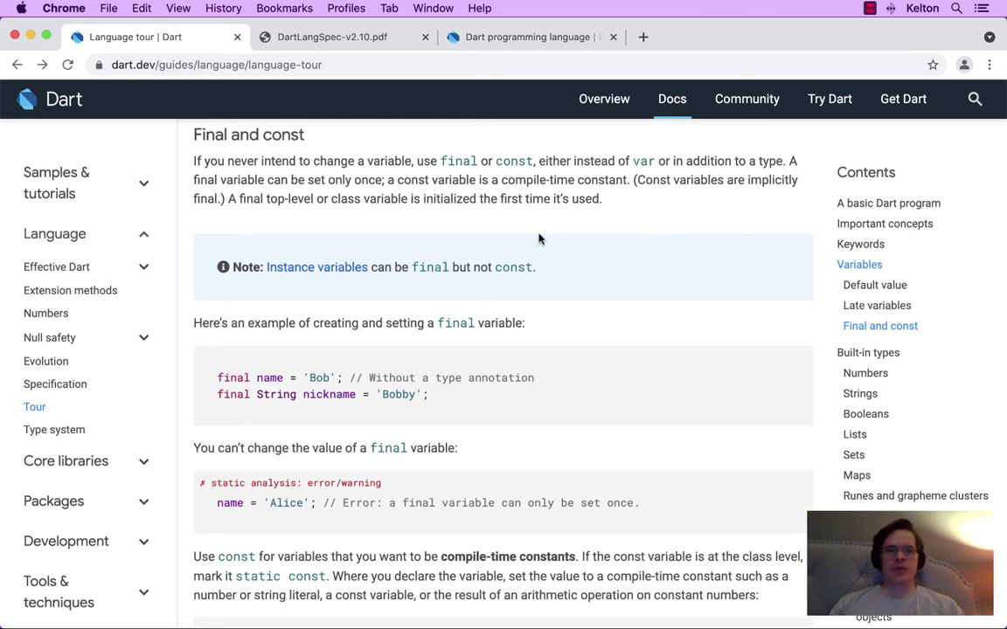
Review the Late variables section of the language tour and return to the Final and const section.
scroll(455, 278, up, 1)
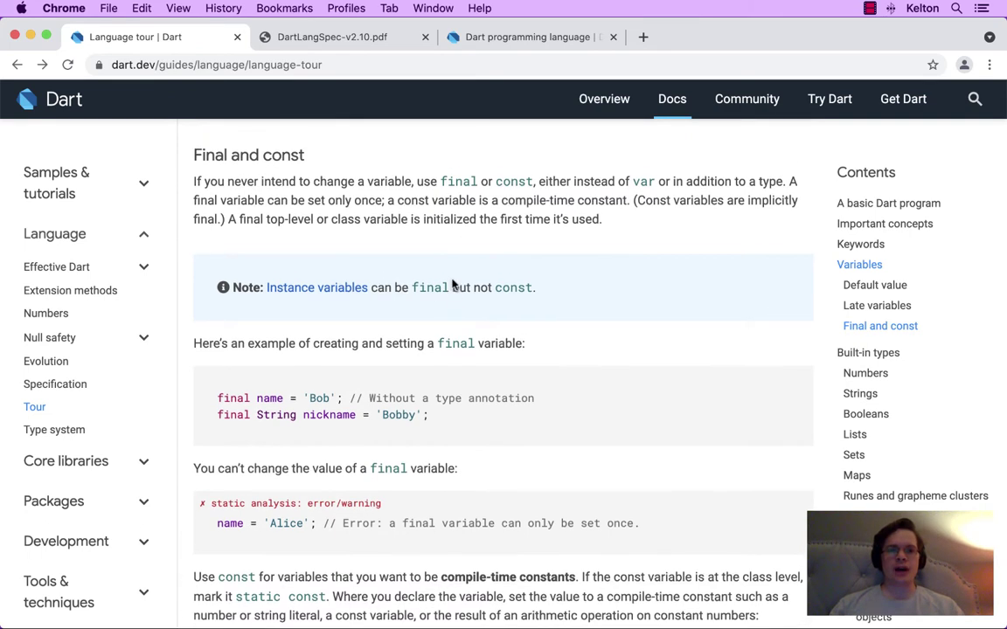
scroll(452, 284, down, 1)
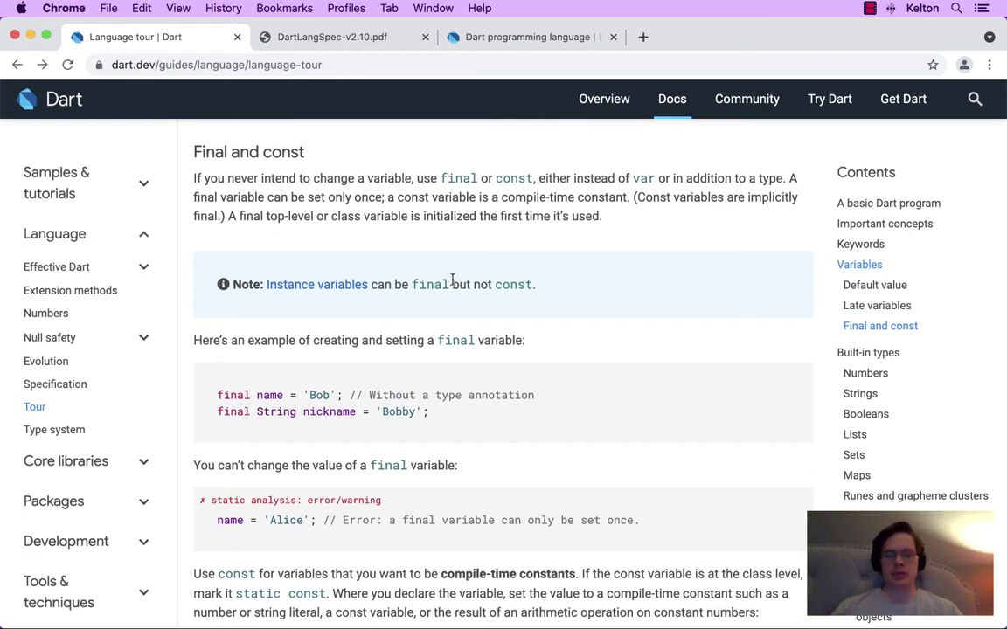
scroll(453, 284, up, 10)
scroll(453, 284, up, 15)
scroll(452, 278, down, 7)
scroll(452, 279, down, 8)
scroll(452, 285, down, 10)
scroll(453, 284, down, 1)
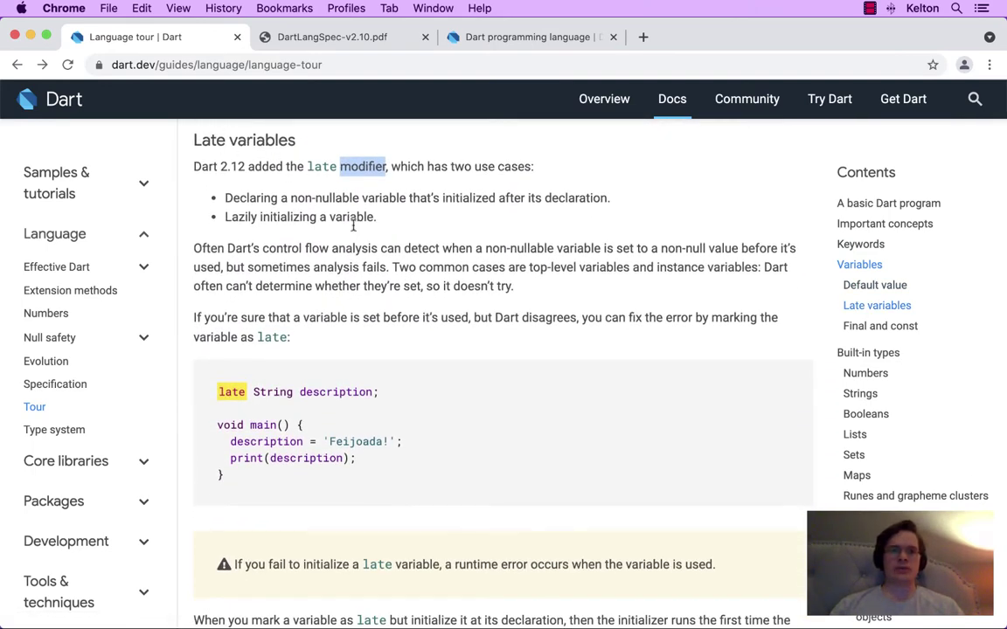
drag(359, 161, 313, 164)
scroll(359, 164, down, 6)
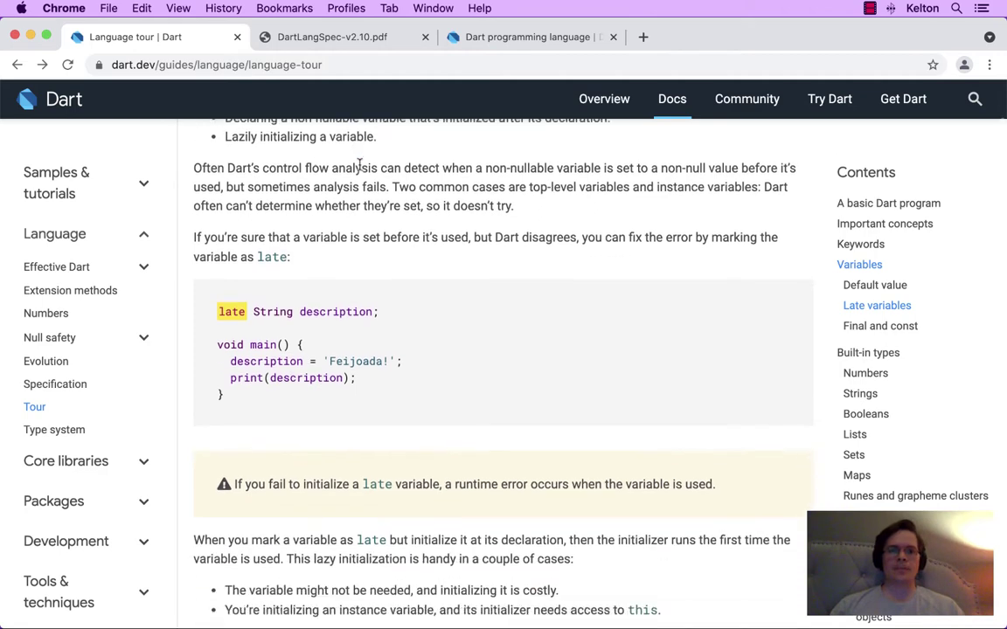
scroll(360, 165, down, 5)
scroll(359, 164, up, 1)
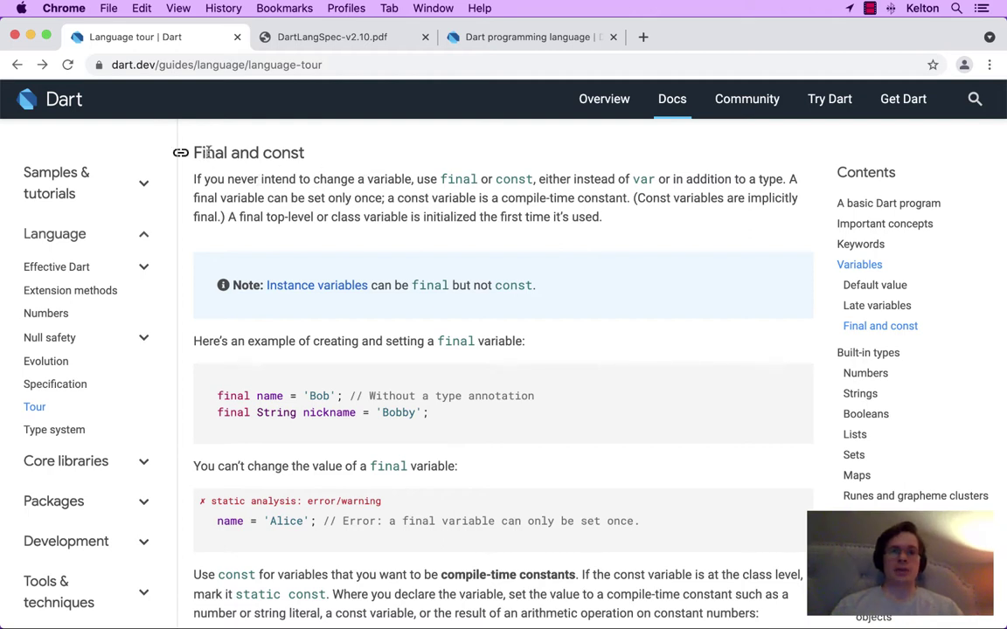
scroll(391, 191, down, 1)
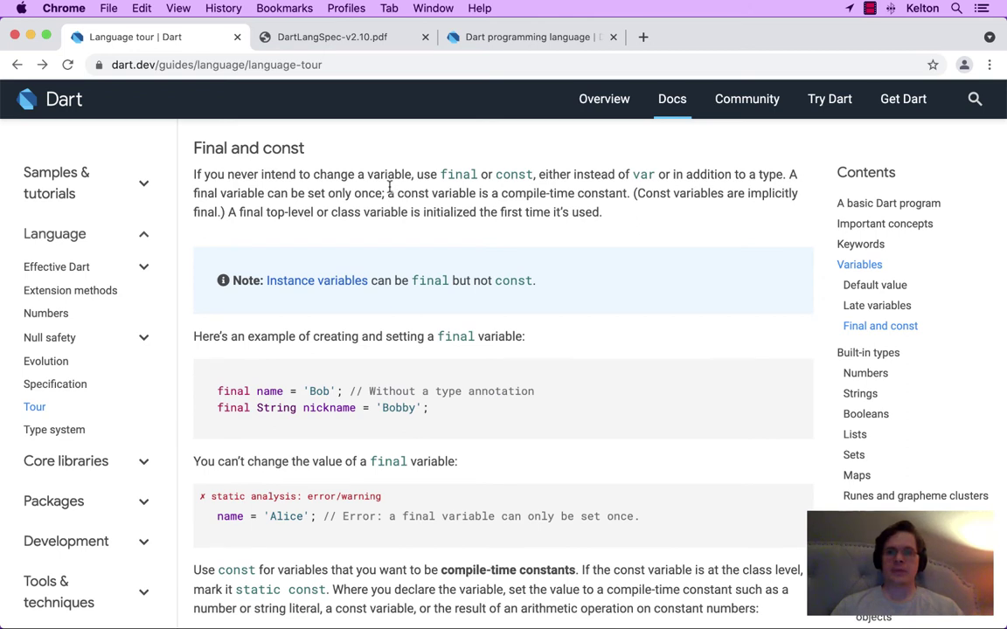
Read the introductory paragraph of Final and const, focusing on when to use final or const for unchanging variables.
drag(194, 173, 619, 217)
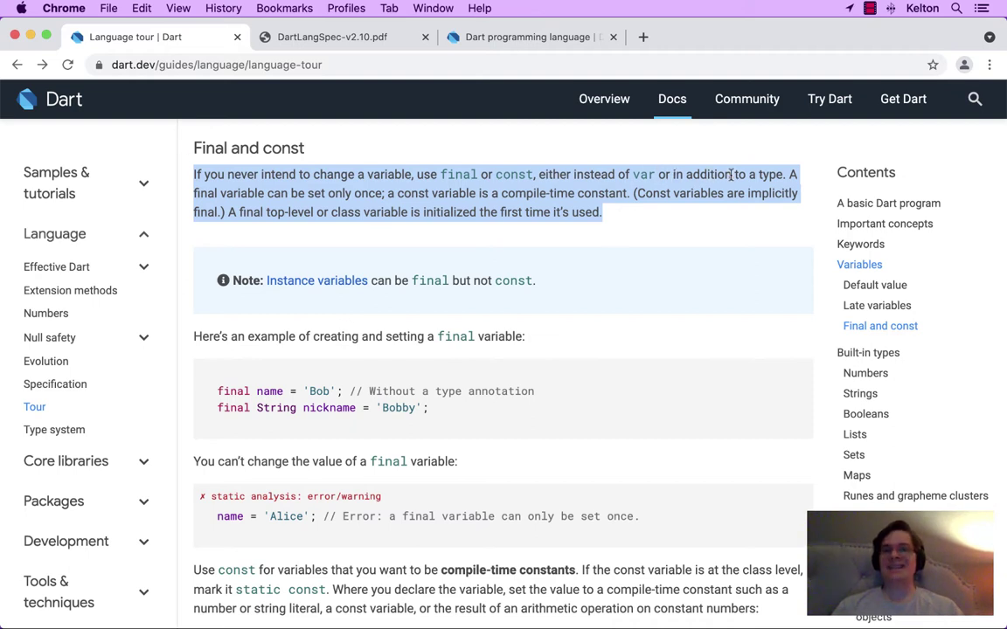
click(760, 174)
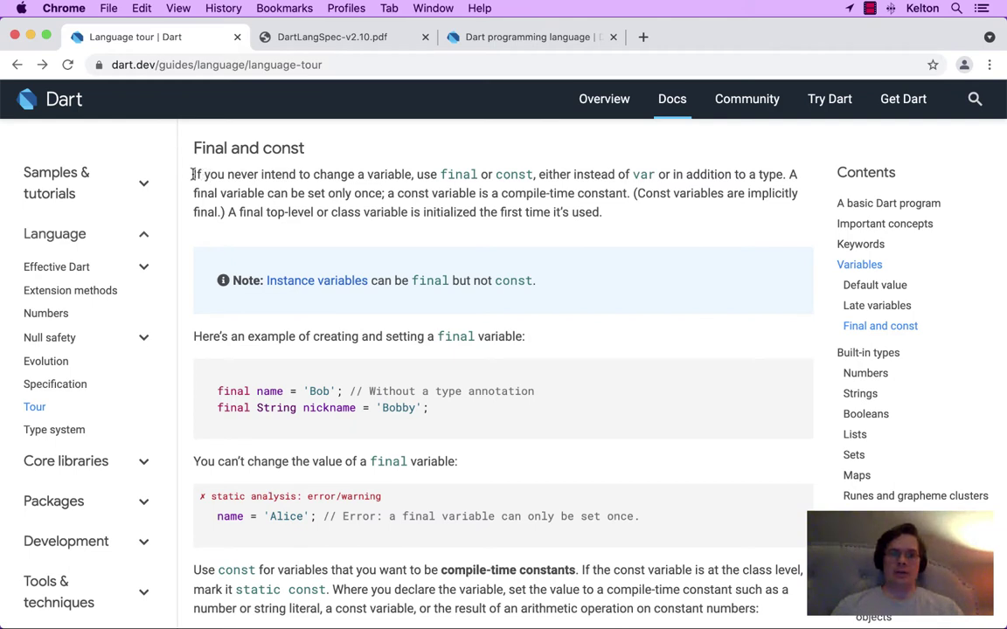
drag(193, 174, 411, 178)
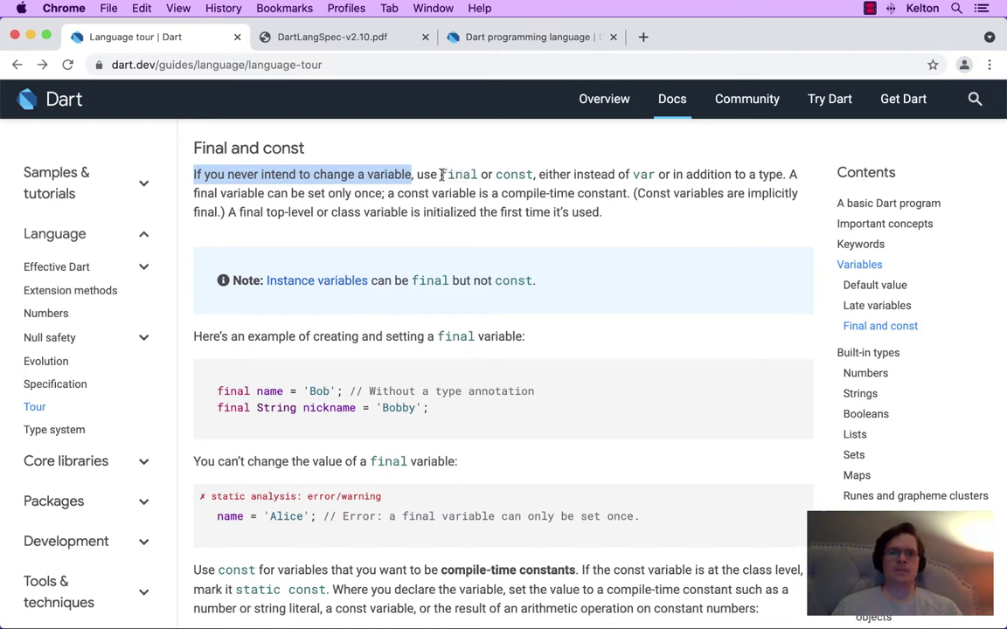
click(331, 175)
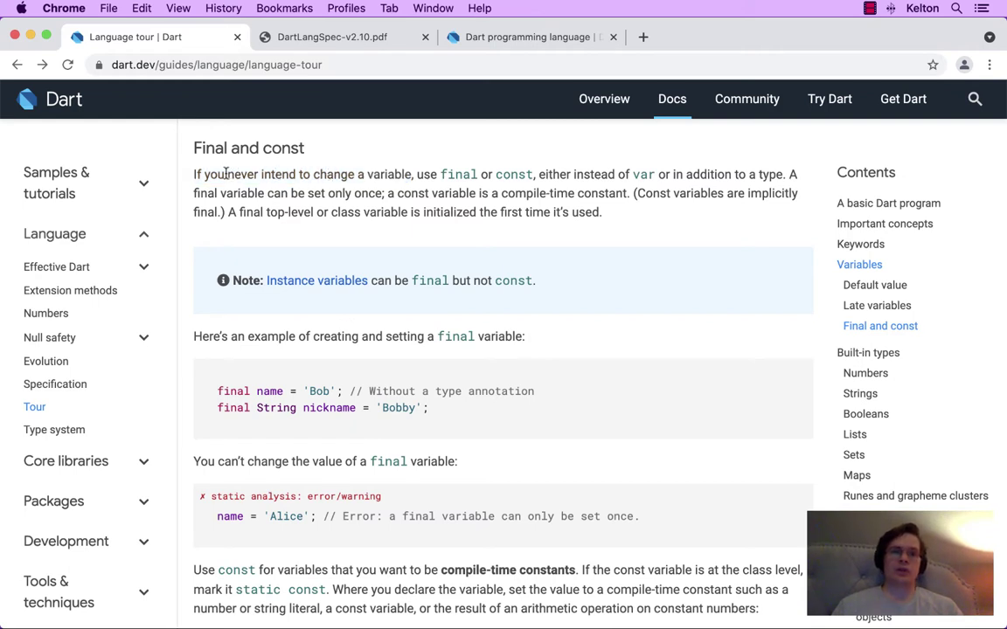
drag(227, 174, 419, 176)
click(414, 174)
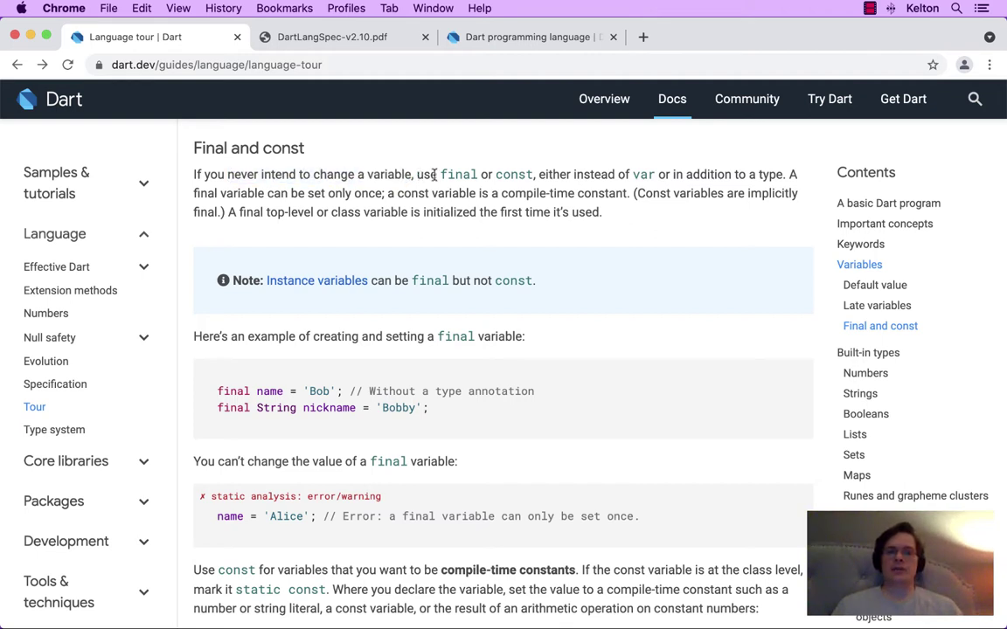
drag(442, 174, 531, 177)
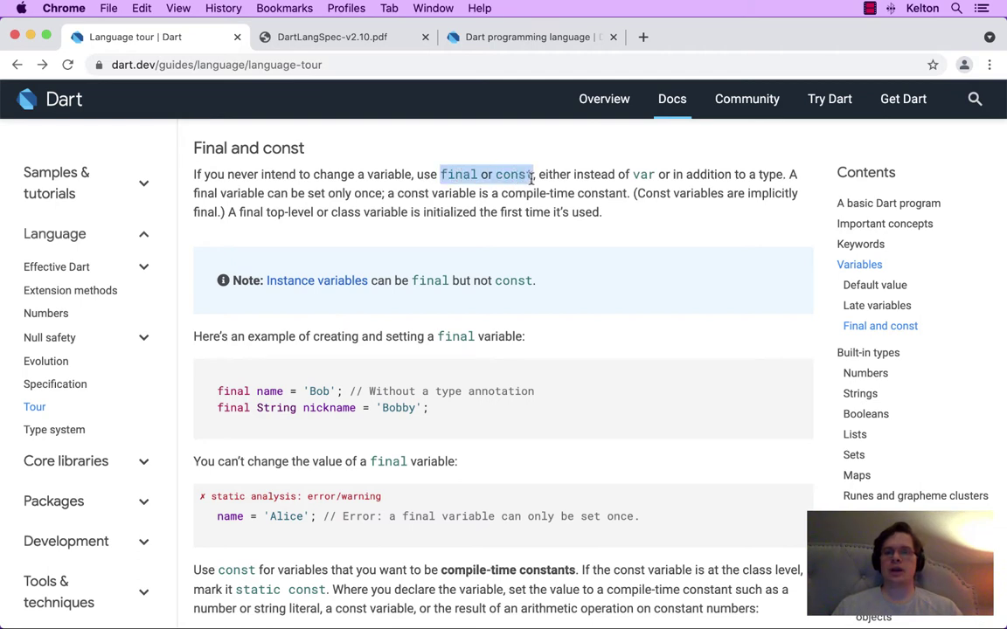
click(514, 174)
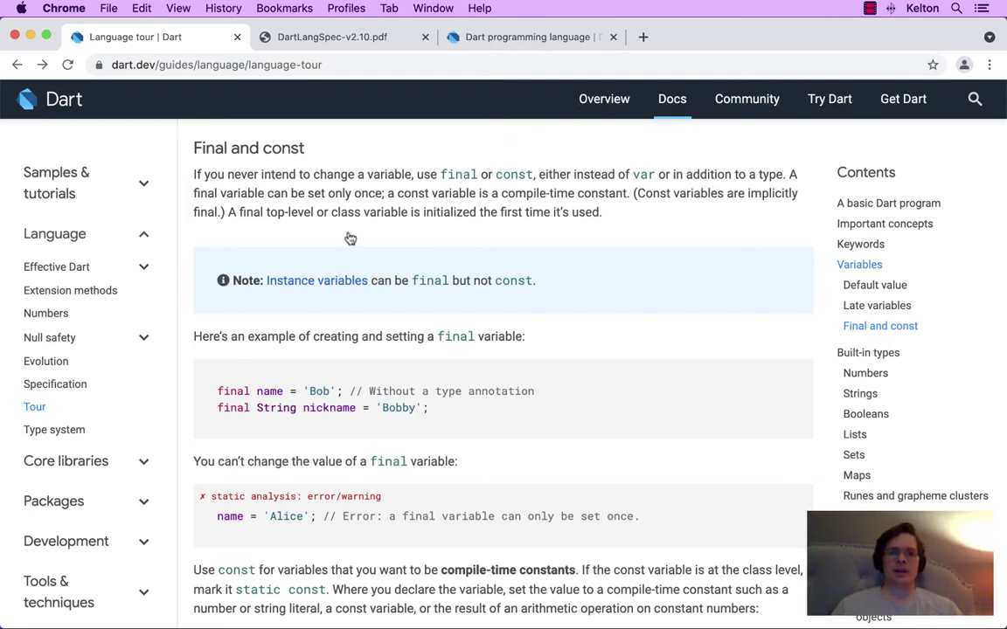
In the Try Dart editor, replace the string literal inside the print call with the variable helloText.
click(535, 38)
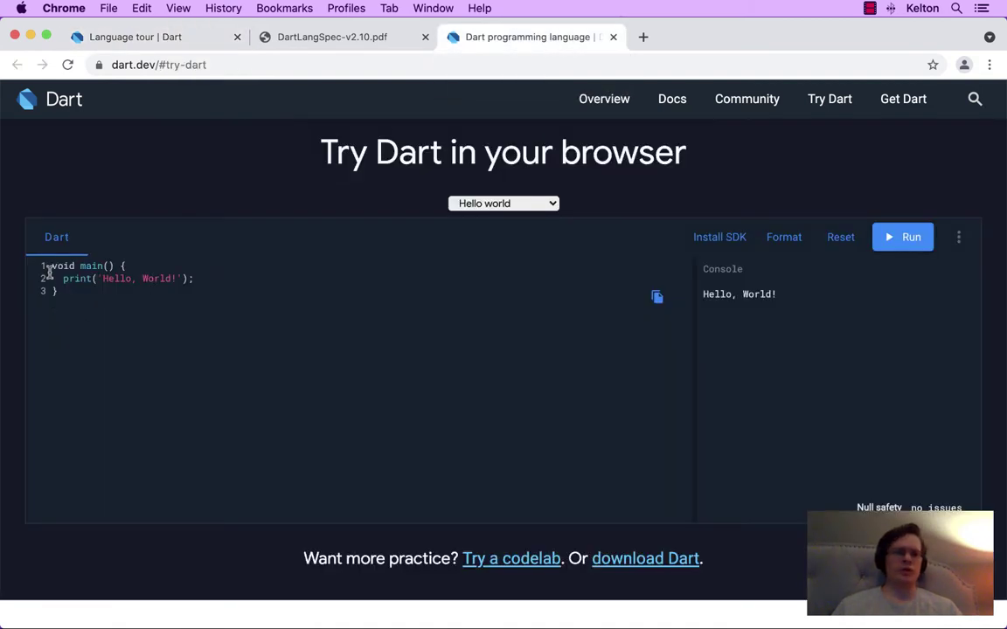
mouse_move(101, 278)
mouse_down()
mouse_move(184, 278)
mouse_move(98, 278)
mouse_up()
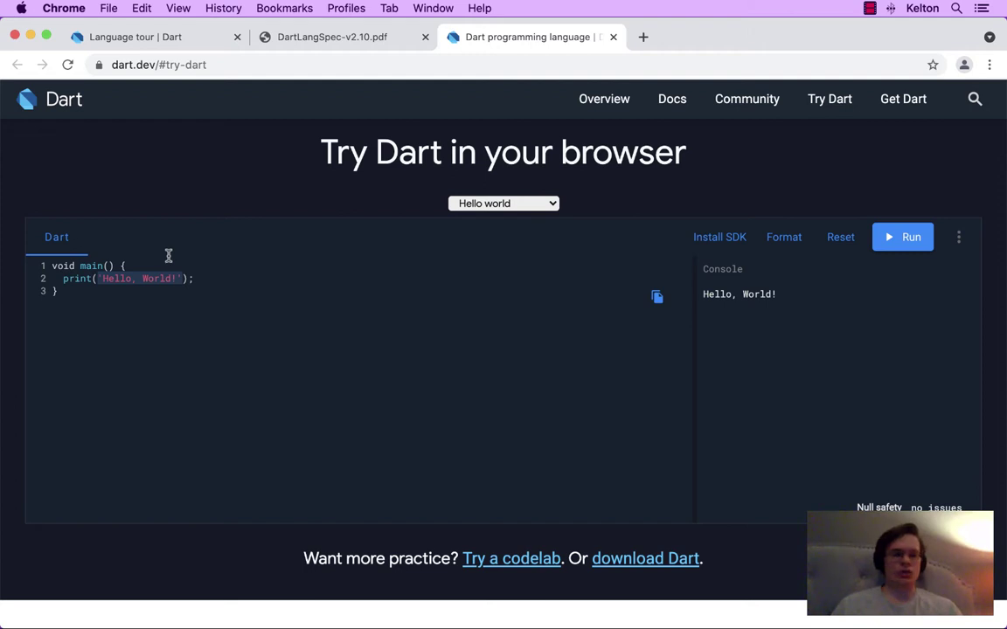
key(super+x)
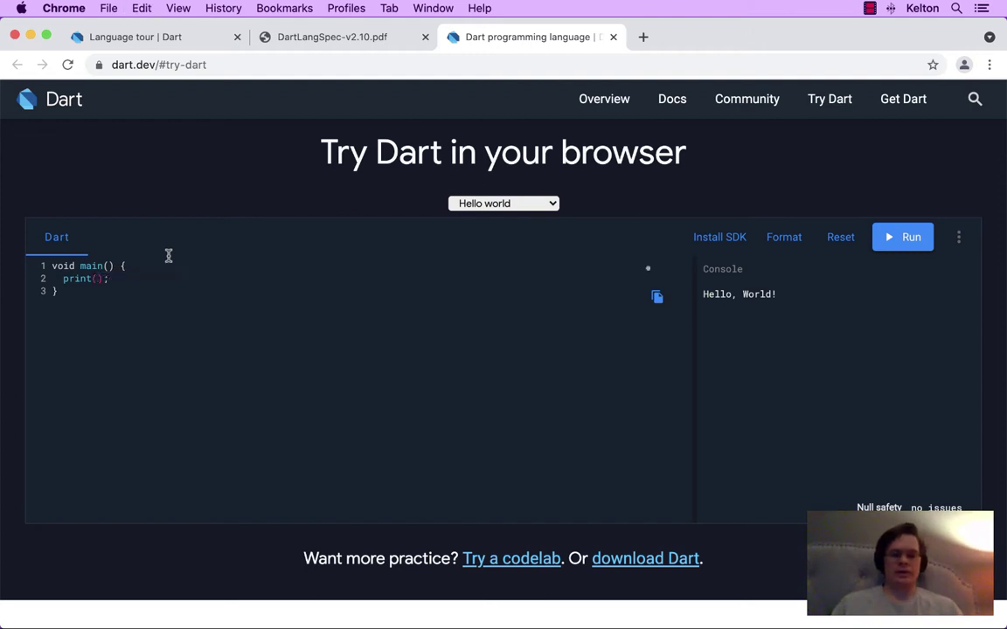
text(hell)
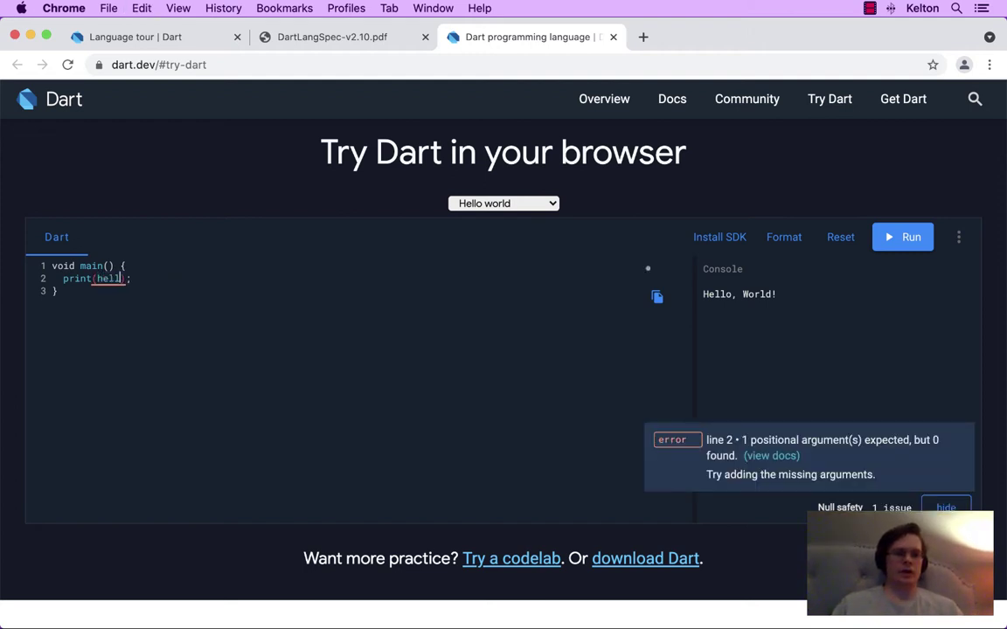
text(oText)
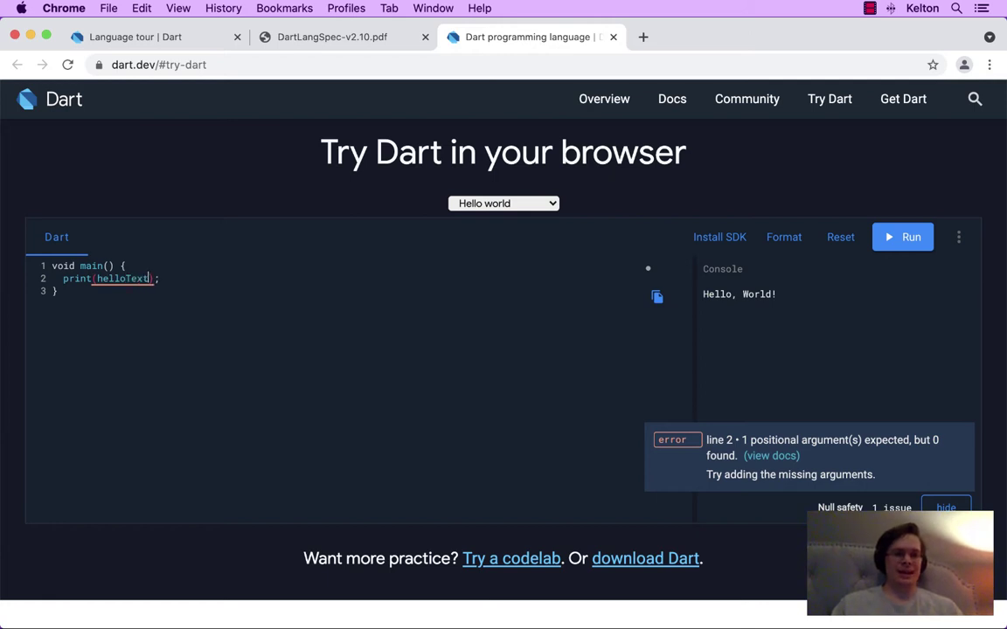
Declare var helloText = 'Hello, World!'; as the first line of main and run the program.
click(132, 265)
key(Return)
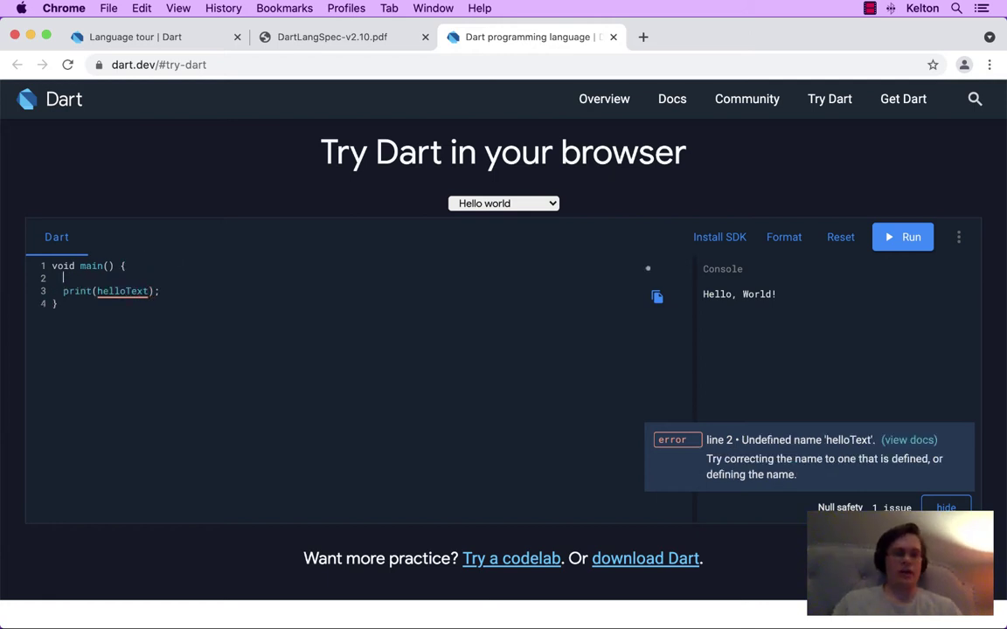
text(var helloText = 'Hello, World!';)
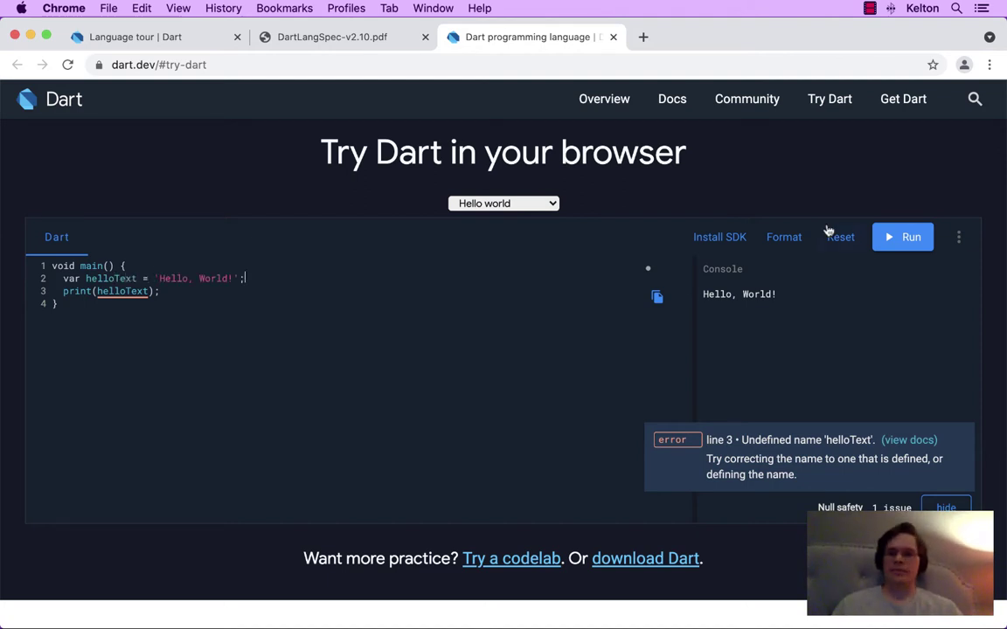
click(893, 240)
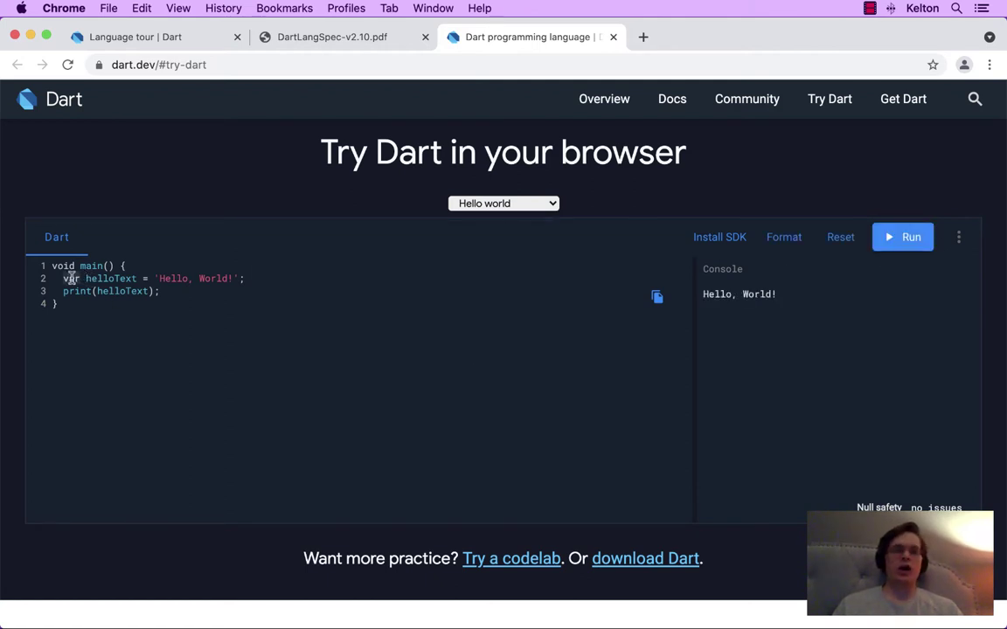
Check the note about replacing var in the language tour, declare helloText with const in the editor and run the program.
key(ctrl+Tab)
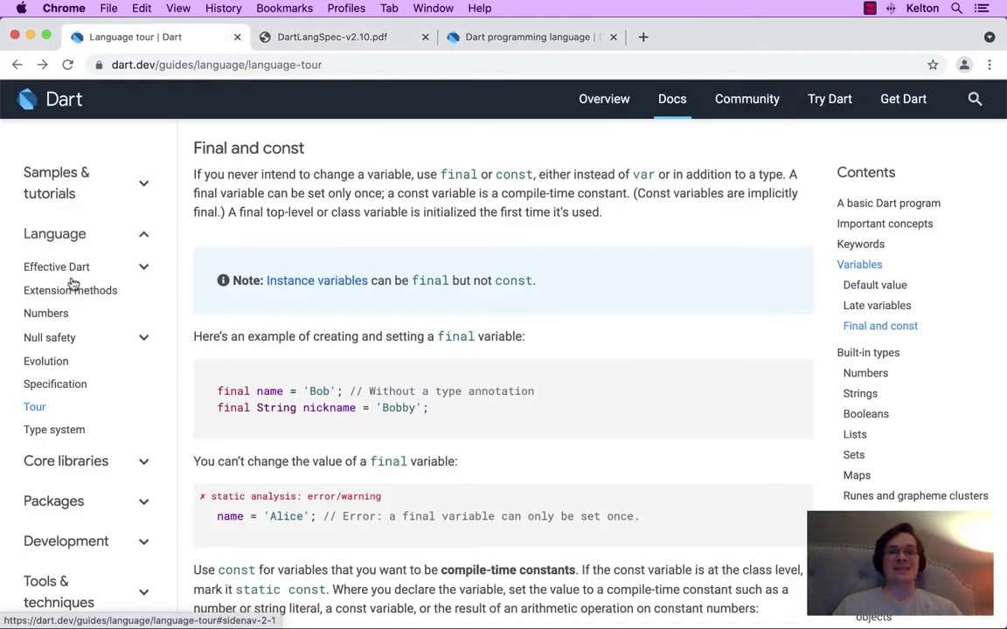
drag(574, 175, 653, 174)
key(ctrl+Tab)
key(ctrl+Tab)
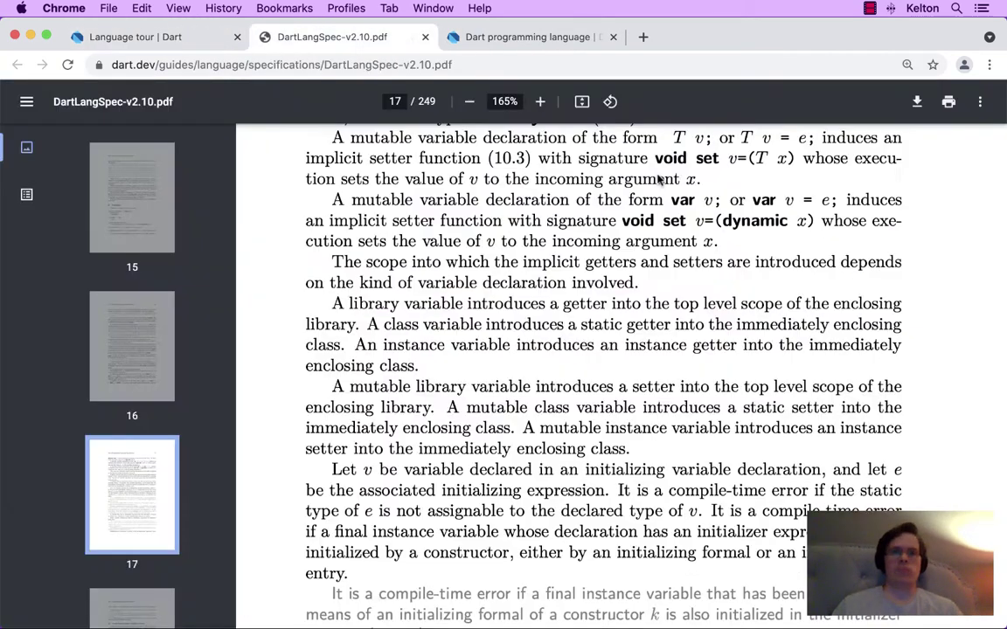
text(const helloText = 'Hello, World!';)
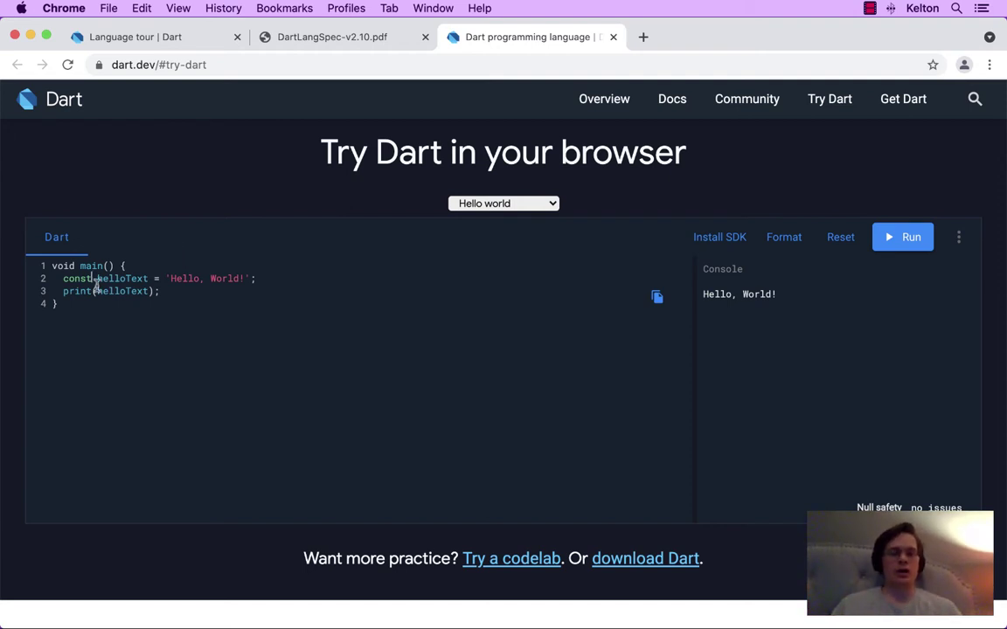
click(900, 239)
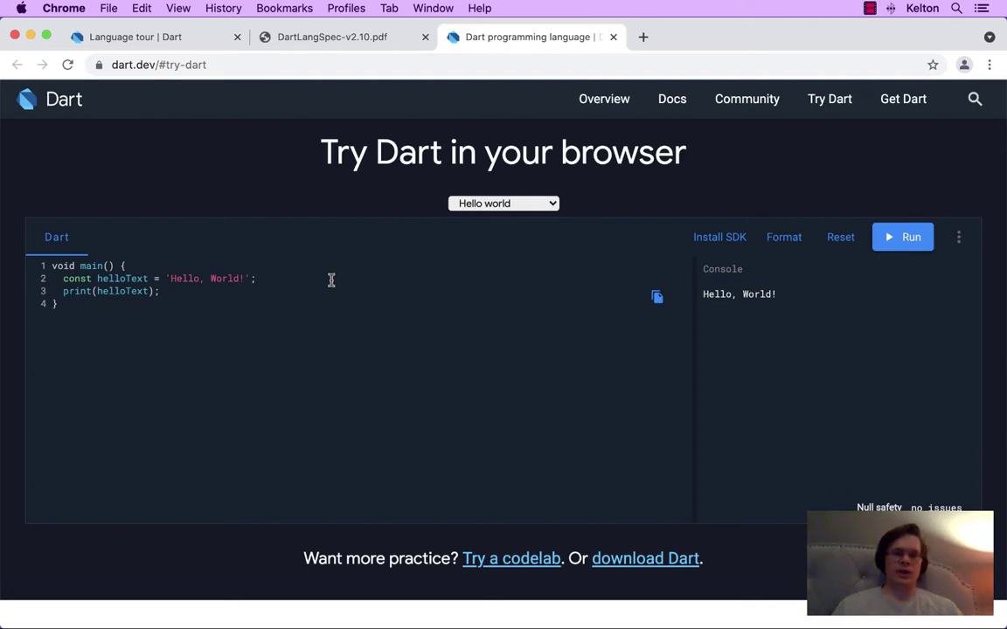
Add the reassignment helloText = 'Hello, Mars!'; on a new line between the constant's declaration and the print call.
key(Return)
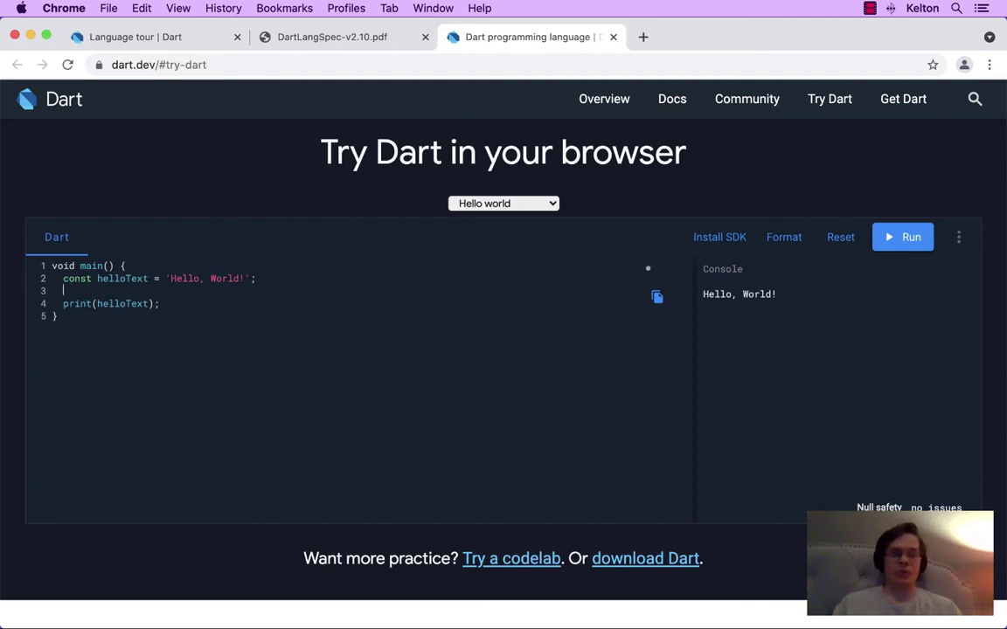
text(helloText = 'Hello,)
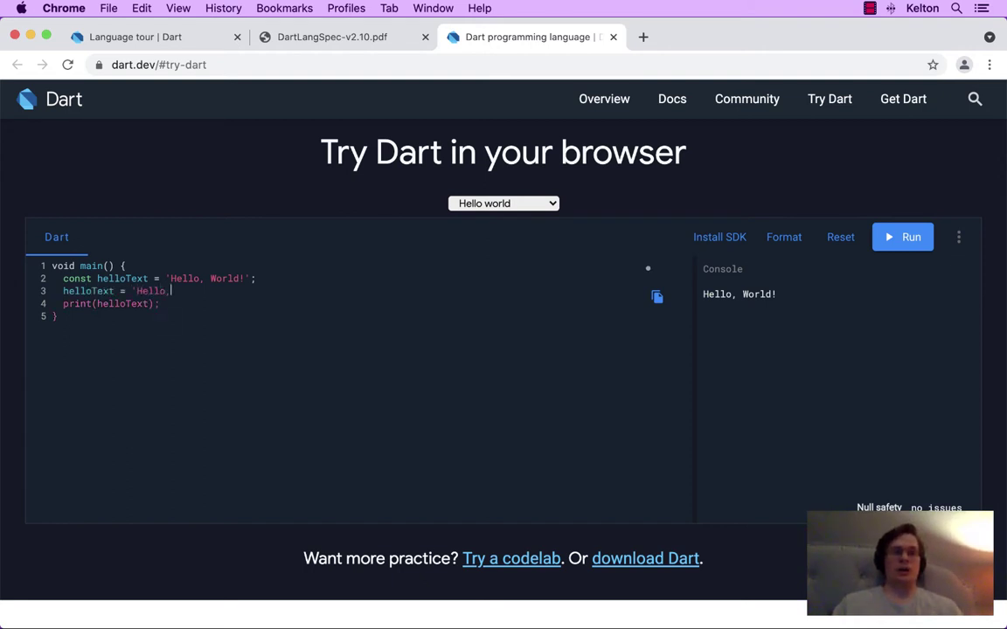
text( Mars!';)
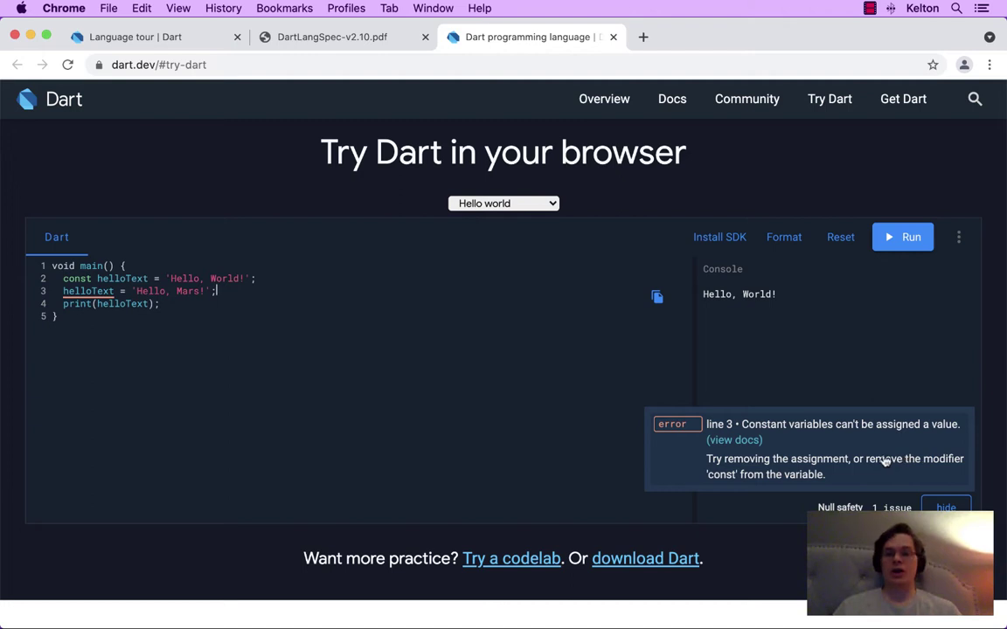
Try the late keyword in the helloText declaration and put const back.
double_click(72, 279)
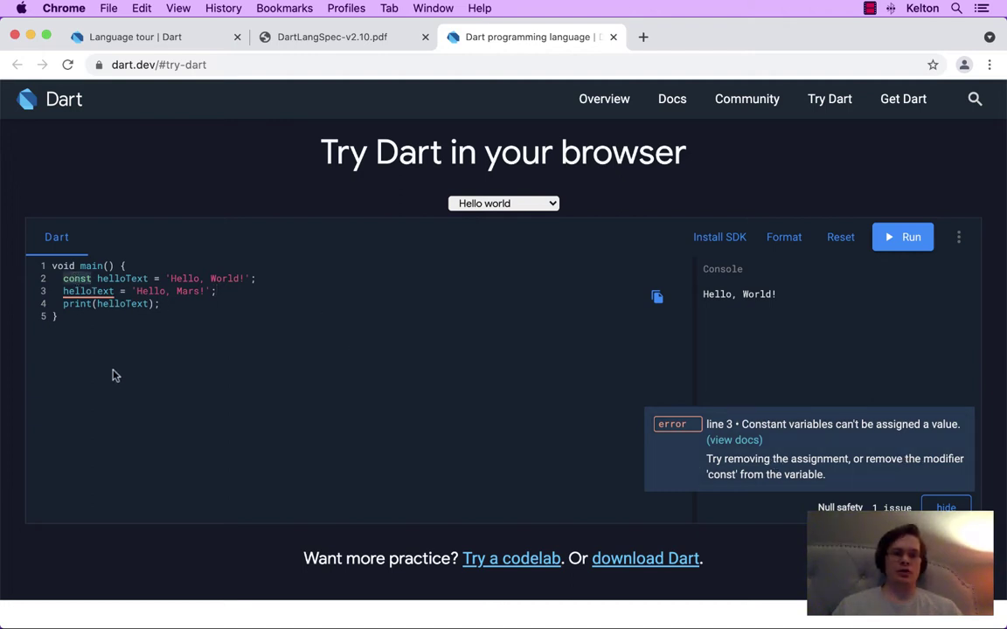
text(late)
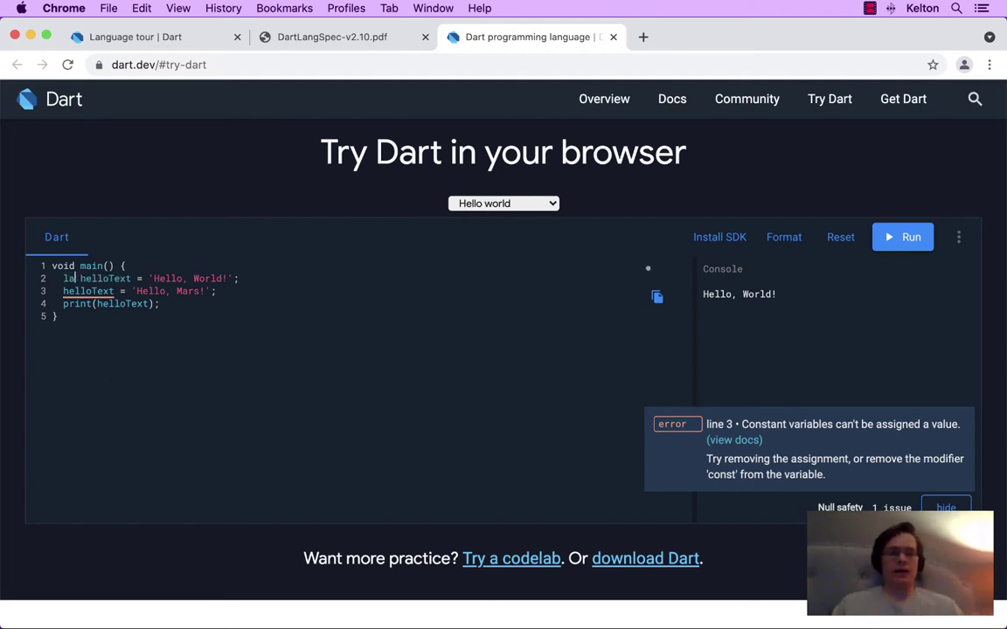
double_click(71, 278)
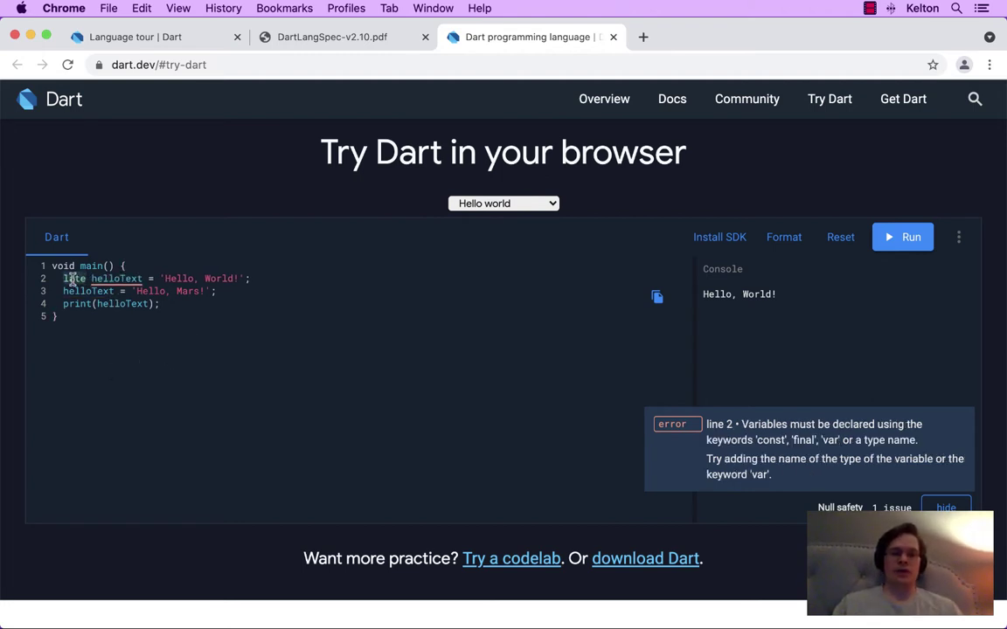
text(const)
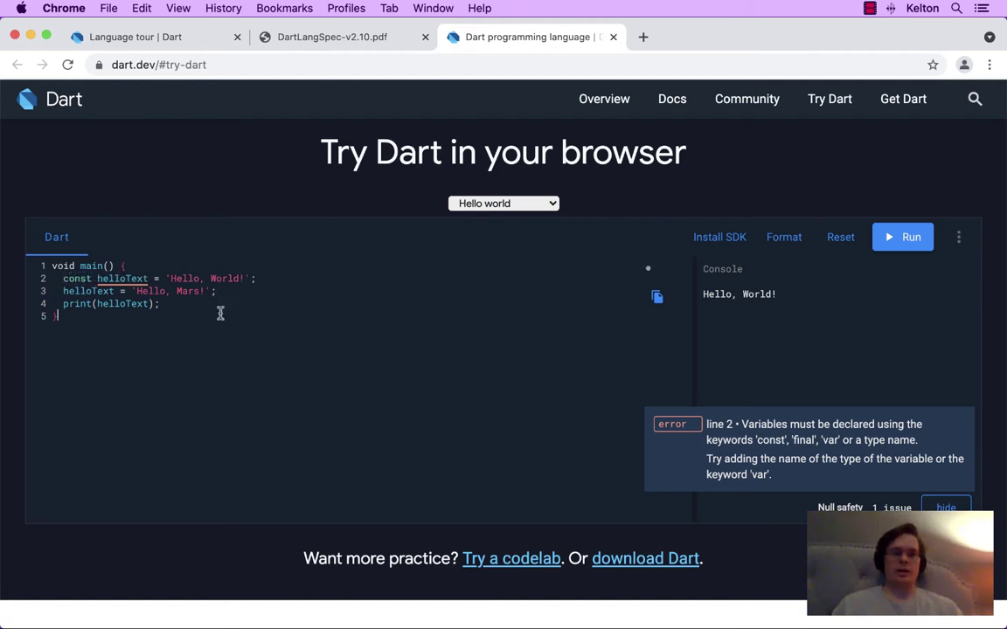
click(220, 313)
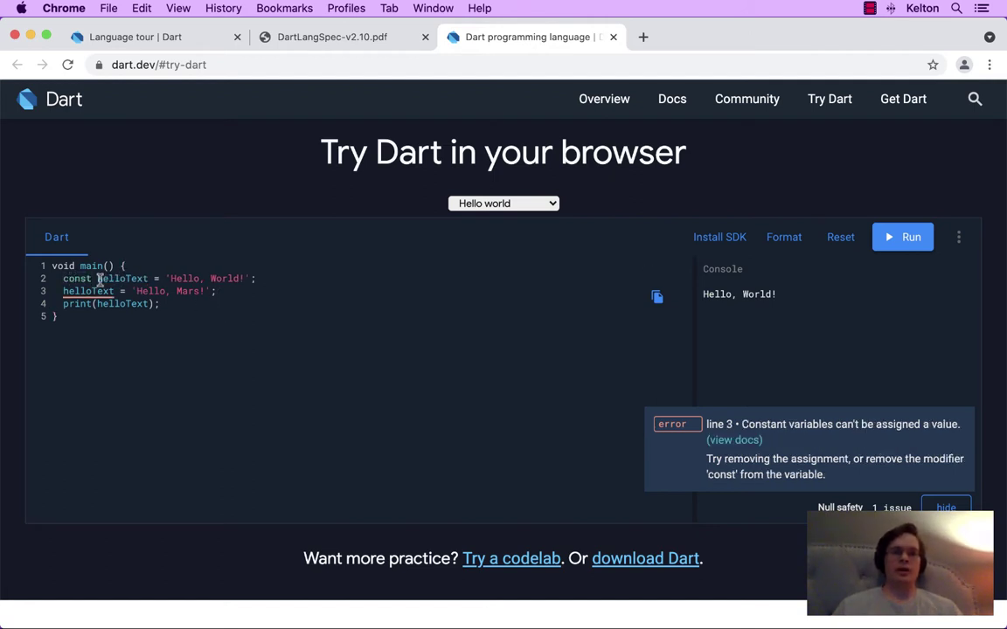
Run the program with the const helloText declaration and its reassignment to 'Hello, Mars!'.
drag(96, 278, 141, 277)
click(166, 306)
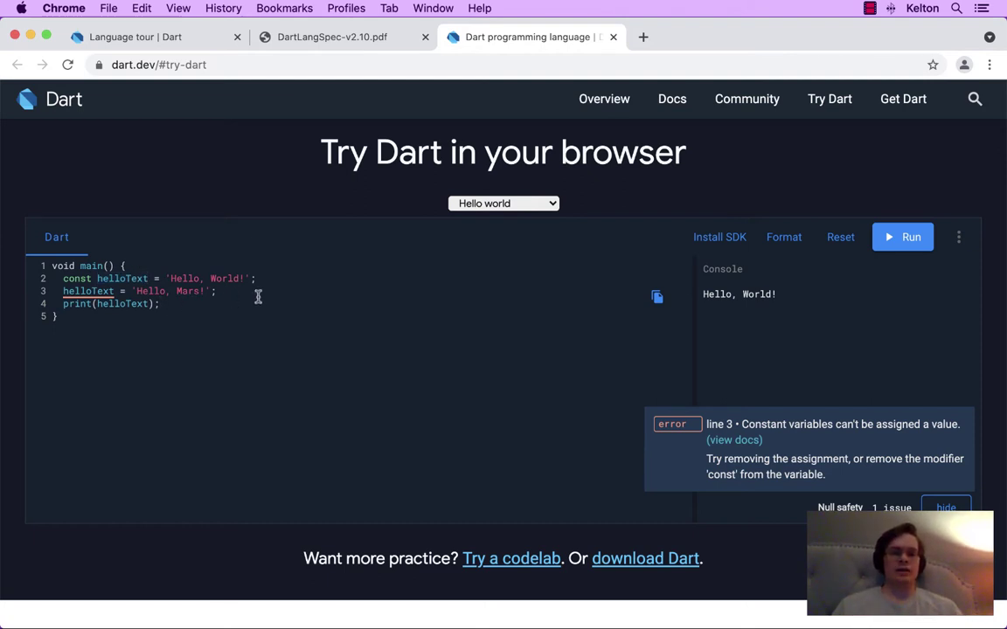
click(908, 247)
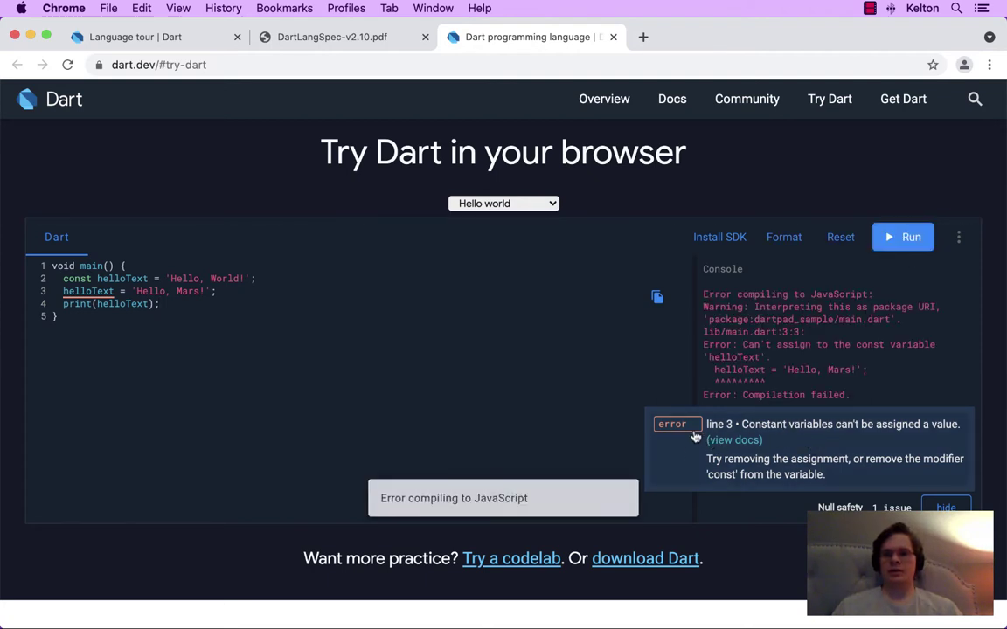
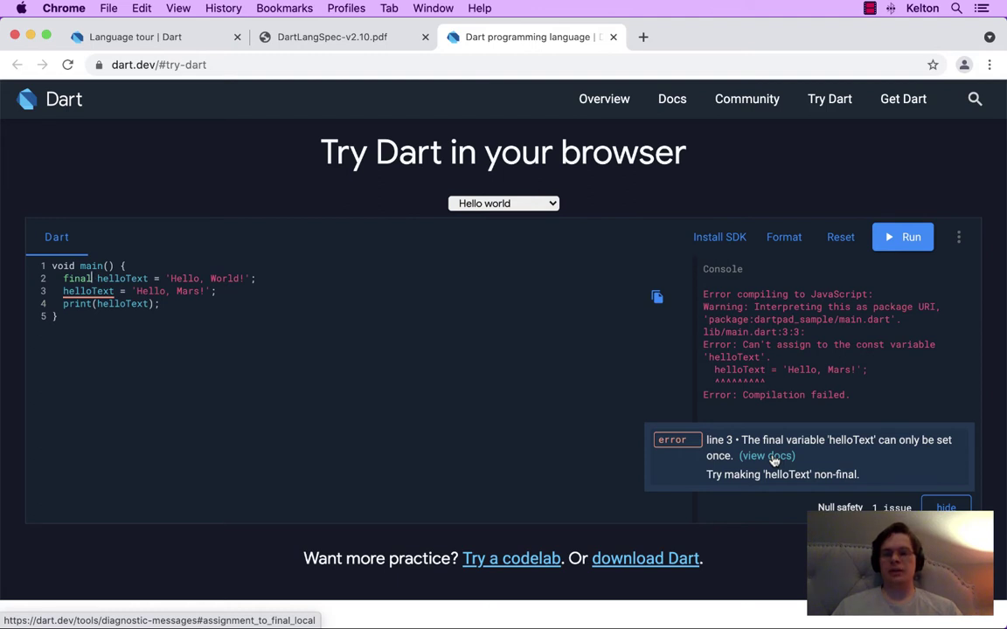
Open the final assignment error's documentation in a new tab, redeclare helloText with const, and open the const error's documentation too.
super+click(774, 457)
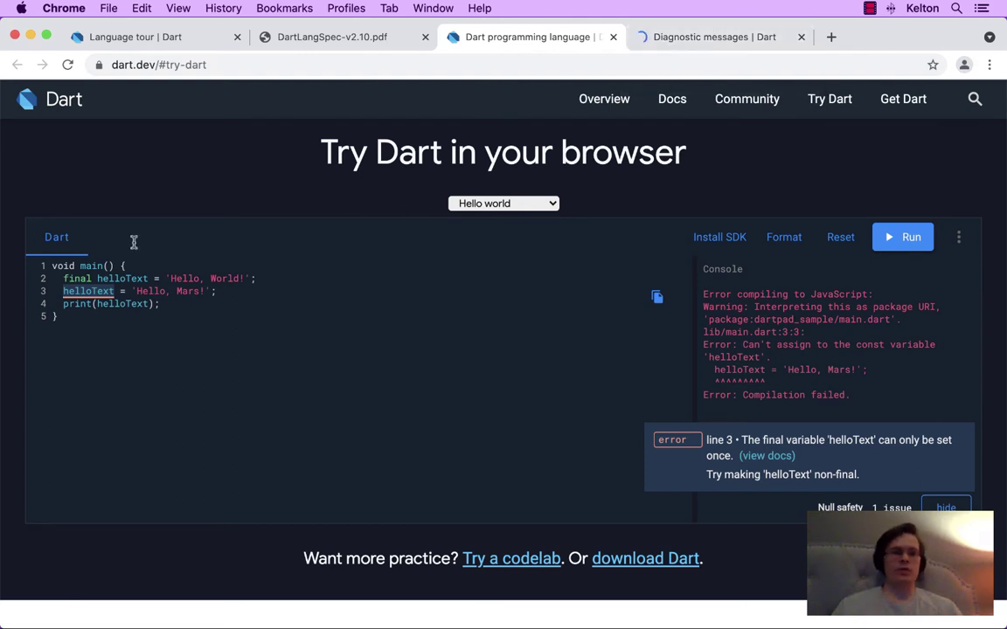
double_click(74, 278)
key(BackSpace)
text(const)
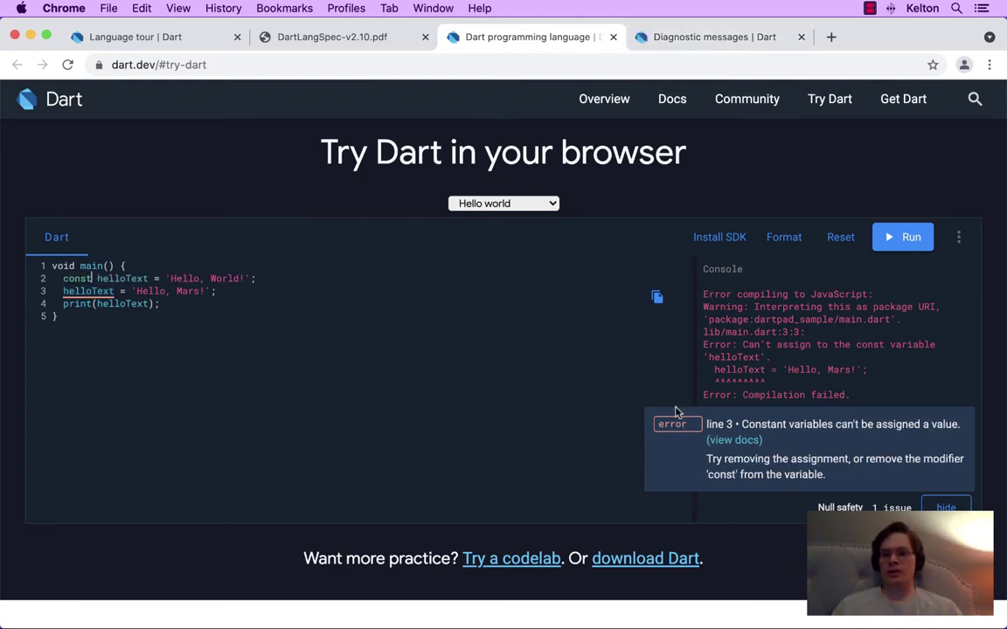
super+click(749, 443)
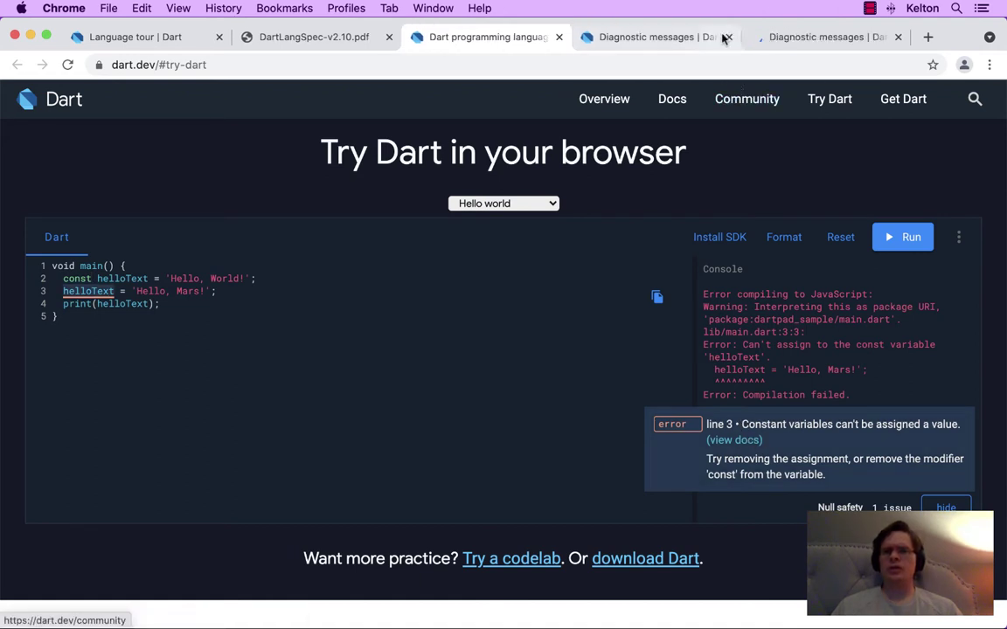
Read the assignment_to_final_local diagnostic page, examining its explanation and the example that assigns x = 3 to a final variable.
click(655, 37)
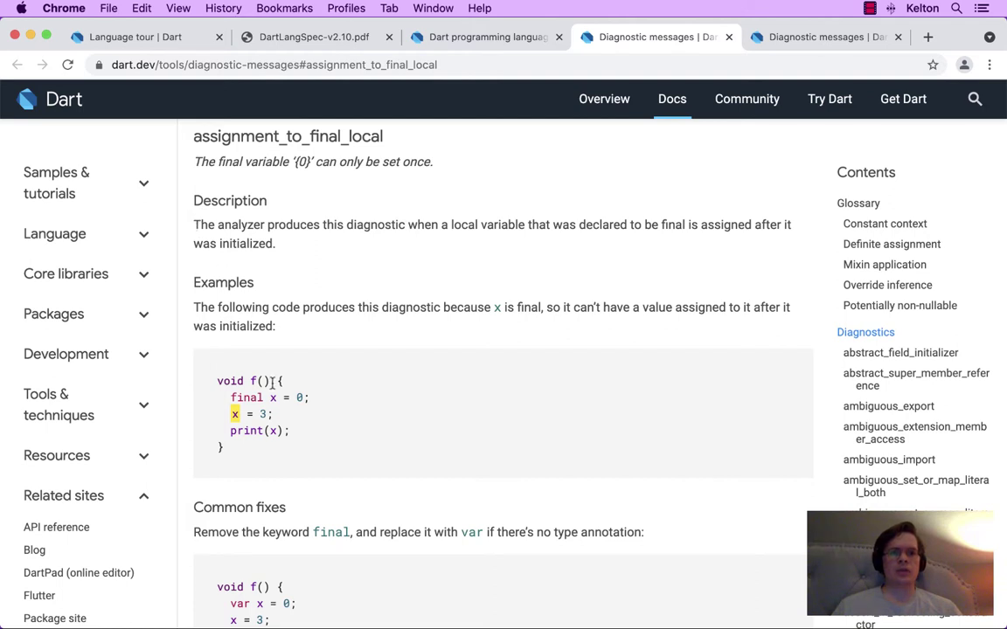
drag(225, 417, 283, 420)
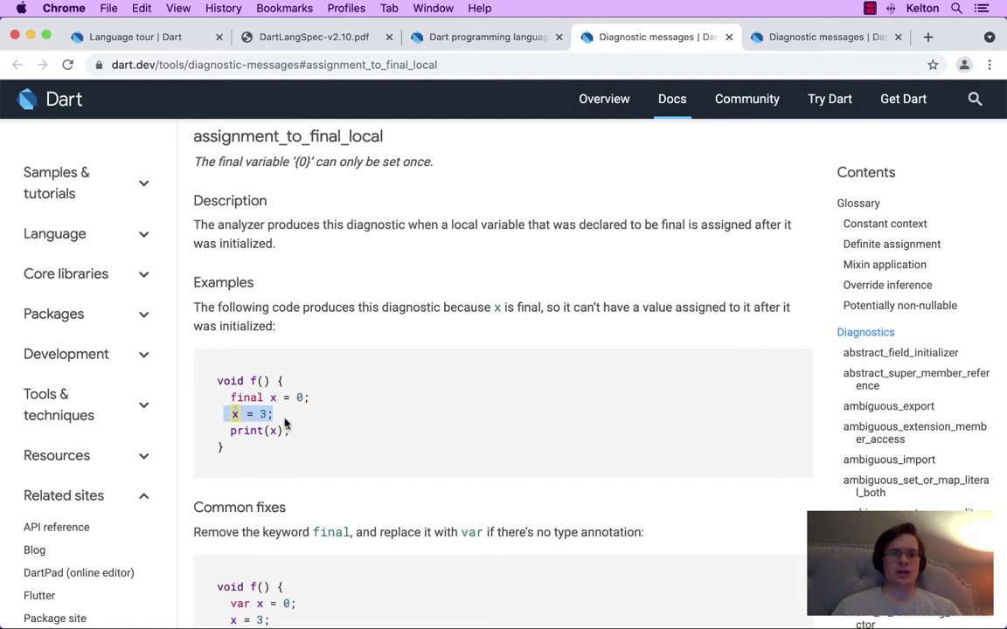
click(284, 424)
drag(229, 397, 332, 403)
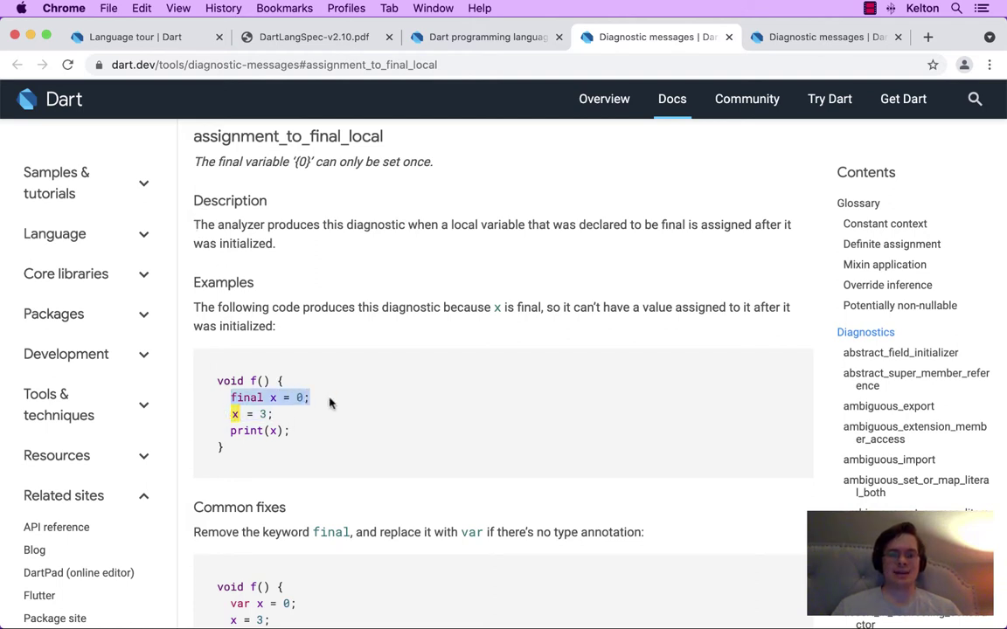
triple_click(232, 416)
click(282, 422)
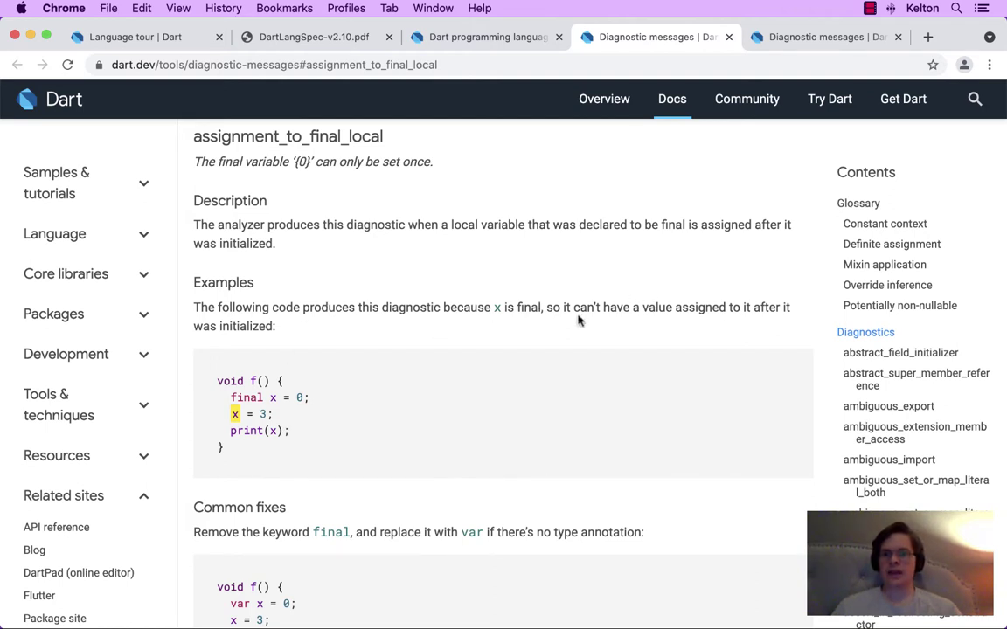
drag(571, 307, 780, 328)
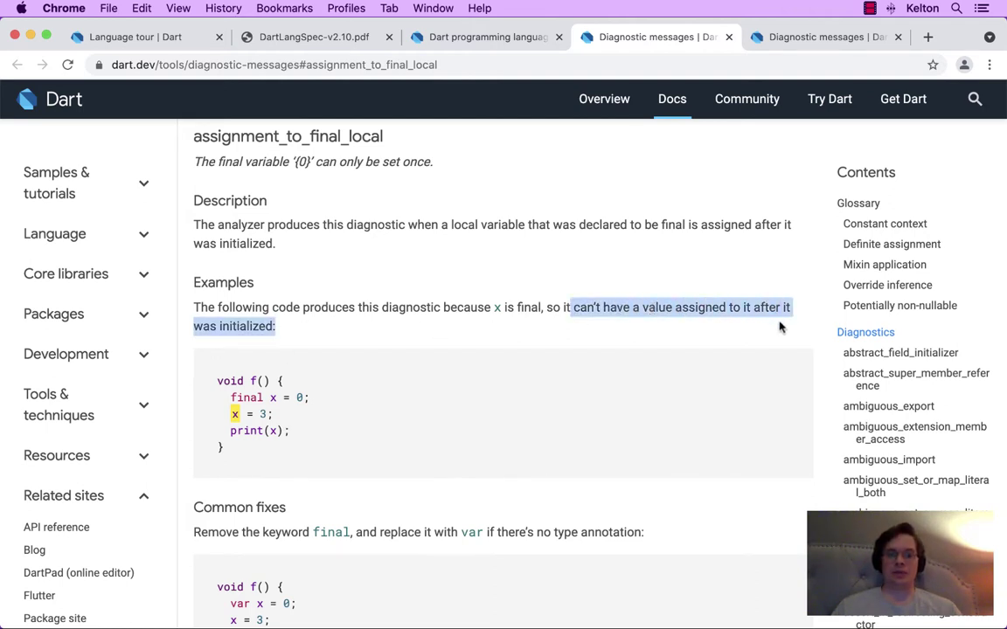
click(472, 236)
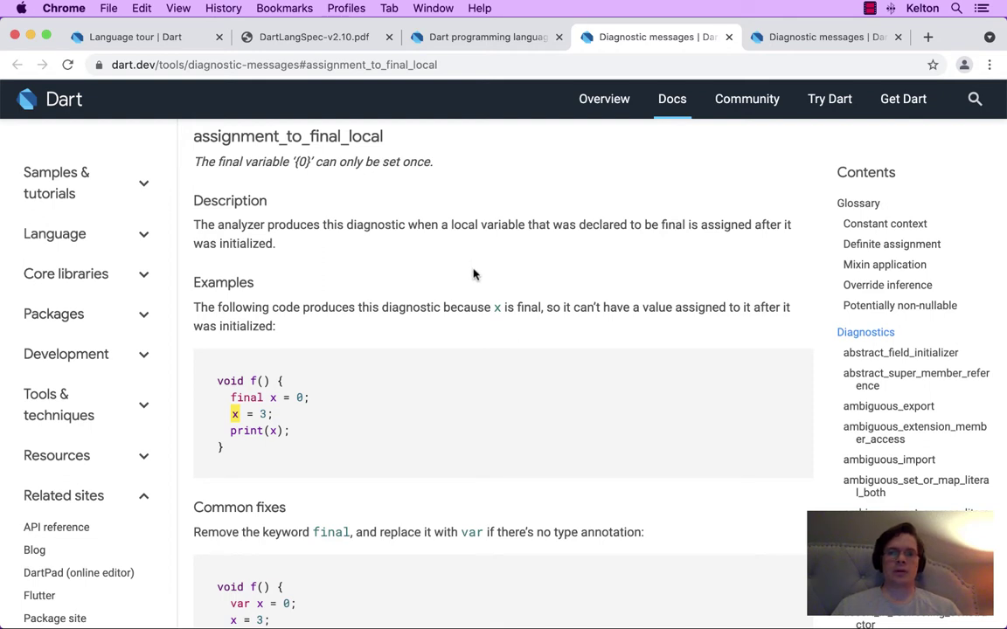
scroll(473, 275, down, 1)
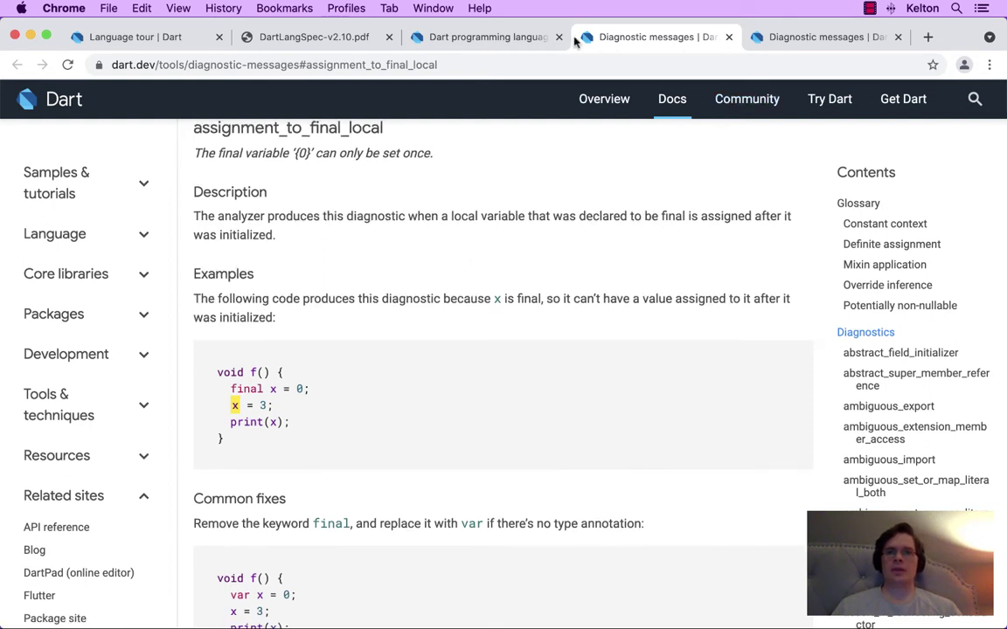
Return to the Dart browser editor and declare helloText with final.
click(494, 40)
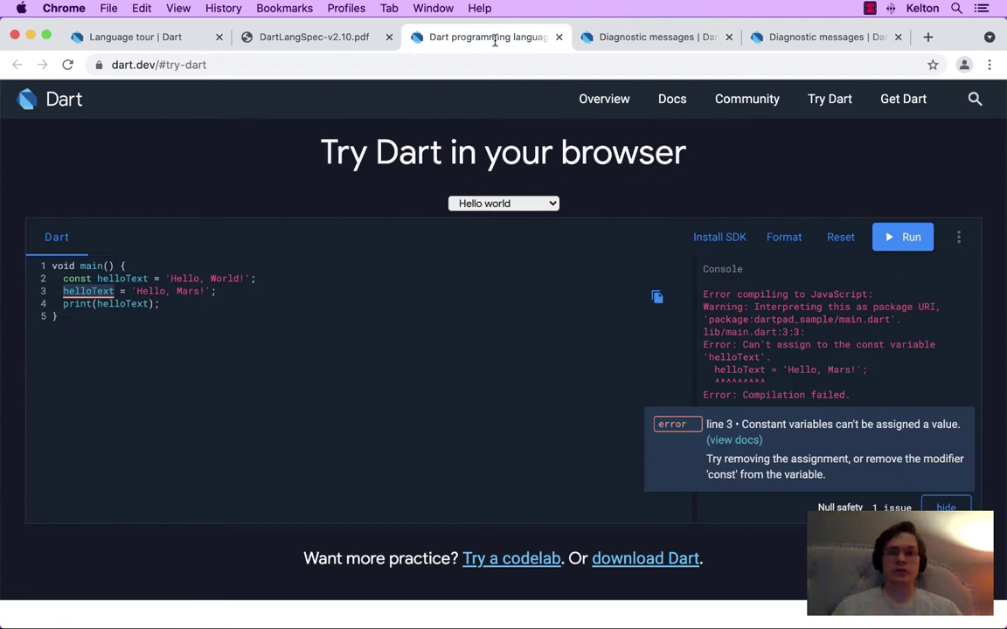
double_click(76, 278)
text(final)
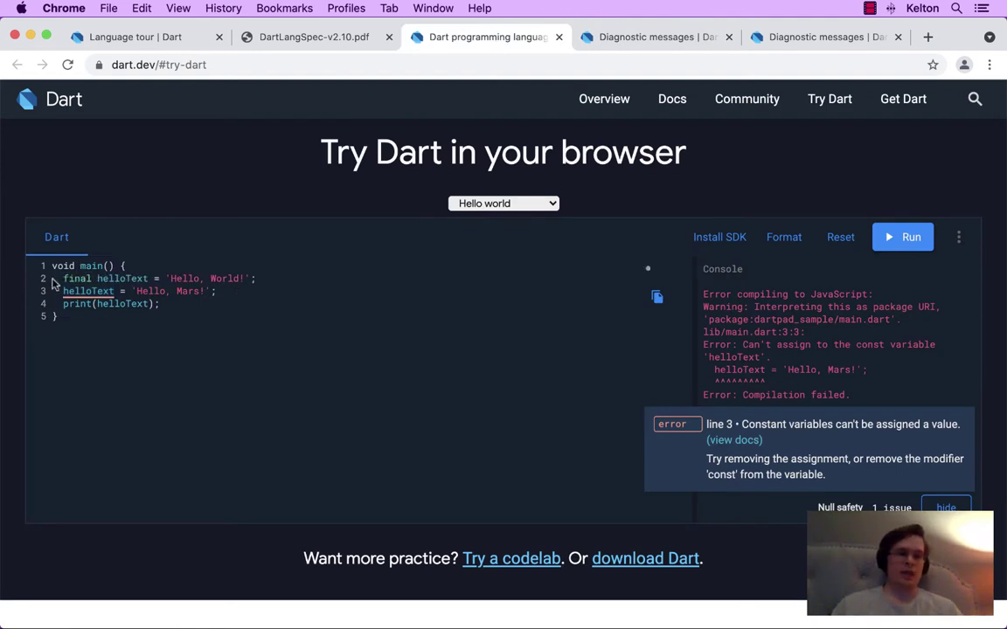
Move the declaration final helloText = 'Hello, World!'; out of main to the top level above it and run the program.
drag(63, 278, 260, 278)
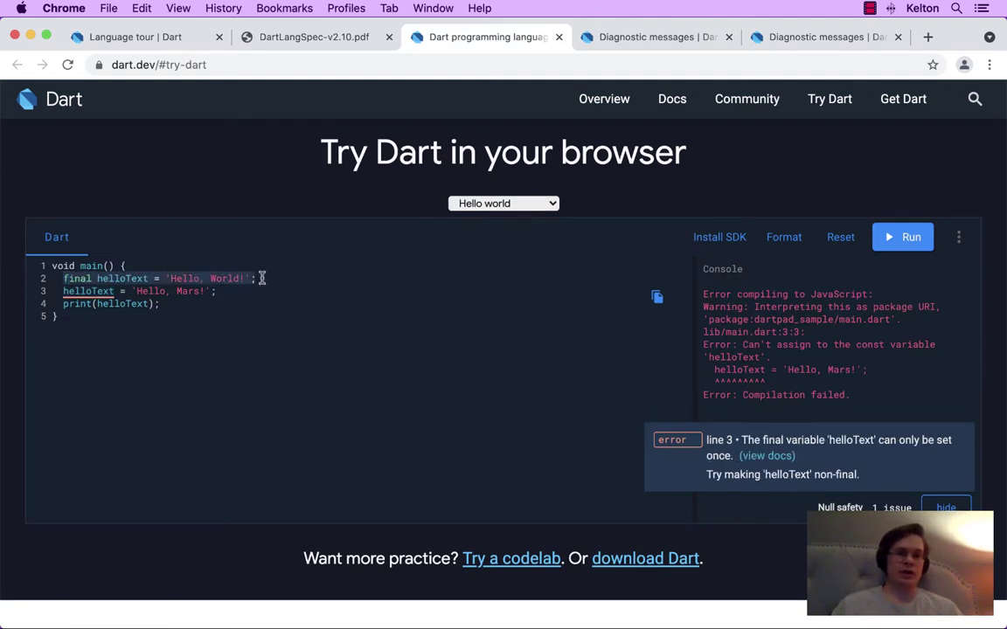
key(BackSpace)
click(52, 266)
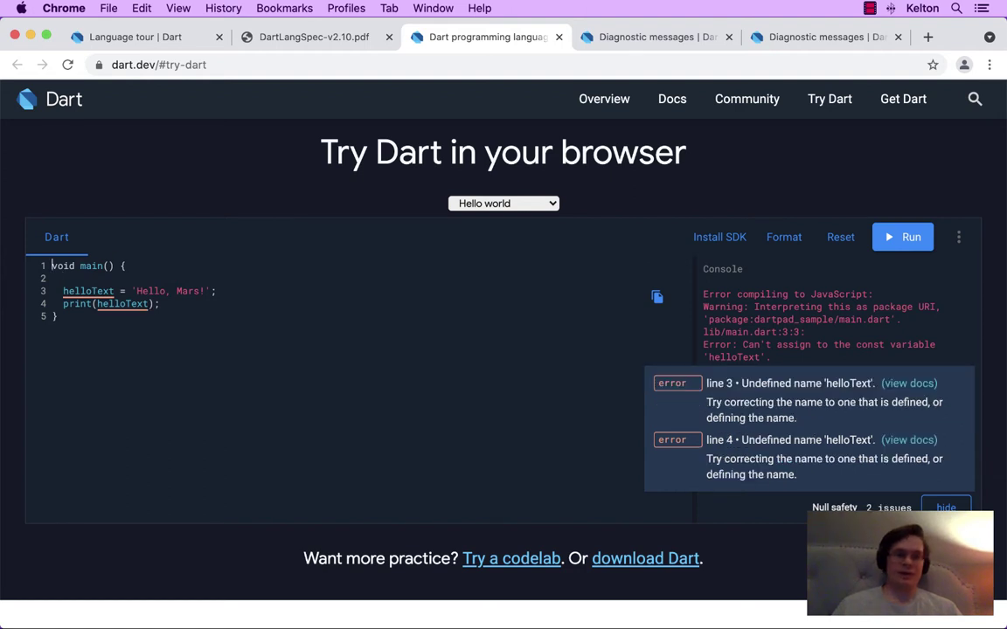
key(Return)
key(Return)
text(final helloText = 'Hello, World!';)
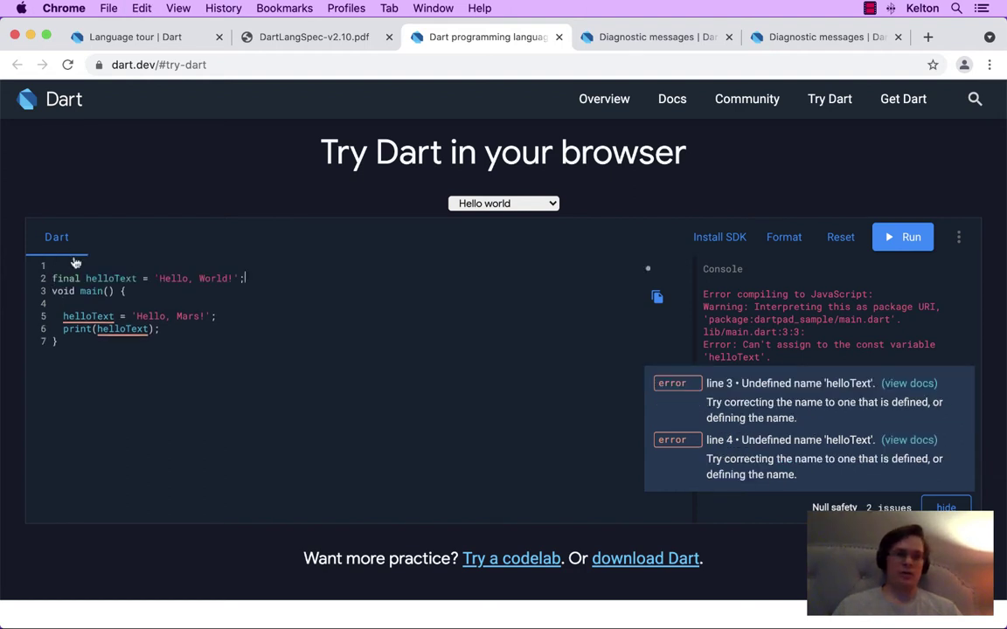
key(Return)
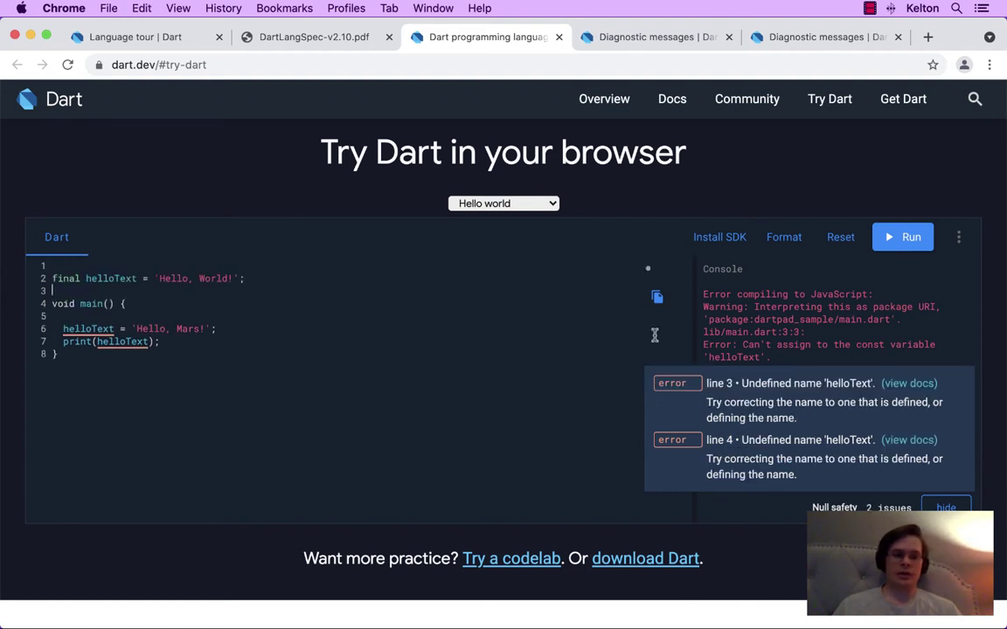
key(super+Return)
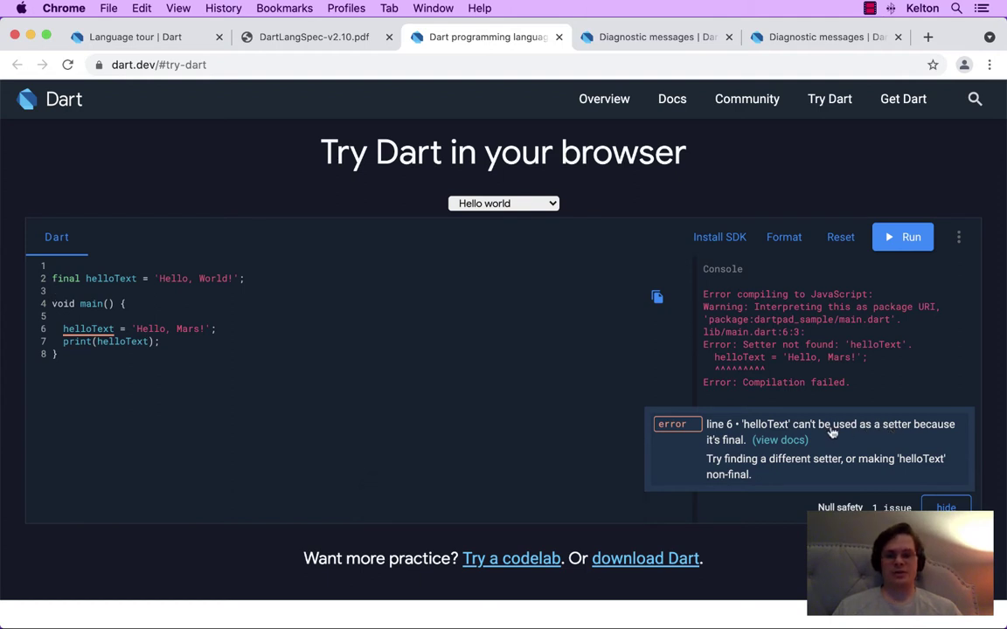
Open the documentation for the helloText setter error in a new tab and dismiss the tab-grouping tip.
click(781, 442)
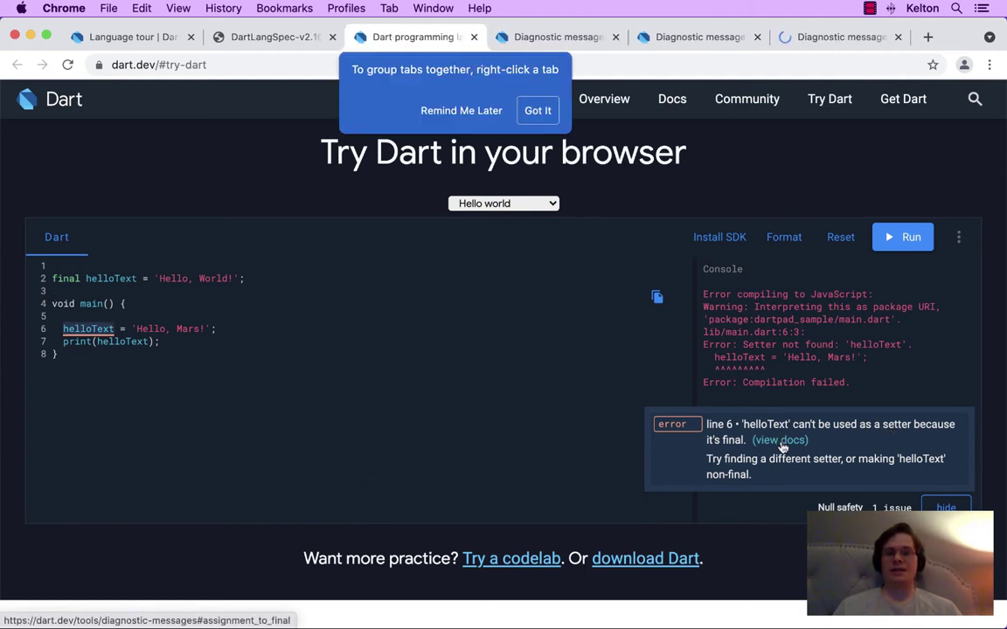
click(541, 113)
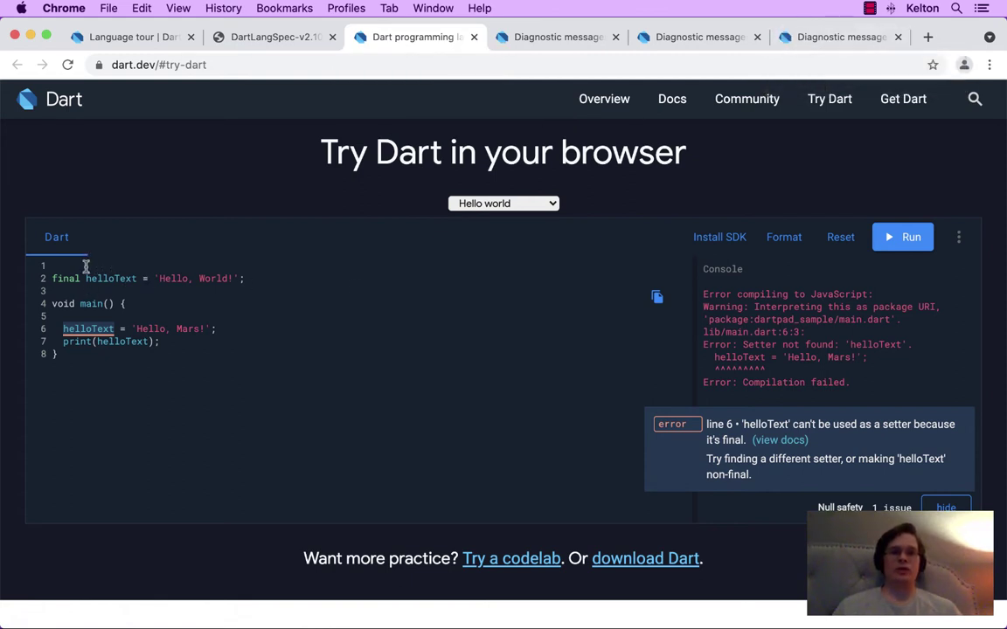
drag(53, 278, 151, 278)
click(150, 277)
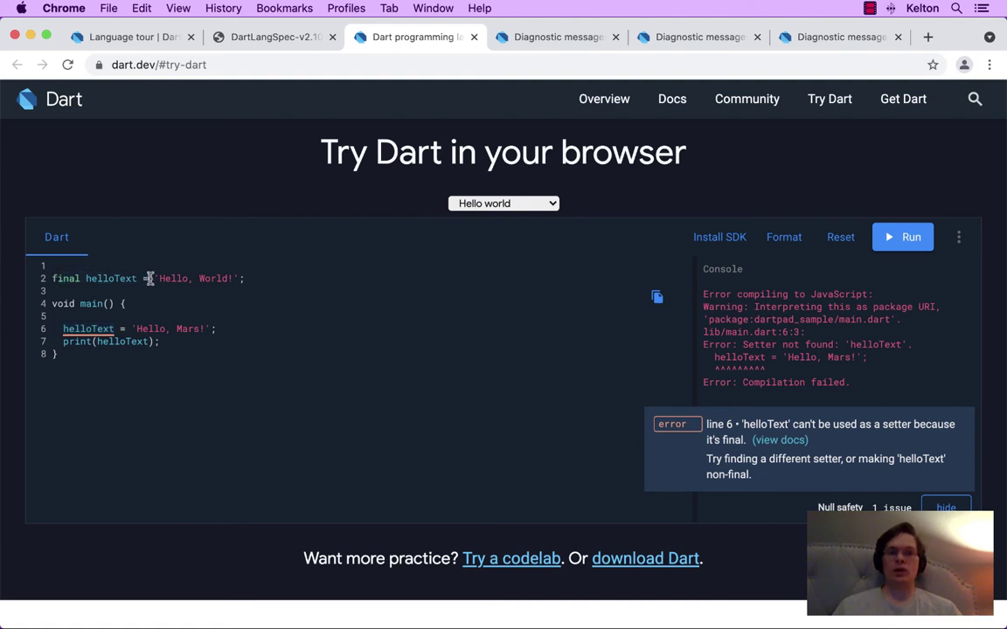
Read the assignment_to_final diagnostic page, examining the class C example and the common fix that removes the final modifier.
click(804, 37)
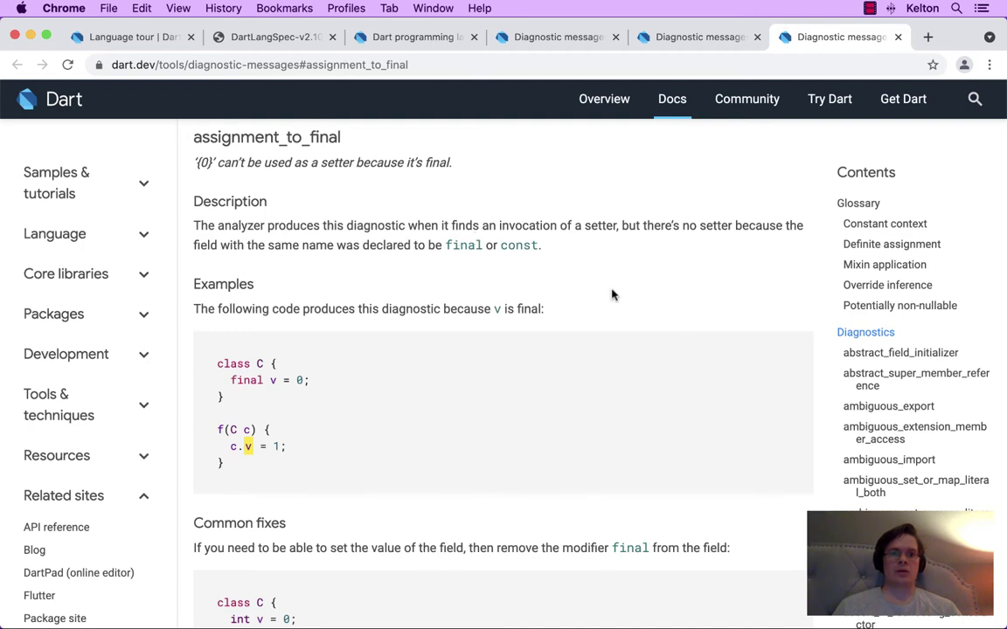
scroll(616, 298, down, 1)
scroll(620, 299, down, 2)
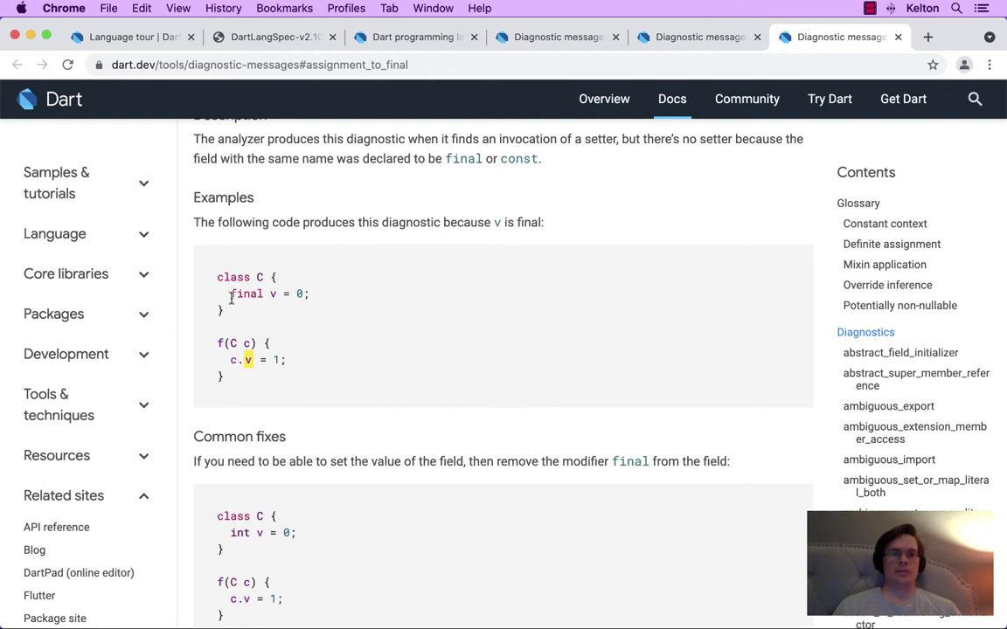
scroll(233, 294, down, 7)
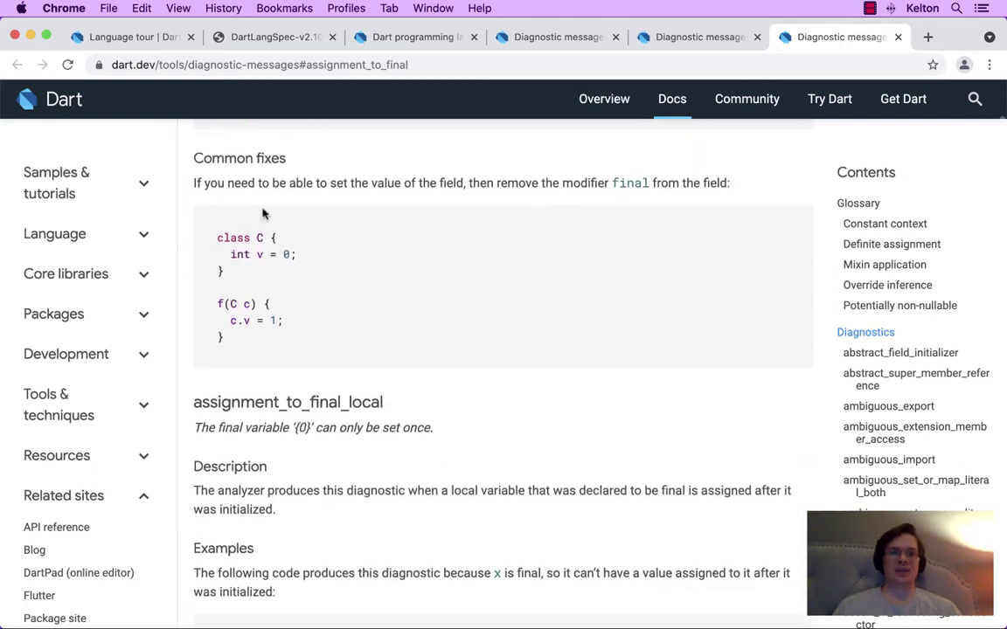
drag(228, 320, 298, 325)
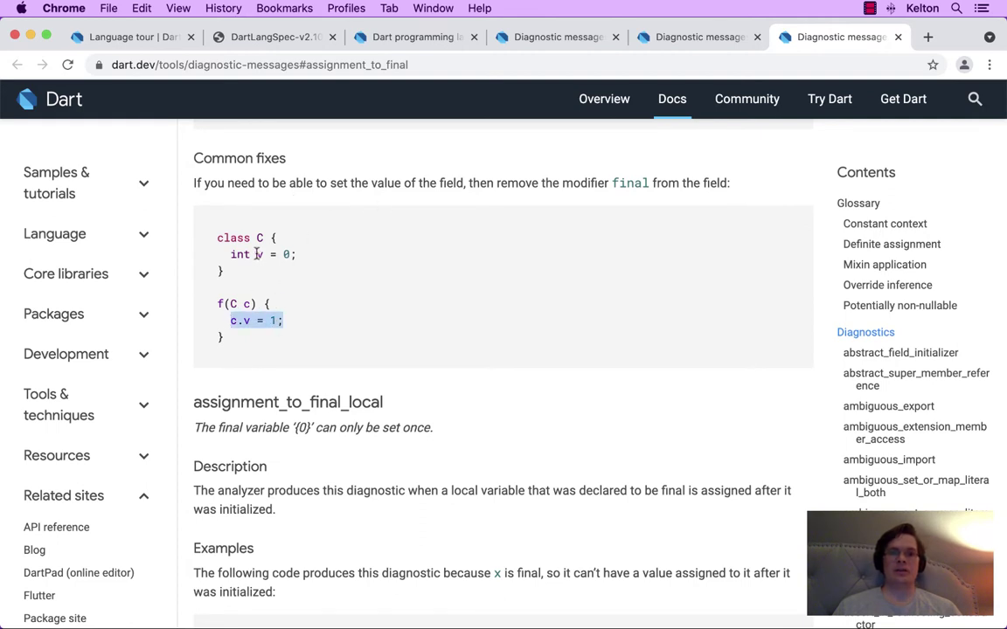
drag(230, 253, 251, 253)
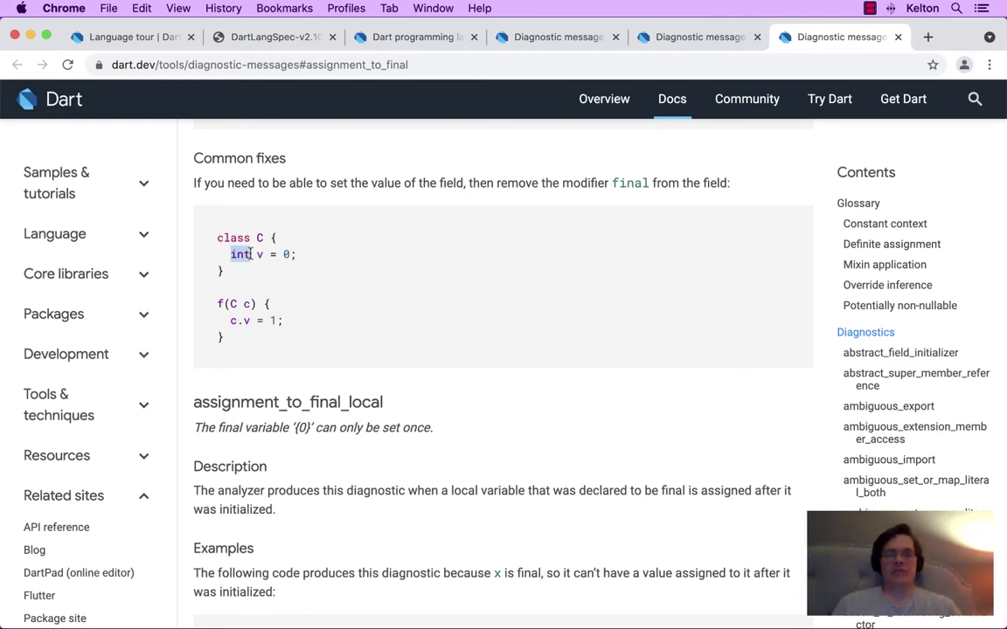
scroll(347, 242, up, 1)
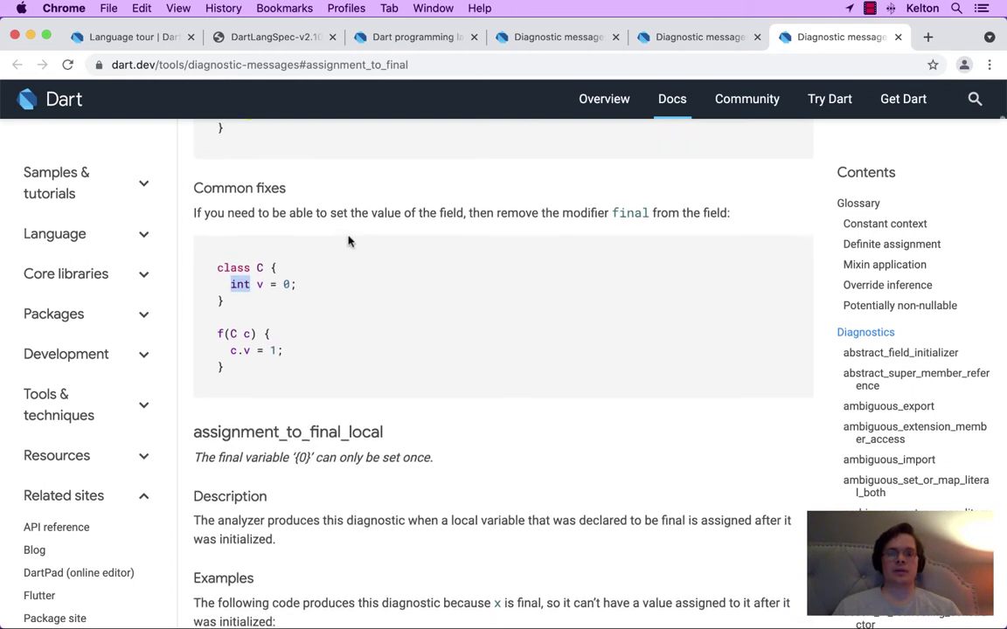
scroll(348, 242, up, 5)
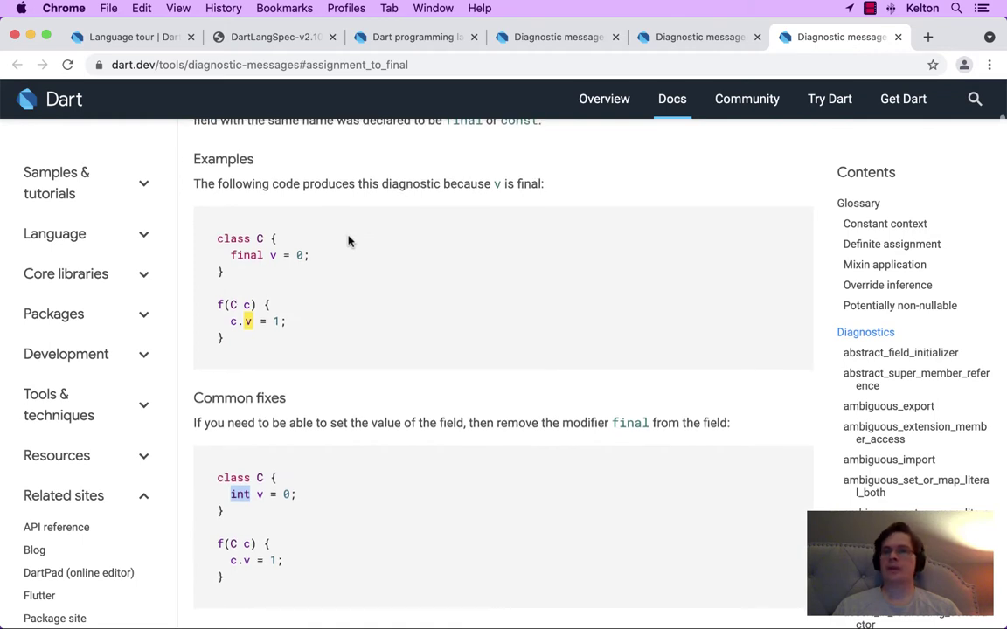
Close the assignment_to_final page and look at the assignment_to_final_local description again.
click(896, 38)
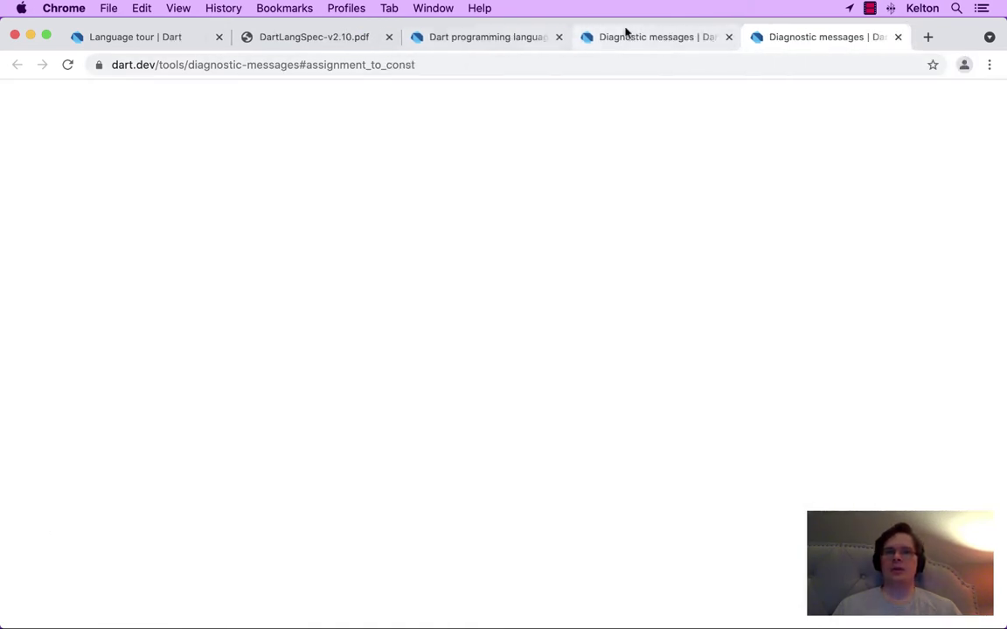
click(491, 38)
click(618, 42)
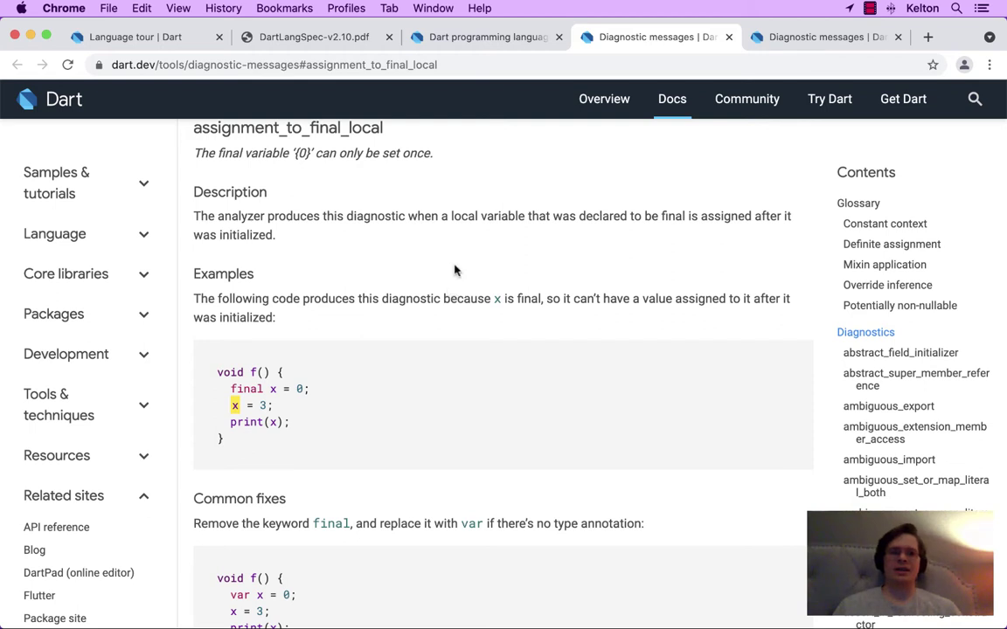
Move the final helloText declaration from the top level in the editor into main, directly below its opening line.
click(463, 37)
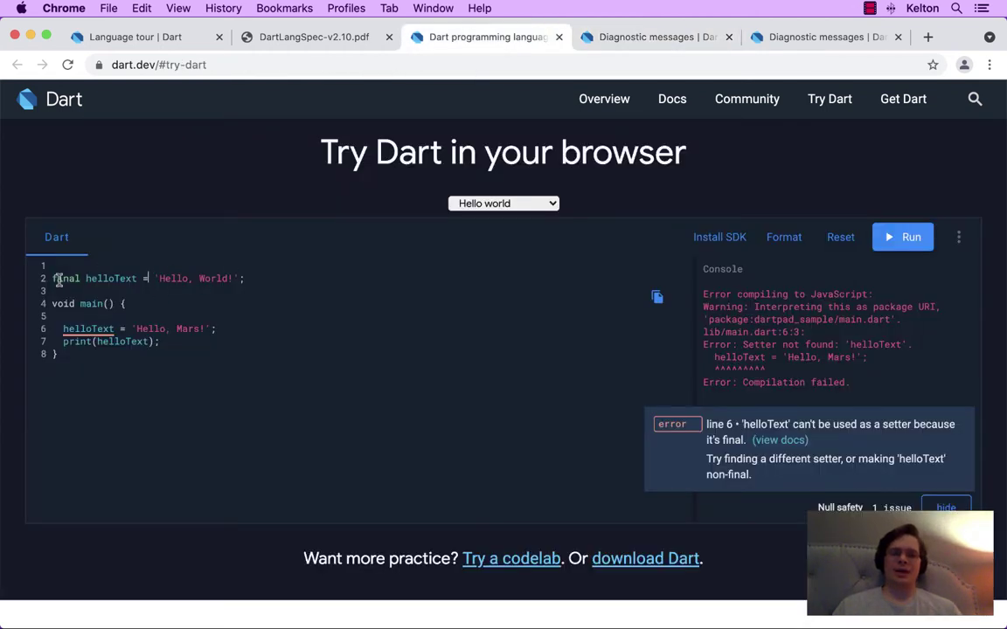
drag(53, 278, 294, 281)
key(cmd+c)
key(BackSpace)
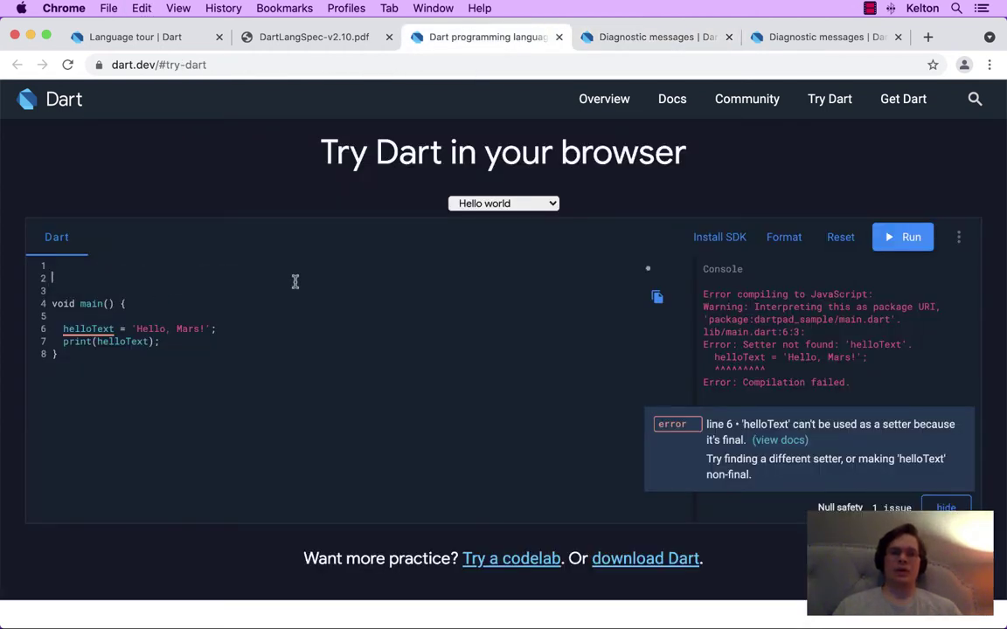
click(164, 307)
key(Return)
key(cmd+v)
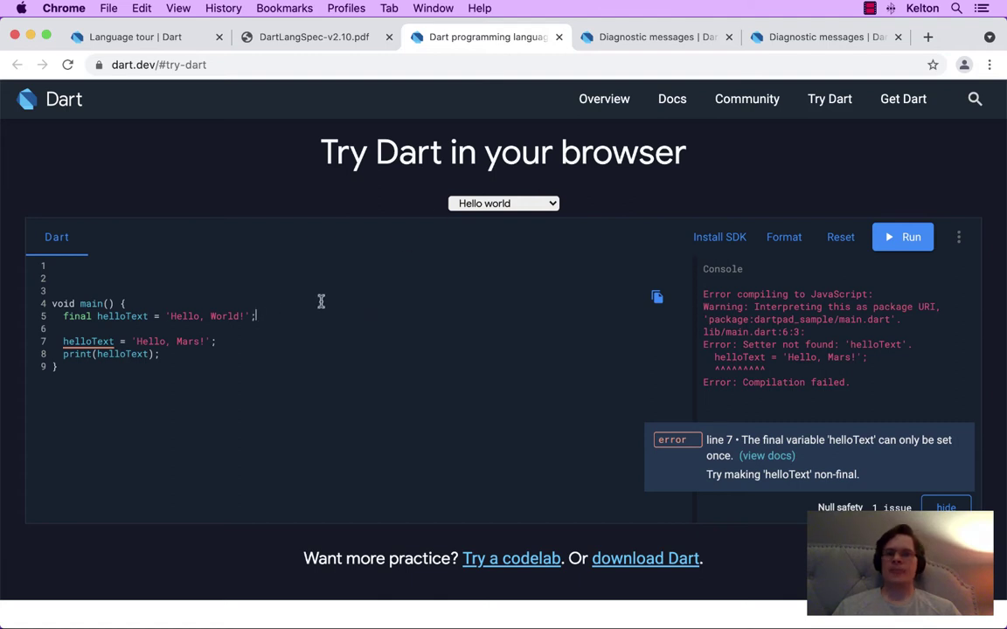
Read the assignment_to_const diagnostic description, examining its wording about static fields and local variables with the const modifier.
click(637, 39)
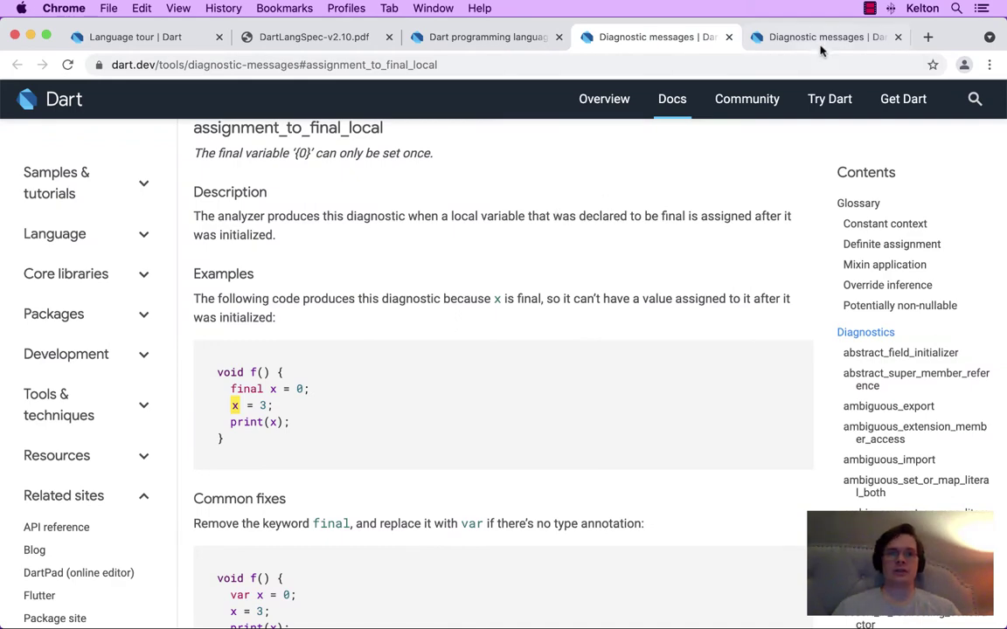
click(751, 41)
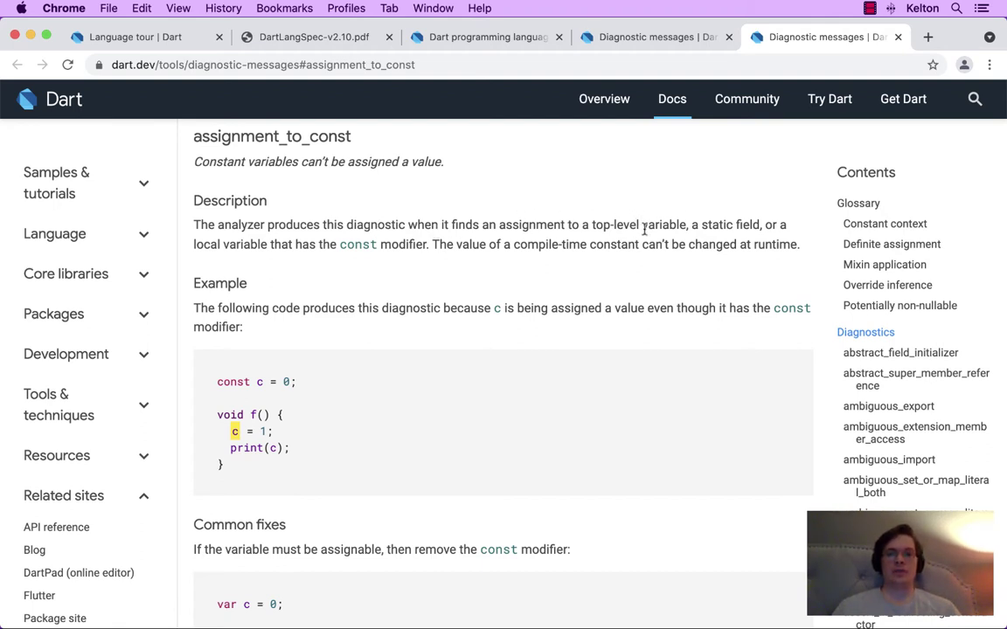
drag(693, 226, 760, 226)
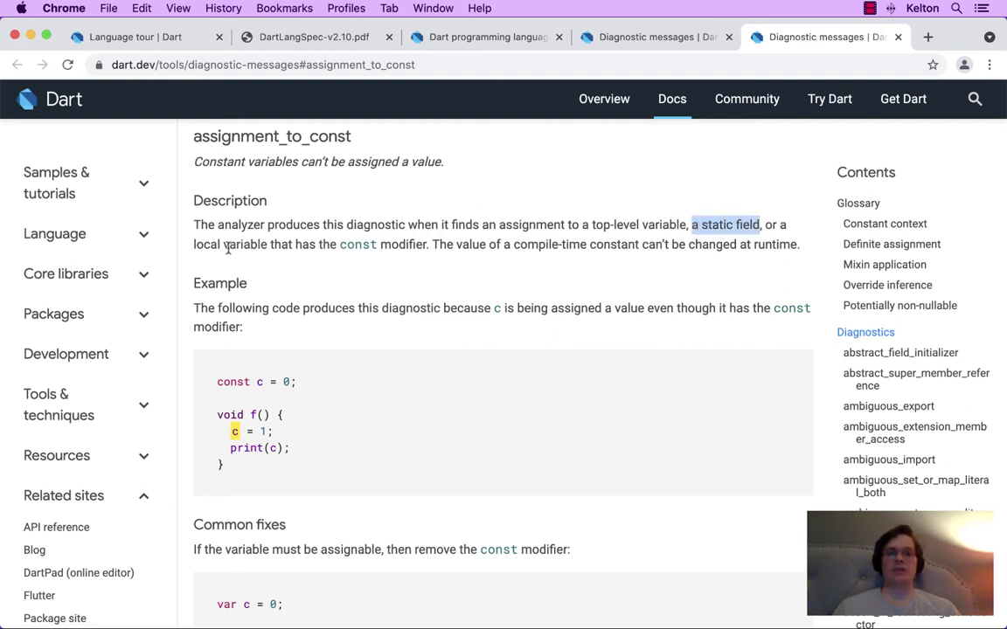
drag(194, 245, 429, 251)
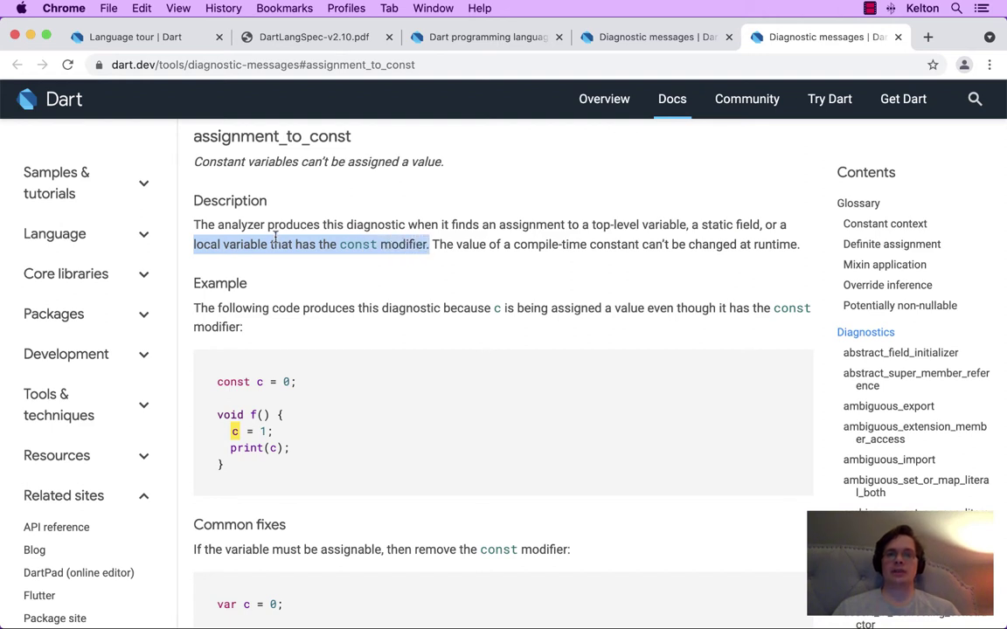
Change final to const in the helloText declaration inside main and review the 'Hello, Mars!' reassignment below it.
click(494, 39)
double_click(68, 318)
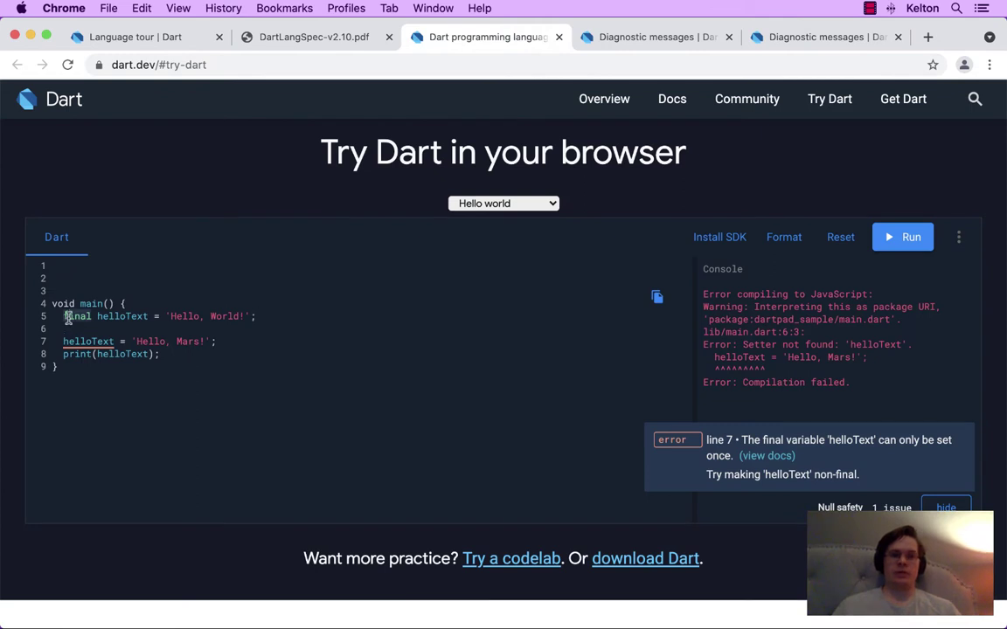
text(const)
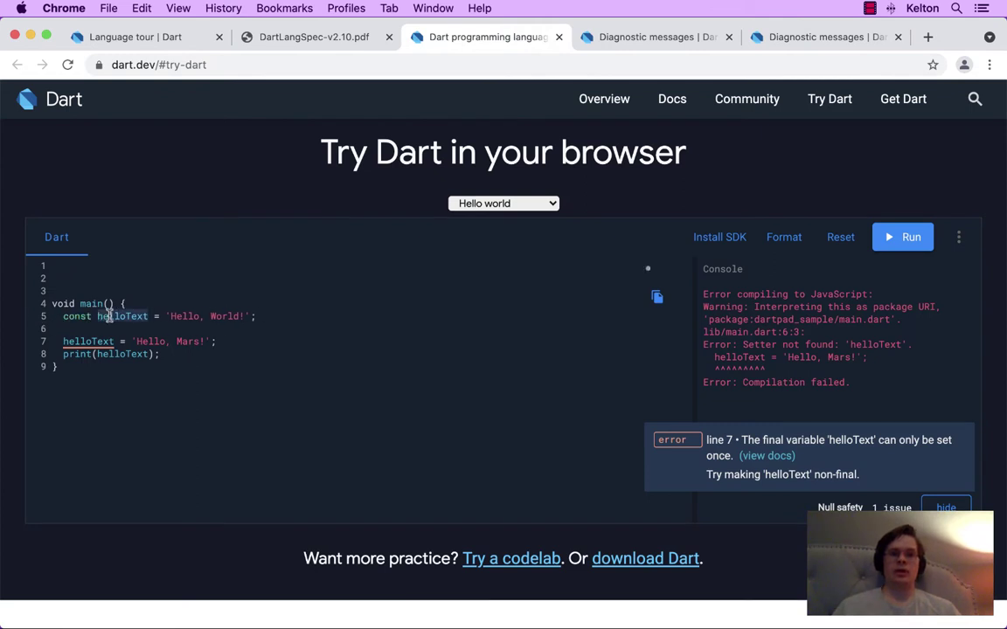
double_click(70, 317)
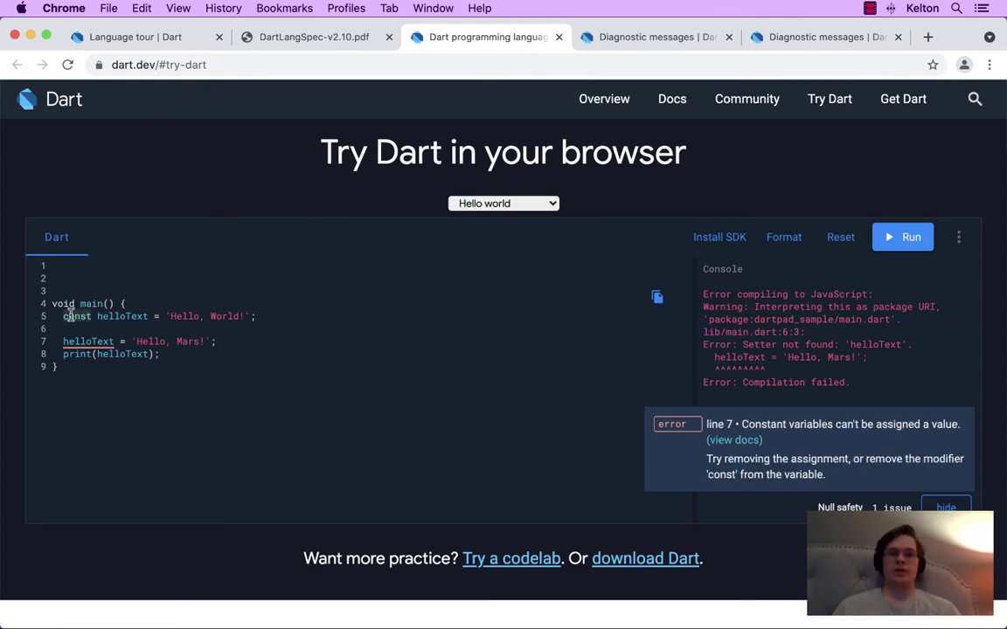
click(213, 317)
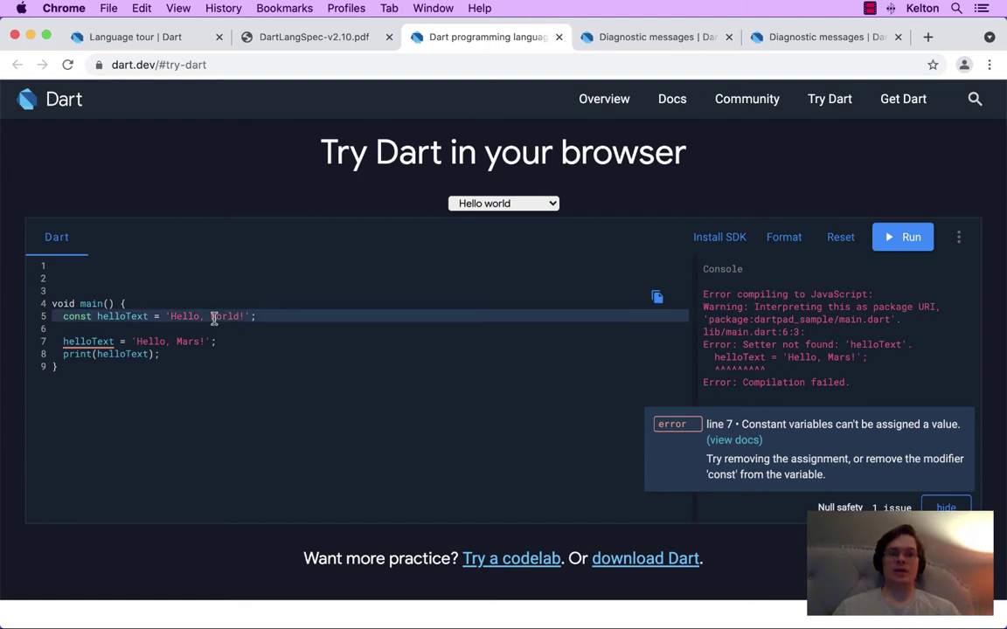
double_click(193, 342)
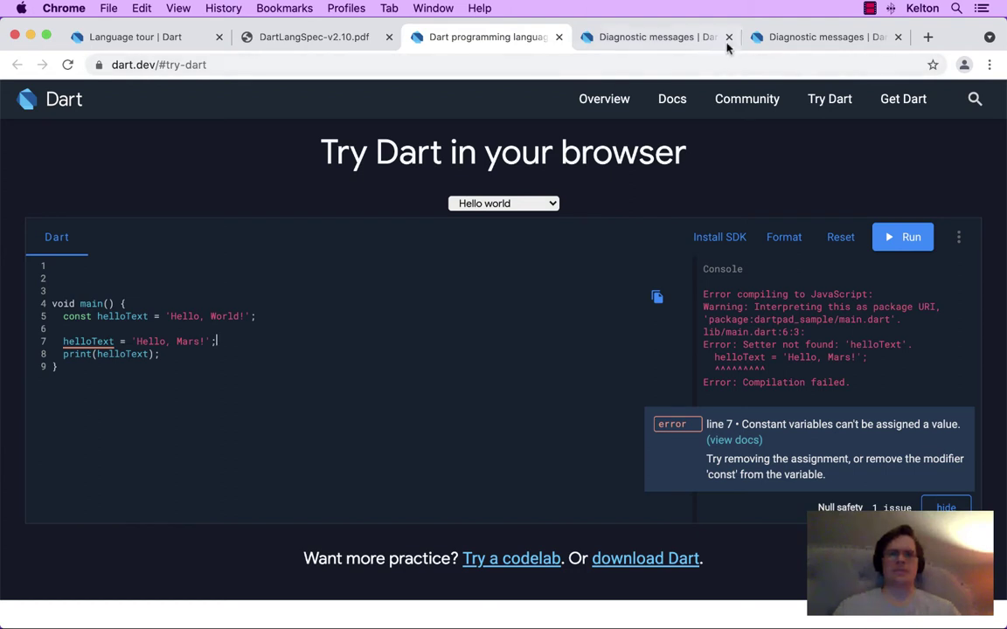
Read the assignment_to_const page's example and common fixes, covering removal of the const modifier and use of a local variable.
click(772, 39)
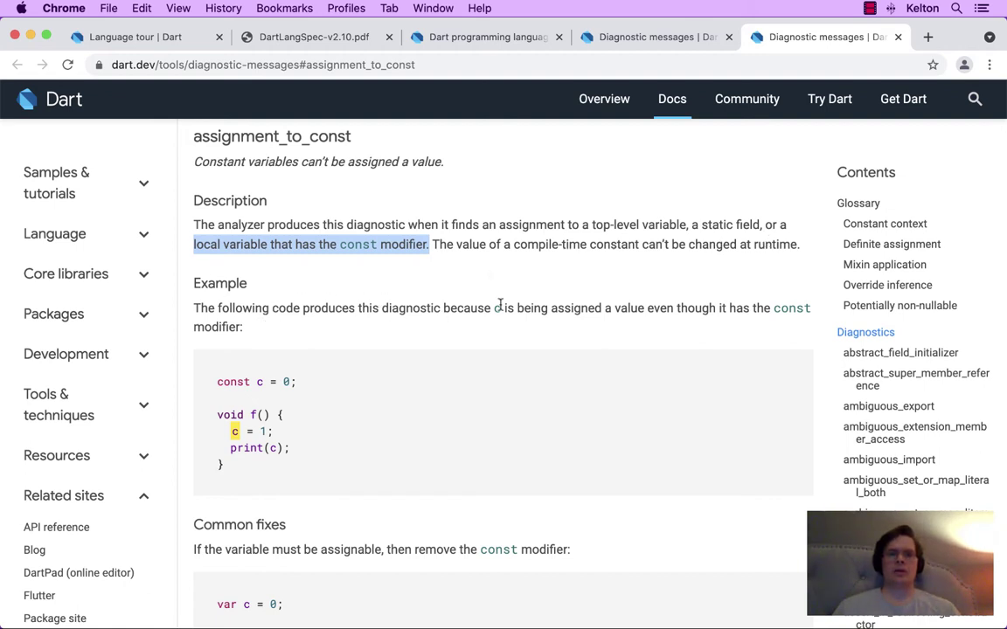
scroll(500, 304, down, 2)
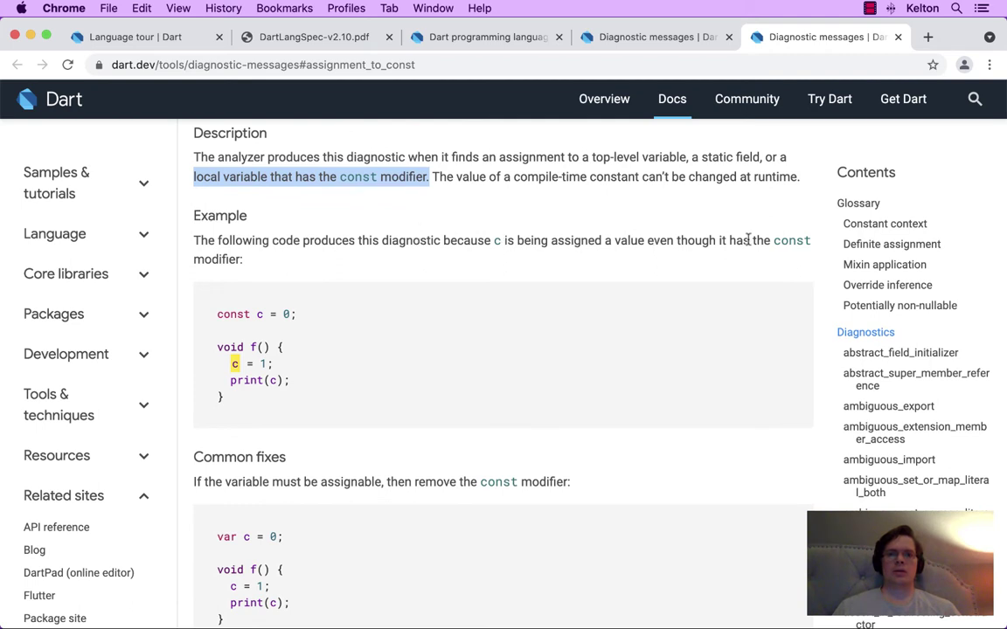
scroll(522, 295, down, 3)
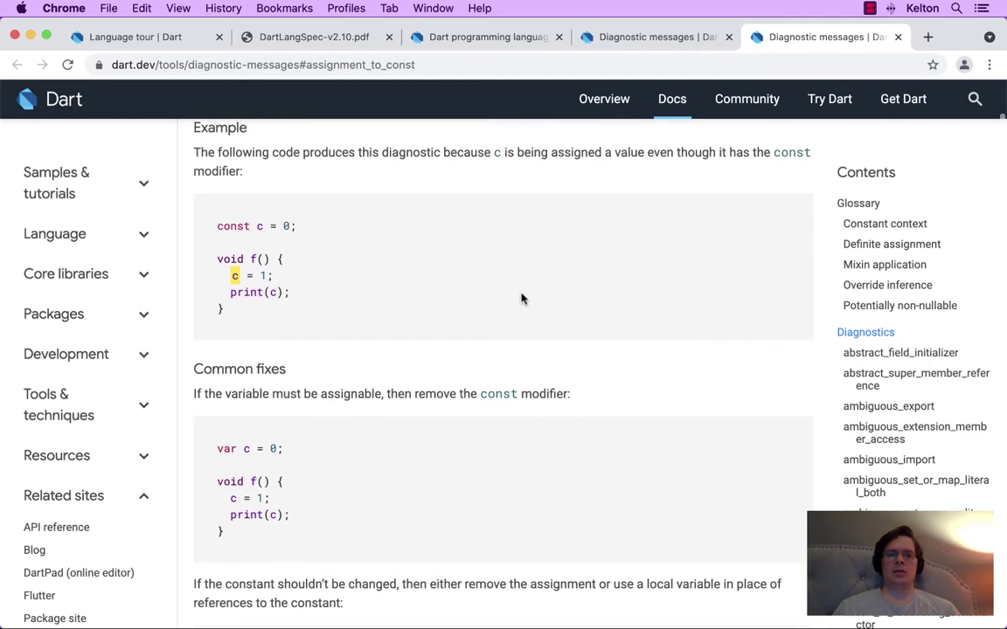
scroll(359, 379, up, 1)
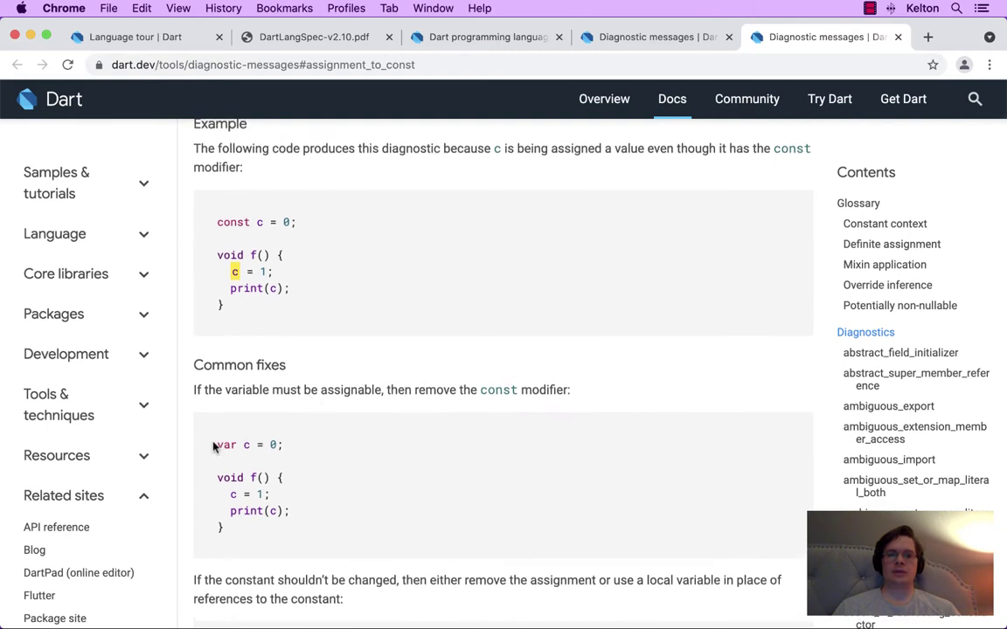
drag(214, 446, 301, 550)
scroll(420, 499, down, 3)
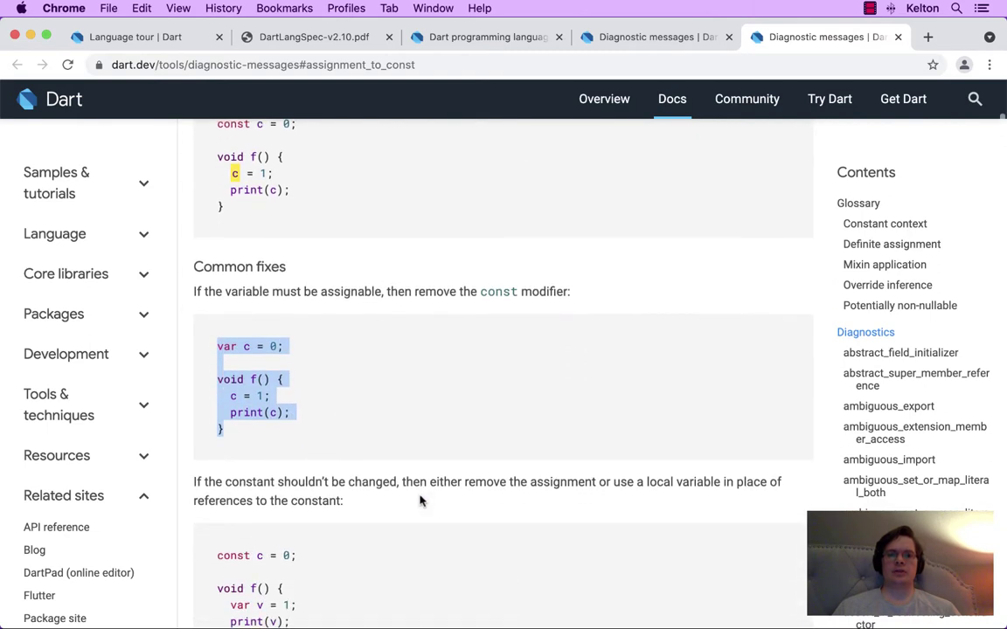
scroll(420, 501, down, 5)
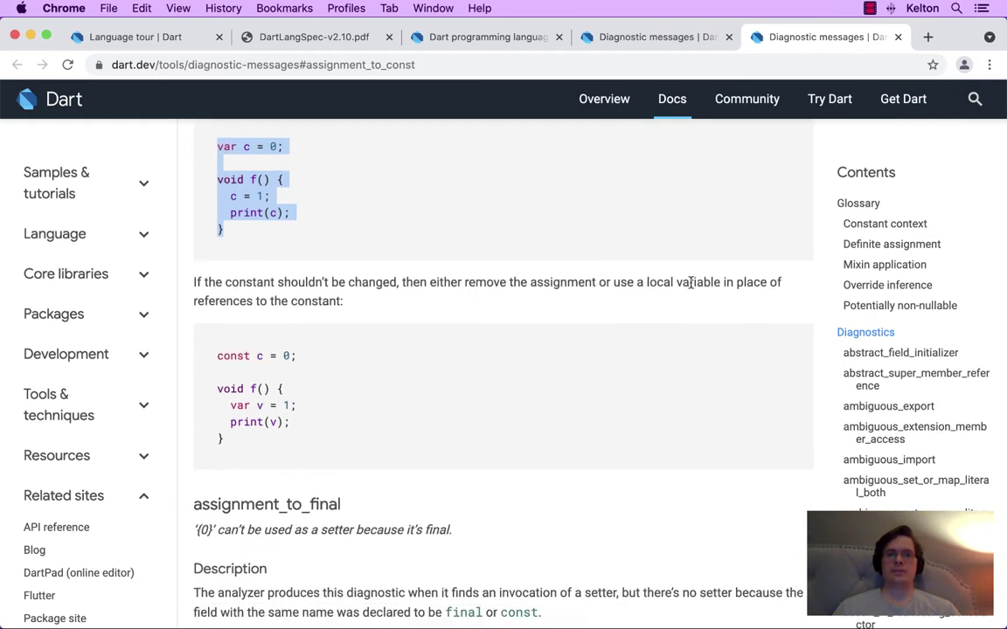
scroll(649, 331, up, 3)
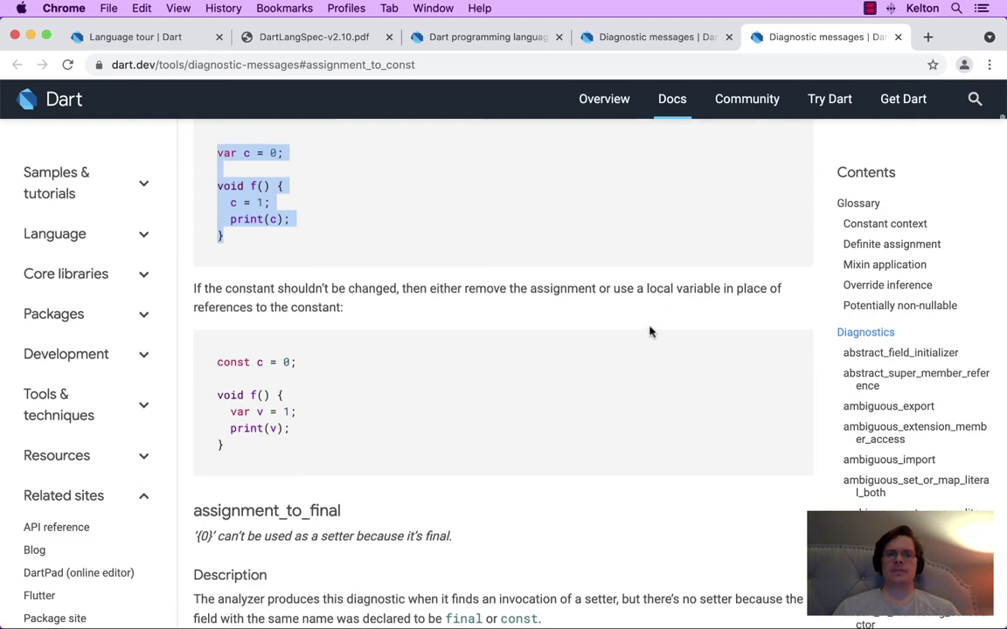
scroll(649, 331, up, 5)
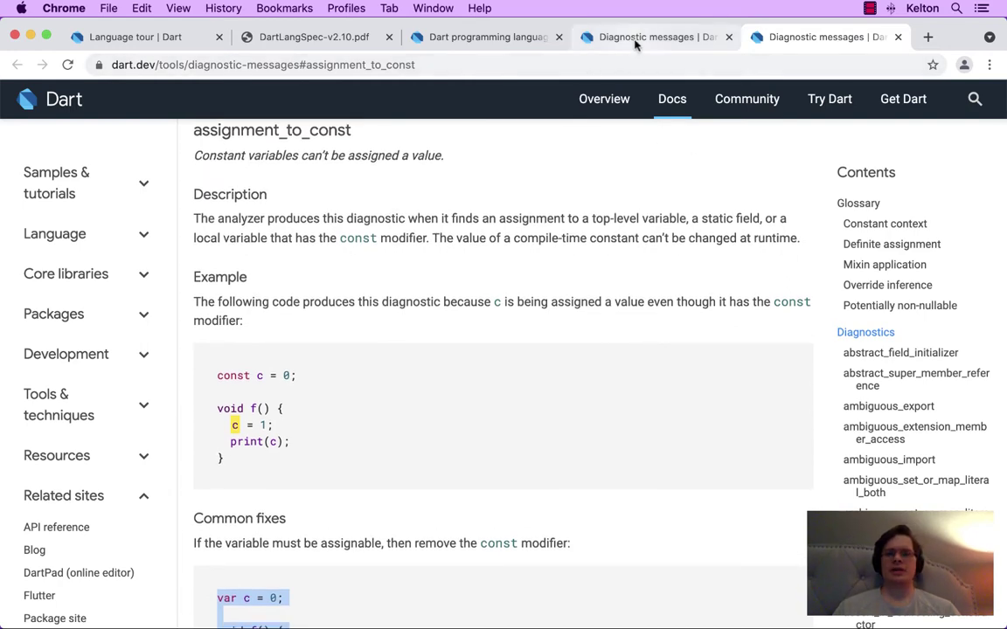
Close both diagnostic messages pages and reread the Final and const section of the language tour.
key(super+w)
key(super+w)
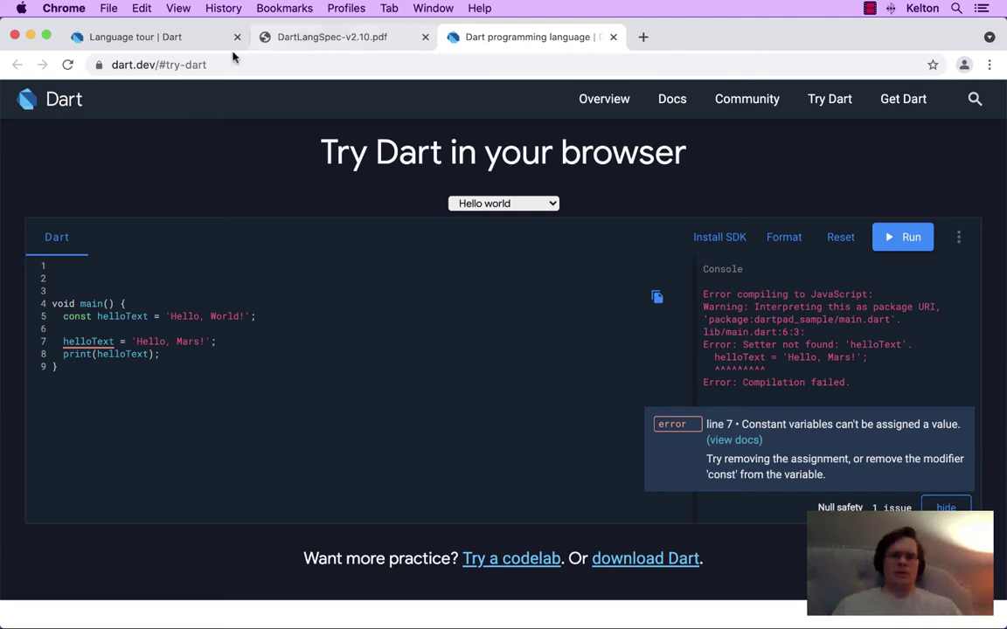
click(171, 39)
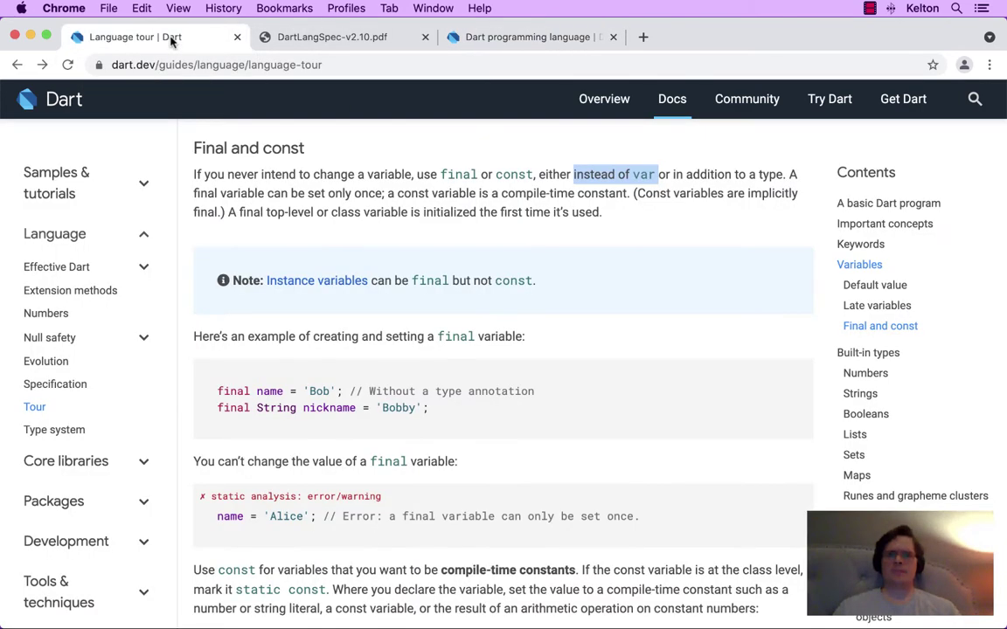
click(586, 242)
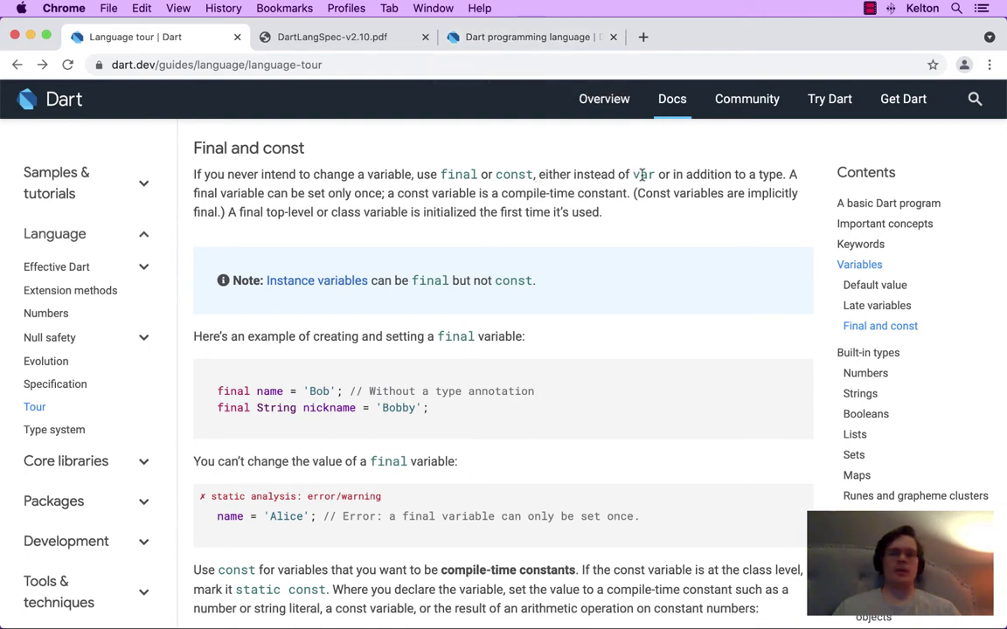
Try combining const with var in the helloText declaration in the Dart editor.
click(517, 39)
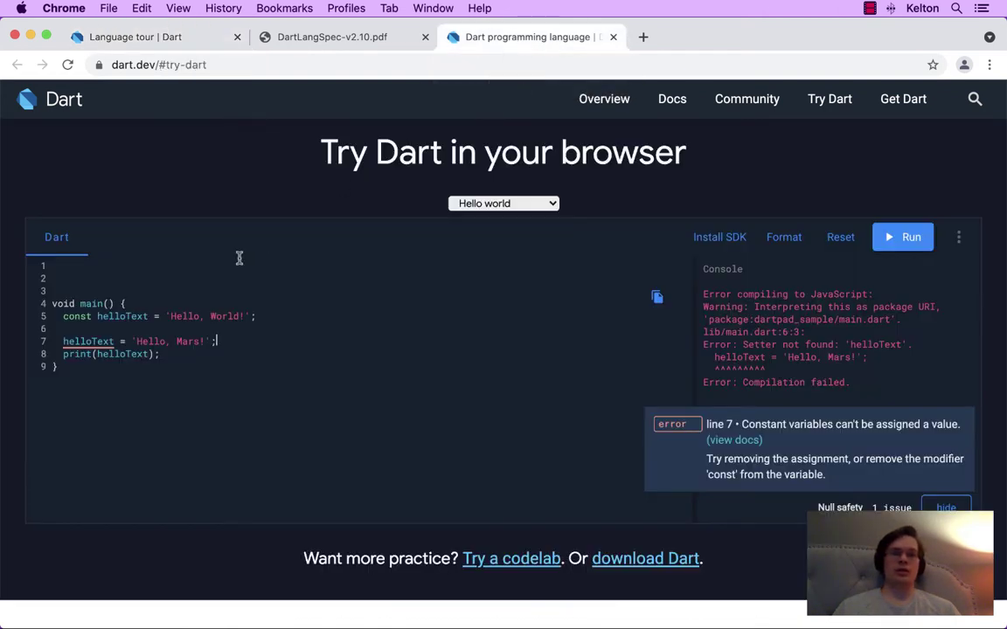
click(91, 316)
text(var)
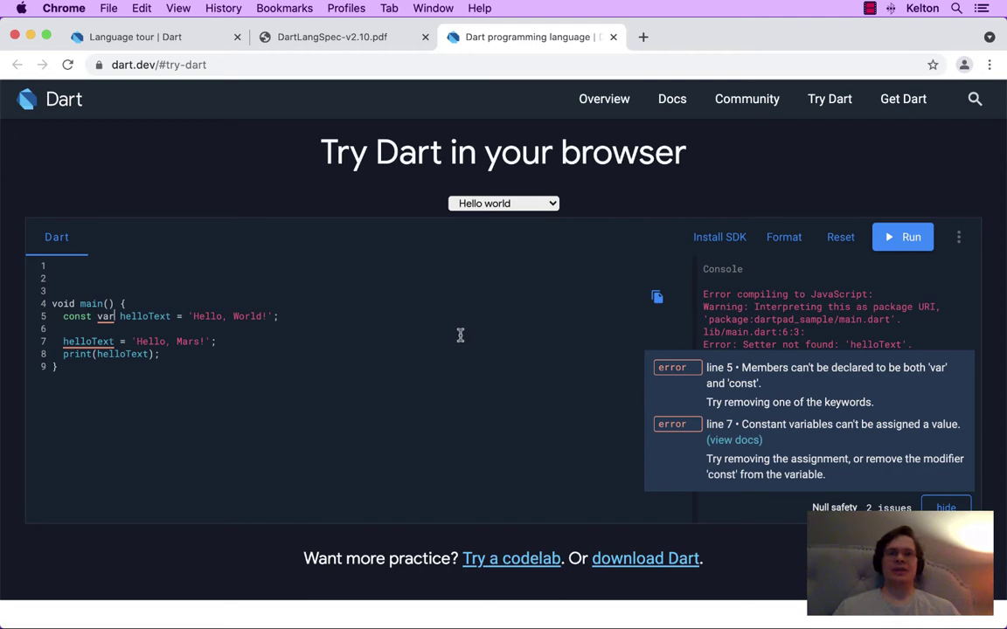
Check the language tour's "in addition to a type" wording and replace var with String in the const helloText declaration.
click(200, 36)
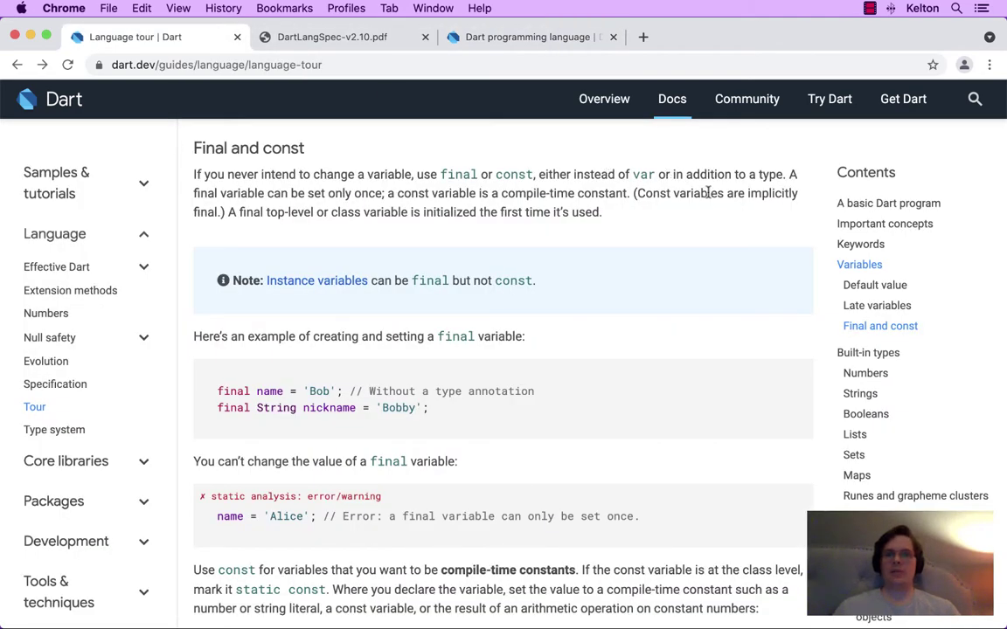
drag(674, 174, 782, 174)
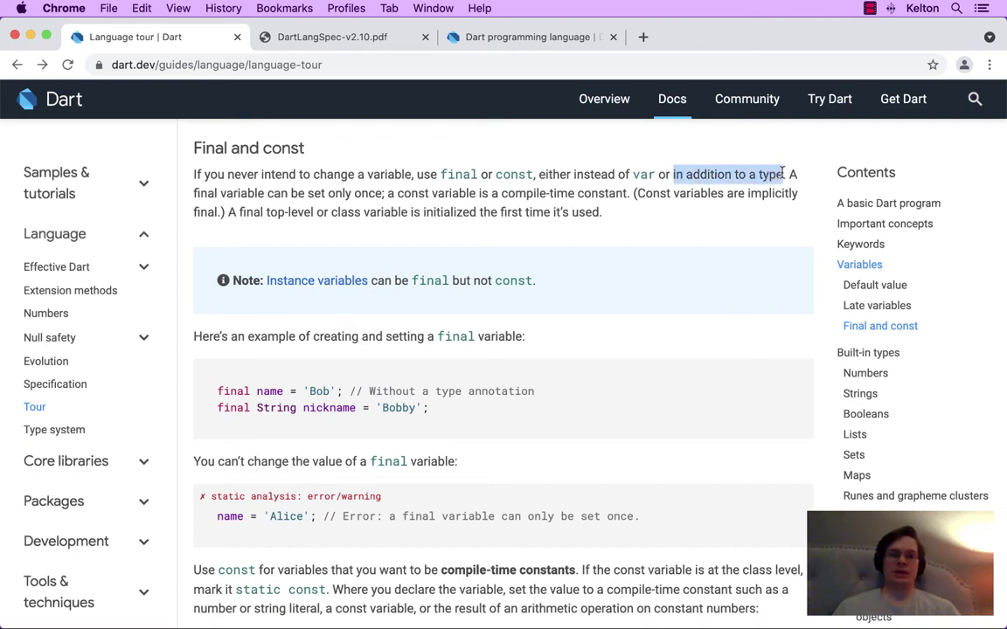
click(499, 31)
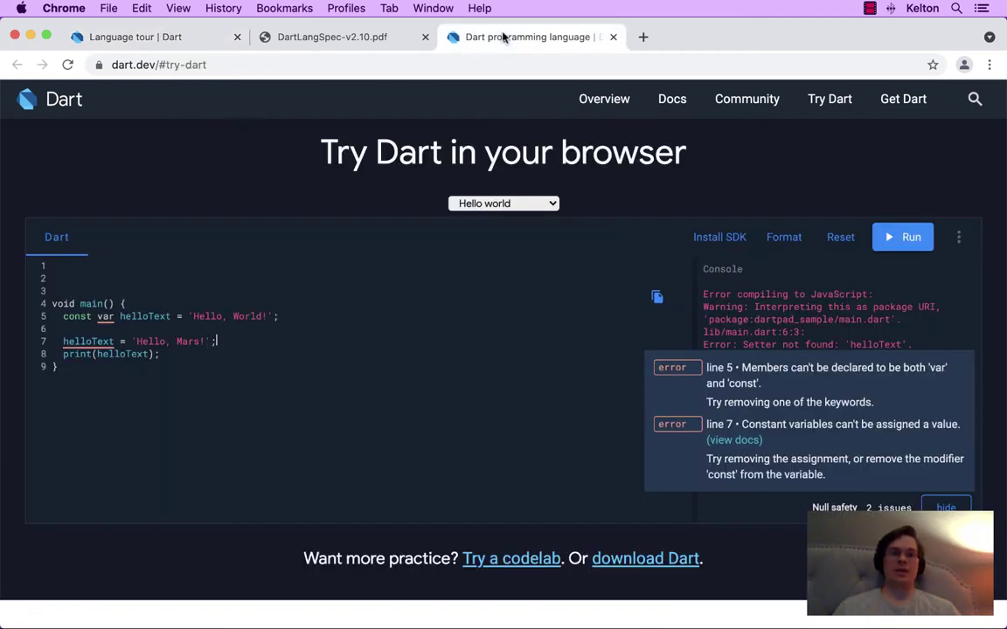
double_click(105, 315)
text(String)
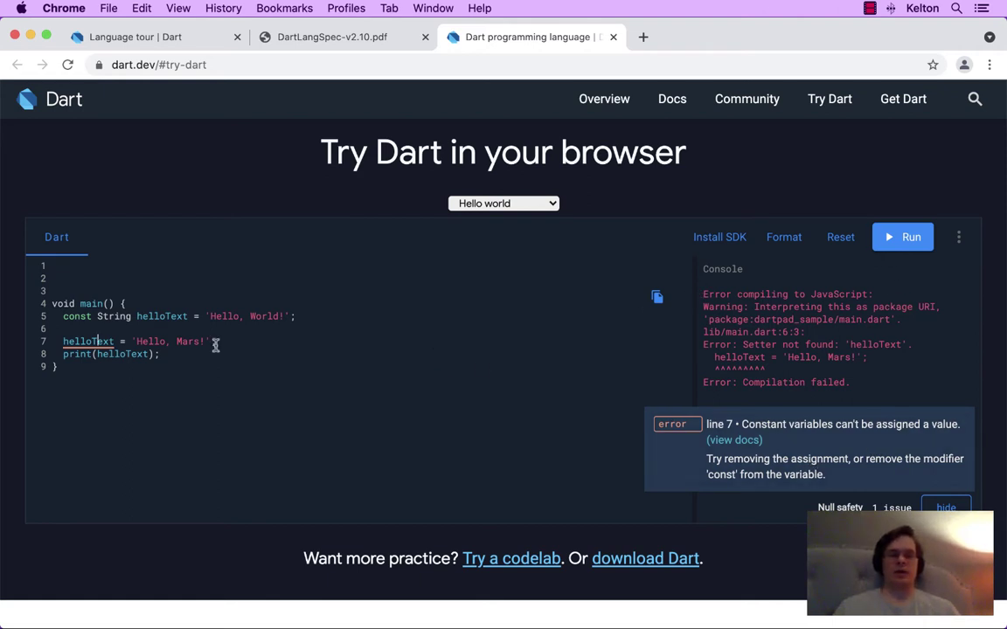
Comment out the helloText = 'Hello, Mars!' reassignment and run the program with the const String declaration.
key(super+slash)
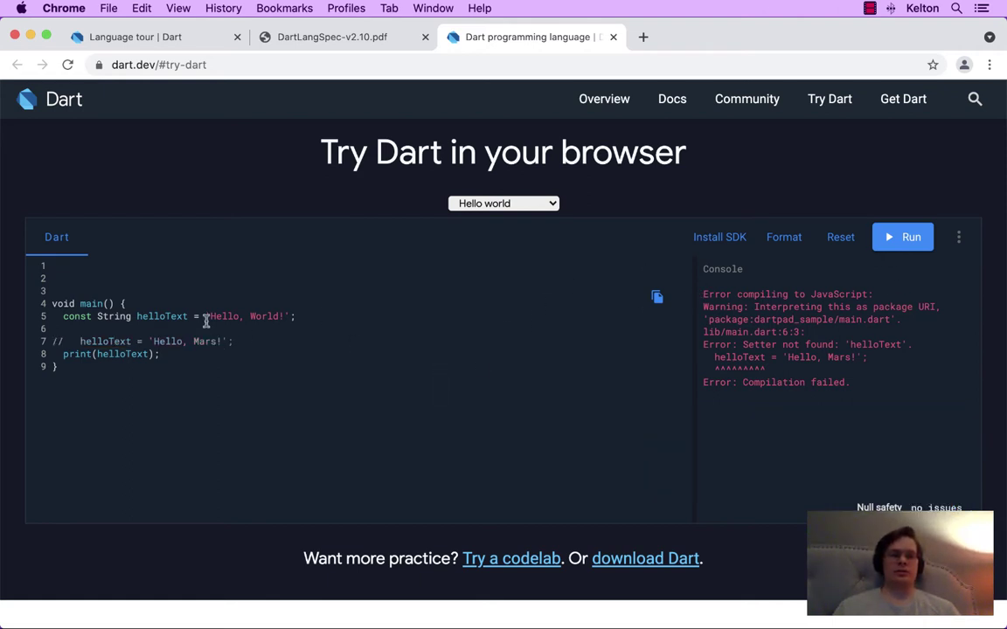
drag(139, 317, 312, 316)
click(315, 317)
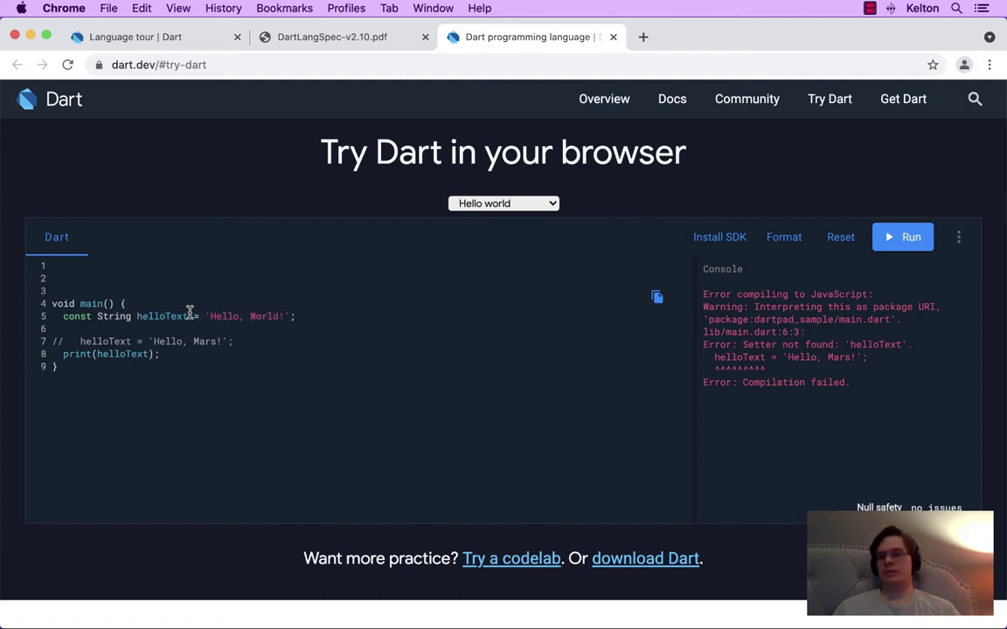
click(911, 238)
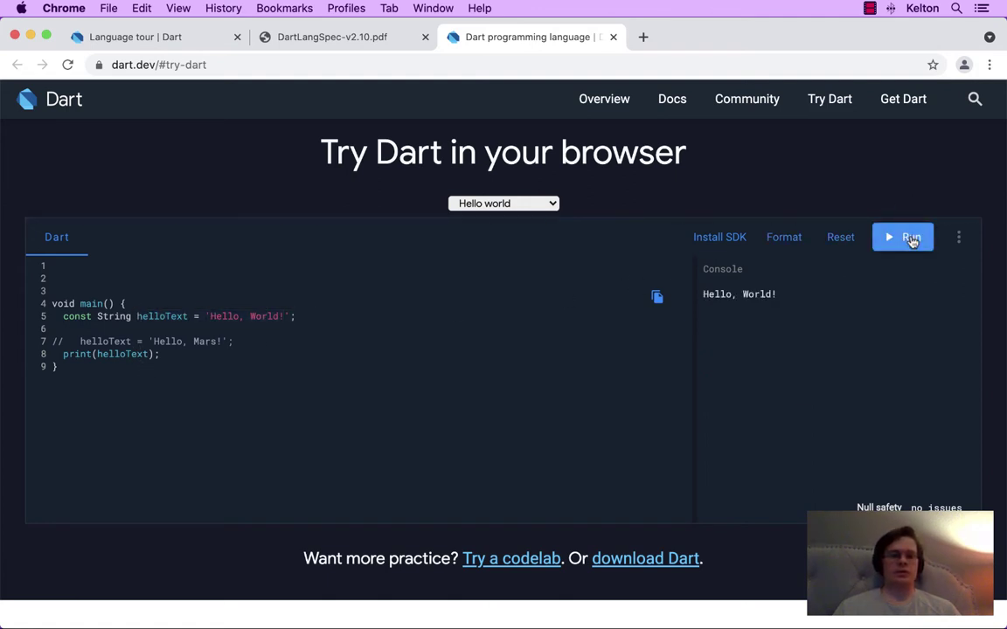
Change const to final in the String helloText declaration and run the program again.
double_click(88, 317)
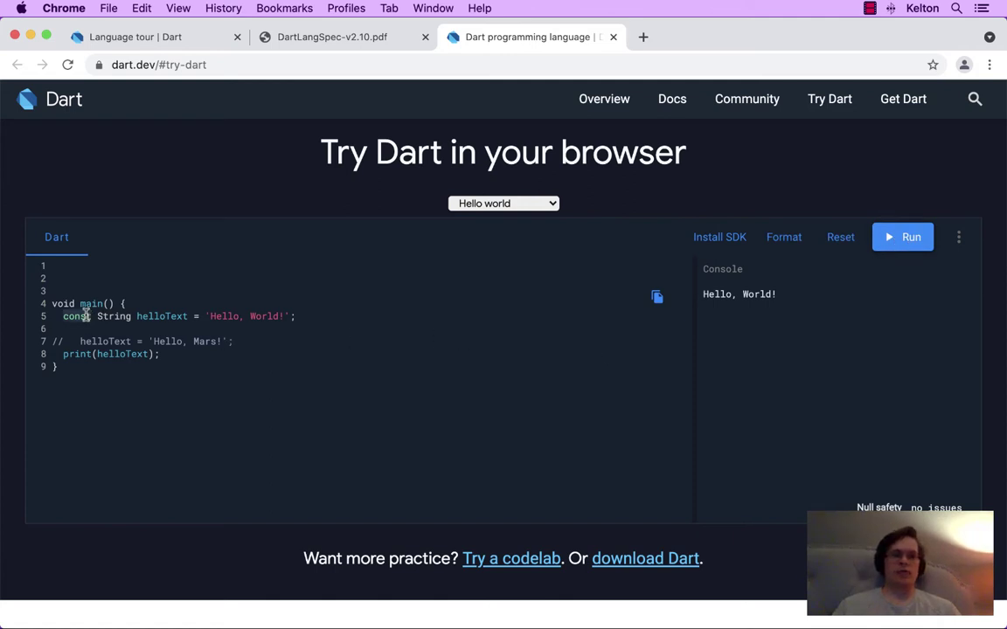
text(final)
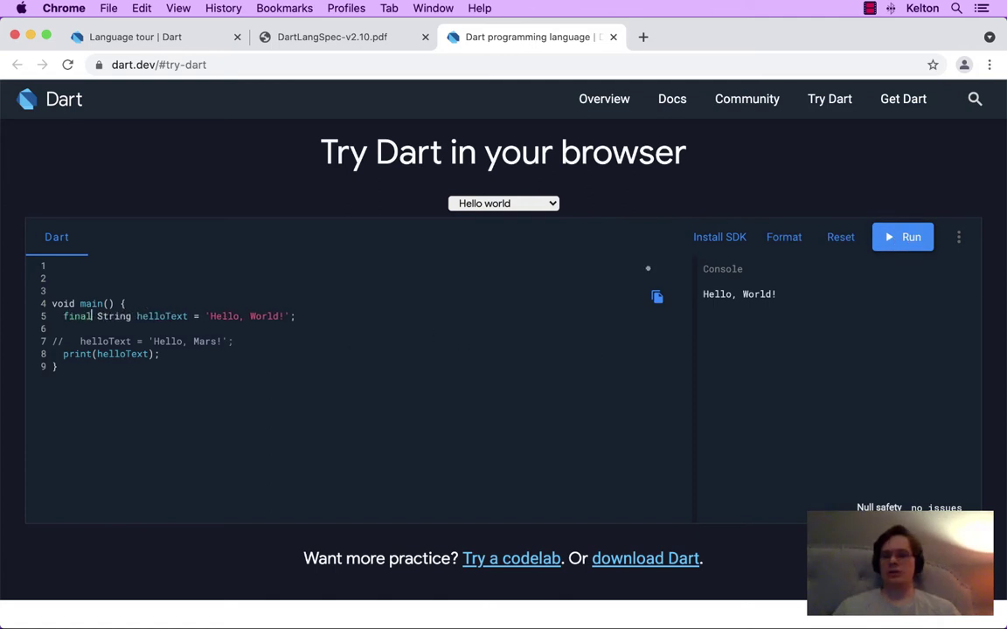
click(896, 239)
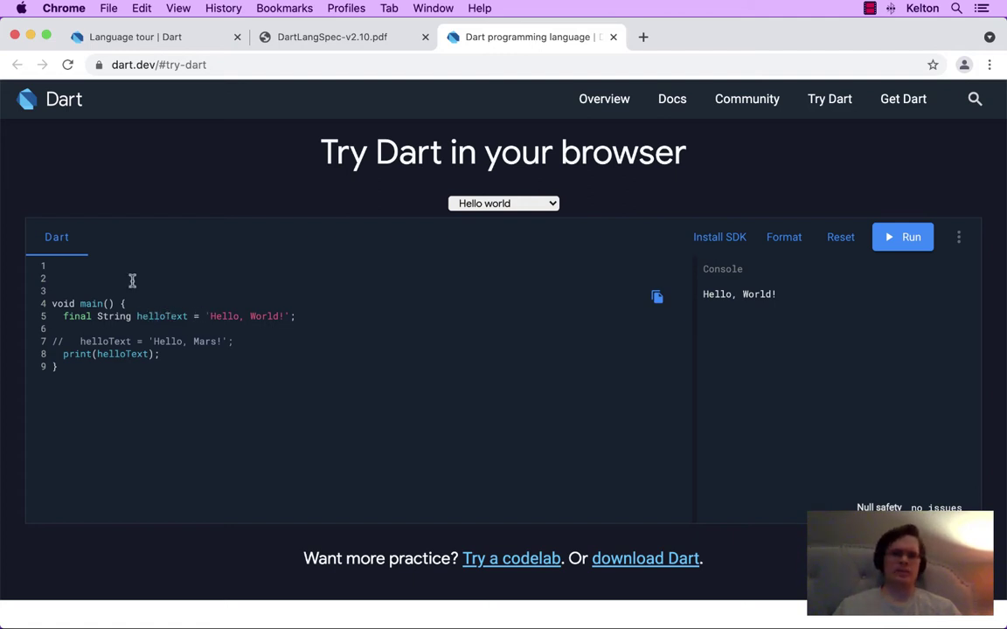
Uncomment the helloText = 'Hello, Mars!' reassignment line in main.
click(183, 343)
text(,)
key(super+slash)
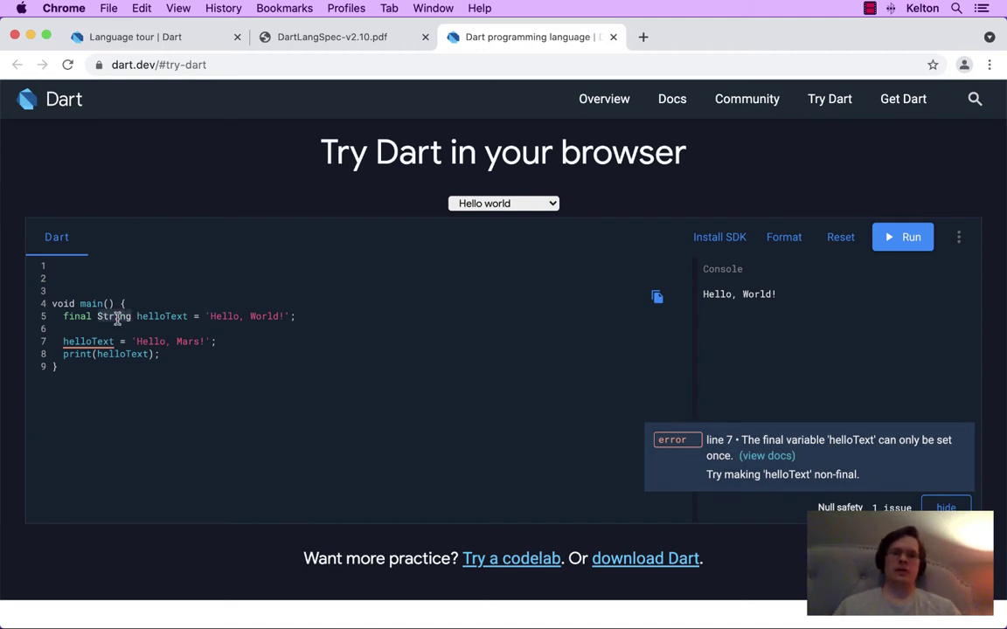
Try var in place of String after final in the helloText declaration, and remove var to leave only final.
text(var)
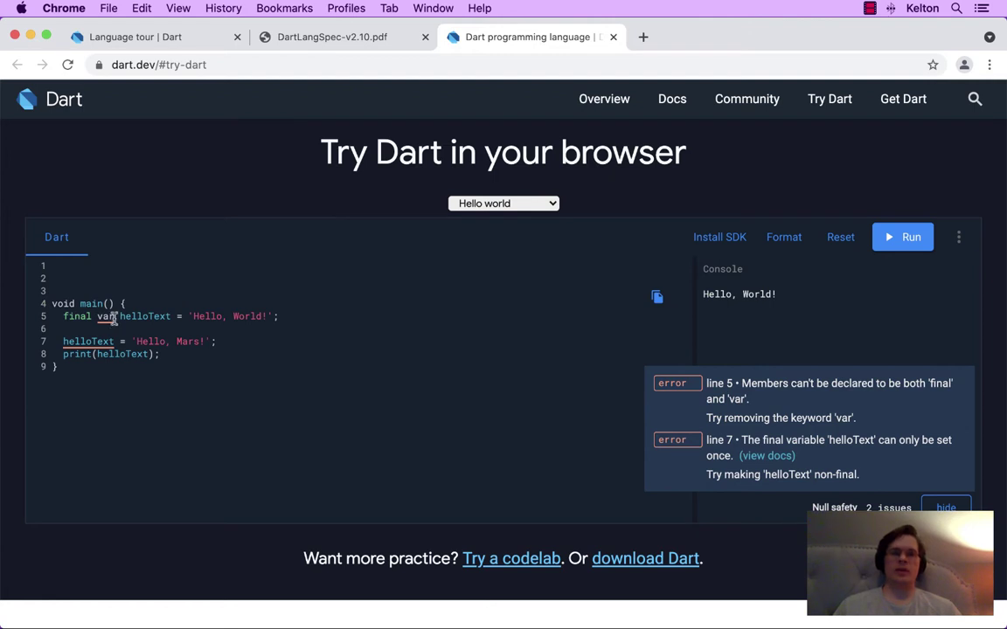
key(BackSpace)
key(BackSpace)
key(BackSpace)
key(BackSpace)
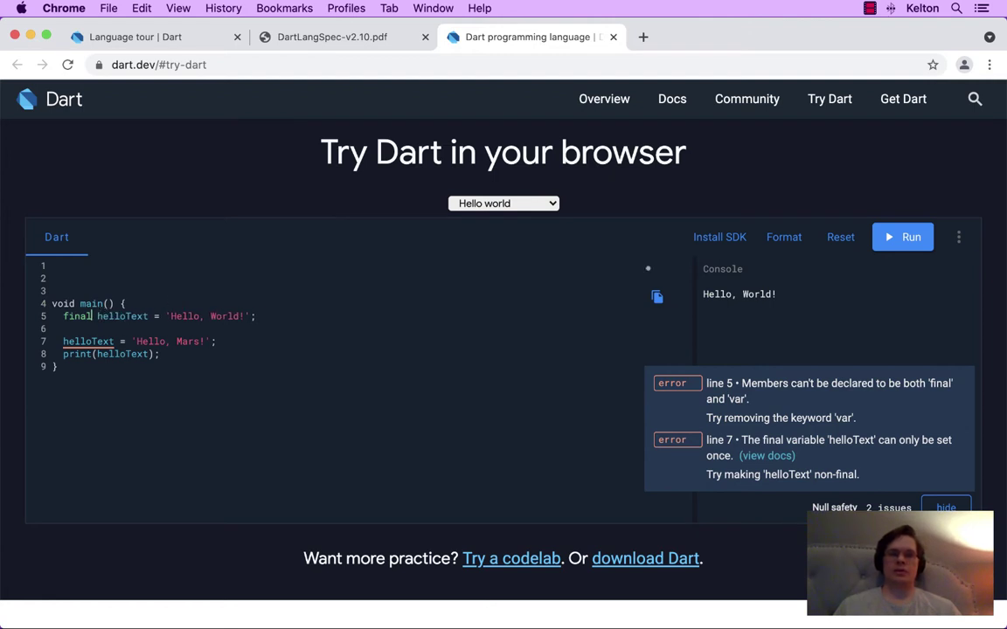
Examine the final keyword and the 'Hello, World!' value in the helloText declaration.
click(270, 317)
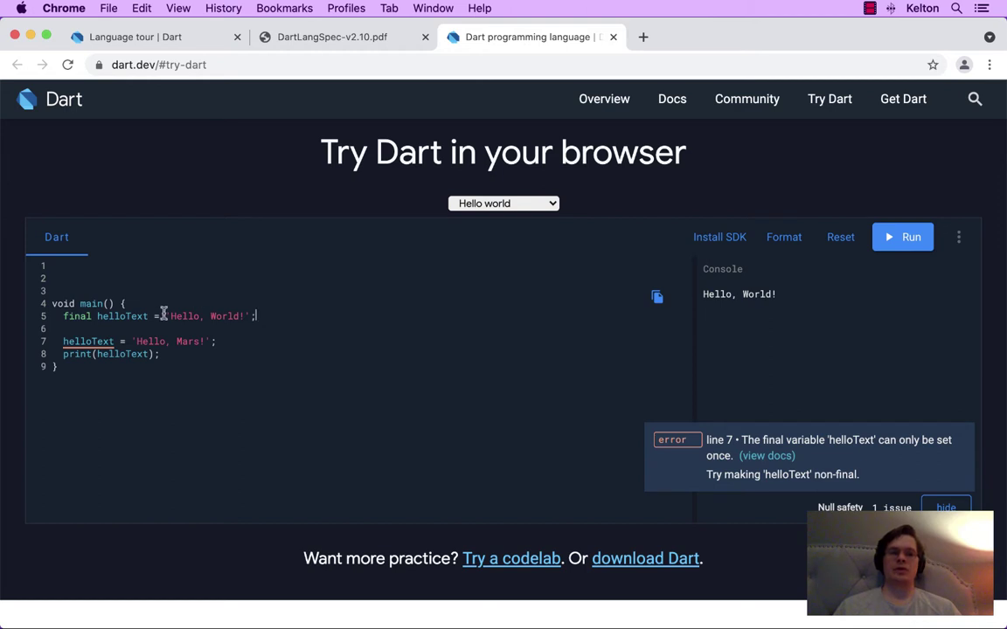
drag(164, 315, 245, 319)
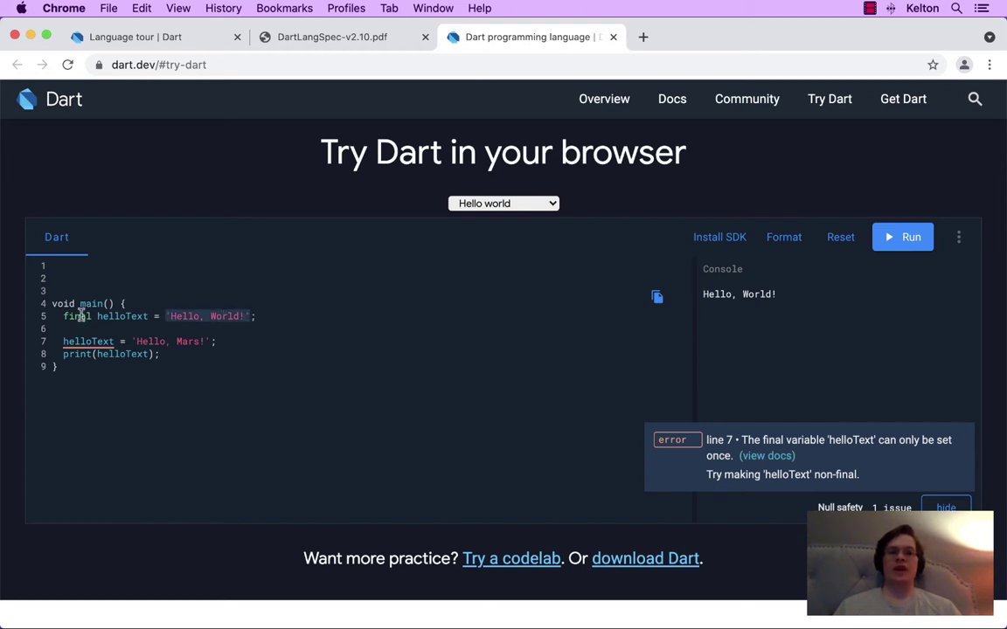
drag(61, 317, 97, 318)
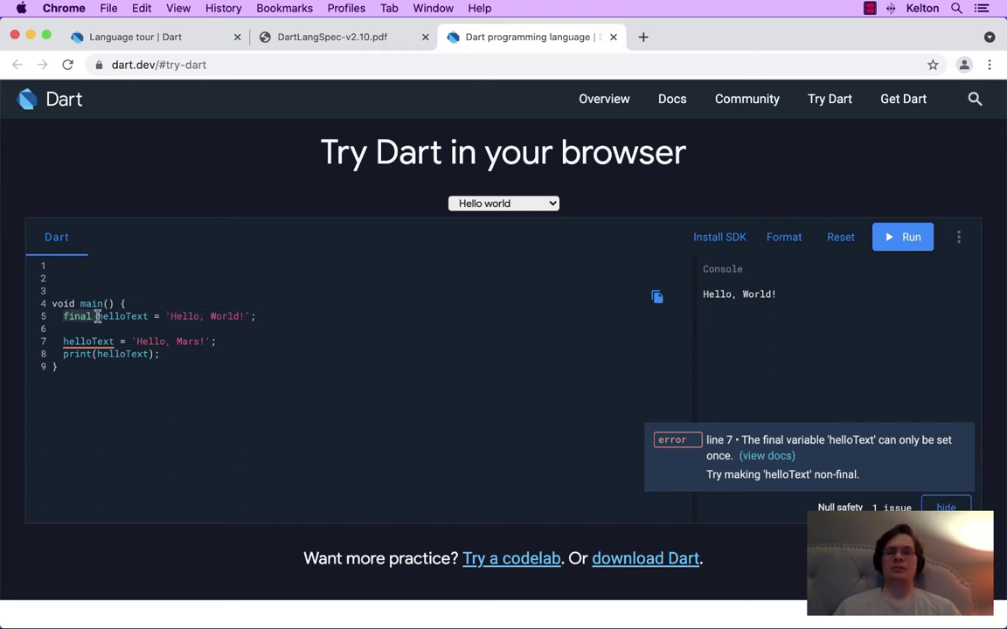
click(301, 326)
Switch to the Dart language tour and read how final variables compare with const variables in the Final and const section.
click(140, 37)
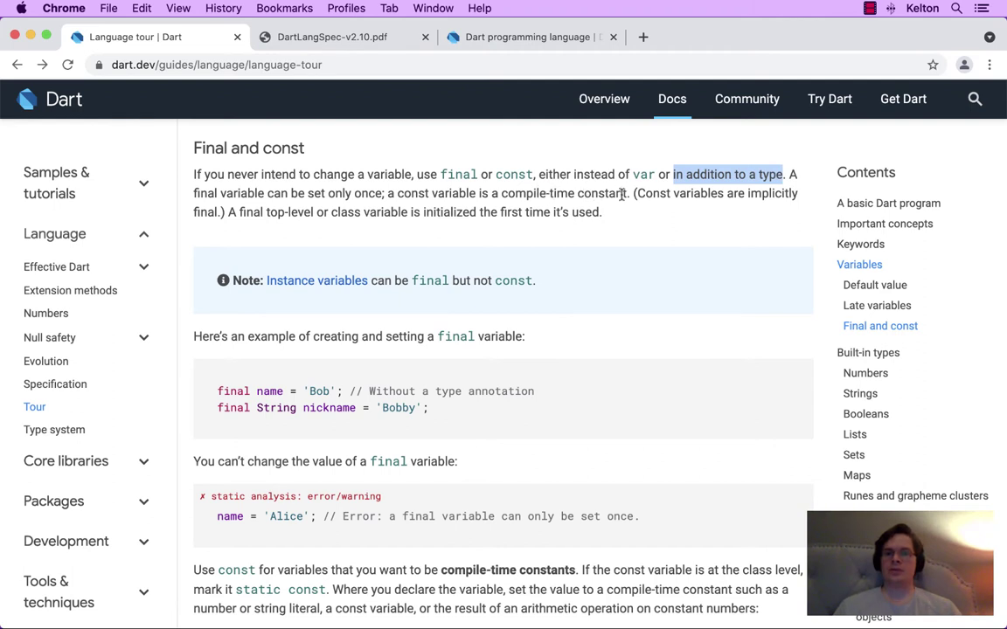
click(384, 192)
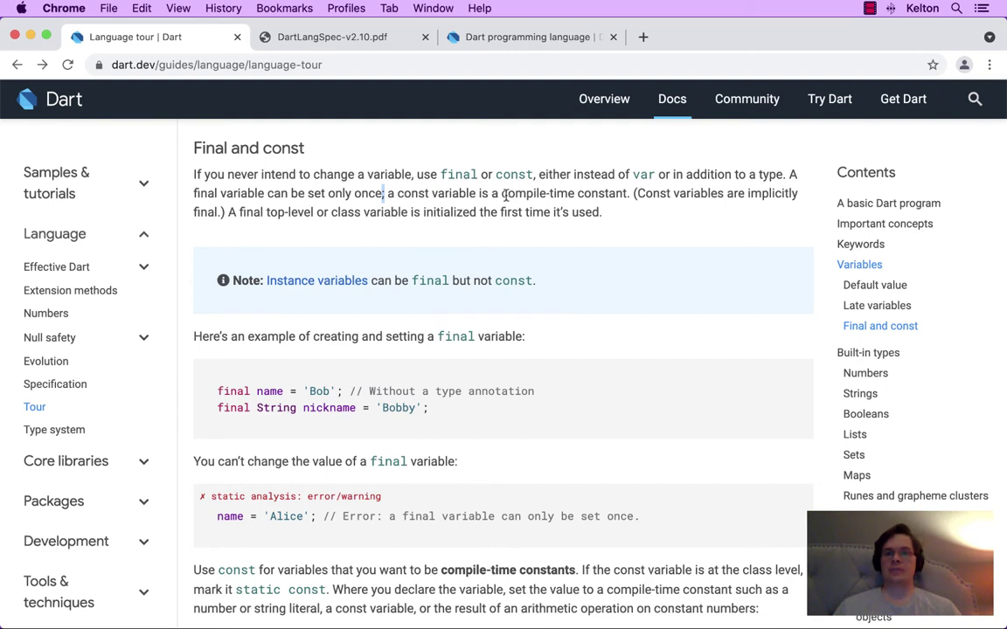
drag(501, 194, 627, 193)
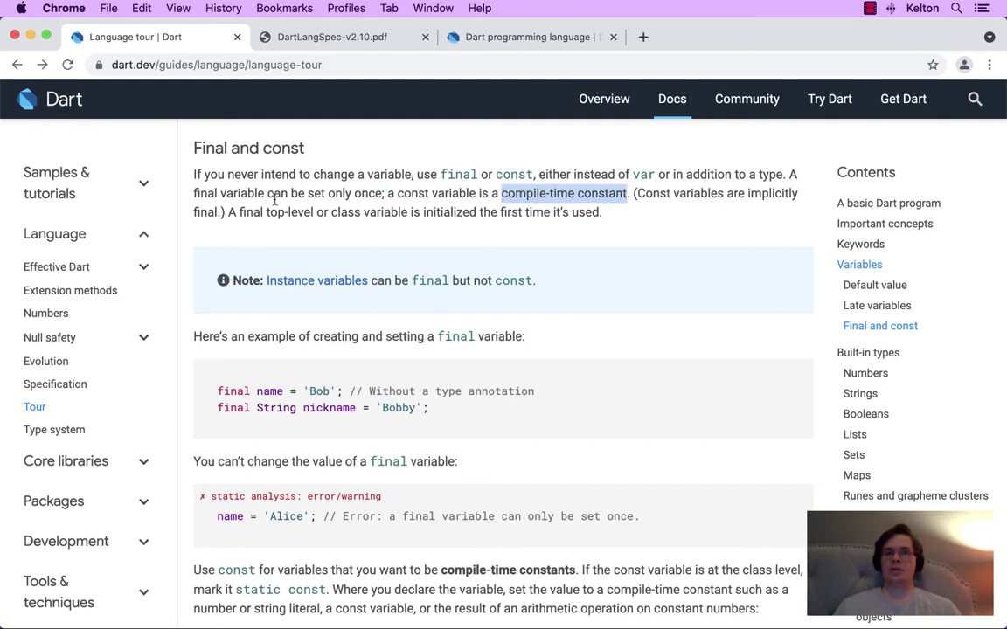
drag(308, 194, 372, 194)
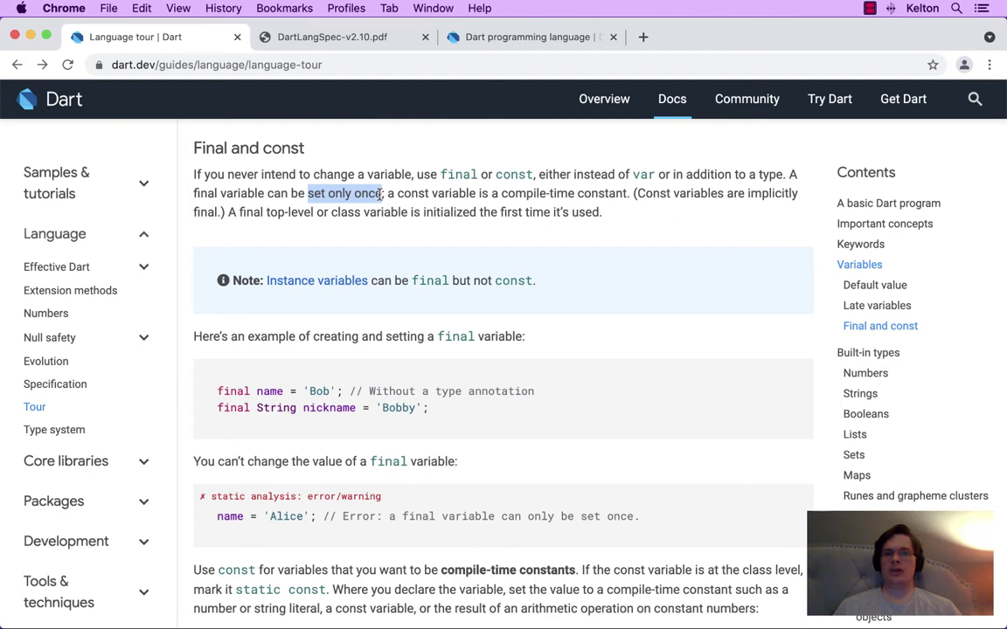
click(673, 238)
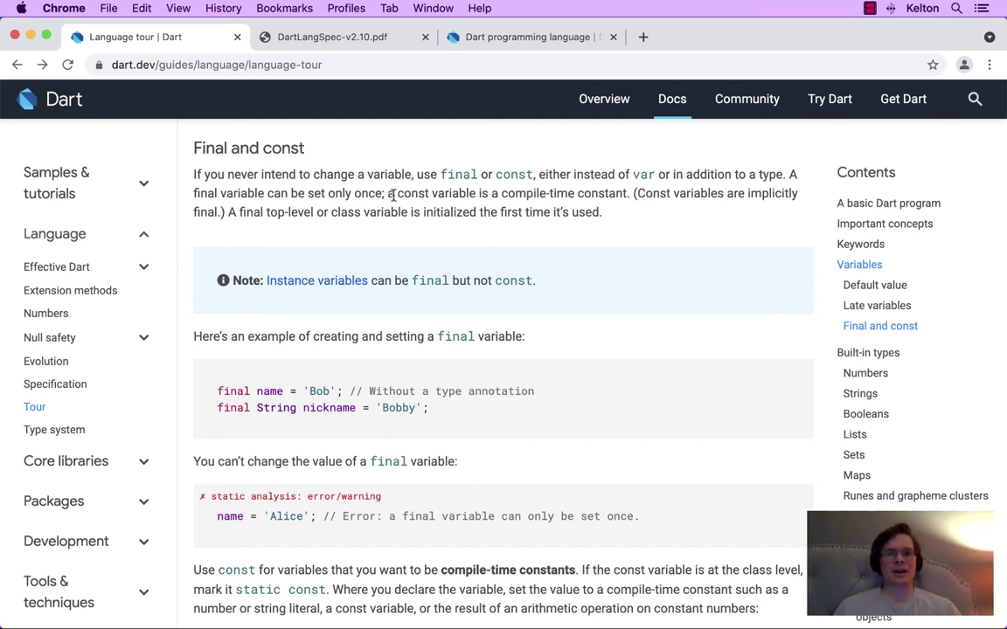
drag(390, 194, 626, 193)
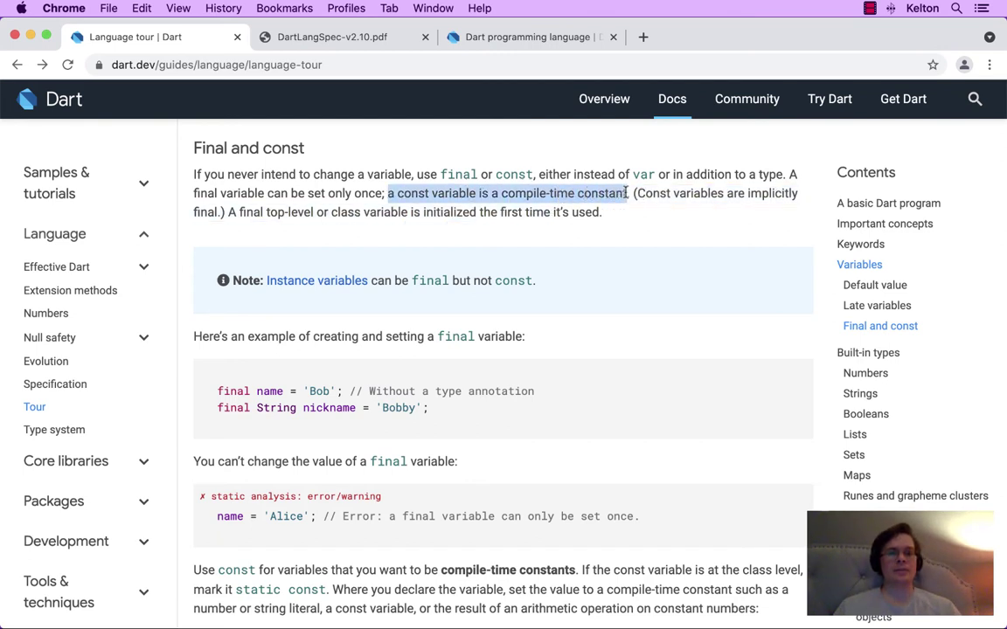
click(489, 233)
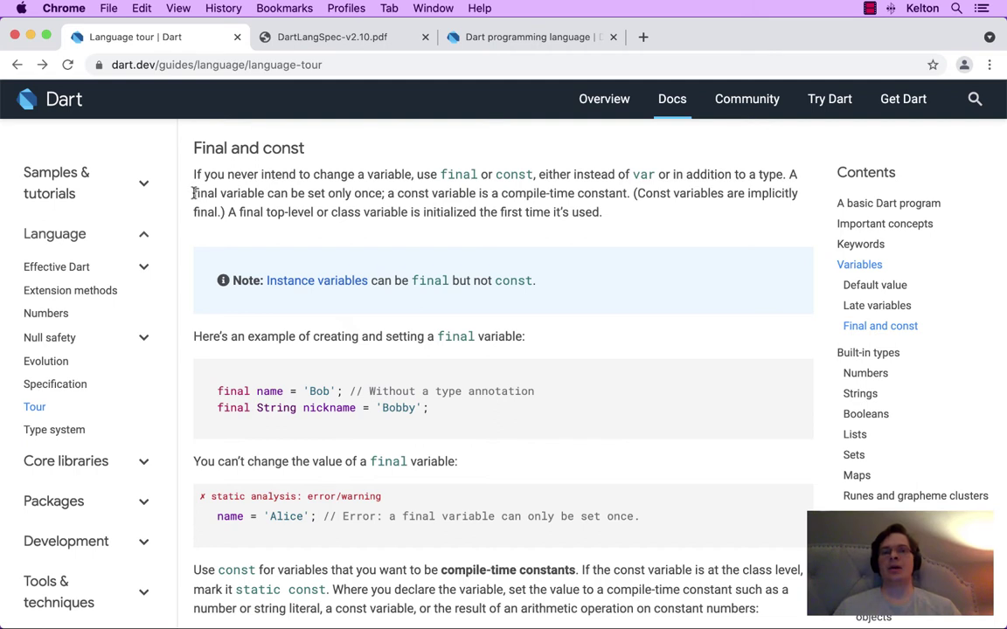
drag(194, 192, 385, 193)
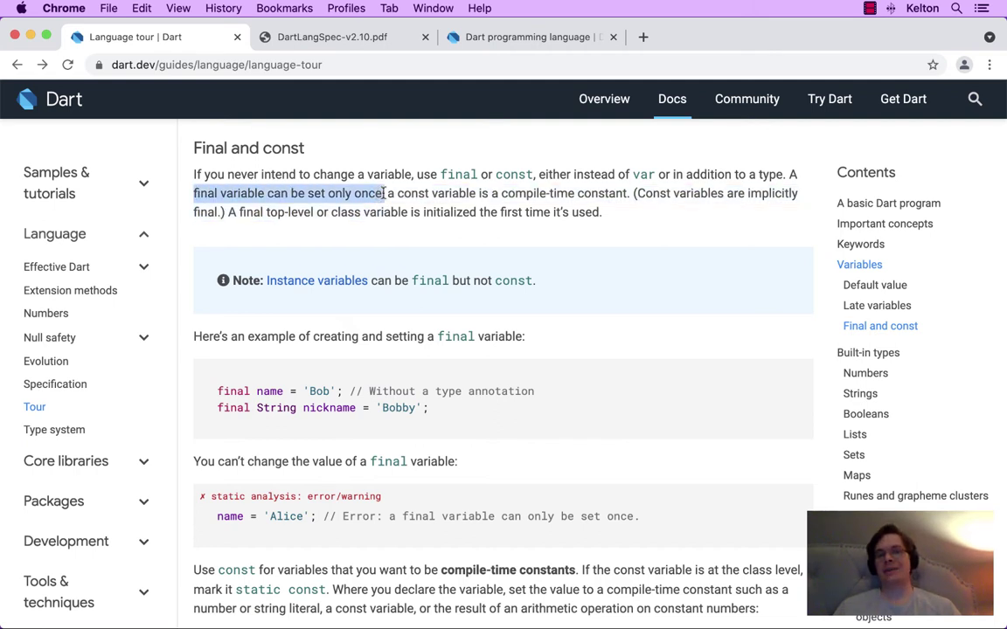
drag(505, 193, 575, 193)
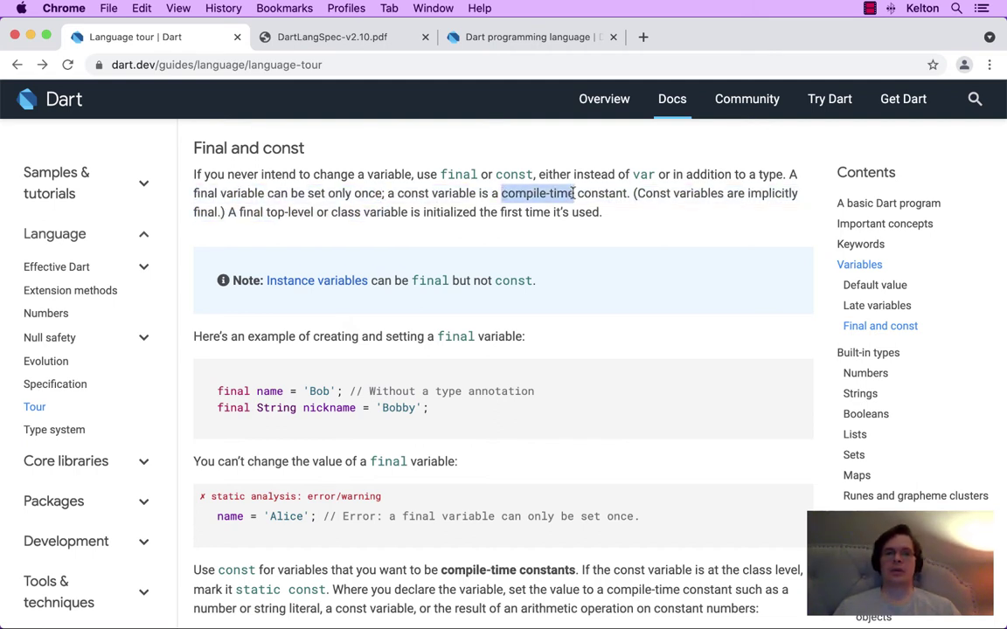
click(547, 240)
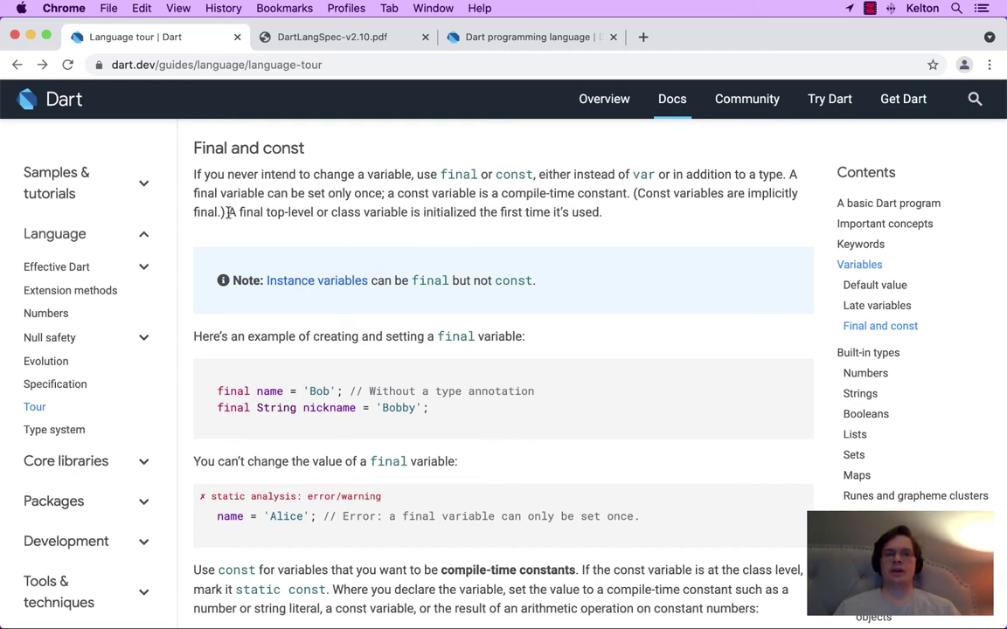
Read the Final and const sentence about when a final top-level or class variable is initialized.
drag(226, 212, 597, 210)
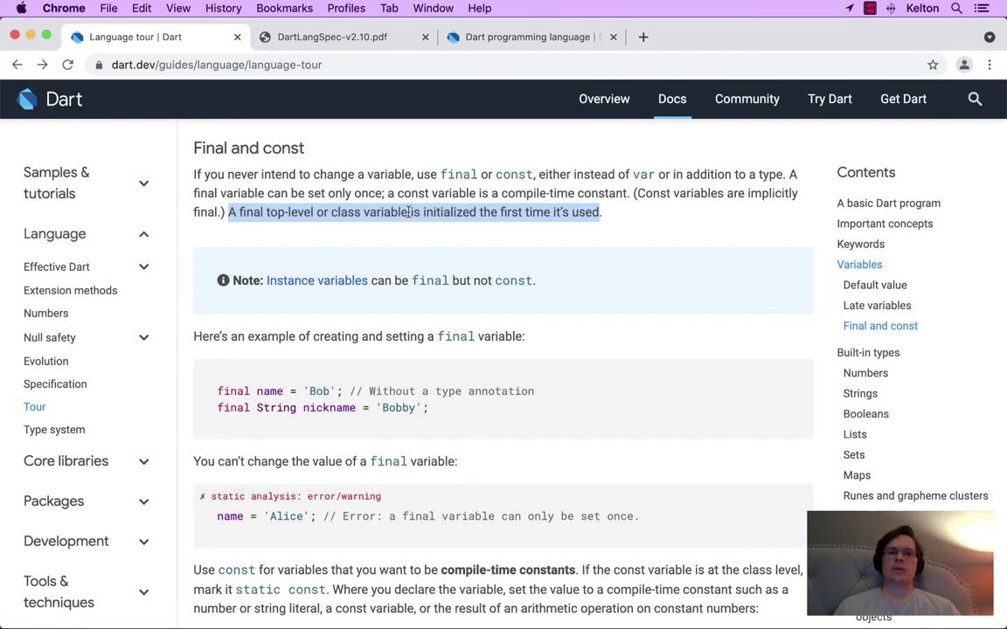
click(458, 213)
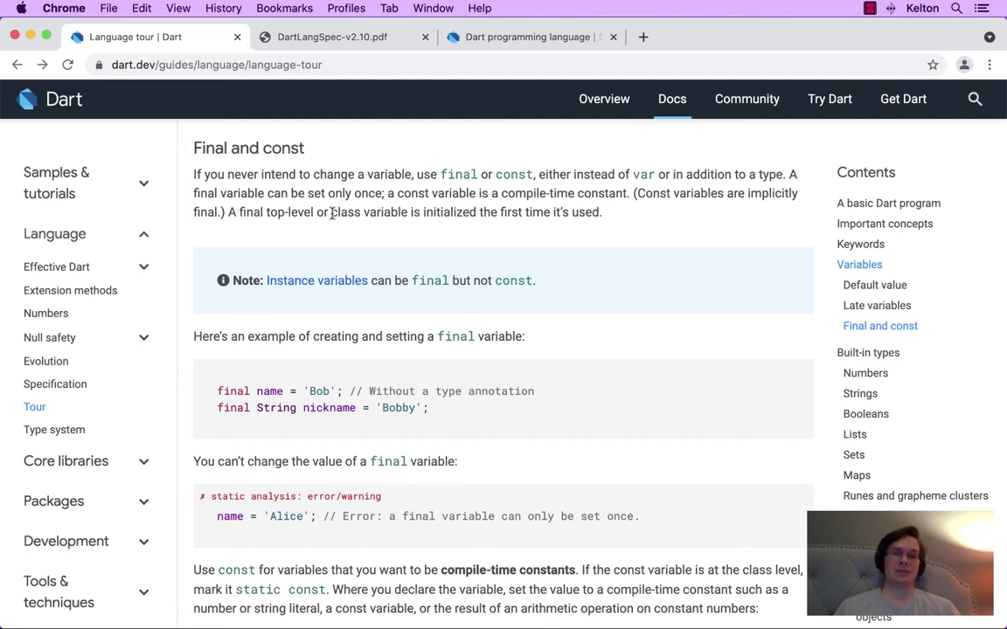
drag(332, 214, 404, 215)
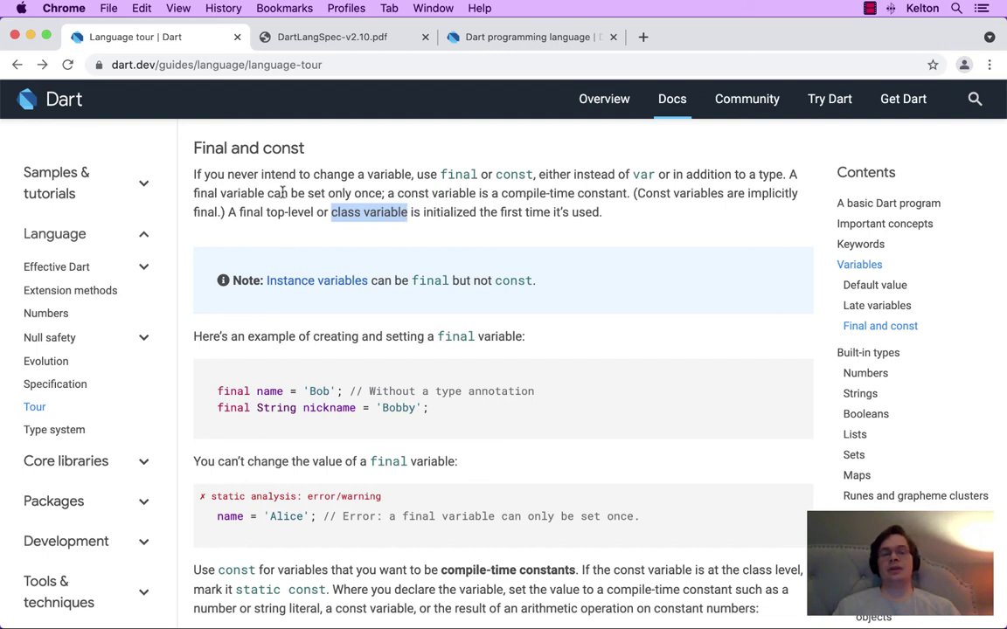
drag(240, 213, 263, 212)
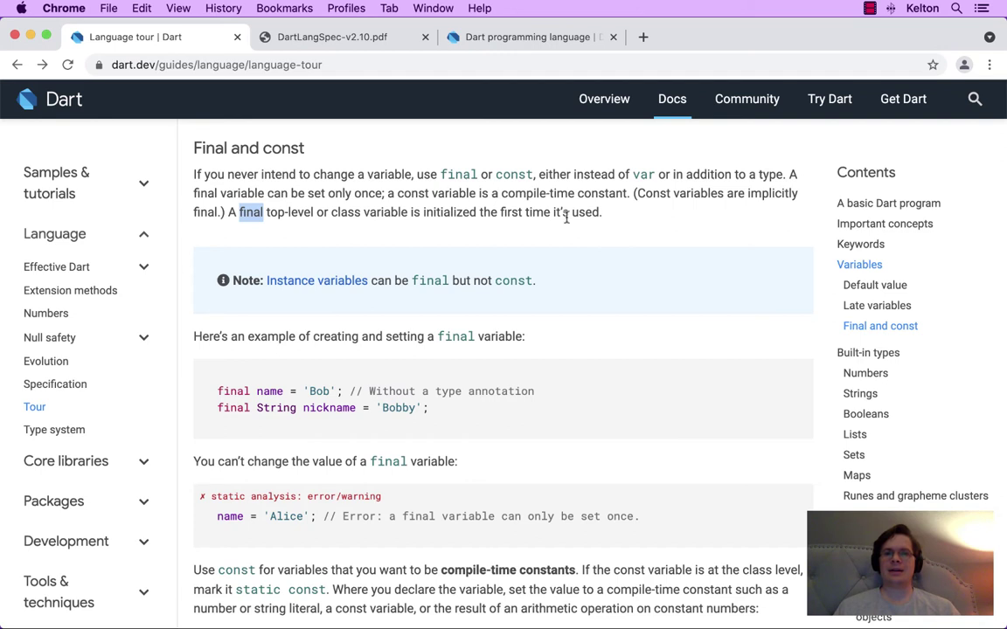
click(424, 212)
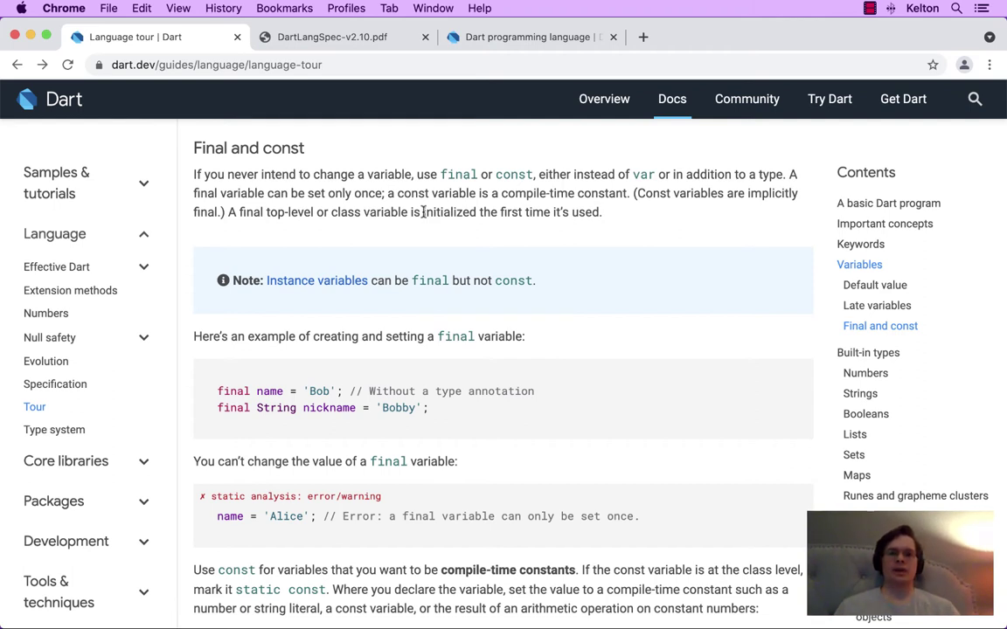
Return to the Try Dart editor and replace the final helloText declaration with const pi = 3.1415;.
click(449, 36)
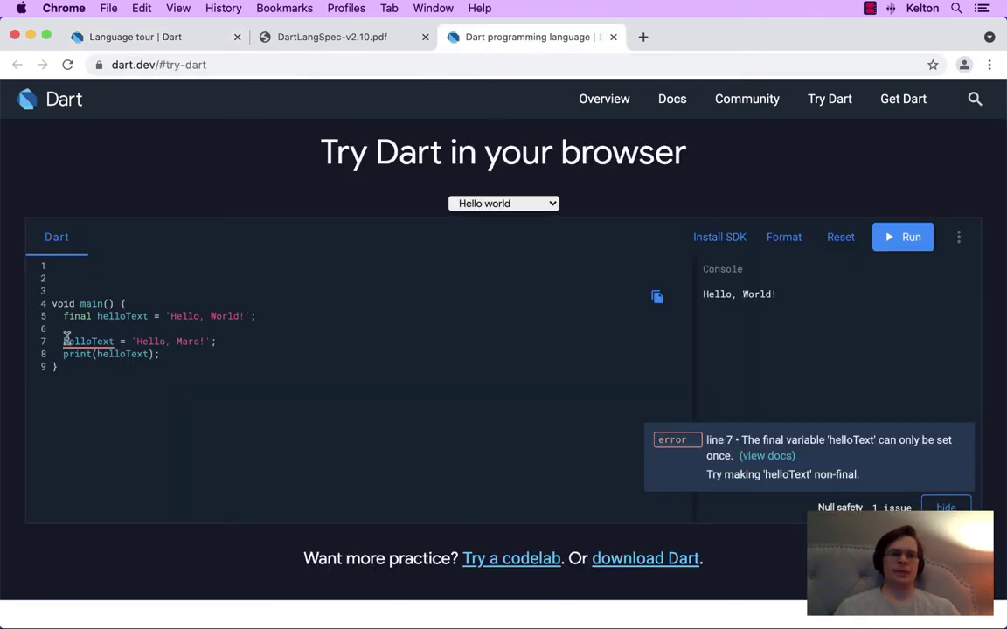
drag(61, 316, 272, 321)
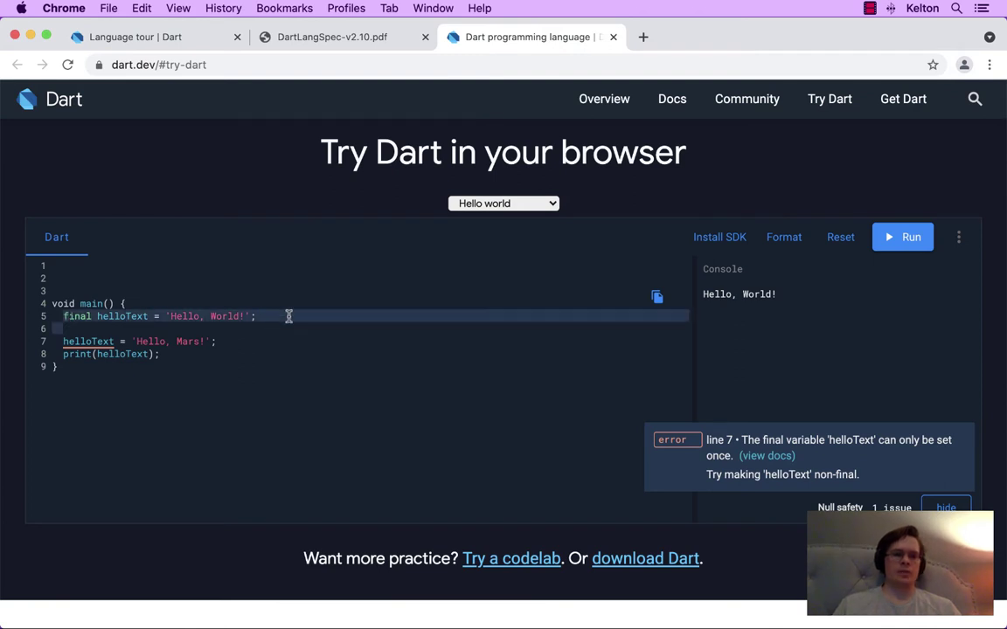
text(const pi =)
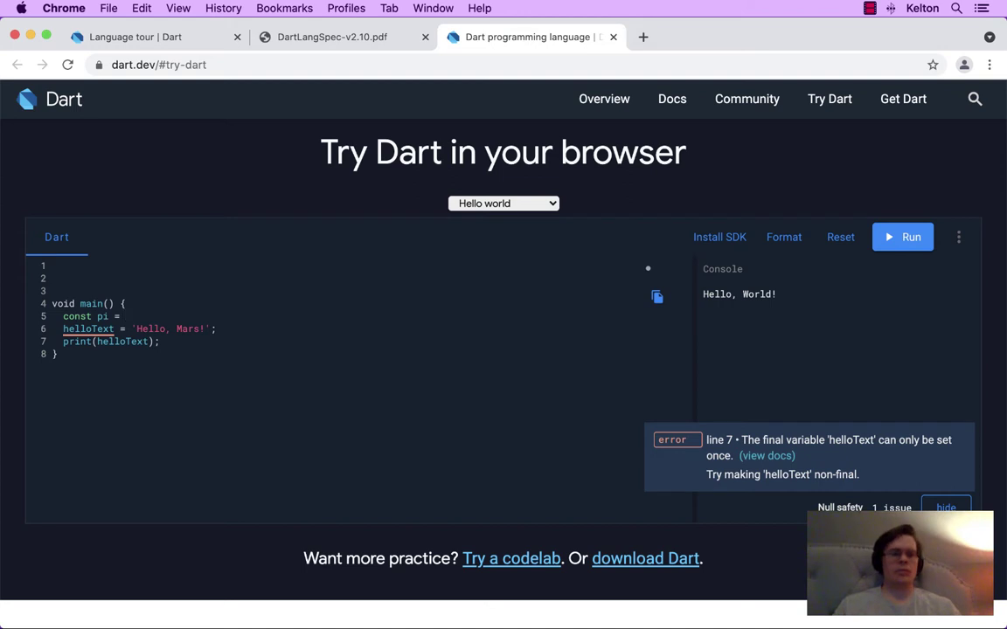
text( 3.1415;)
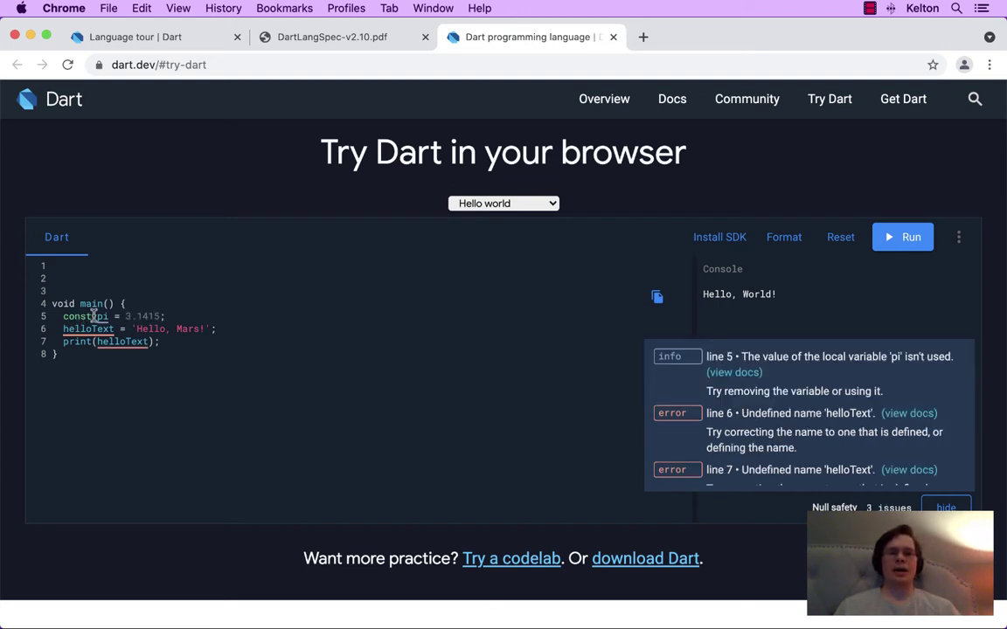
Delete the helloText = 'Hello, Mars!' reassignment and change the print argument from helloText to pi.
drag(63, 329, 229, 333)
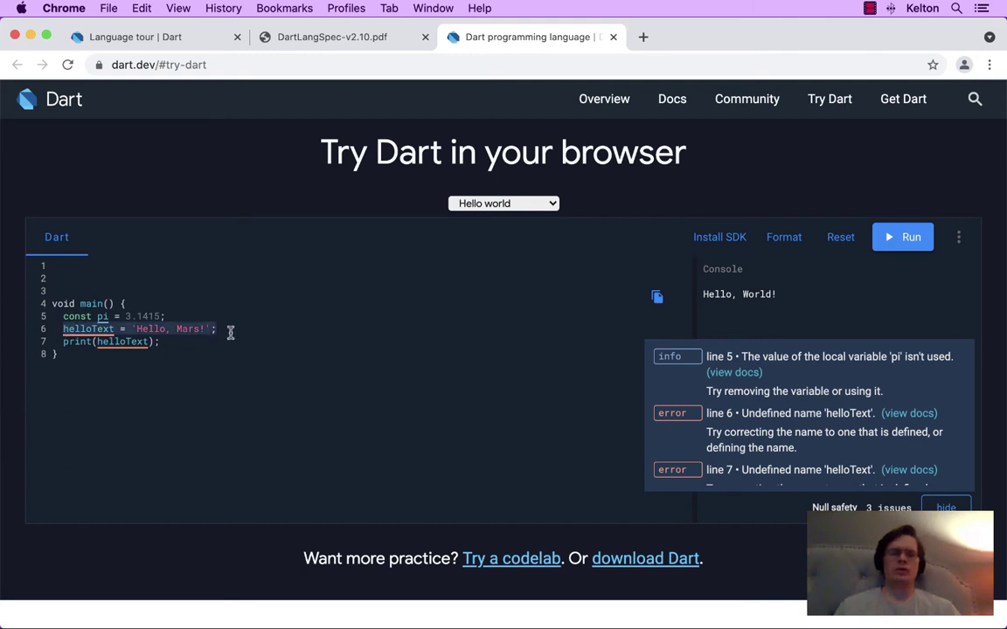
key(BackSpace)
click(149, 342)
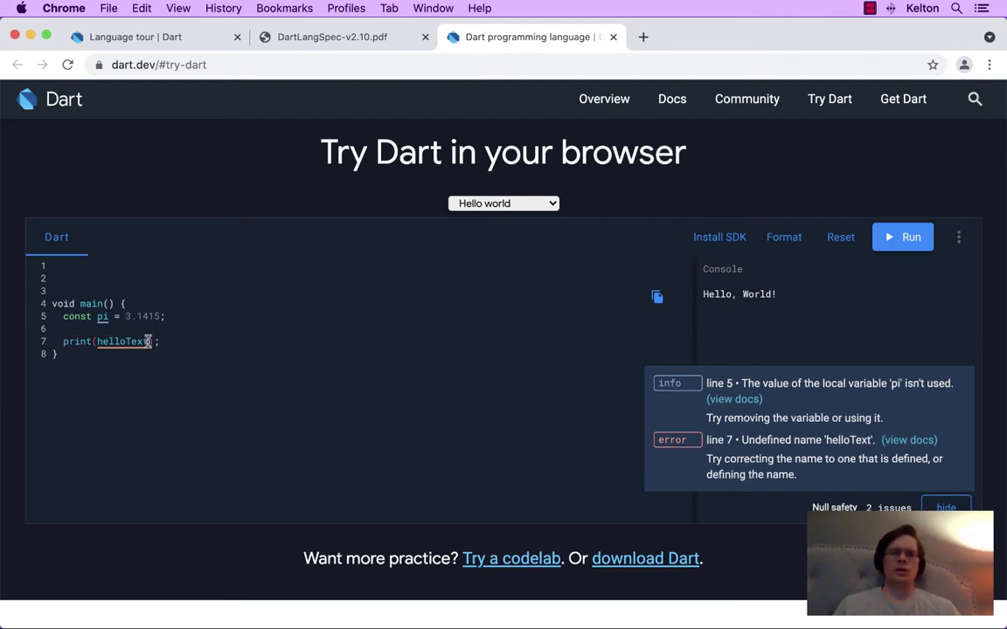
key(BackSpace)
key(BackSpace)
key(BackSpace)
key(BackSpace)
key(BackSpace)
key(BackSpace)
key(BackSpace)
key(BackSpace)
key(BackSpace)
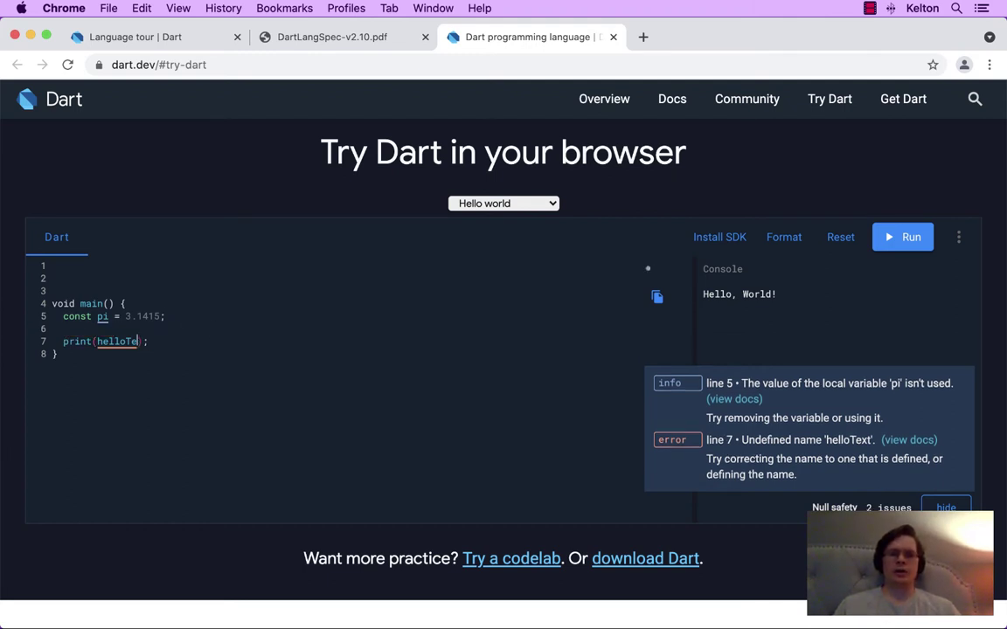
text(pi)
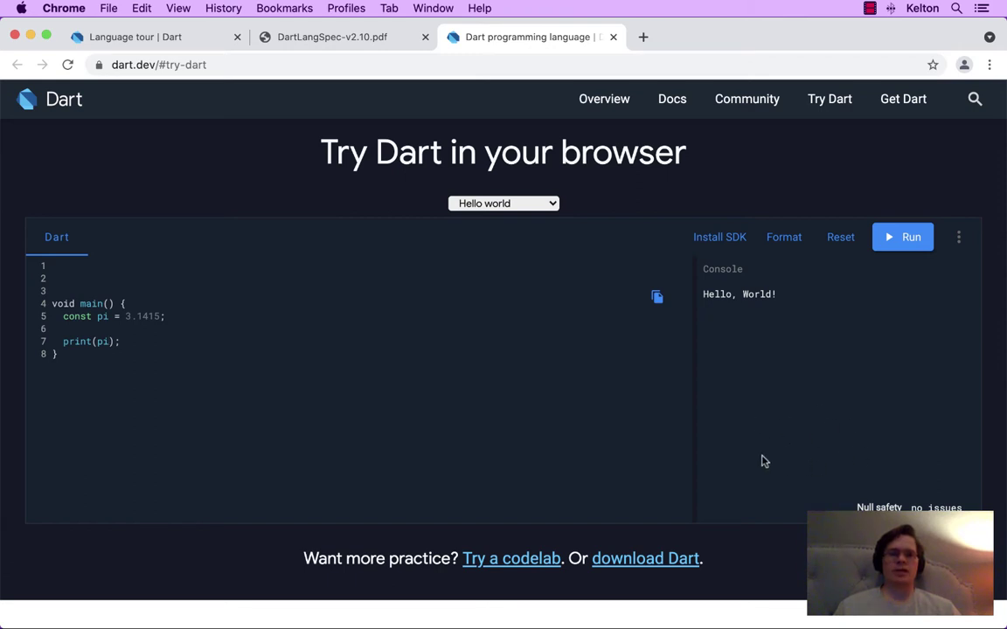
drag(63, 317, 169, 317)
click(172, 317)
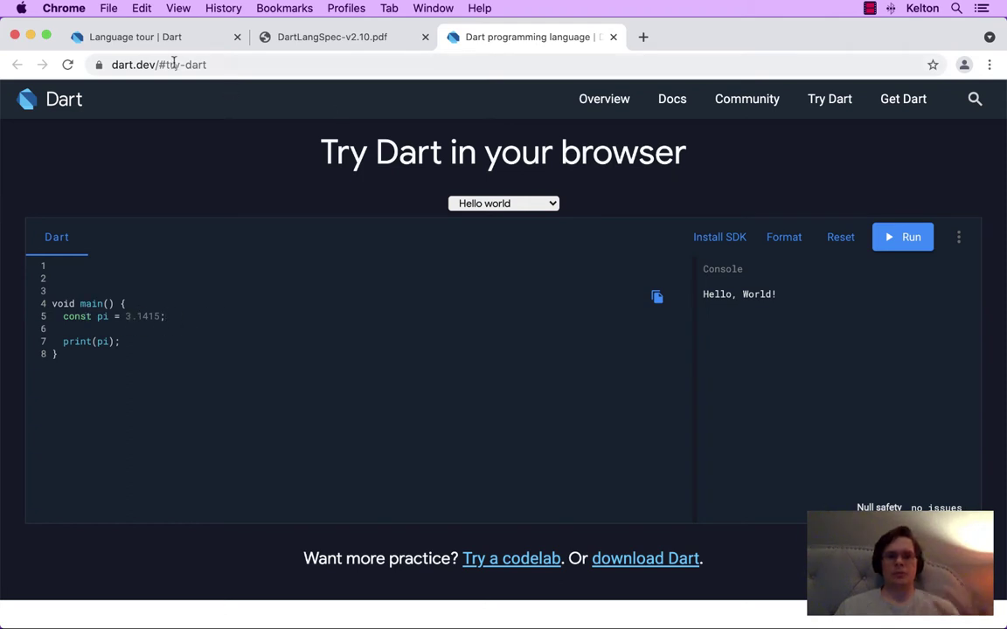
Read the language tour's note on instance variables with final and const, and continue to the final and const code examples.
click(152, 40)
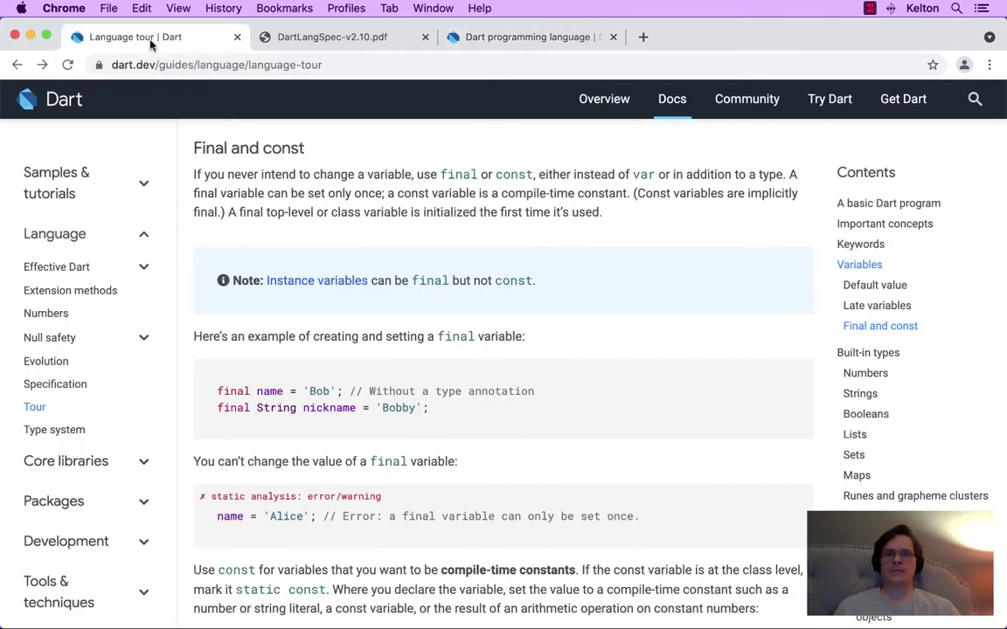
scroll(622, 274, down, 3)
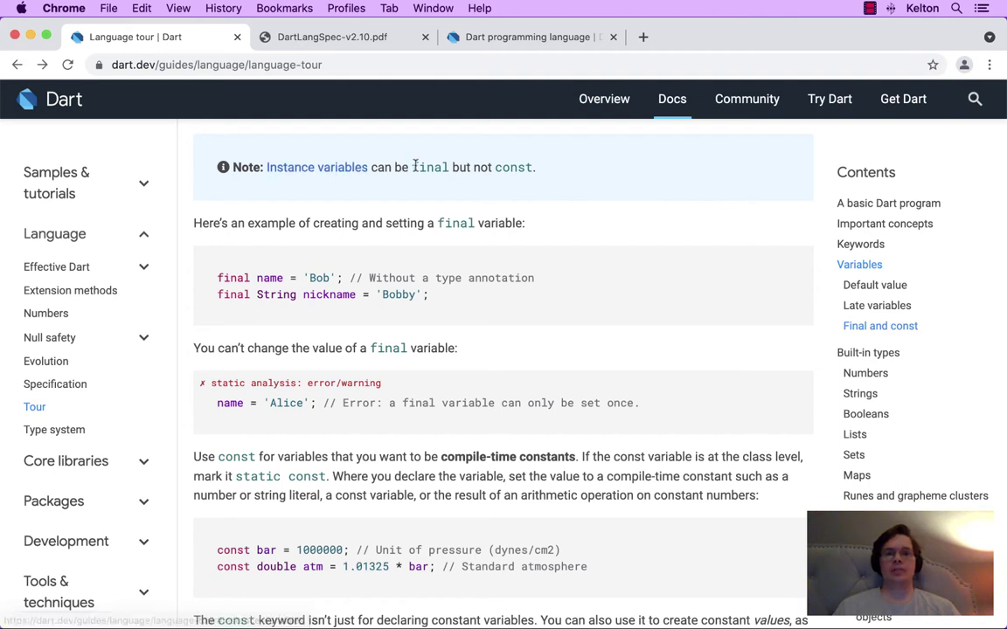
drag(413, 166, 448, 167)
scroll(445, 164, up, 4)
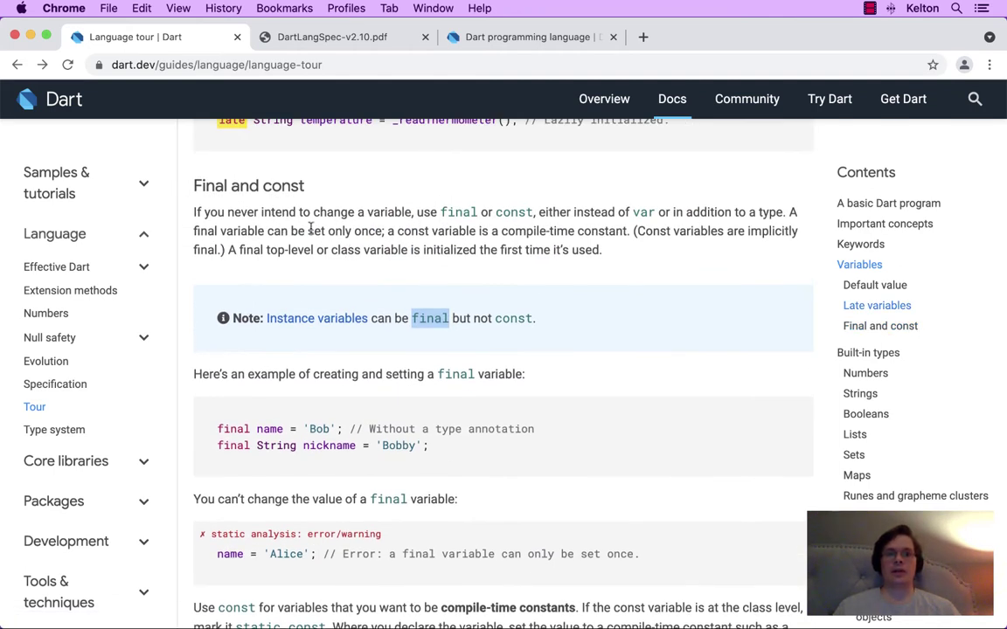
drag(309, 228, 379, 231)
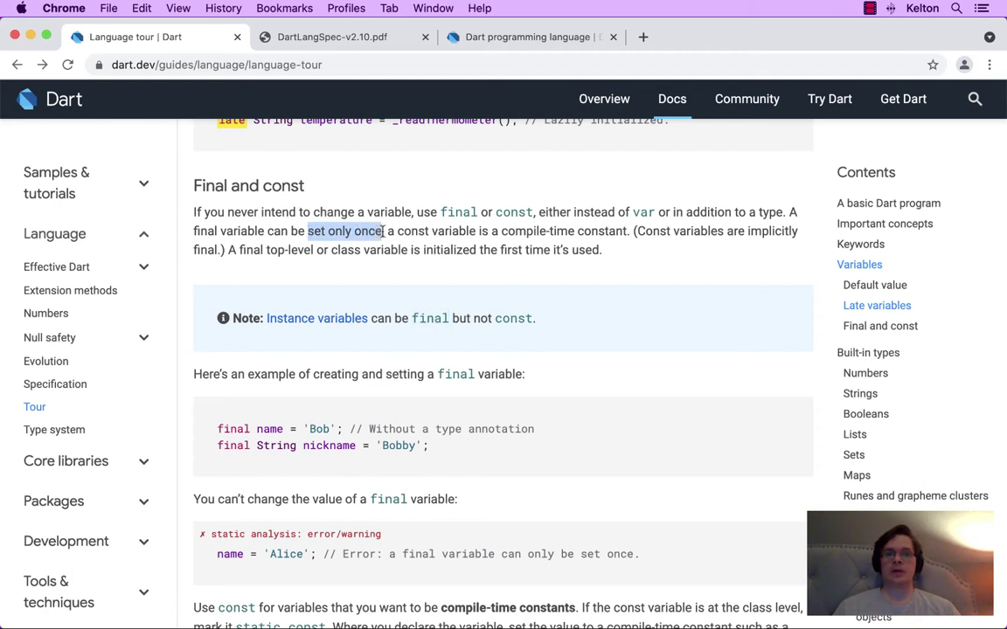
click(537, 277)
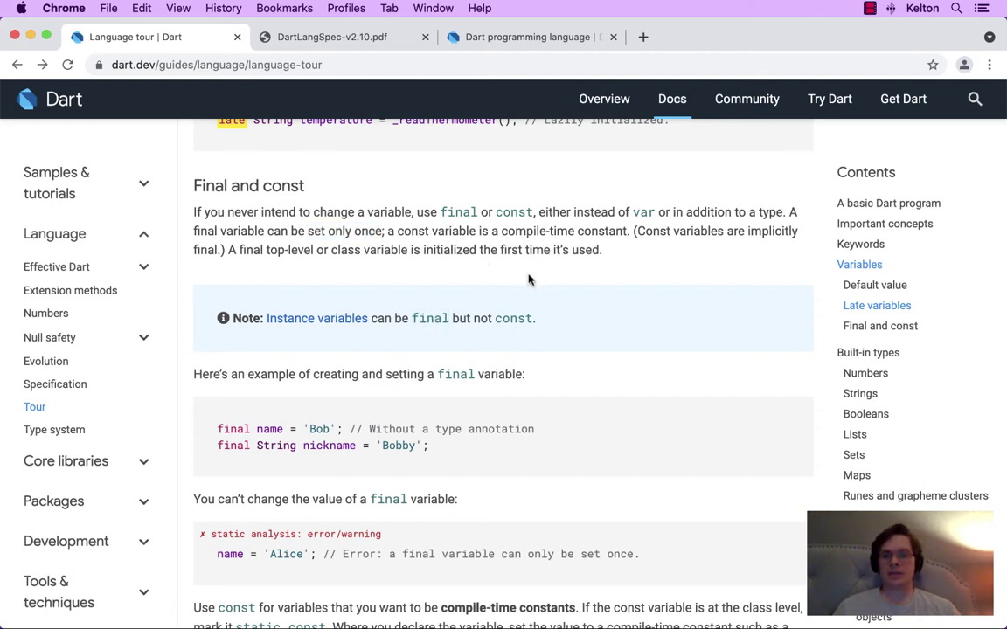
drag(495, 318, 530, 318)
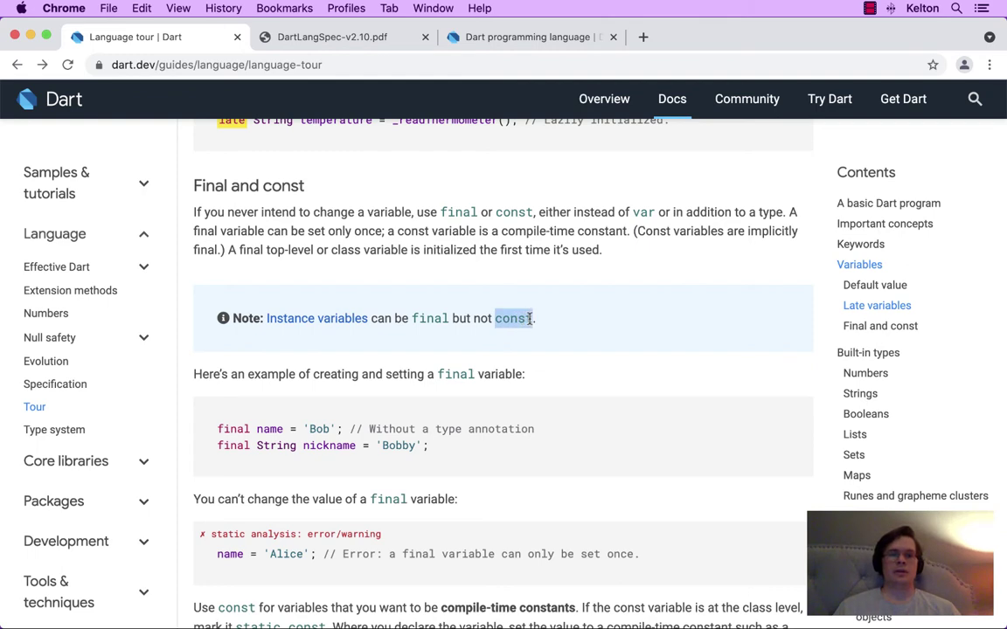
click(552, 319)
scroll(552, 320, down, 2)
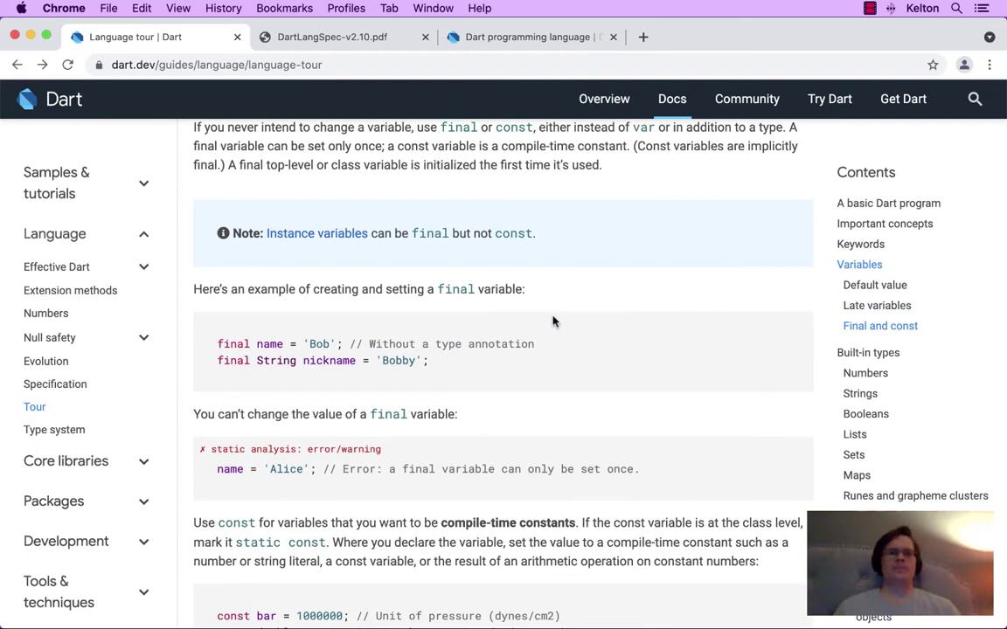
scroll(552, 321, down, 4)
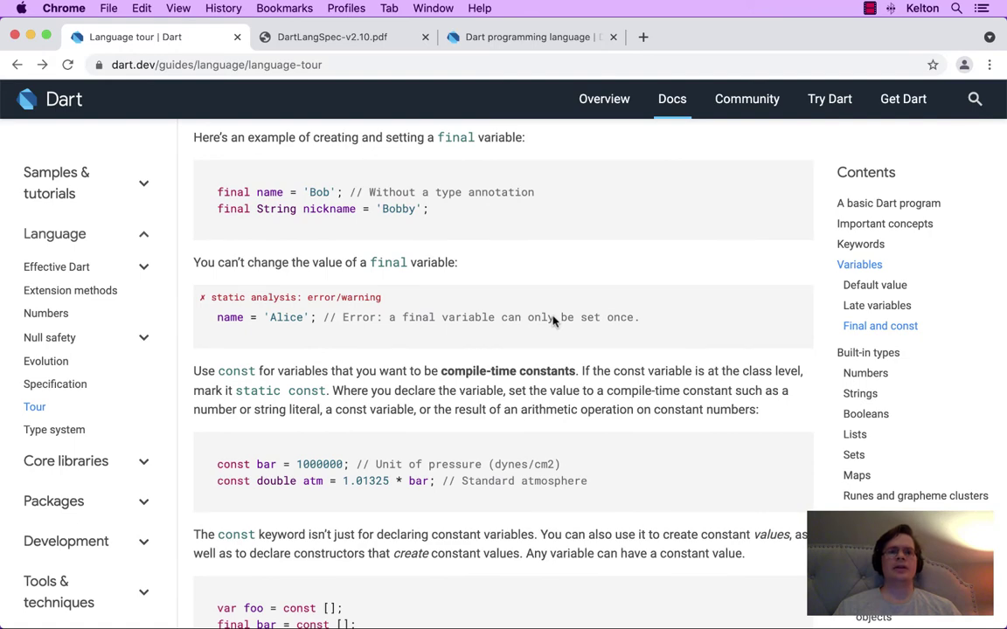
Reread the note on instance variables with final and const, and look through the page contents for the Classes topics.
scroll(552, 320, up, 4)
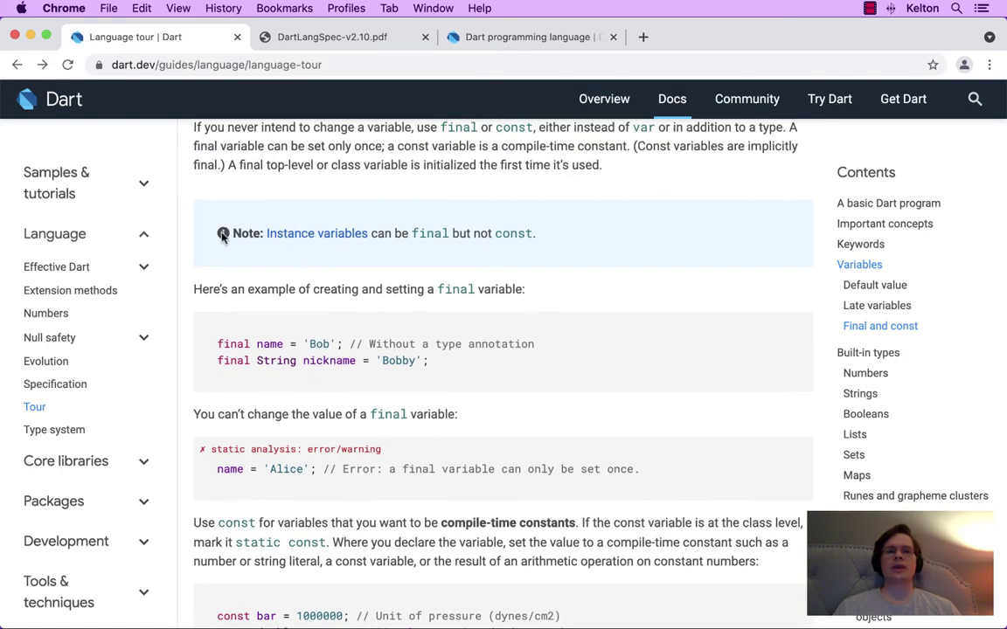
drag(222, 234, 540, 233)
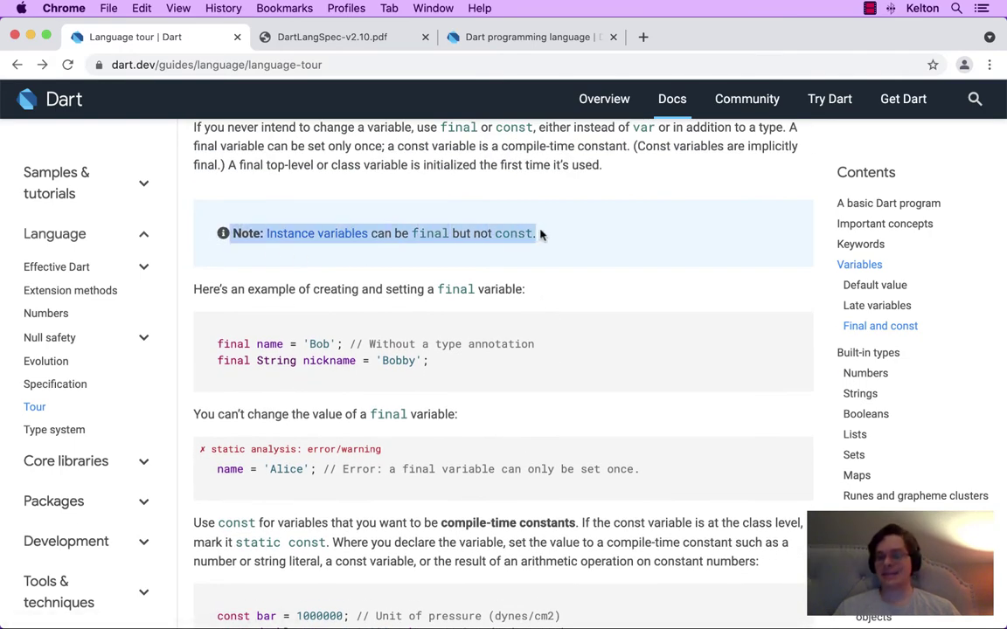
click(541, 234)
scroll(928, 335, down, 5)
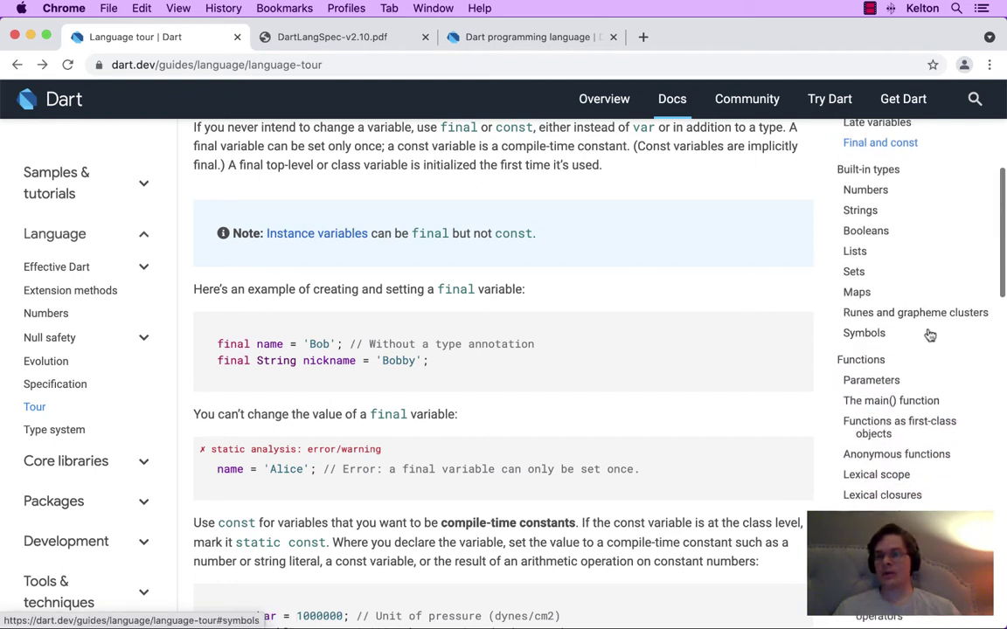
scroll(928, 334, up, 1)
scroll(905, 310, up, 2)
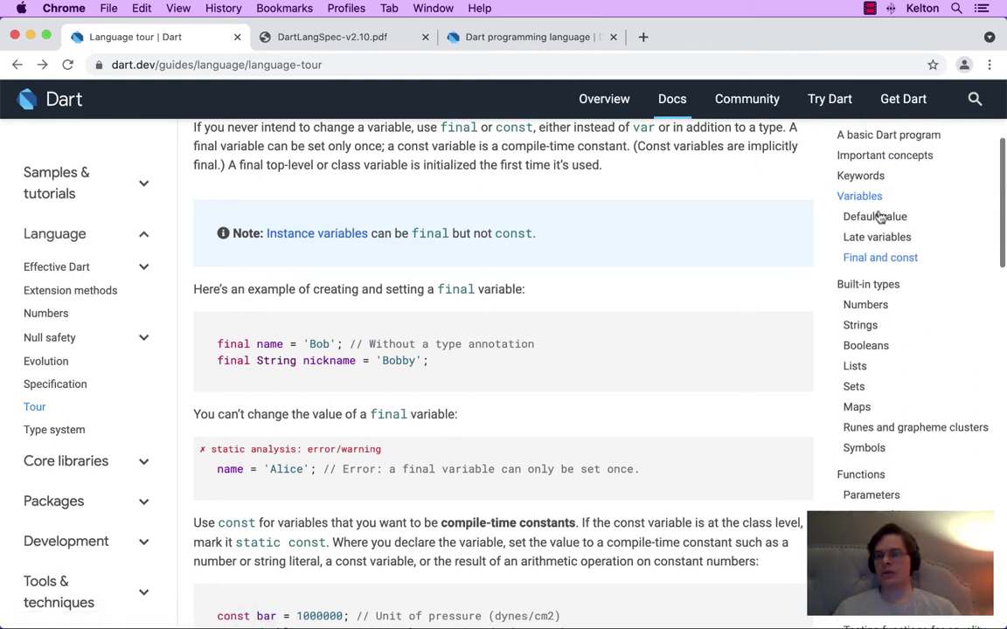
scroll(926, 262, down, 2)
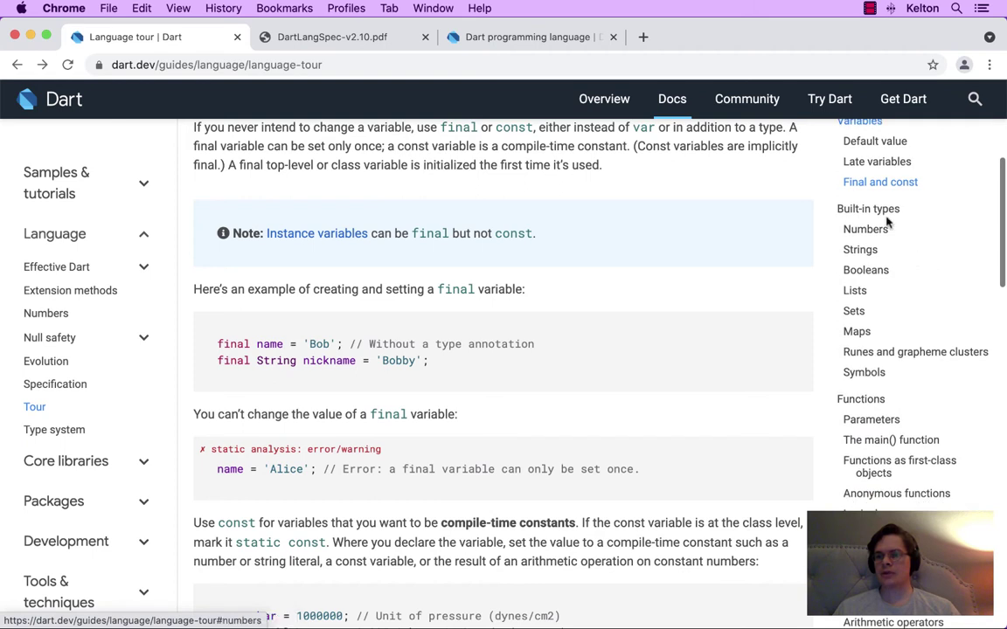
scroll(872, 359, down, 7)
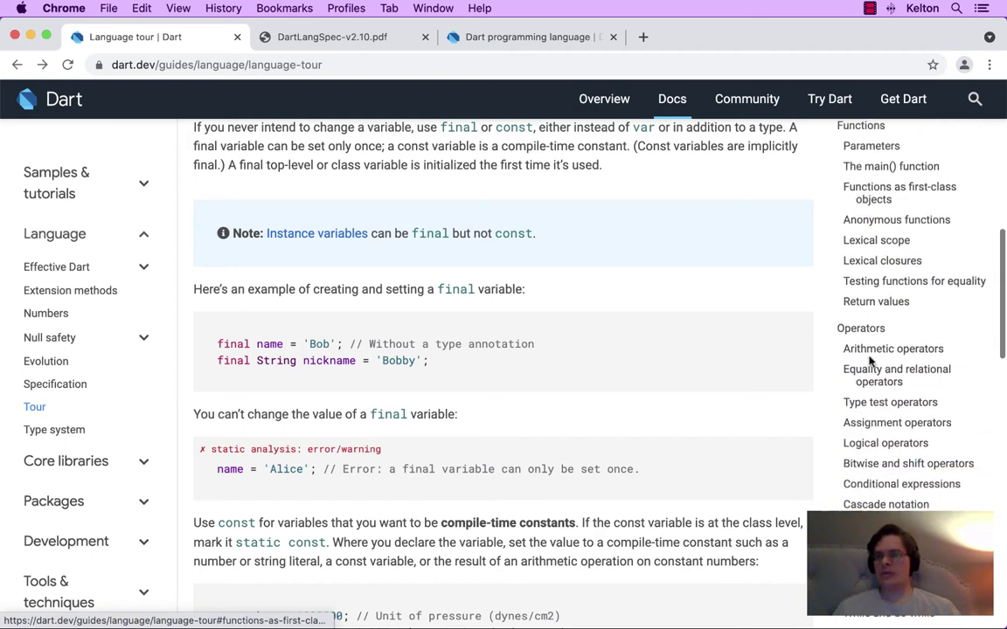
scroll(870, 360, down, 11)
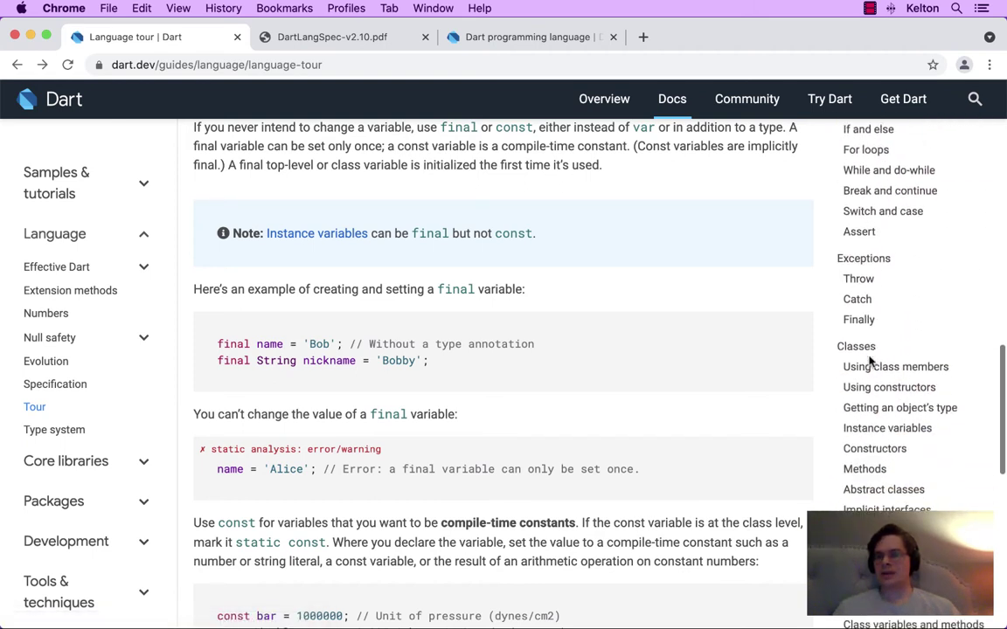
scroll(870, 360, down, 3)
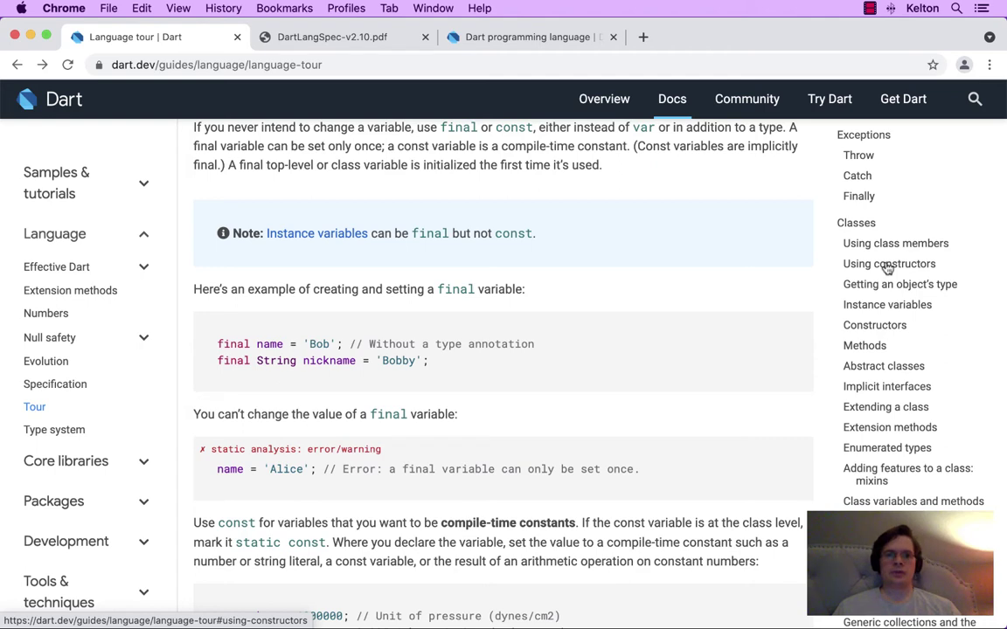
Copy the tour's final name and final String nickname example over the pi code in the Try Dart editor, indenting the second line.
scroll(734, 325, down, 2)
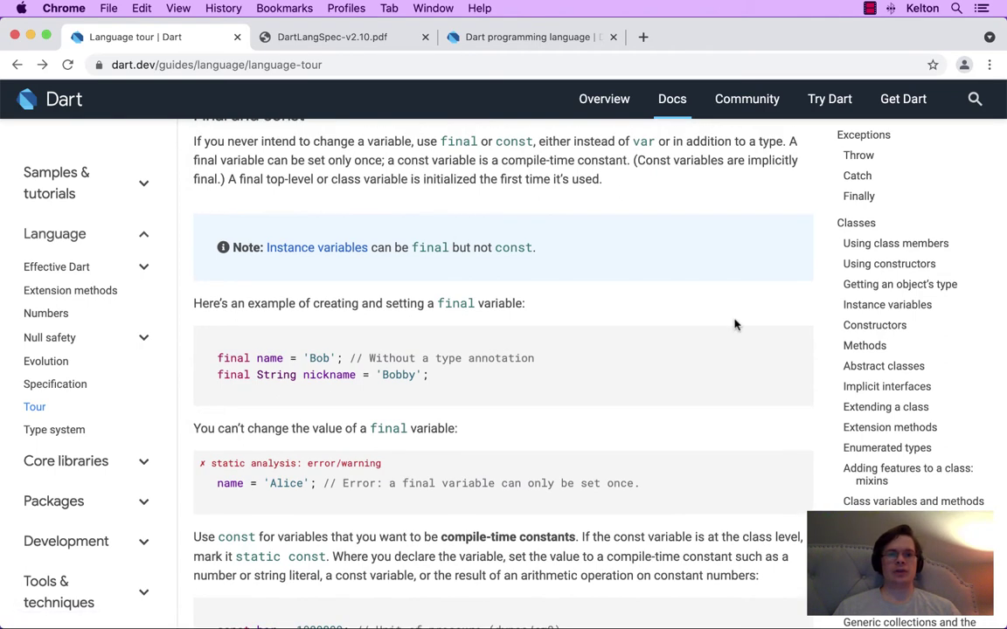
scroll(734, 324, down, 2)
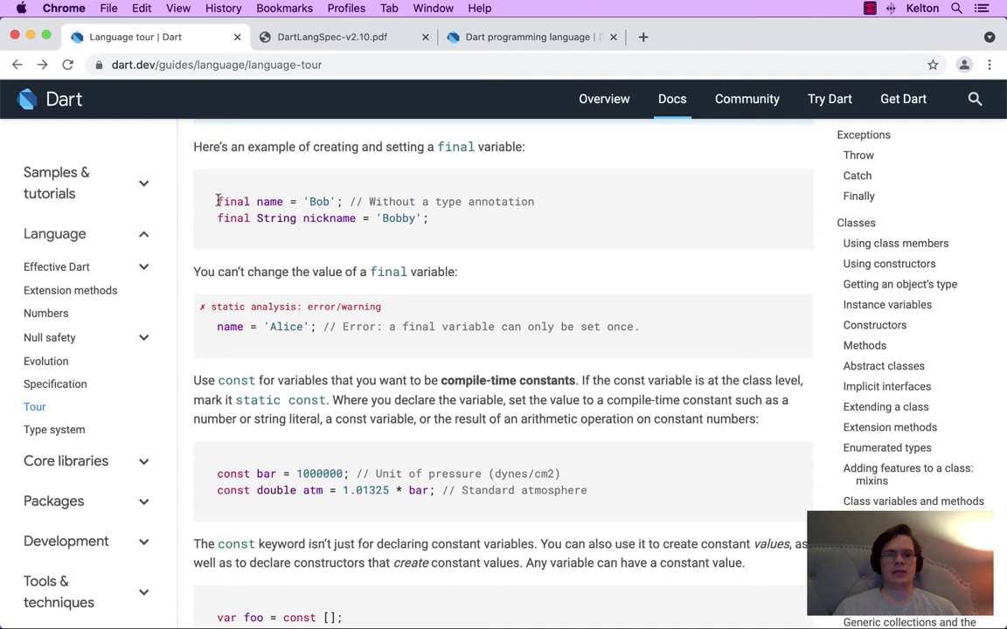
drag(218, 202, 441, 243)
key(cmd+c)
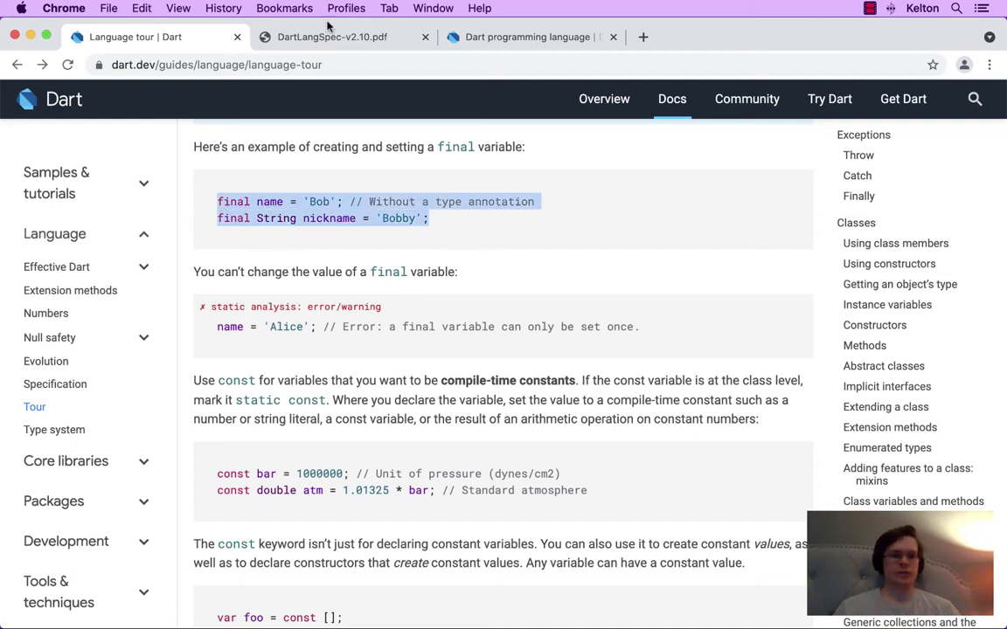
click(468, 37)
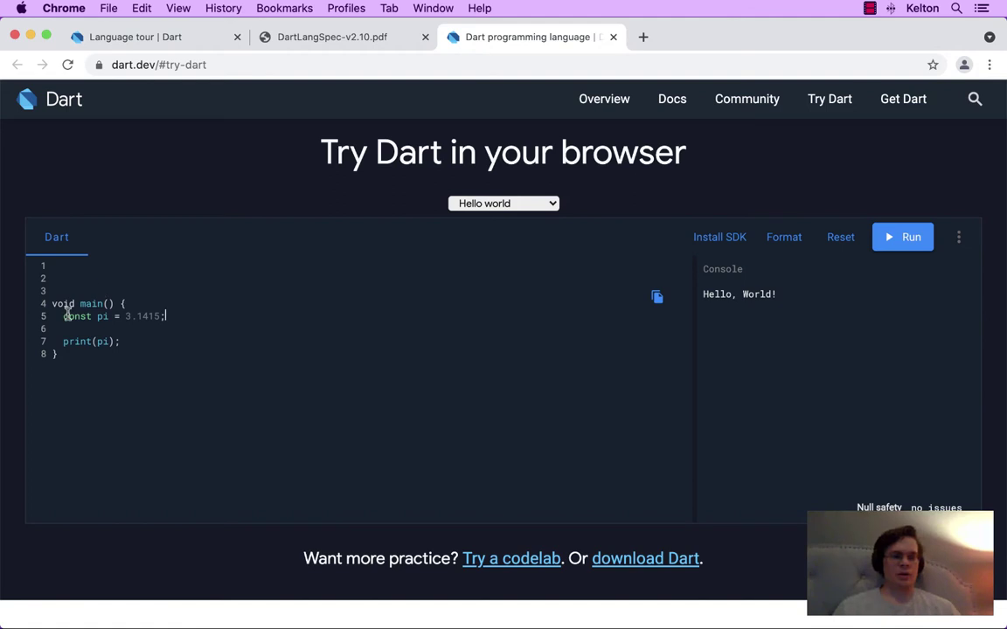
drag(65, 316, 152, 339)
key(cmd+v)
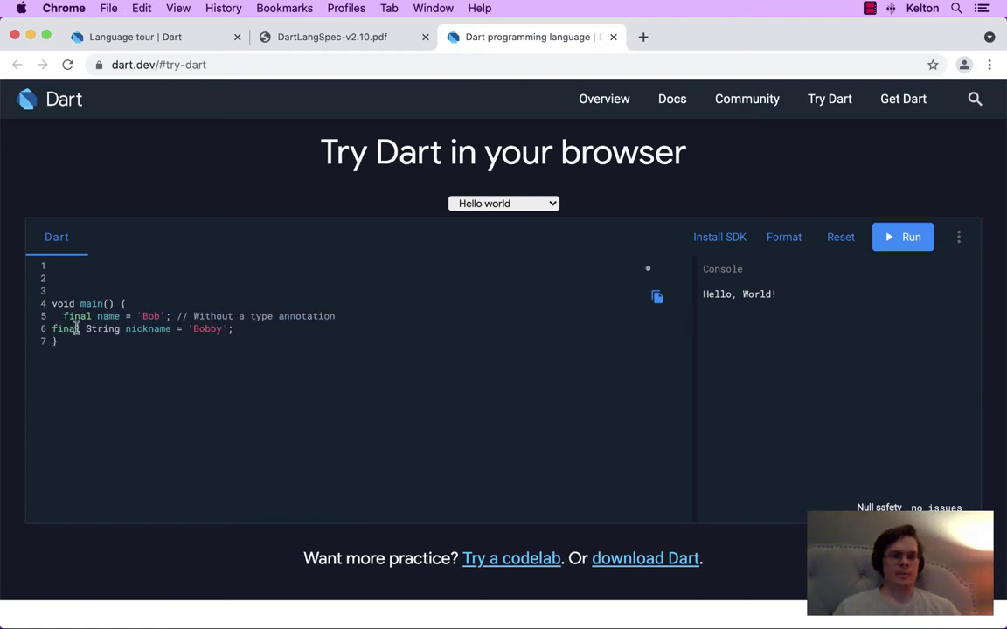
click(50, 329)
key(Tab)
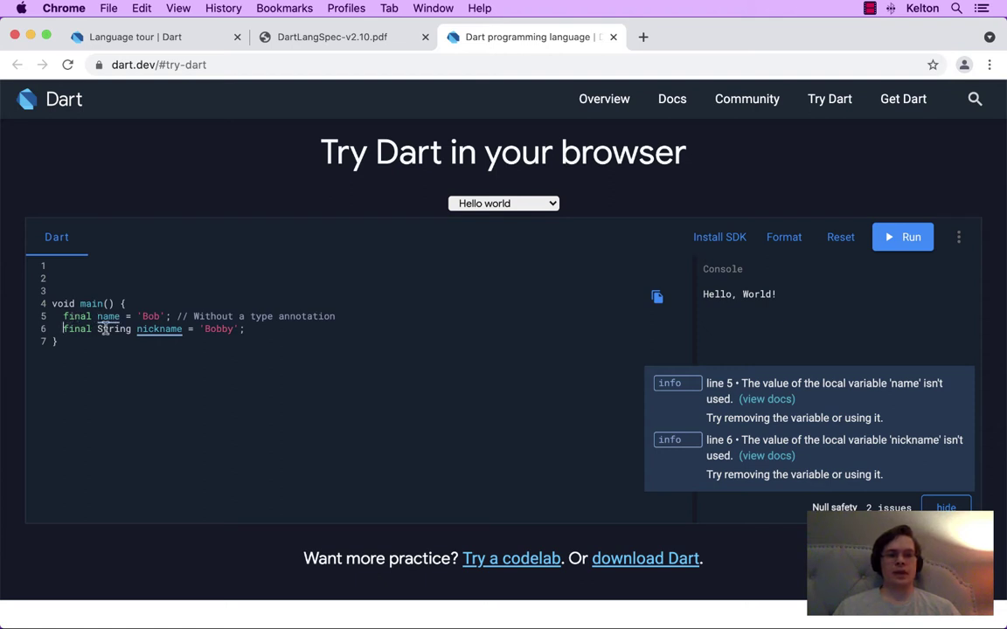
Compare the untyped final name declaration with the final String nickname declaration in the editor.
click(63, 316)
drag(63, 317, 154, 317)
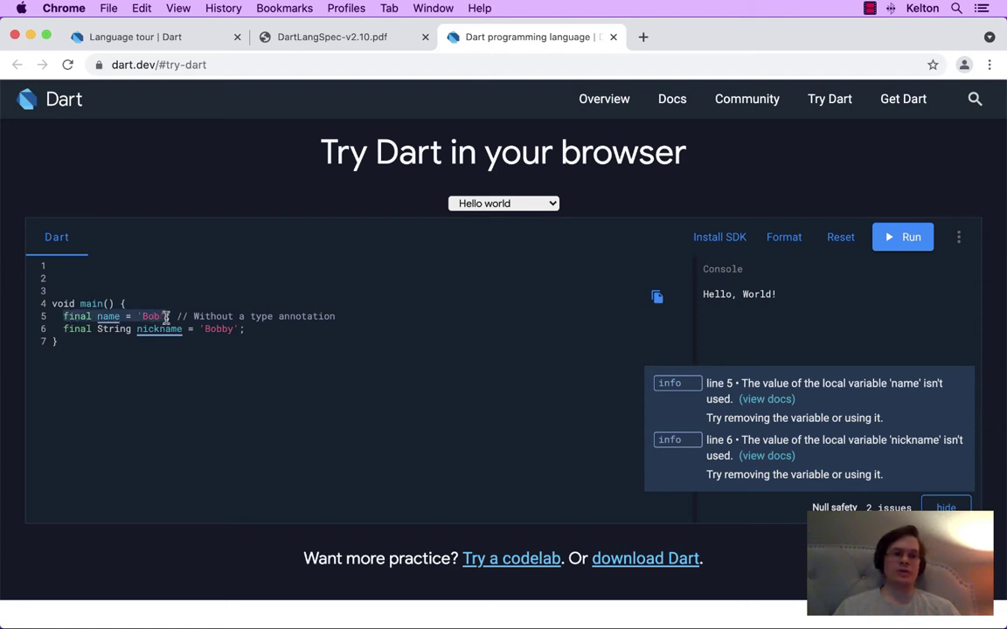
click(61, 328)
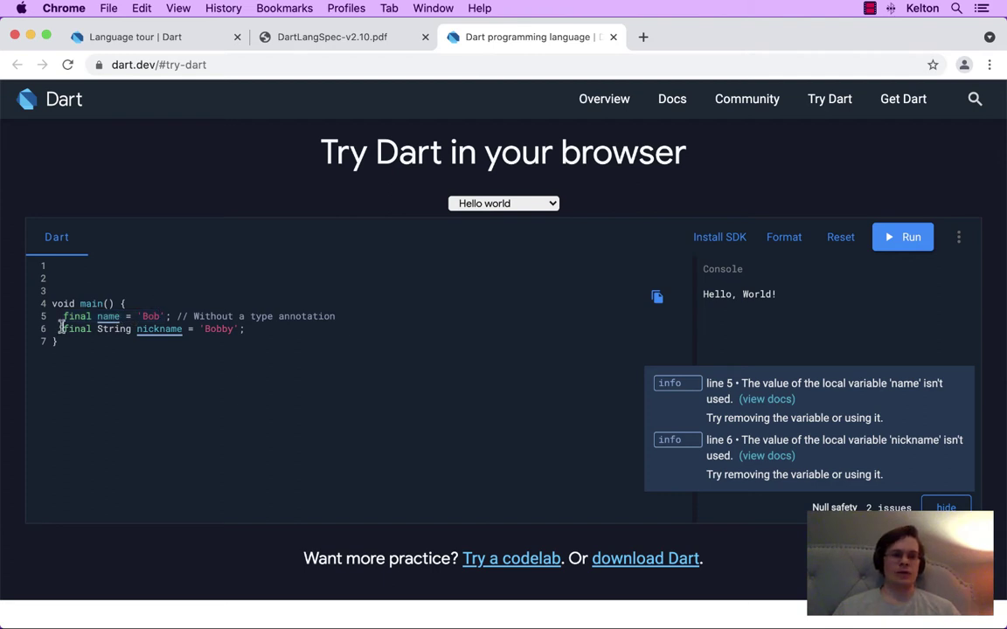
drag(61, 329, 250, 329)
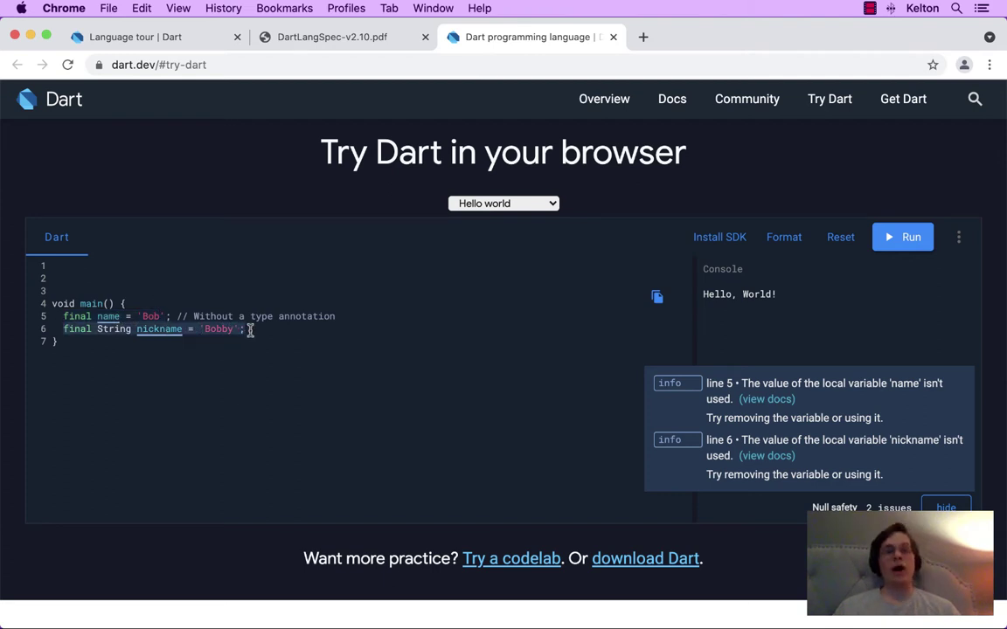
click(250, 329)
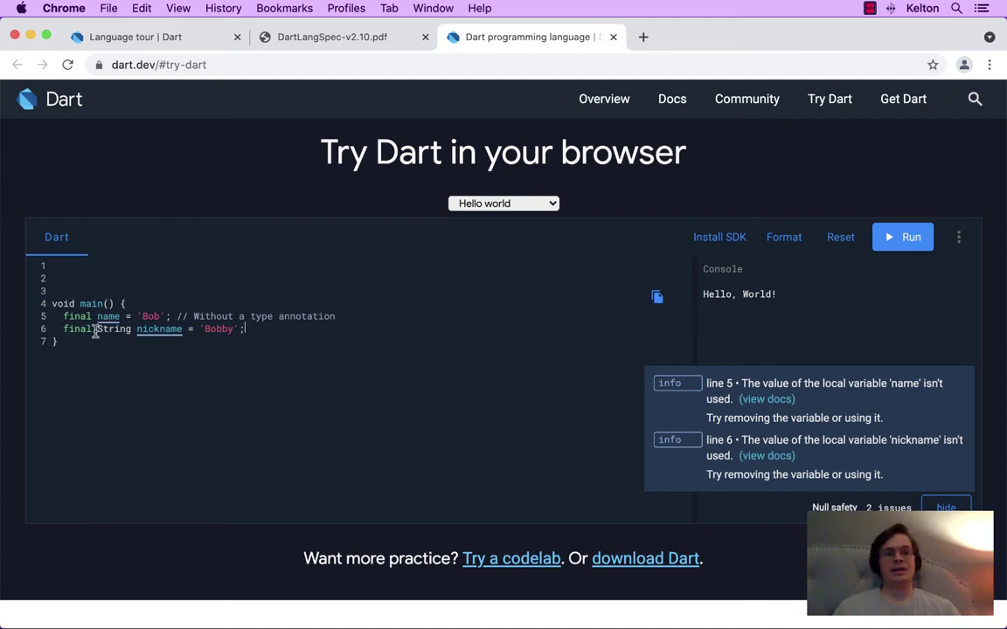
drag(97, 330, 128, 330)
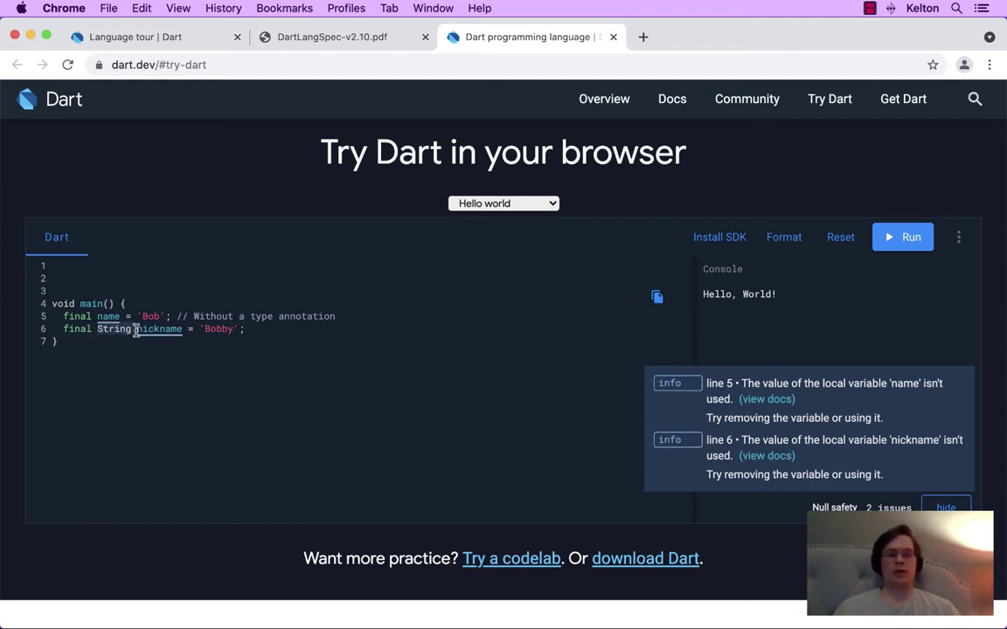
drag(69, 330, 92, 330)
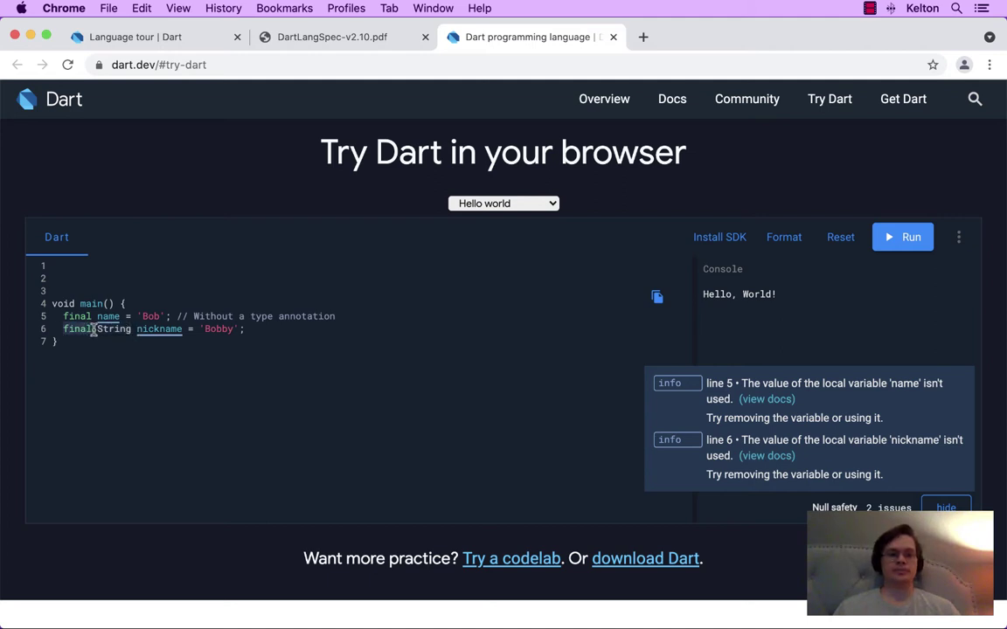
click(249, 329)
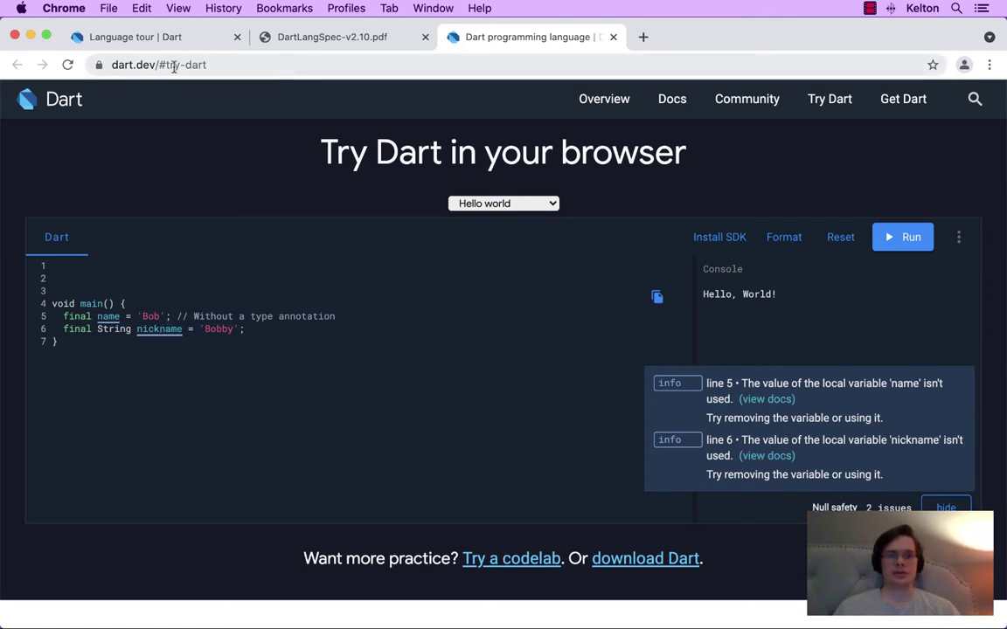
Copy the tour's reassignment of the final name variable into the editor directly below the name declaration.
click(168, 37)
scroll(437, 243, down, 3)
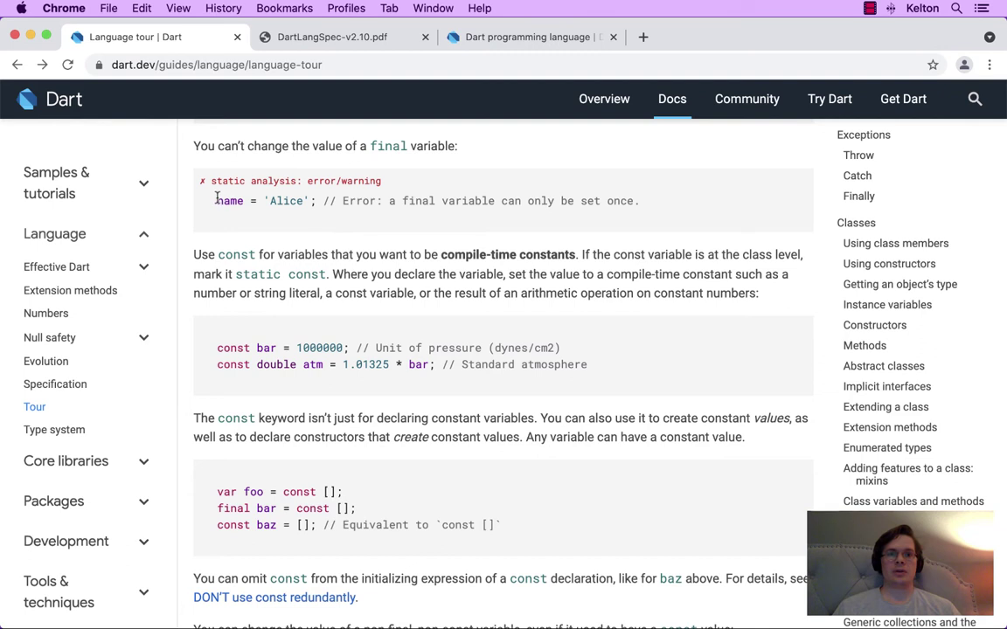
drag(217, 202, 316, 200)
key(super+c)
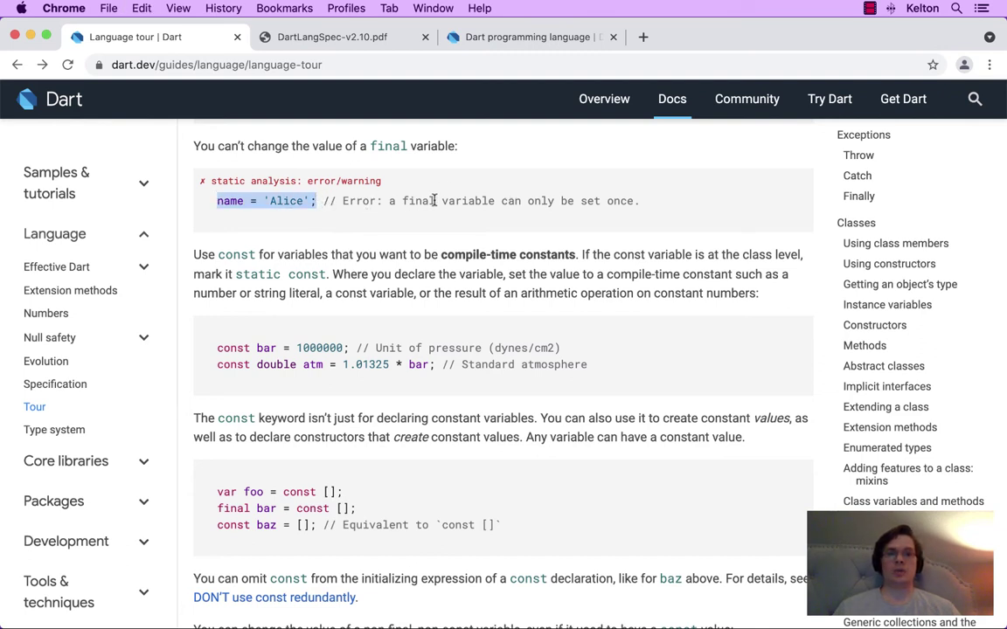
click(507, 38)
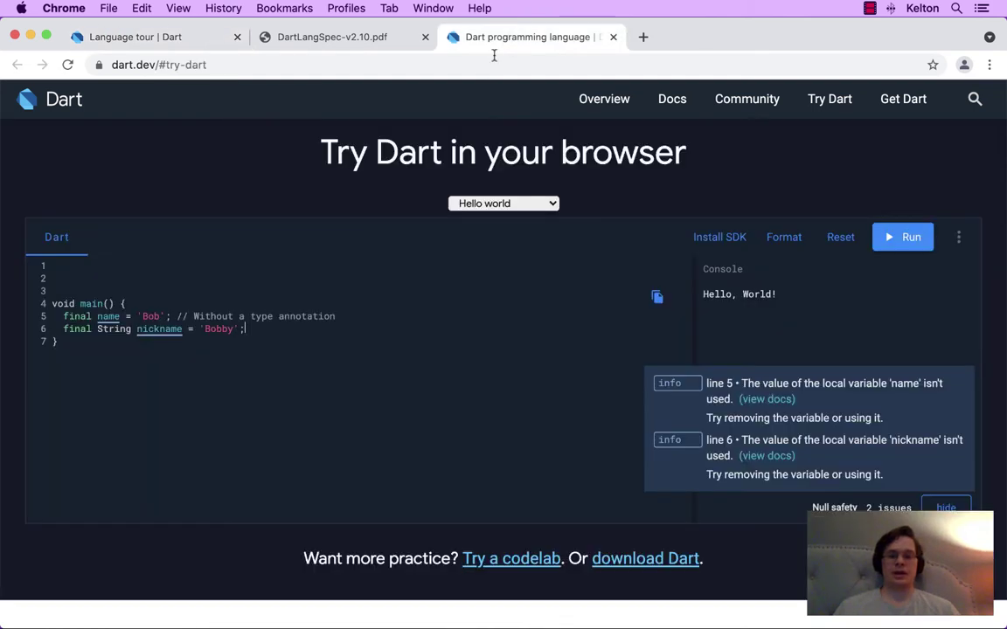
key(Return)
key(super+v)
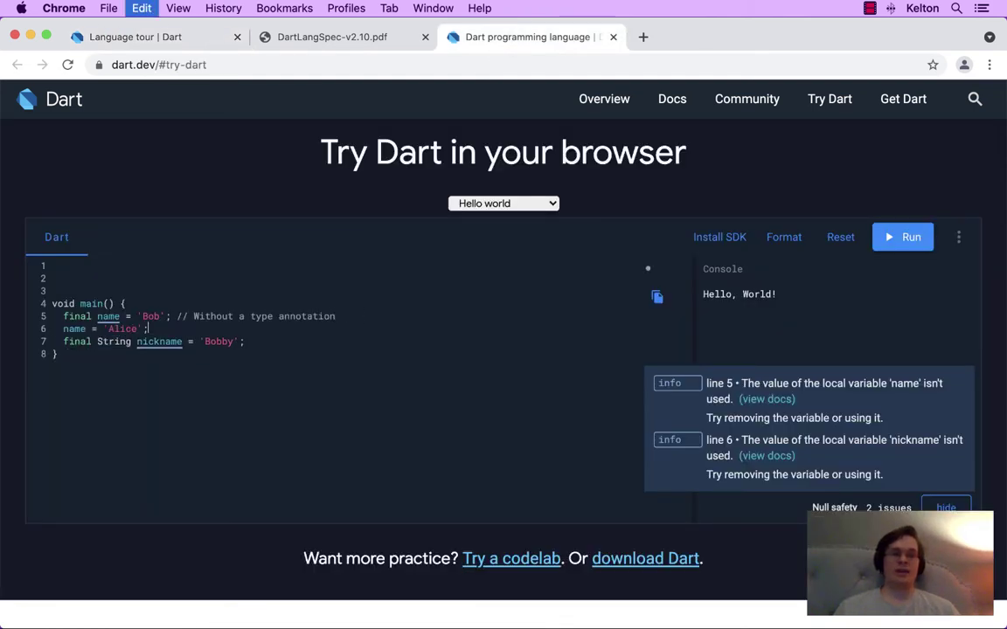
drag(63, 329, 151, 329)
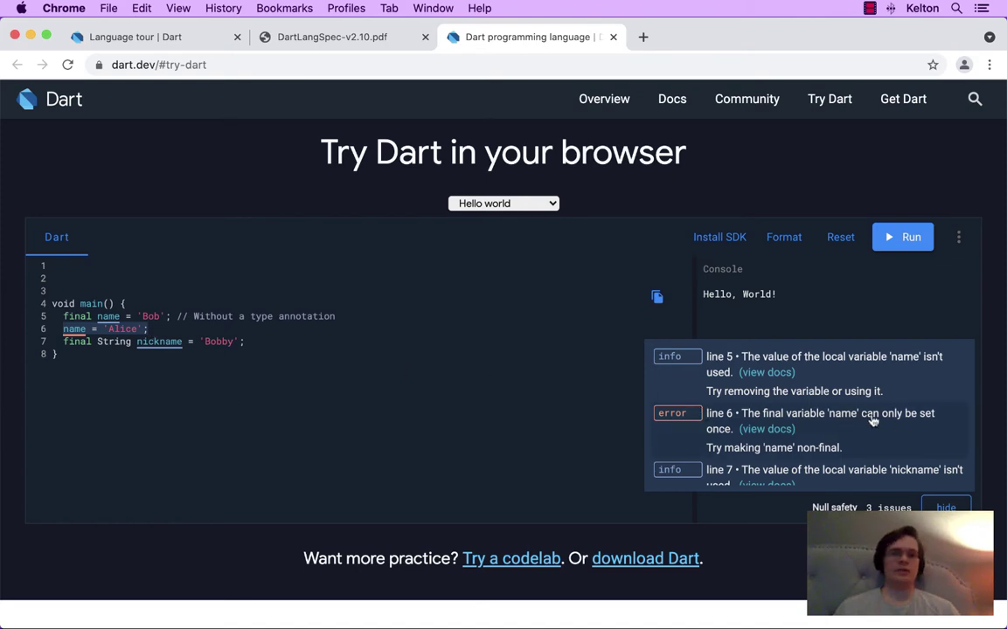
Return to the language tour and read the paragraph on compile-time constants and static const, continuing to the const code examples.
click(179, 37)
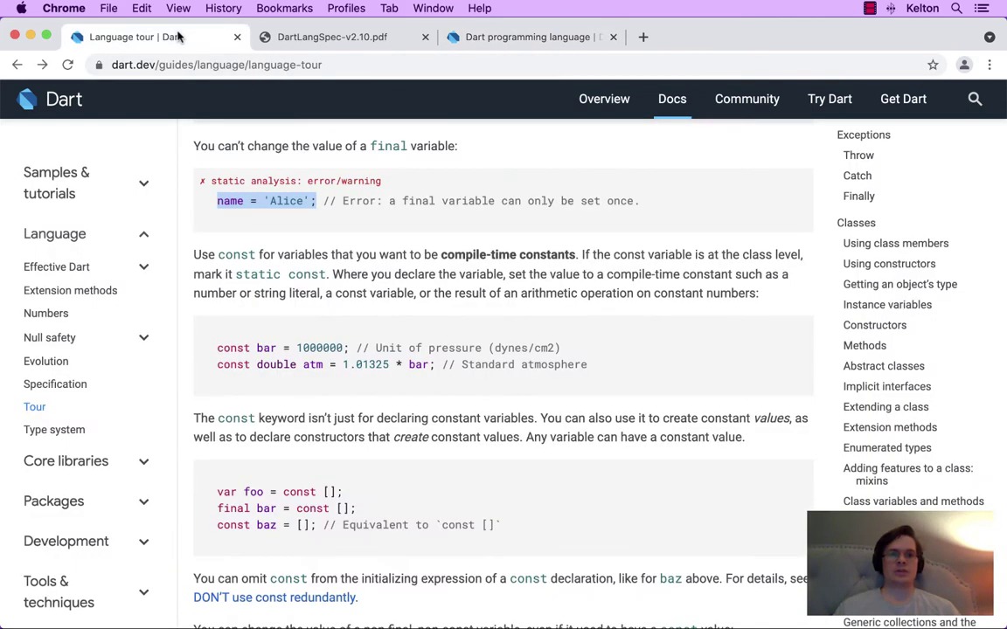
scroll(374, 218, down, 3)
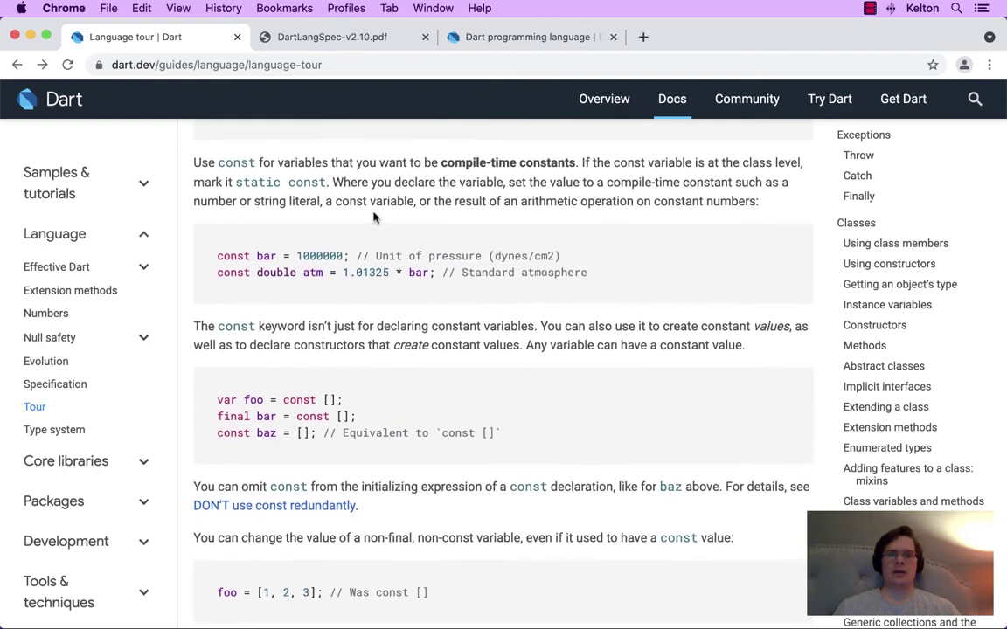
scroll(581, 217, down, 1)
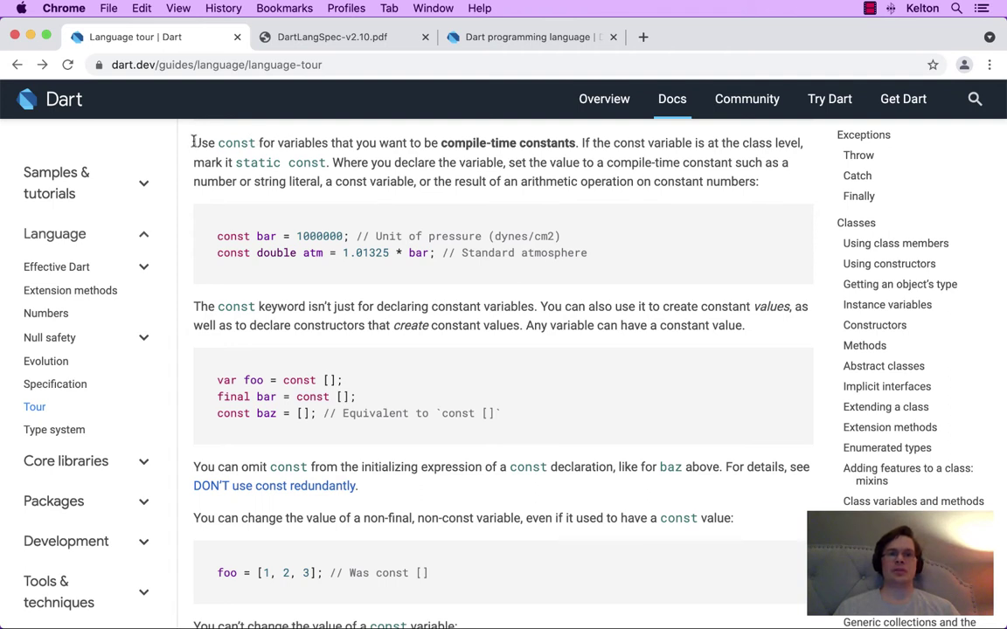
drag(194, 142, 577, 142)
click(578, 142)
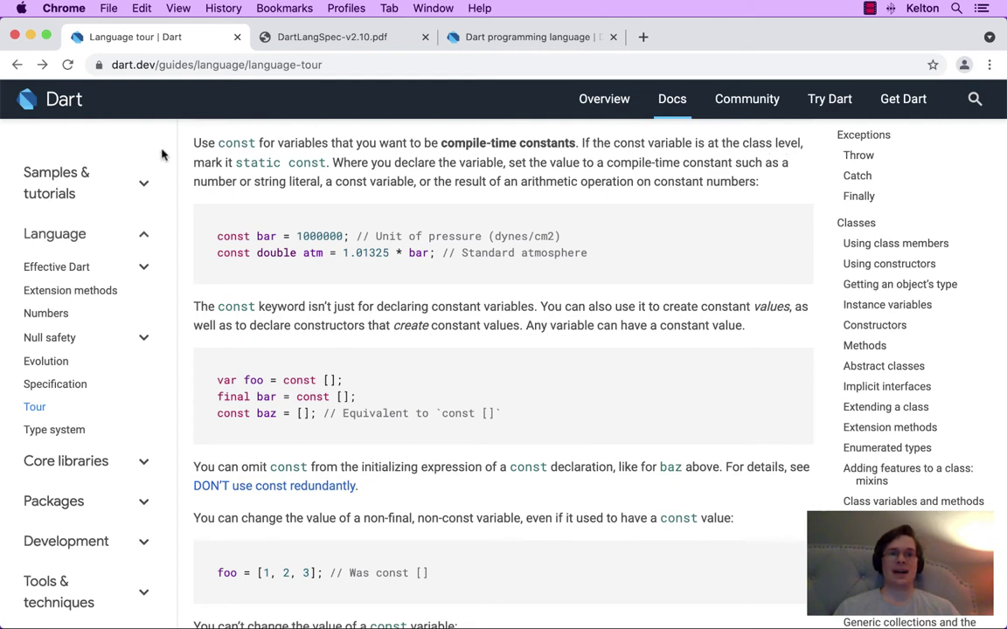
drag(236, 163, 332, 163)
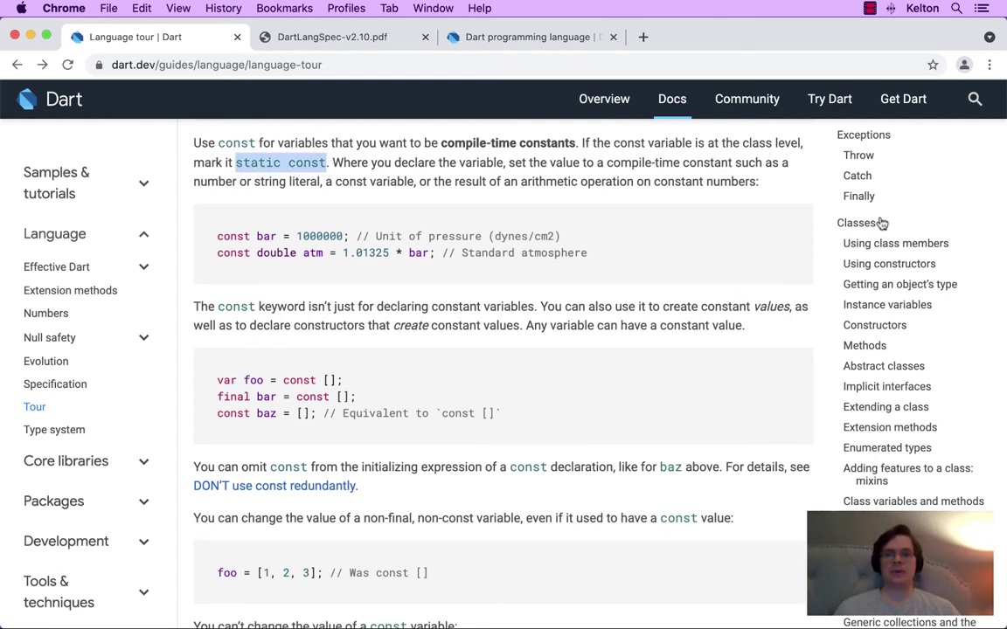
drag(753, 210, 857, 460)
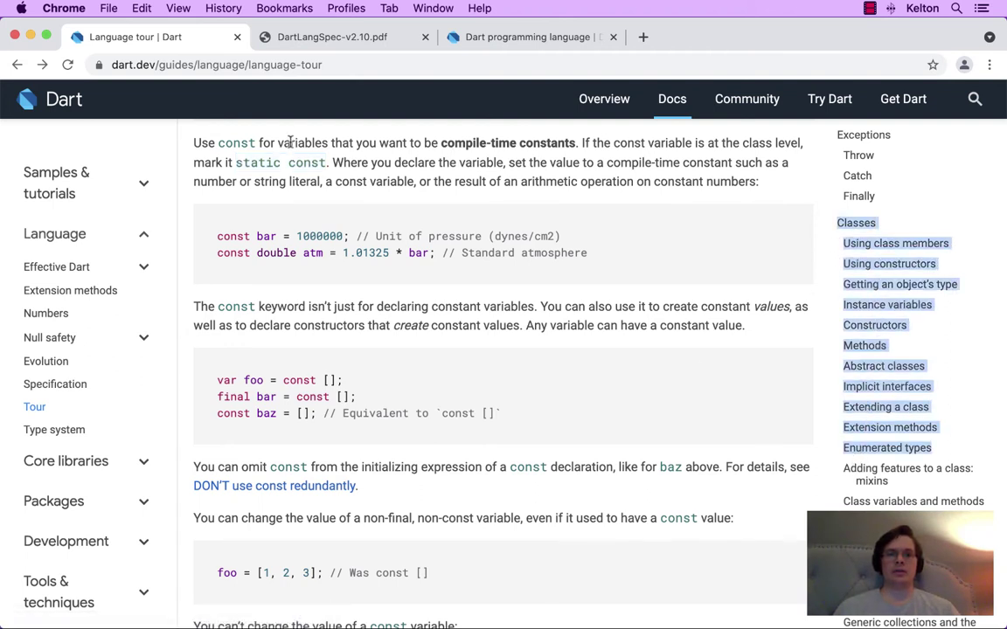
click(256, 171)
drag(236, 162, 281, 163)
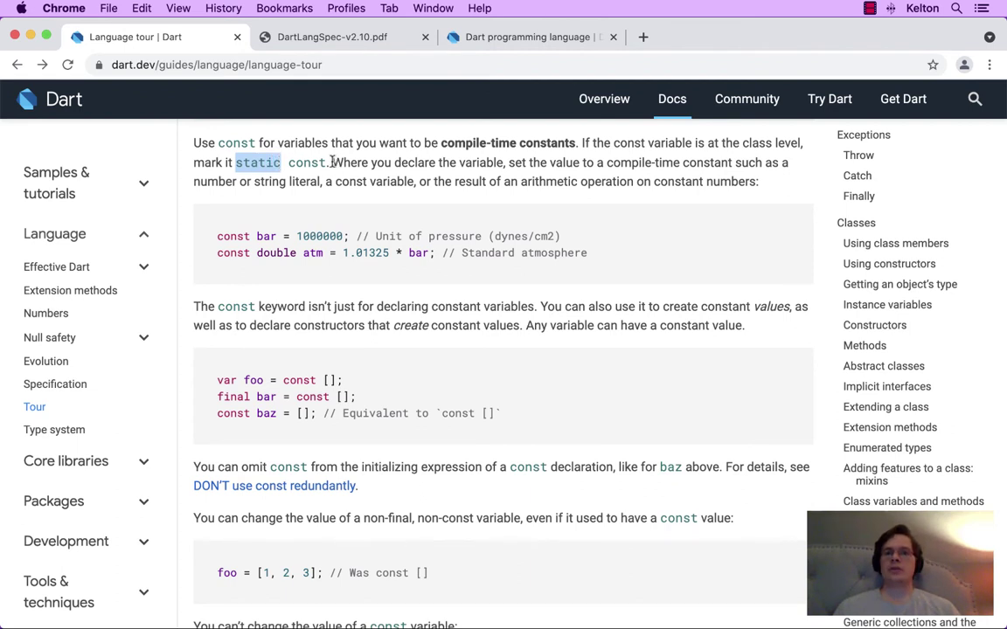
click(333, 163)
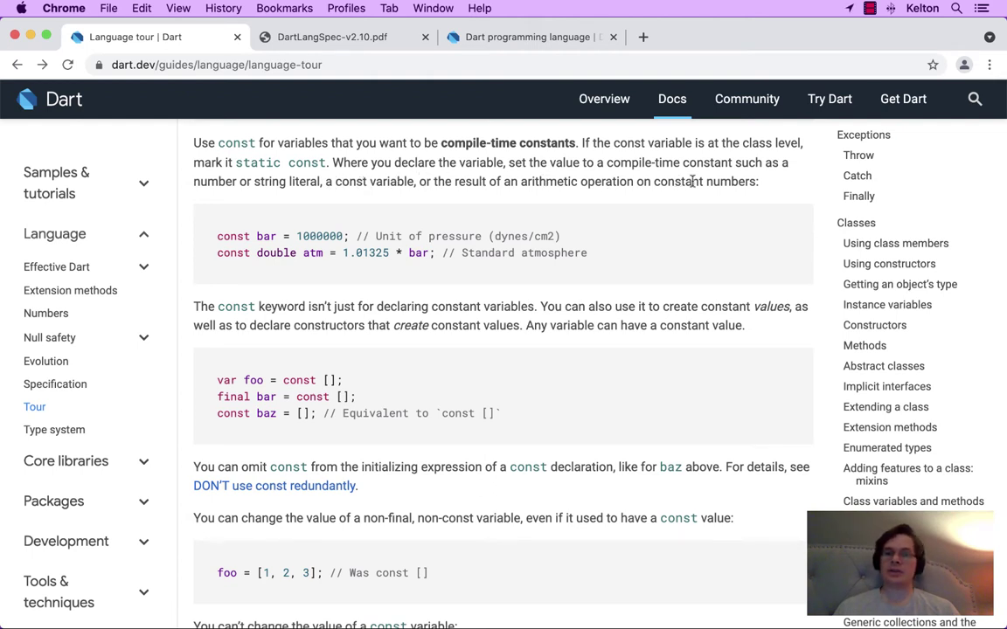
scroll(768, 188, down, 2)
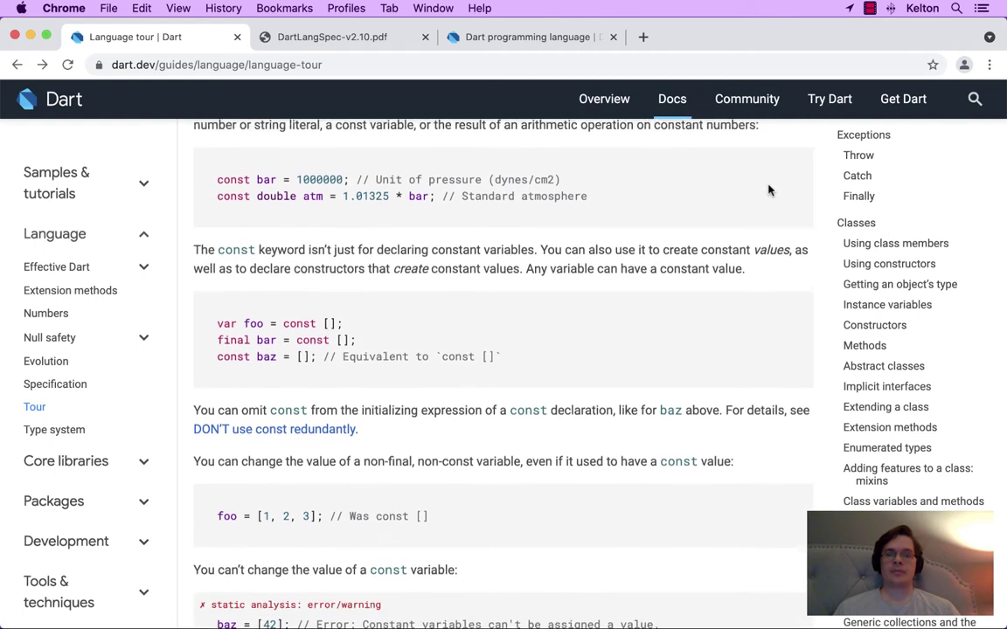
Reread the compile-time constants paragraph and examine the const bar = 1000000 declaration in its code example.
scroll(768, 189, up, 2)
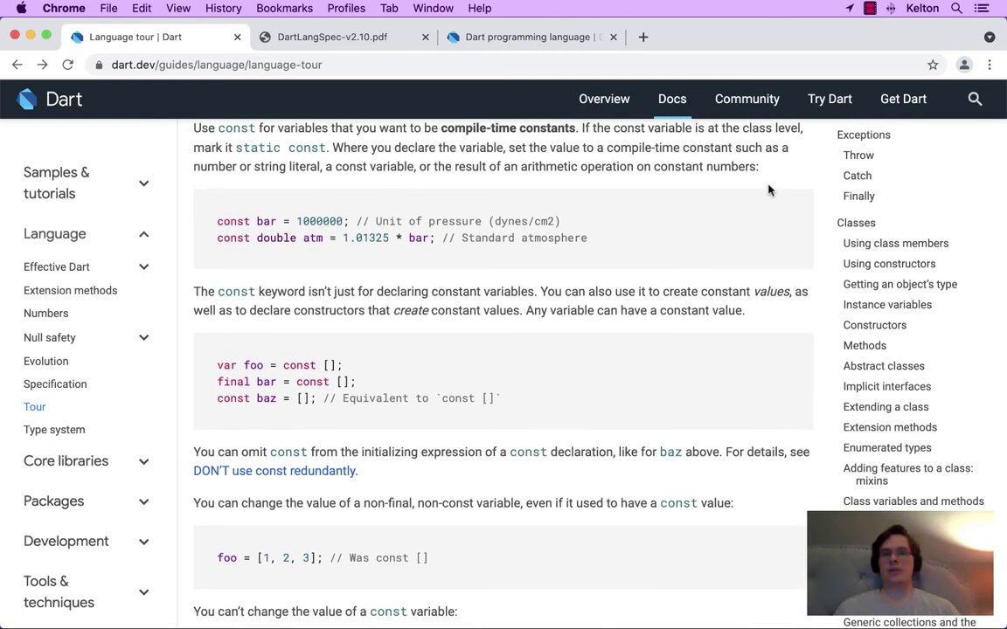
drag(659, 168, 753, 170)
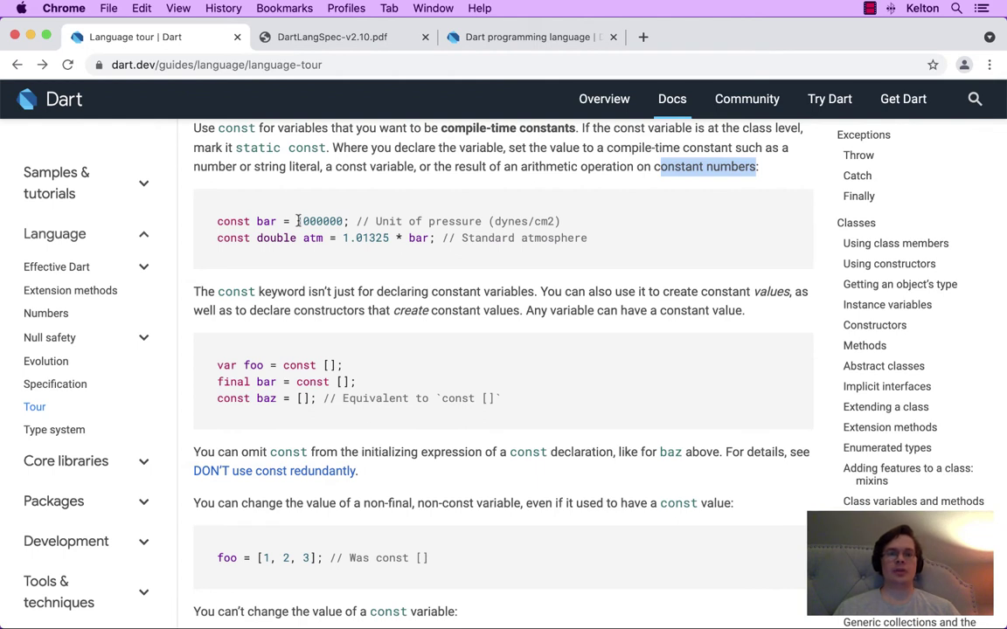
drag(298, 221, 354, 220)
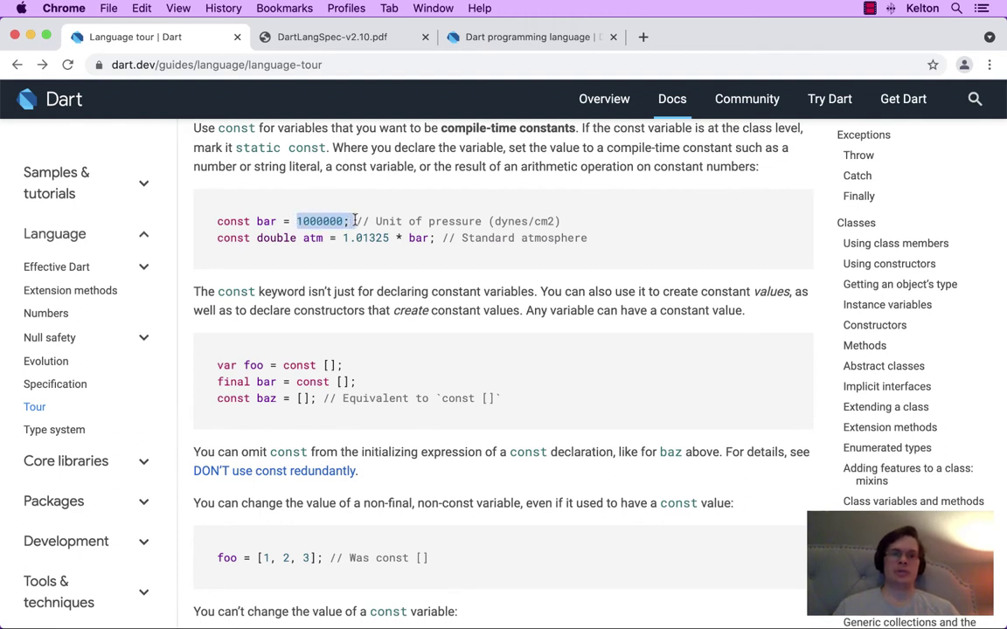
drag(257, 221, 280, 221)
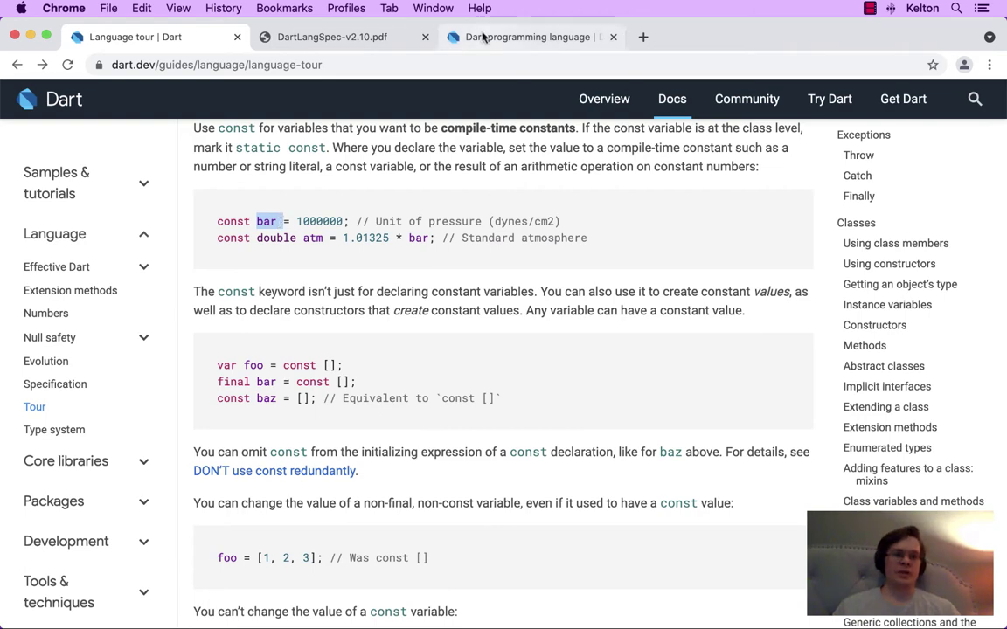
Remove the line reassigning name to 'Alice' from the code in the Try Dart editor.
click(440, 37)
click(161, 328)
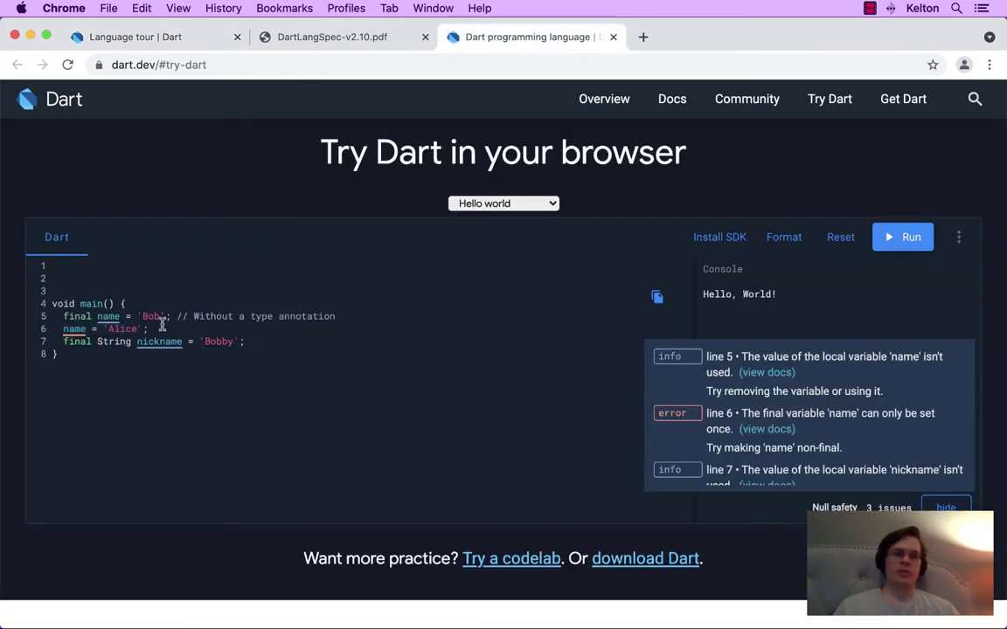
key(super+BackSpace)
key(BackSpace)
key(BackSpace)
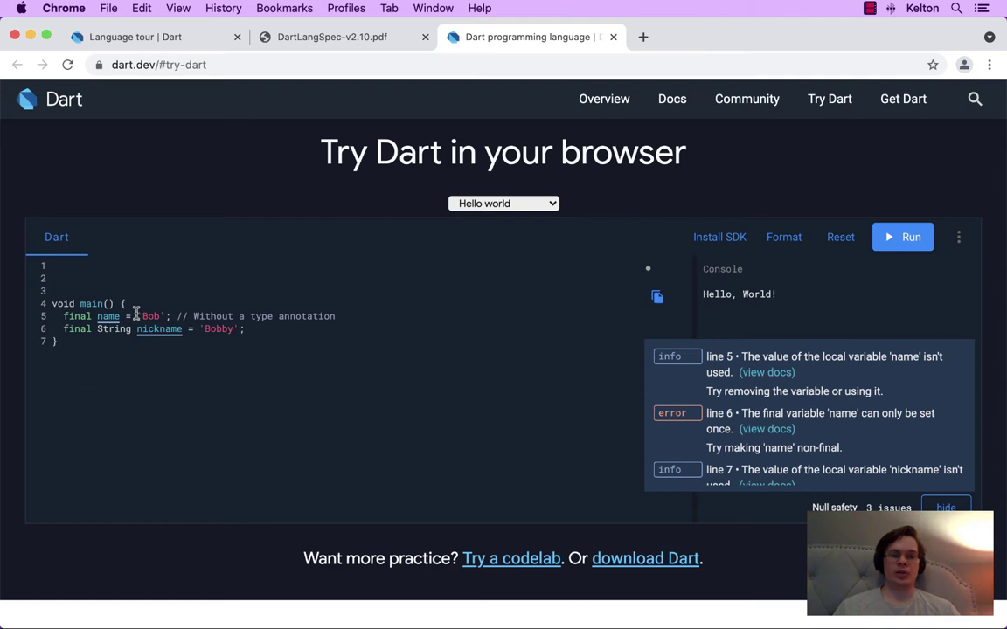
Add the declaration var bob = 'Bob'; as the first line inside main.
click(147, 303)
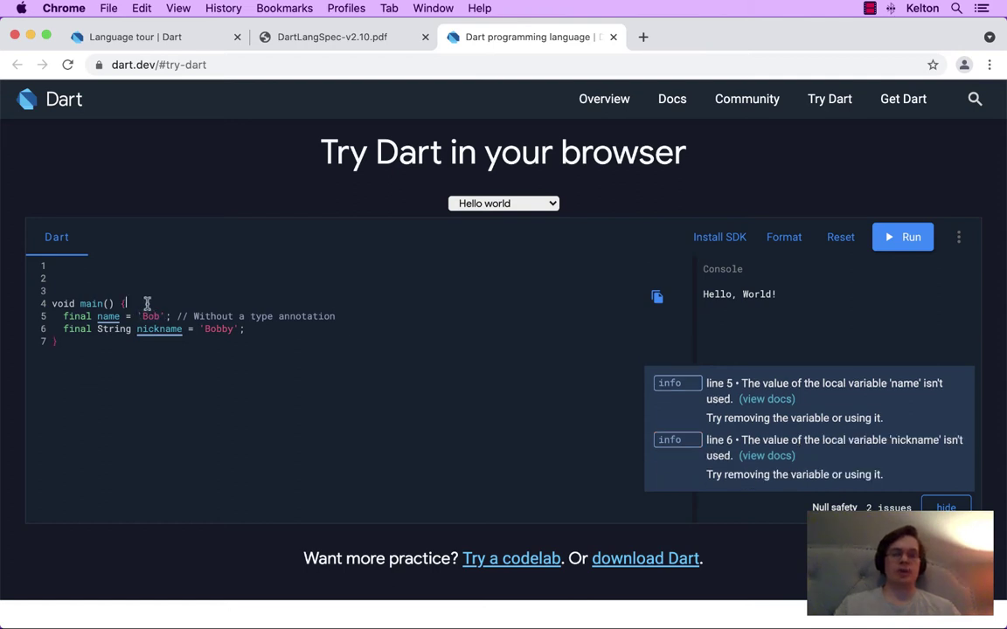
key(Return)
text(var bob )
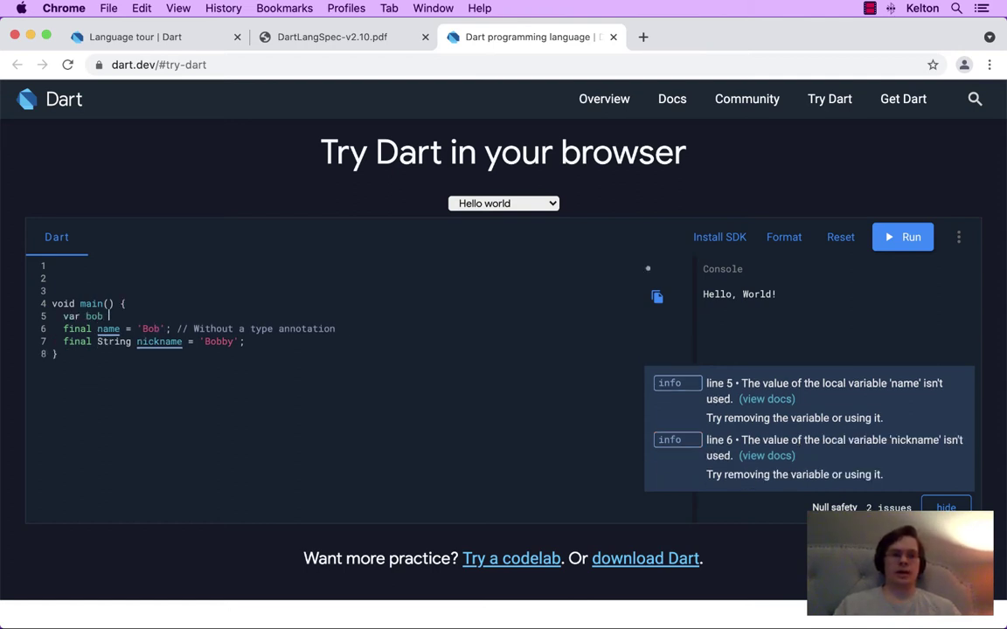
text(= 'Bob')
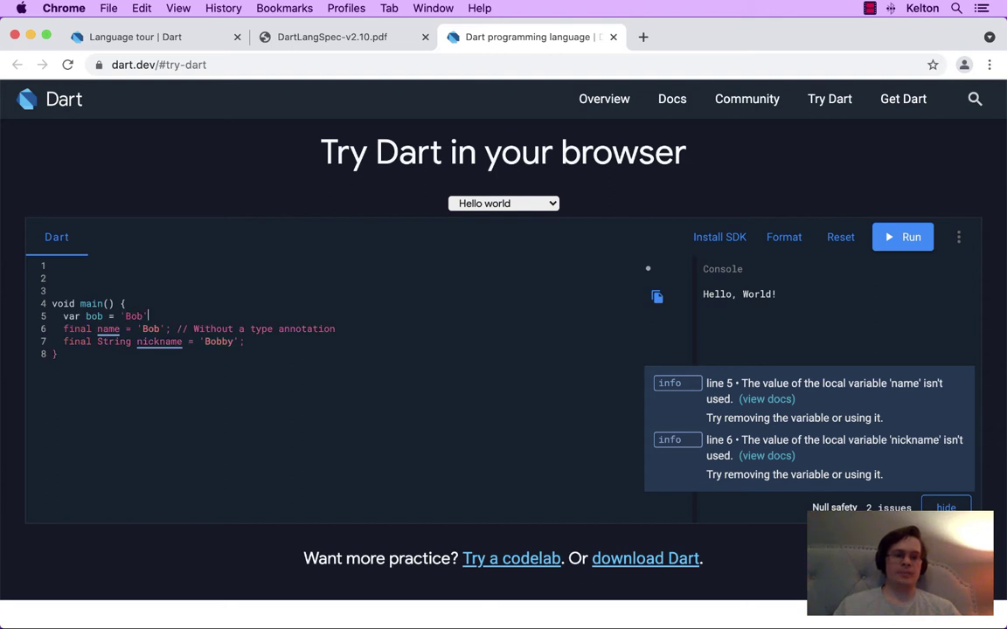
text(;)
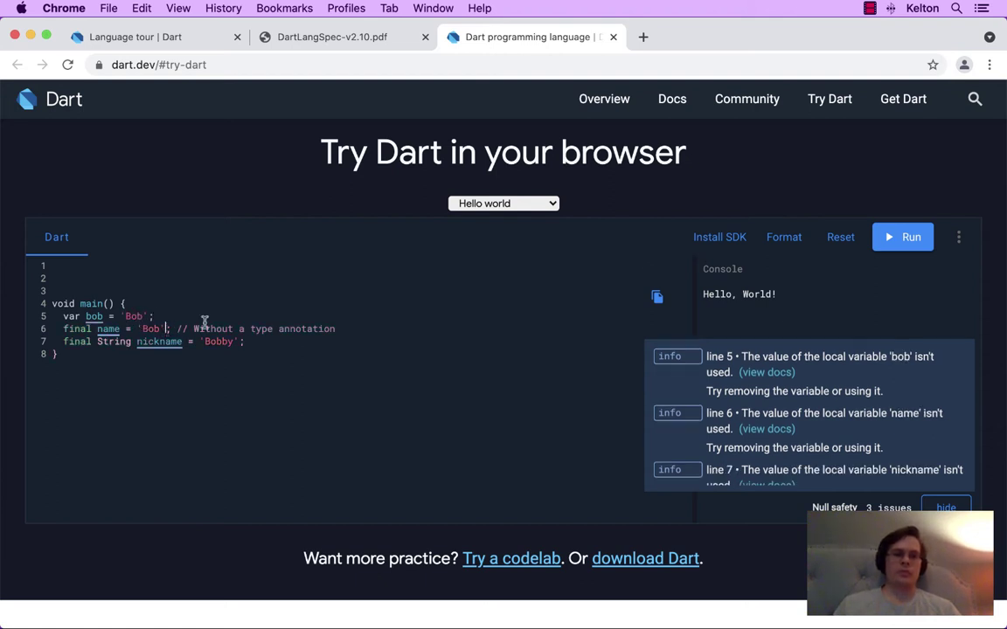
Replace the string literal assigned to the final name variable with the variable bob.
click(165, 329)
key(BackSpace)
key(BackSpace)
key(BackSpace)
key(BackSpace)
key(BackSpace)
text(bob)
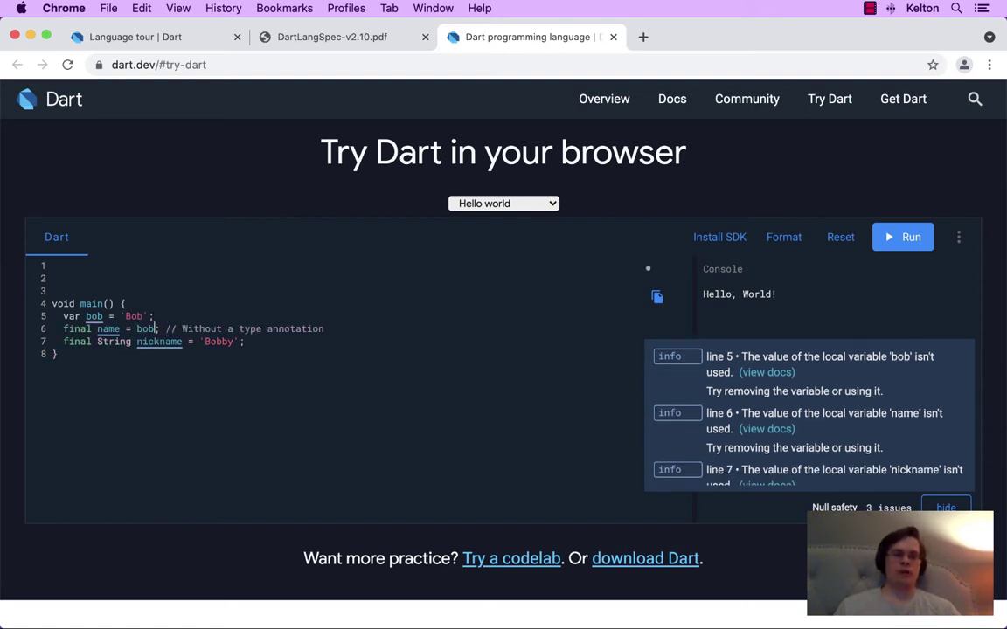
click(266, 352)
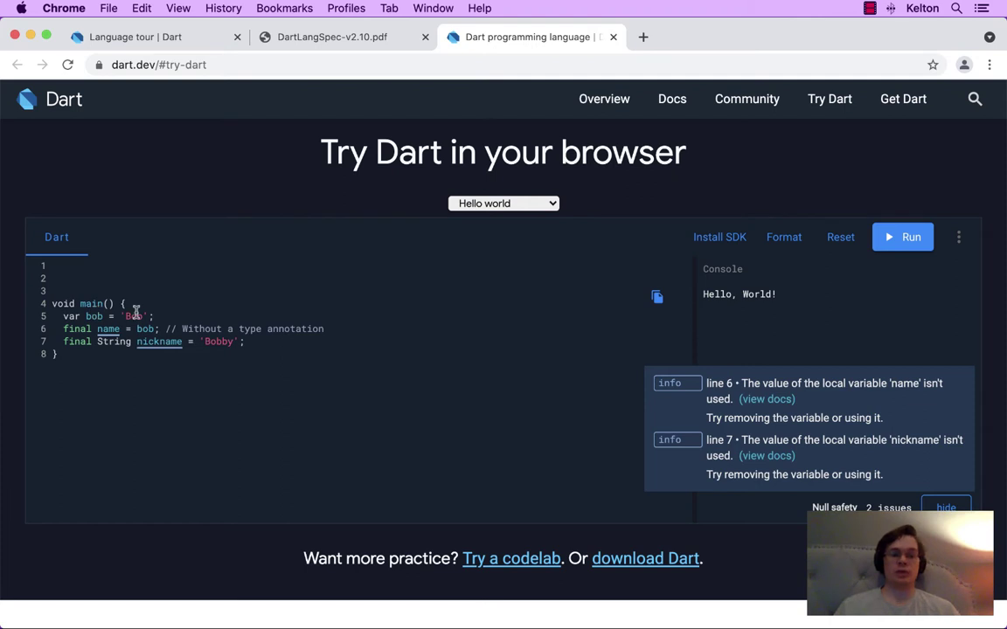
Compare the var bob declaration with the final name declaration that uses it.
mouse_move(154, 316)
mouse_down()
mouse_move(57, 316)
mouse_move(154, 330)
mouse_up()
click(85, 317)
double_click(154, 330)
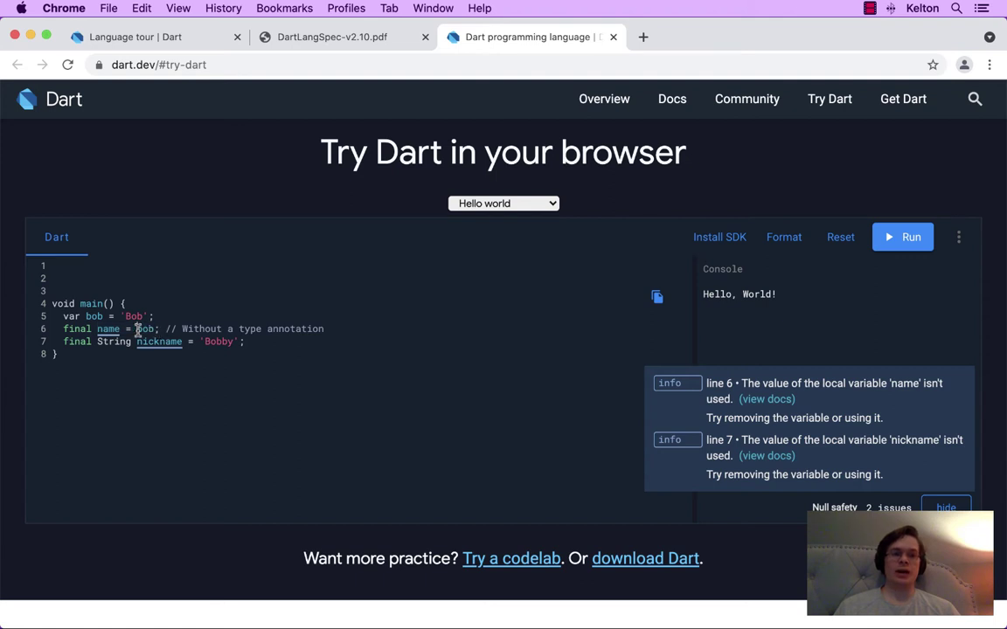
click(99, 332)
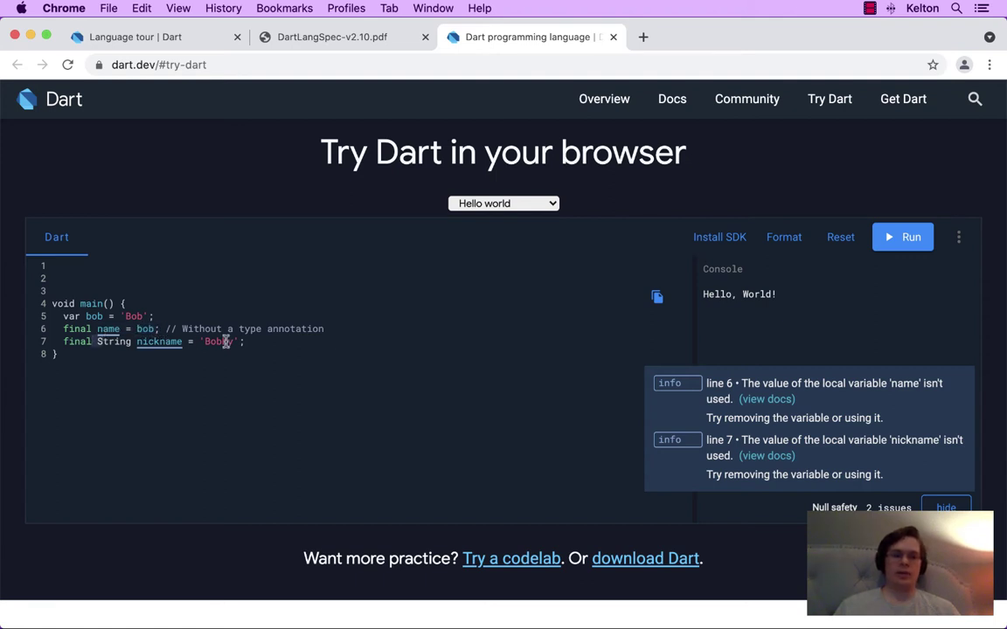
Replace the final String nickname line with an indented print(name); statement and run the program.
click(277, 339)
key(BackSpace)
key(BackSpace)
key(BackSpace)
key(BackSpace)
key(BackSpace)
key(BackSpace)
key(BackSpace)
key(BackSpace)
key(BackSpace)
key(BackSpace)
key(BackSpace)
key(BackSpace)
key(BackSpace)
key(BackSpace)
key(BackSpace)
key(BackSpace)
key(BackSpace)
key(BackSpace)
key(BackSpace)
key(BackSpace)
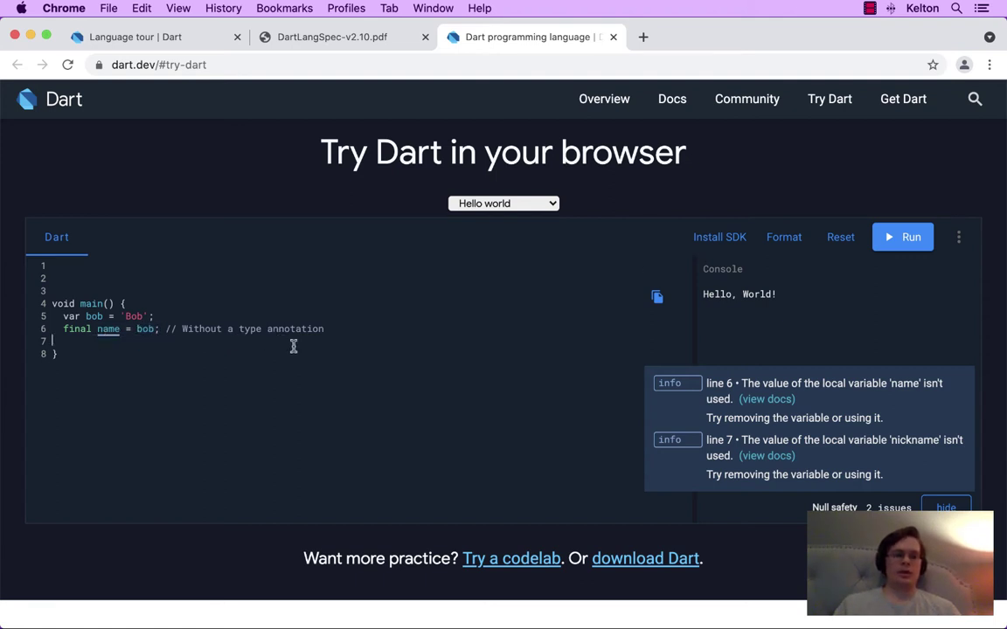
key(Tab)
text(print(name);)
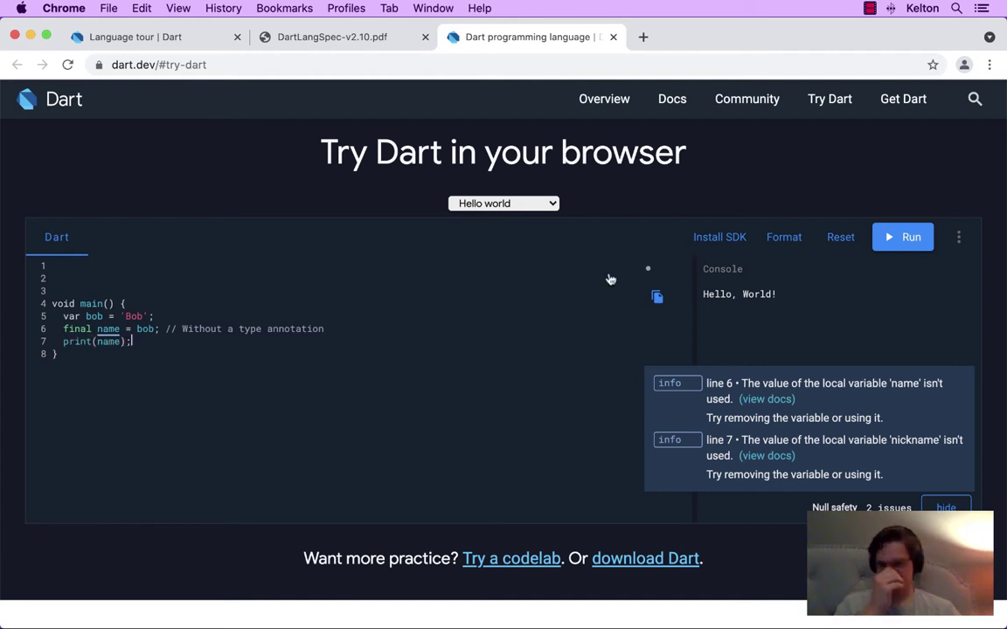
click(900, 241)
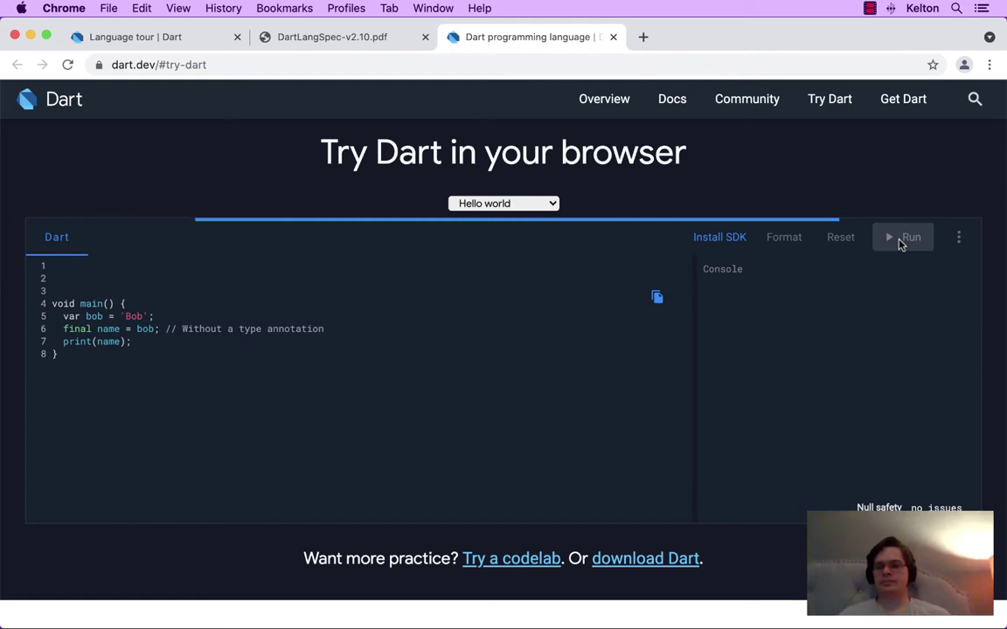
Glance back at the tour's const example, then declare name as const instead of final in the editor and run the program.
click(179, 41)
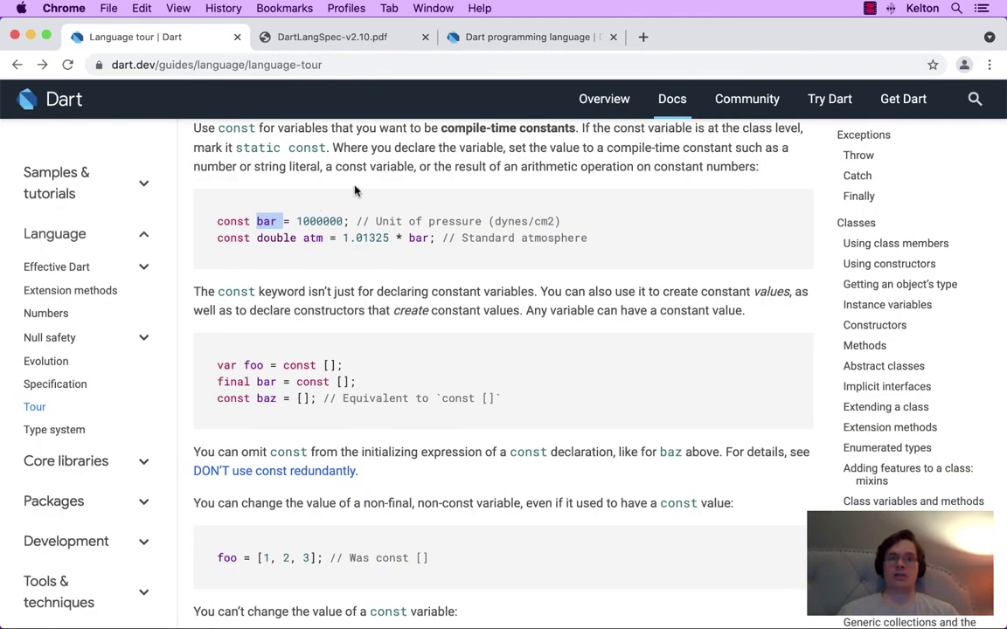
click(499, 39)
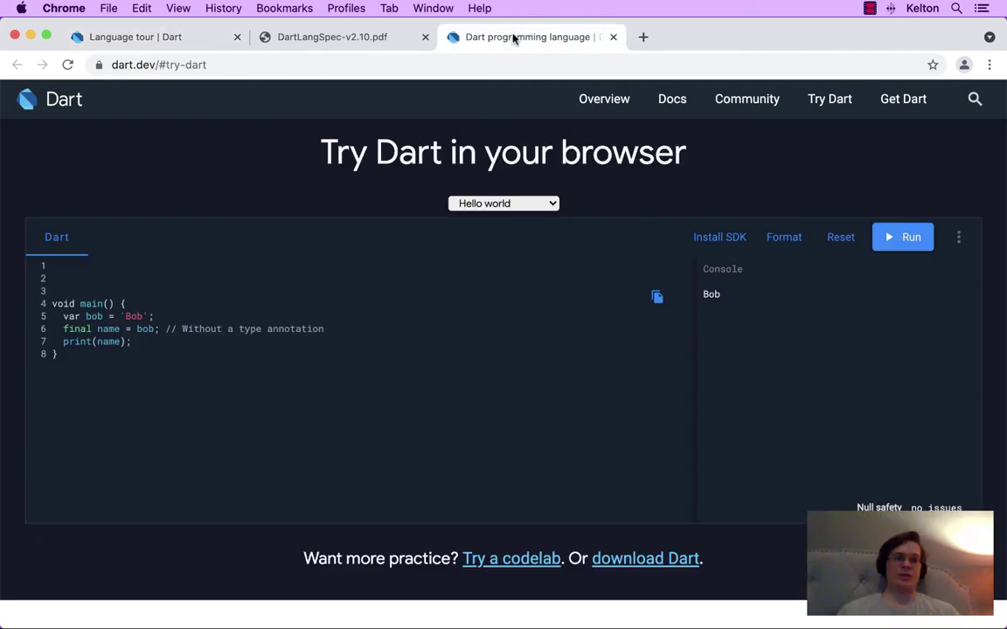
click(92, 329)
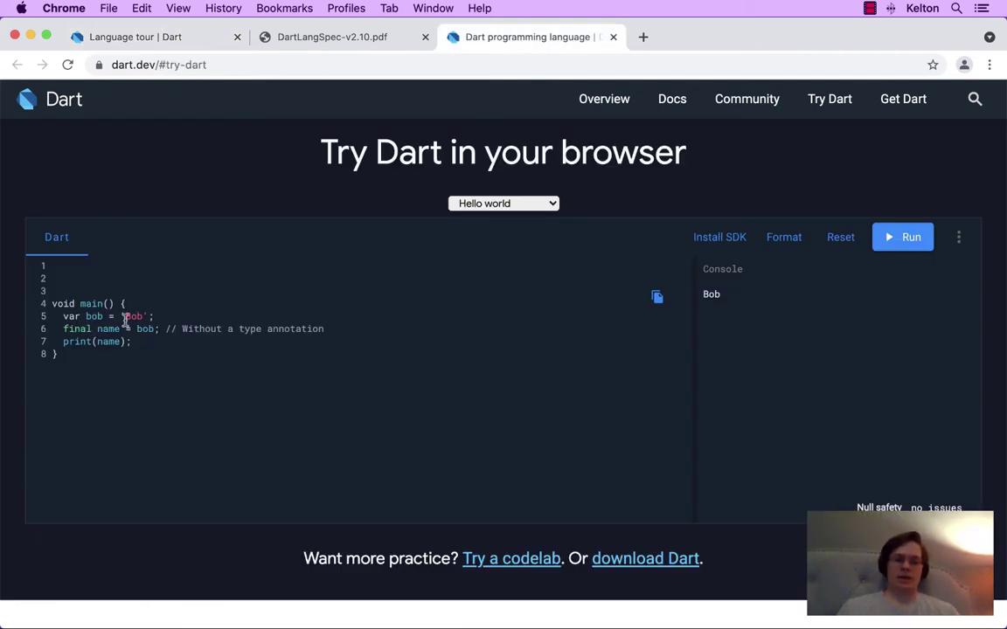
key(BackSpace)
key(BackSpace)
key(BackSpace)
key(BackSpace)
key(BackSpace)
text(onst)
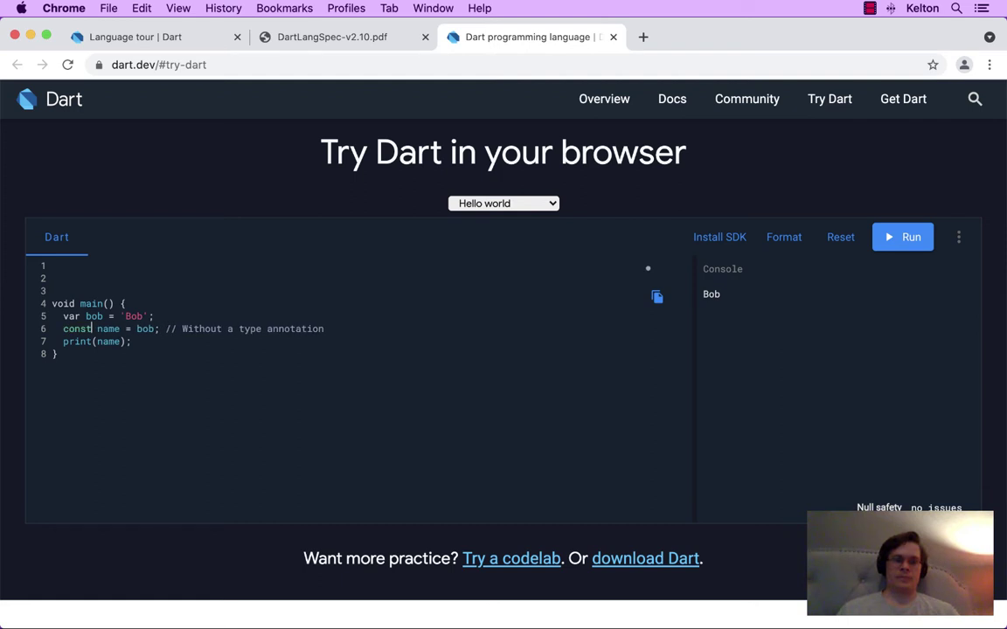
click(228, 357)
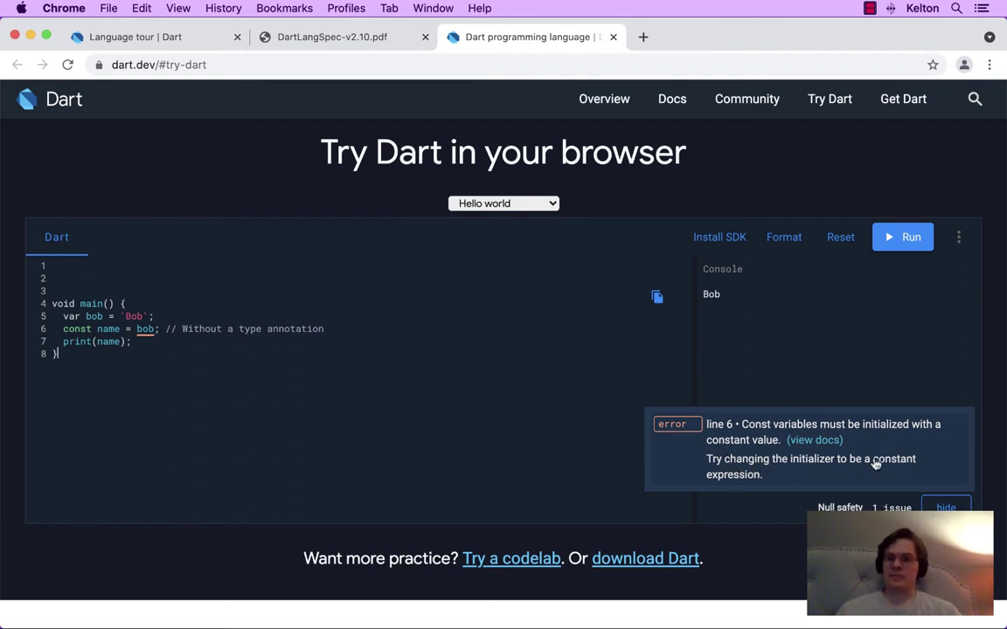
click(905, 237)
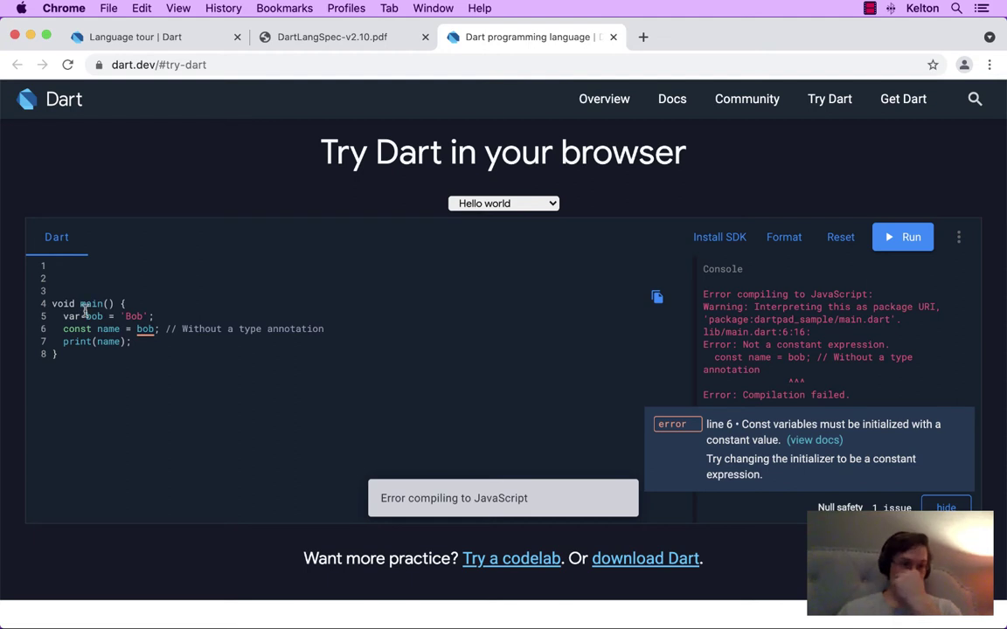
Examine the var bob line, the const keyword on name and the print statement to trace the compile error.
drag(87, 316, 138, 317)
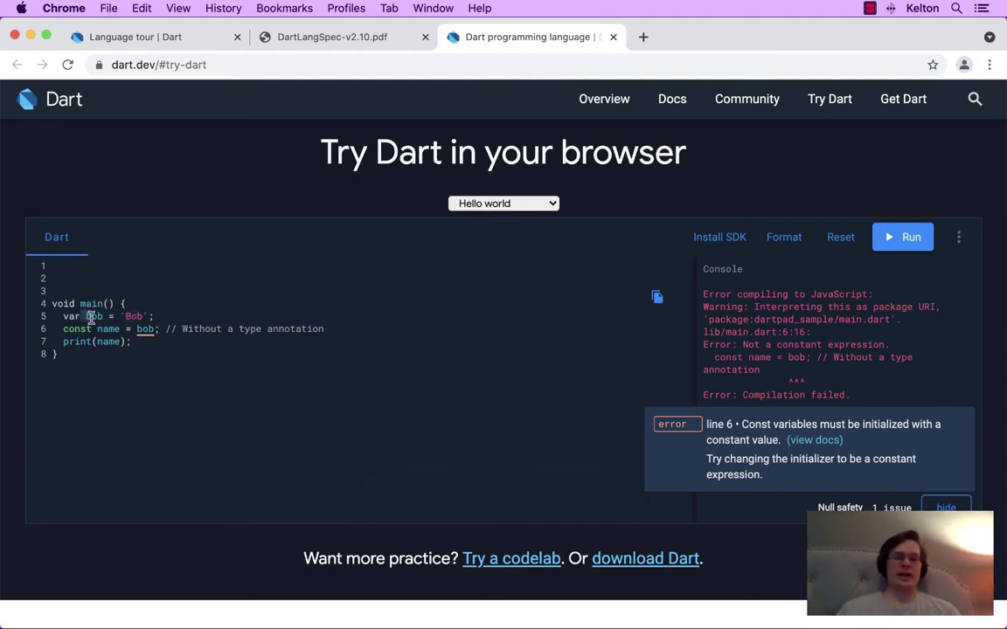
click(109, 394)
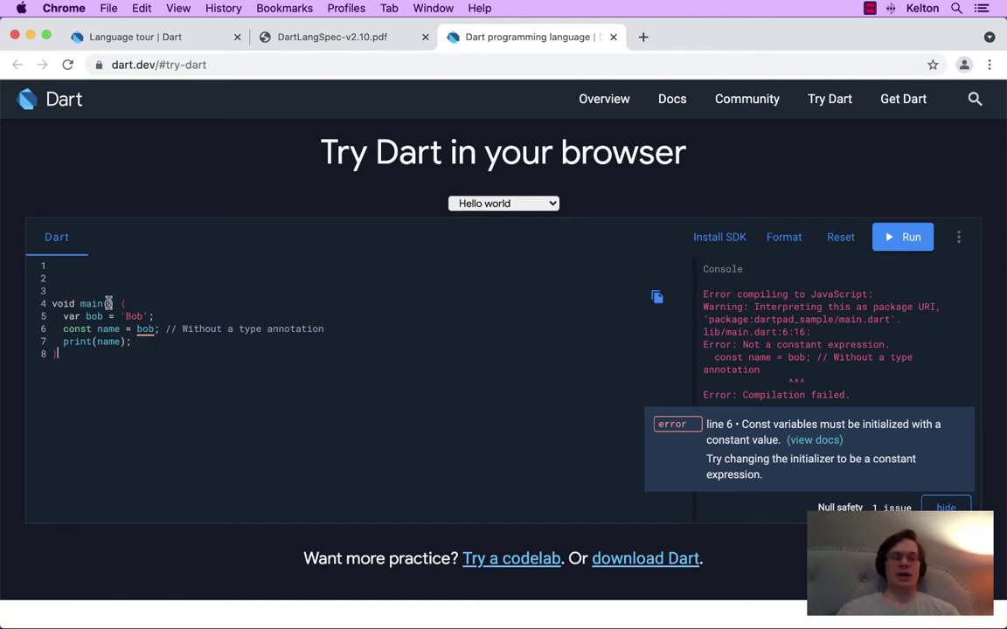
drag(62, 341, 145, 340)
click(156, 342)
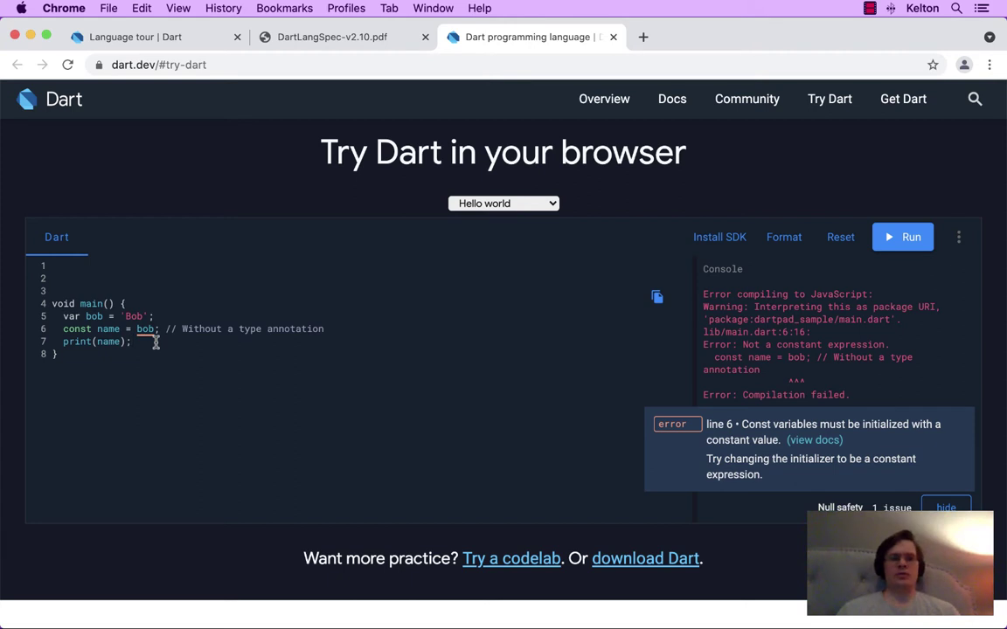
drag(63, 316, 174, 316)
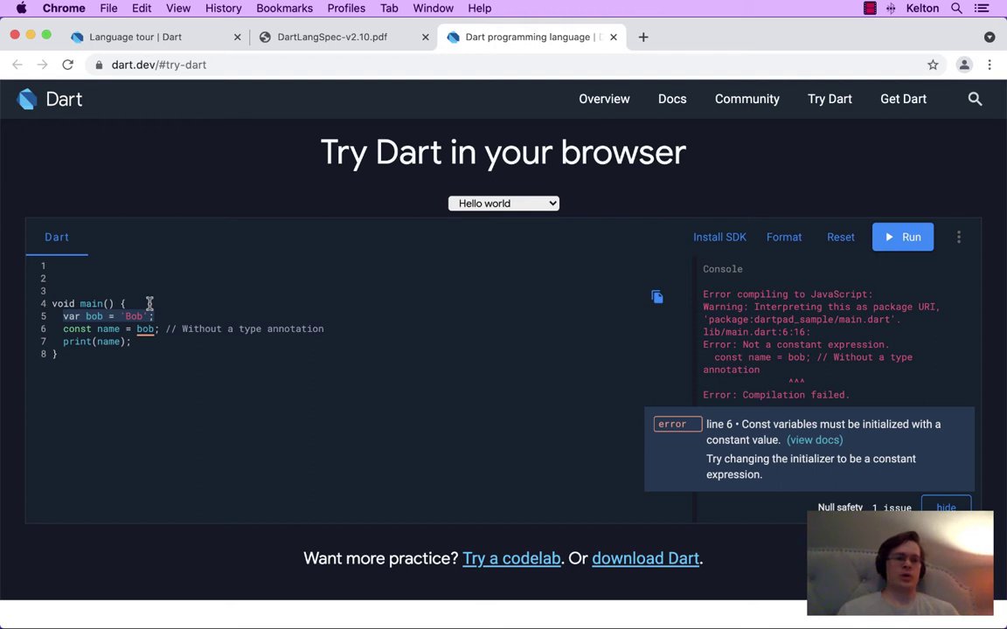
drag(62, 329, 90, 330)
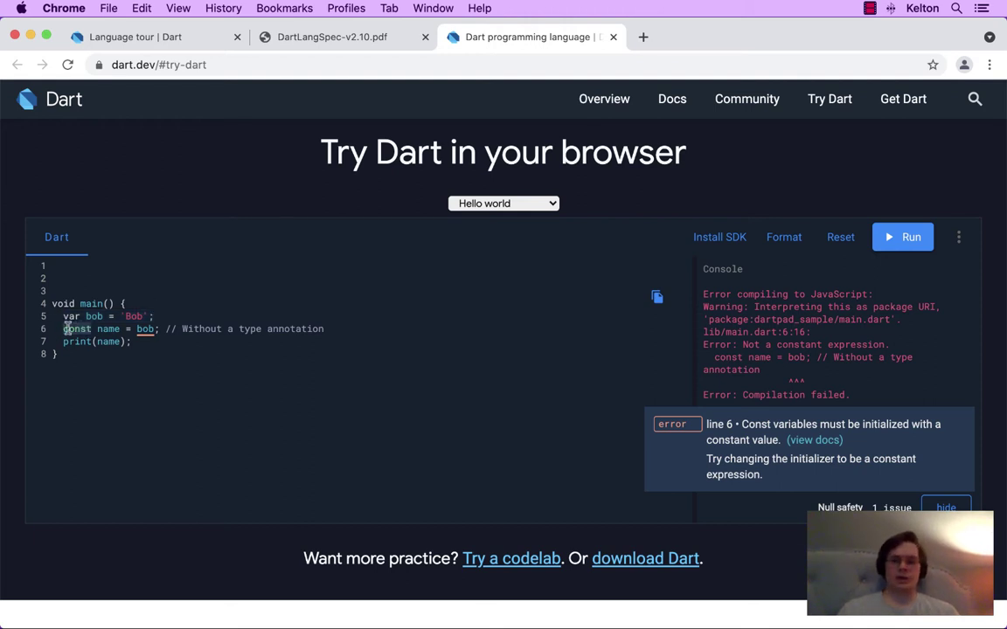
Delete the var bob declaration line from main.
click(157, 316)
key(super+BackSpace)
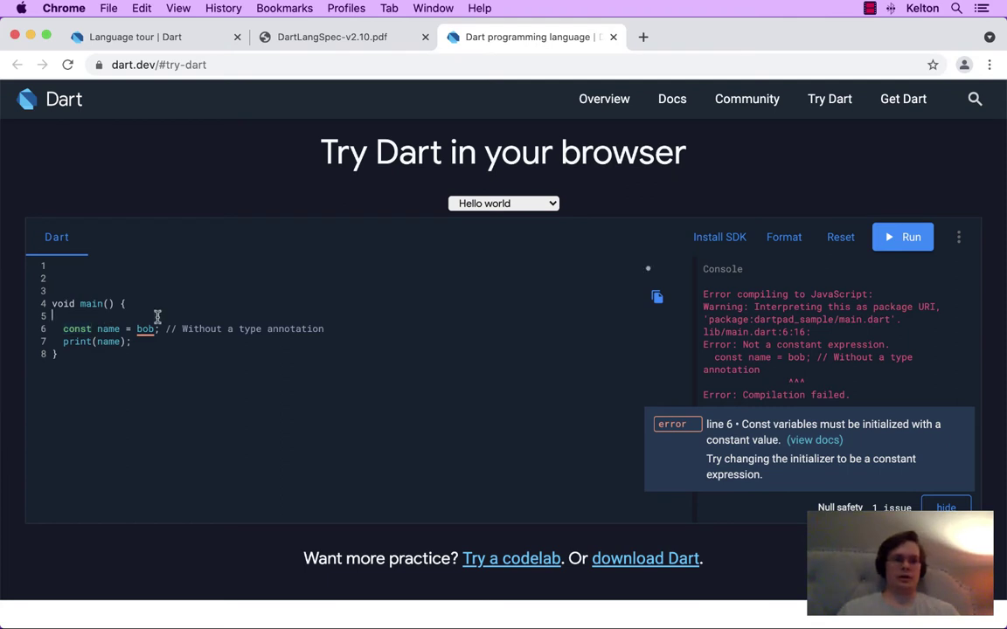
key(BackSpace)
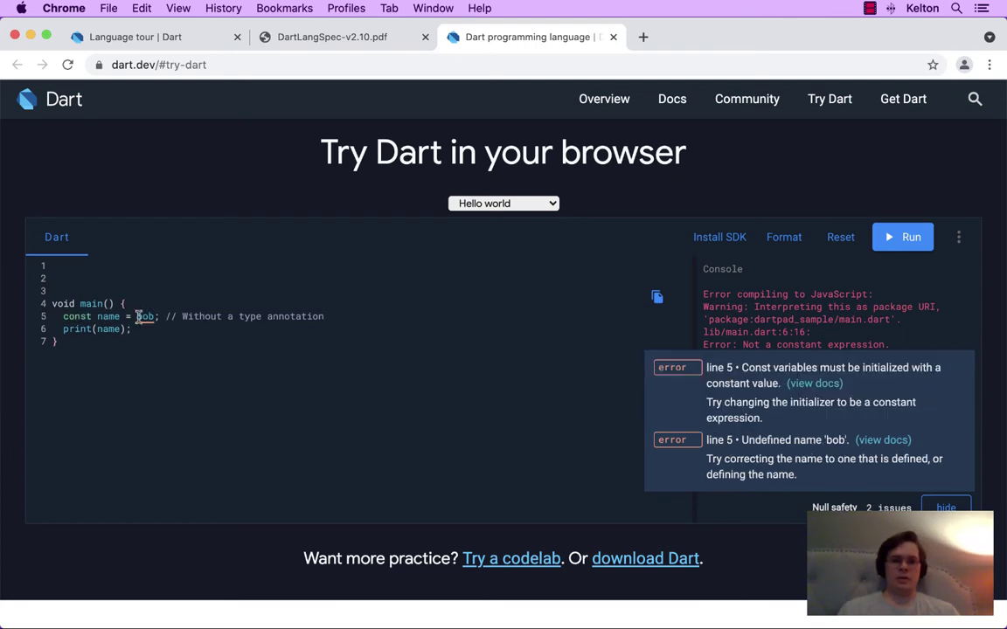
Initialize the const name variable with the string literal 'Bob' and run the program.
double_click(147, 316)
text('Bob')
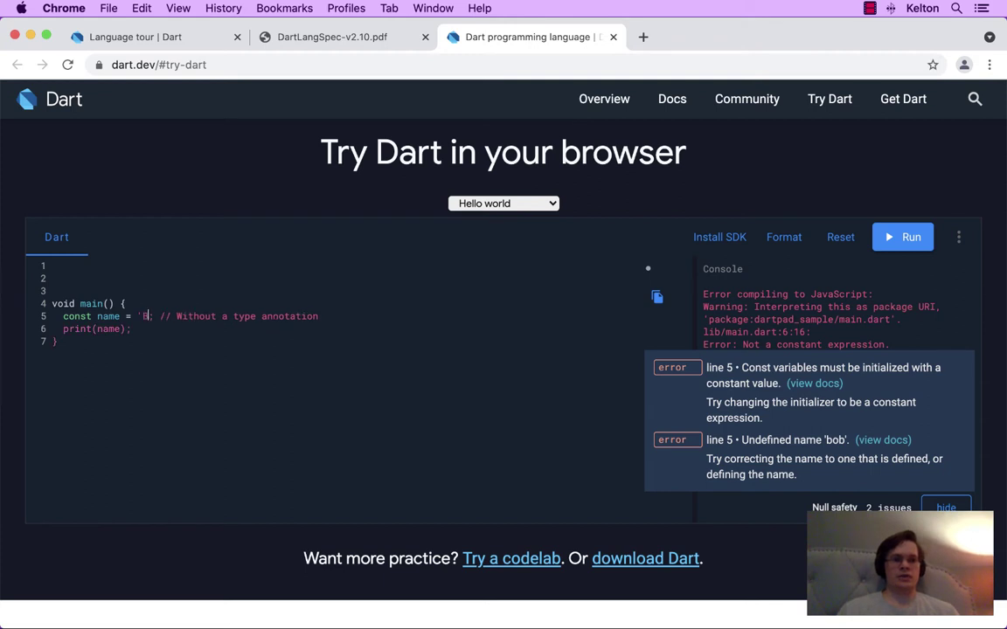
click(151, 336)
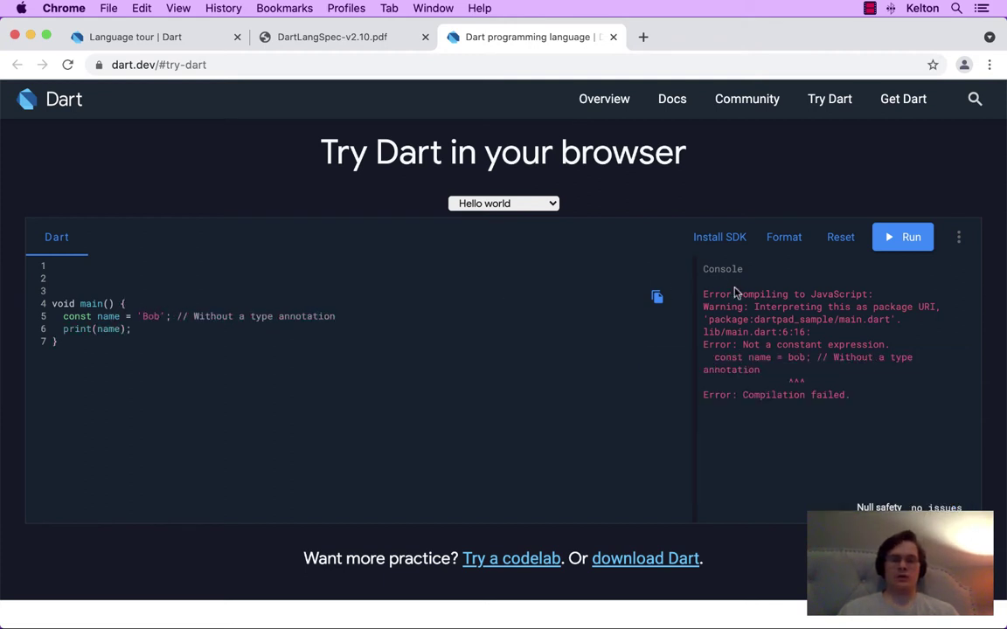
click(906, 237)
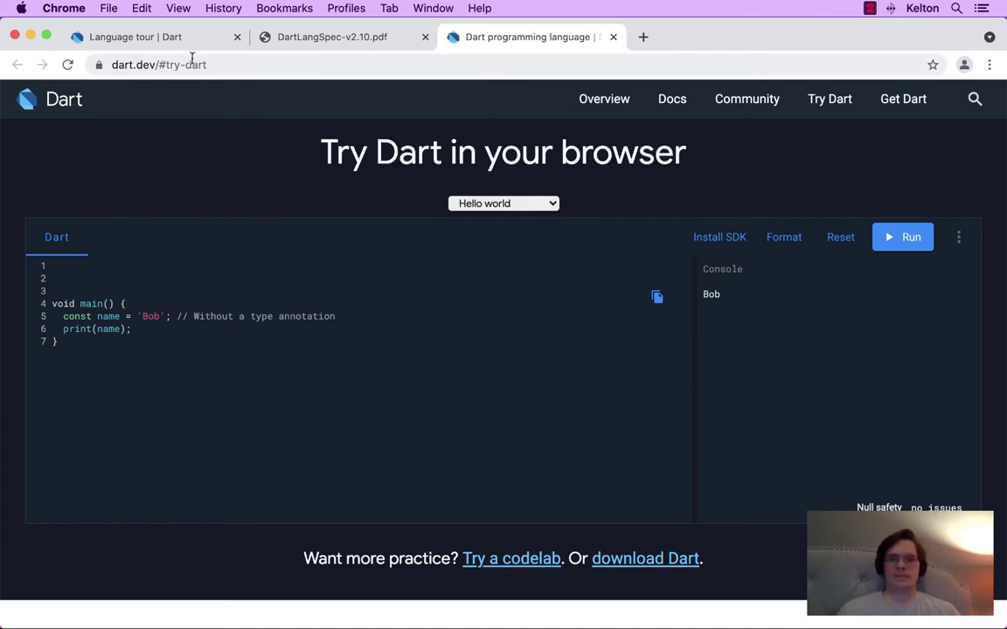
Read the language tour's passage on constant values and copy its three-line example declaring foo, bar and baz.
click(168, 40)
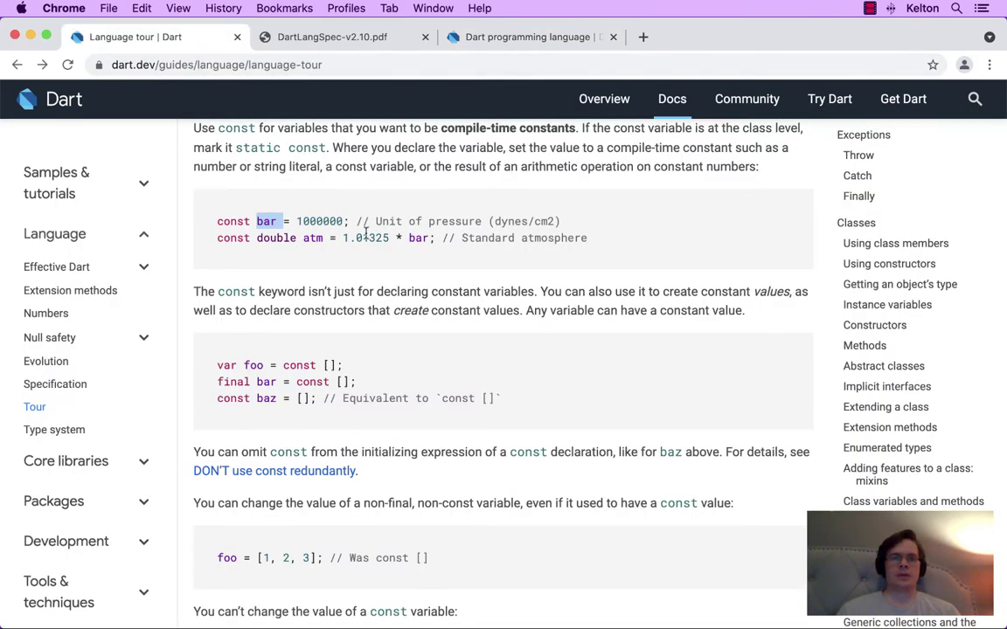
scroll(365, 230, down, 3)
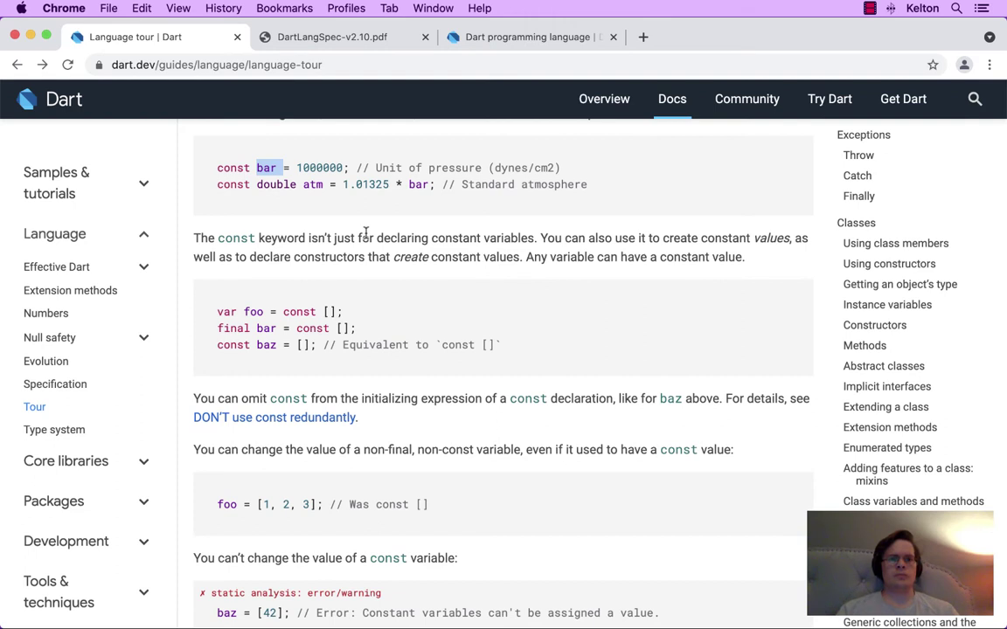
scroll(367, 217, down, 1)
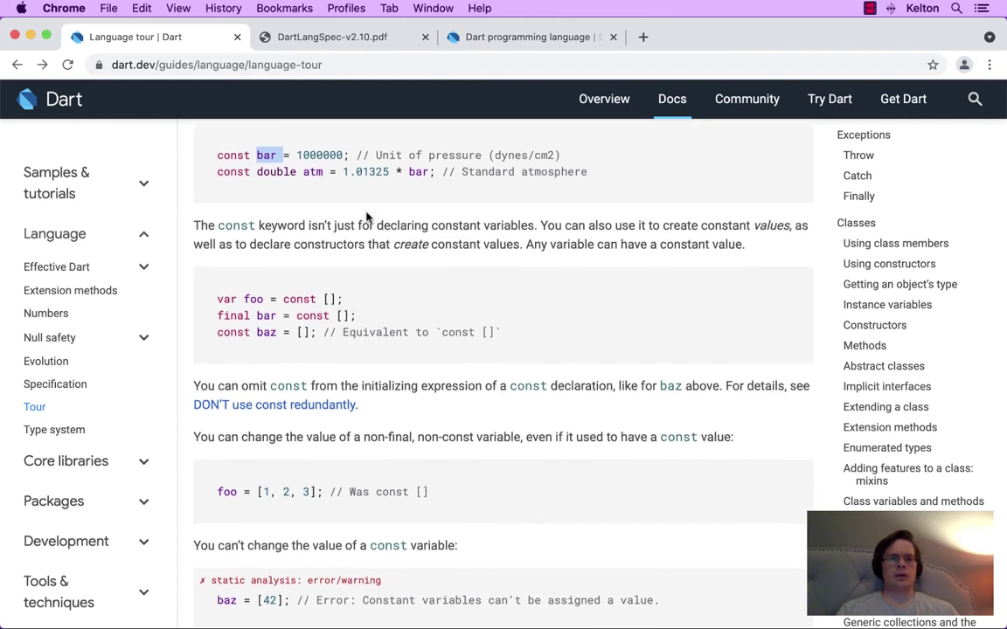
scroll(367, 217, down, 3)
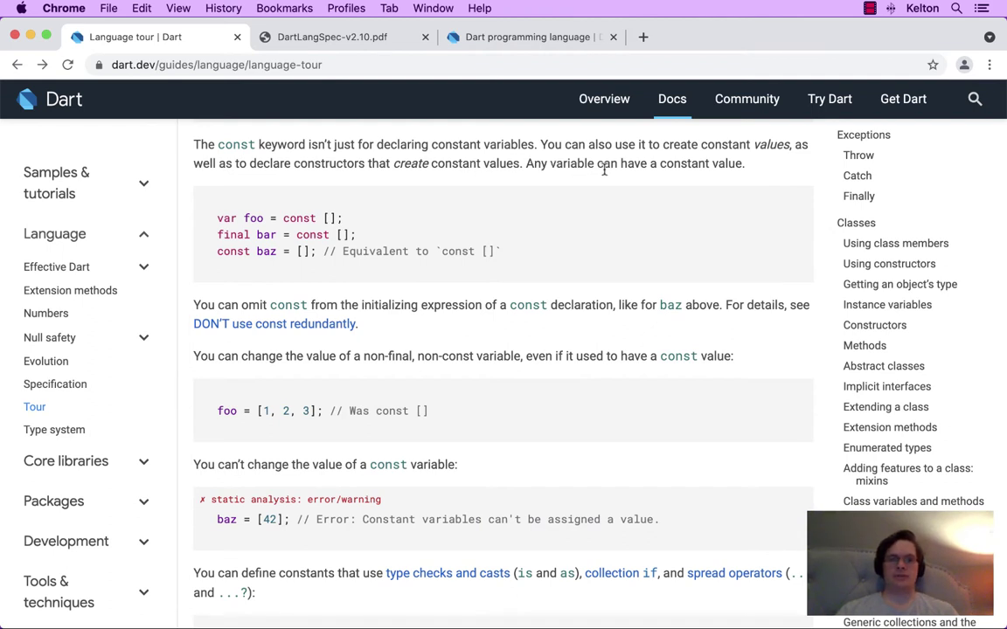
scroll(531, 237, down, 1)
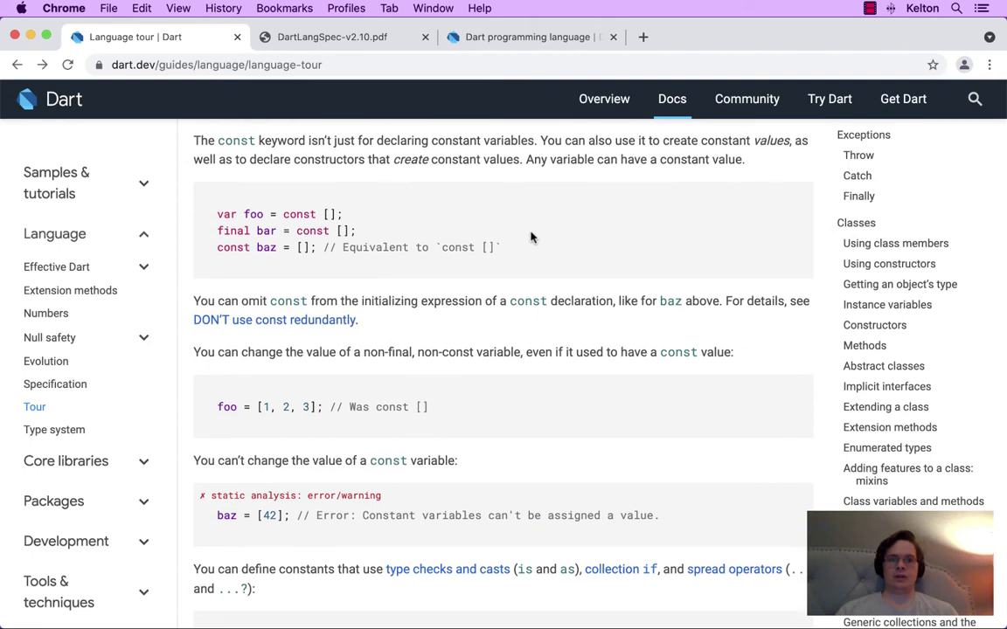
drag(216, 214, 535, 244)
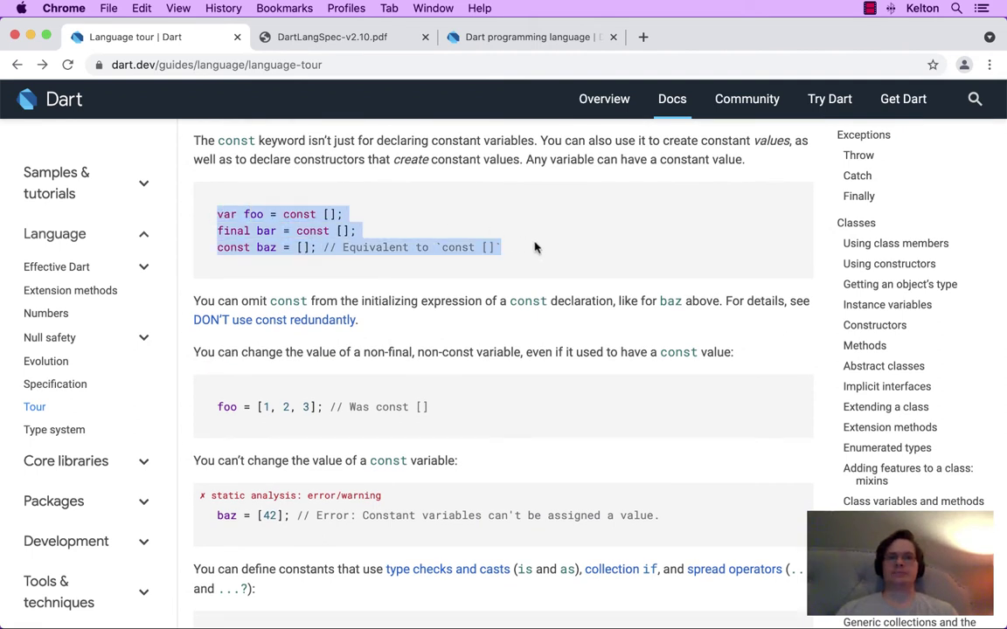
key(super+c)
Replace the statements inside main in the Dart editor with the copied declarations, aligning their indentation and leaving a blank line after foo.
click(479, 35)
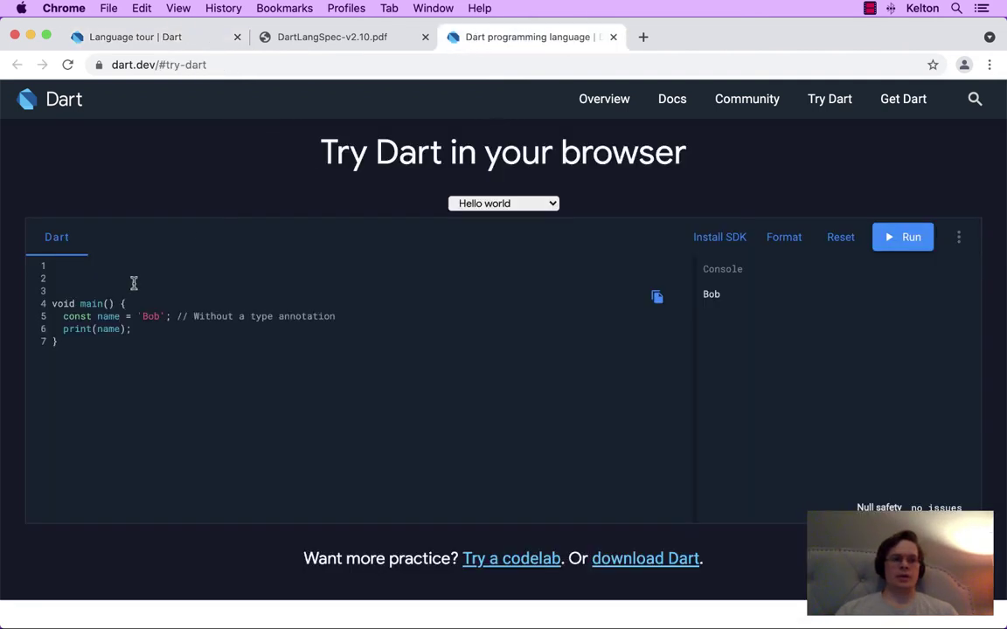
drag(61, 317, 177, 326)
key(super+v)
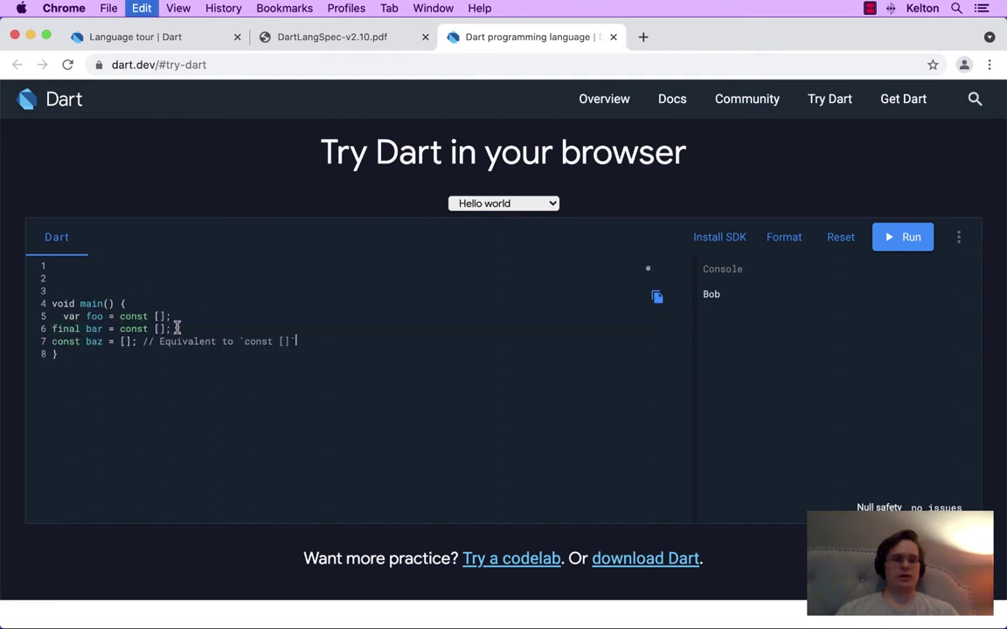
click(50, 342)
key(shift+ctrl+f)
click(194, 316)
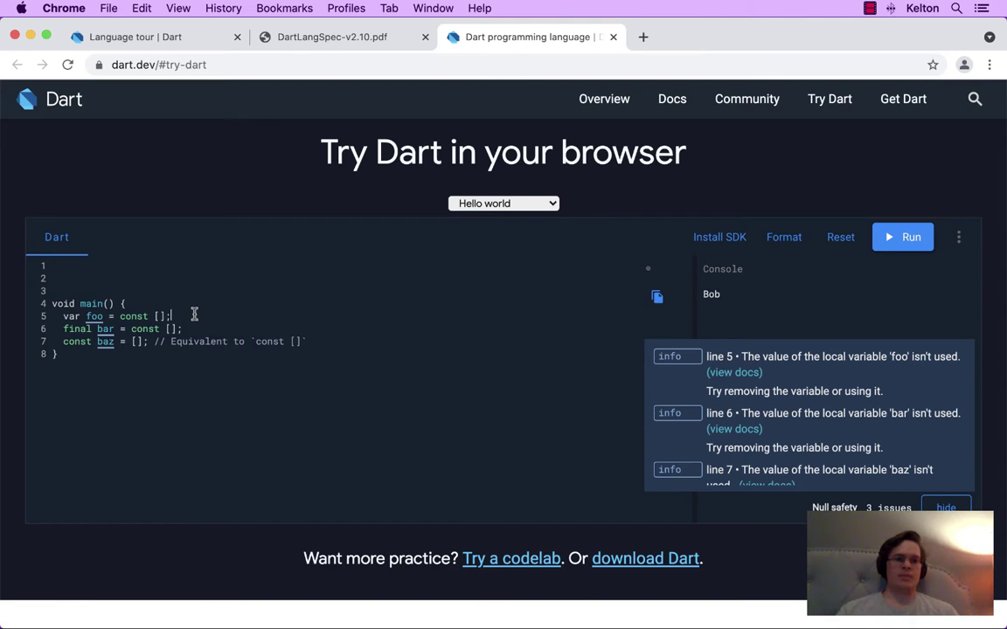
key(Return)
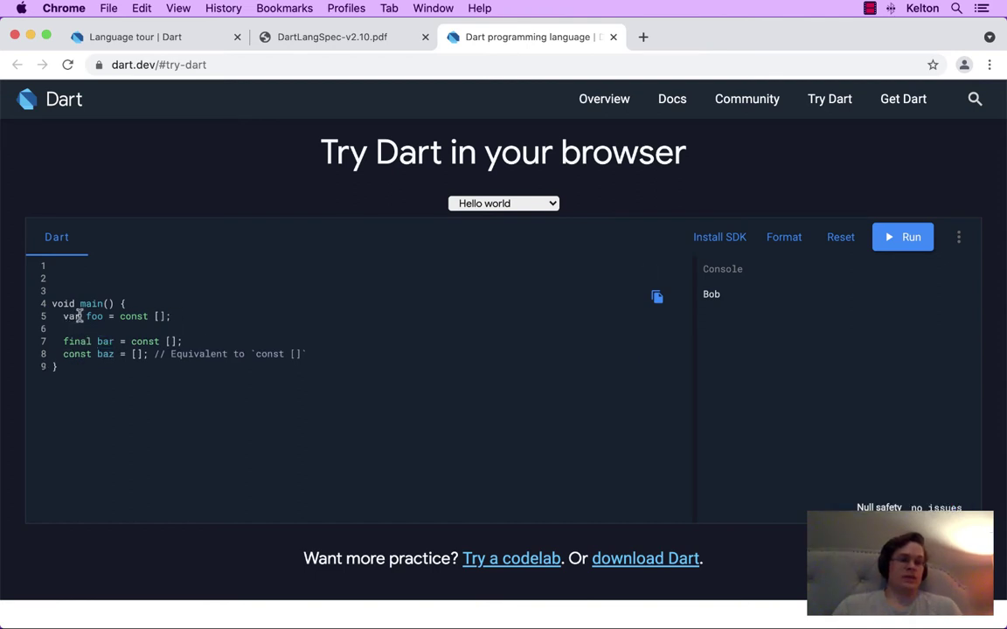
Examine the var foo declaration and its const [] initializer, comparing the variable with the constant value assigned to it.
drag(120, 316, 166, 316)
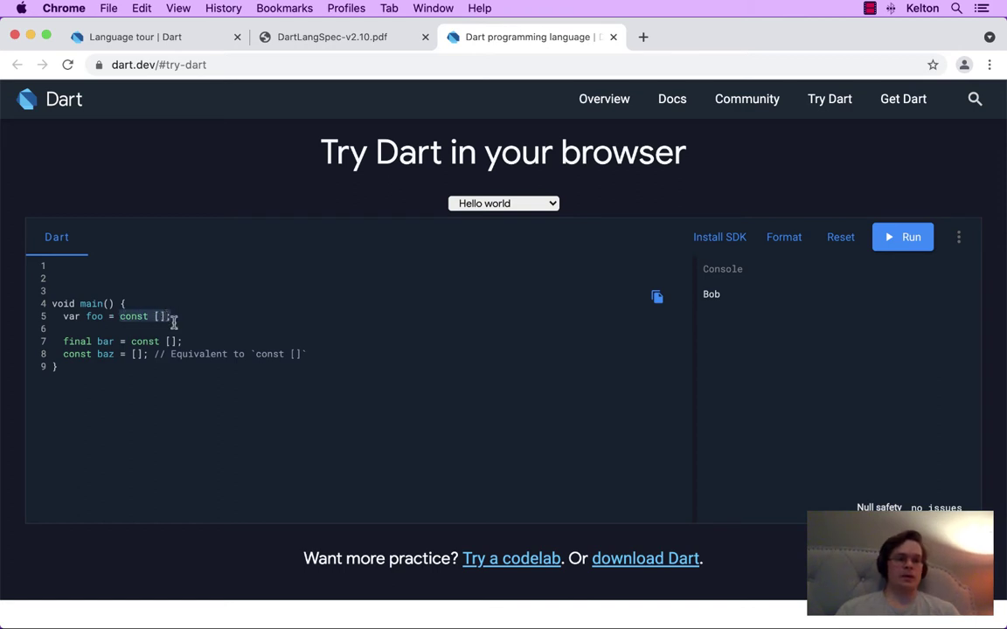
click(96, 317)
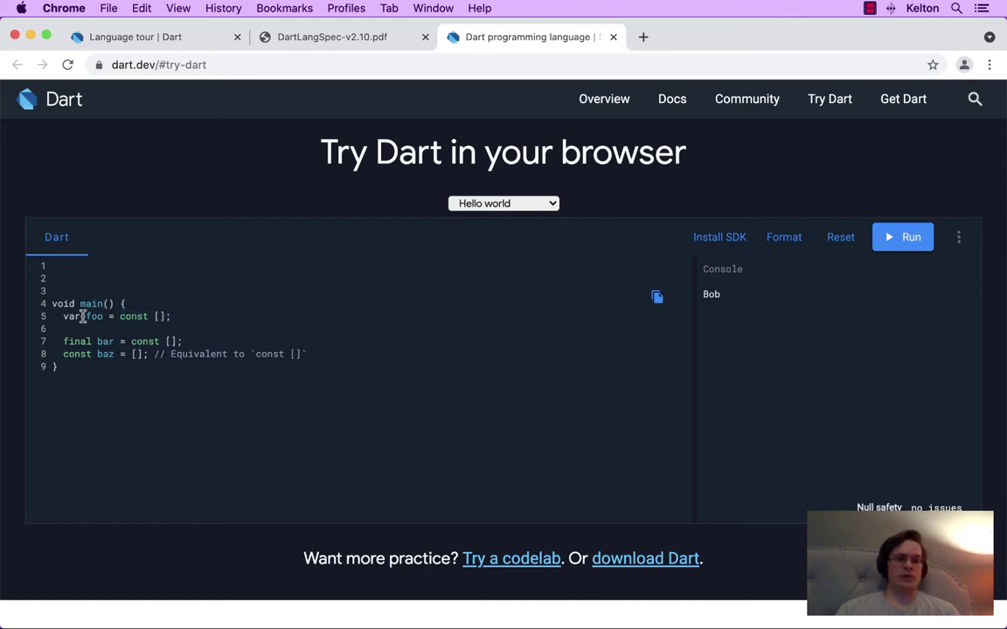
drag(86, 316, 171, 316)
click(124, 317)
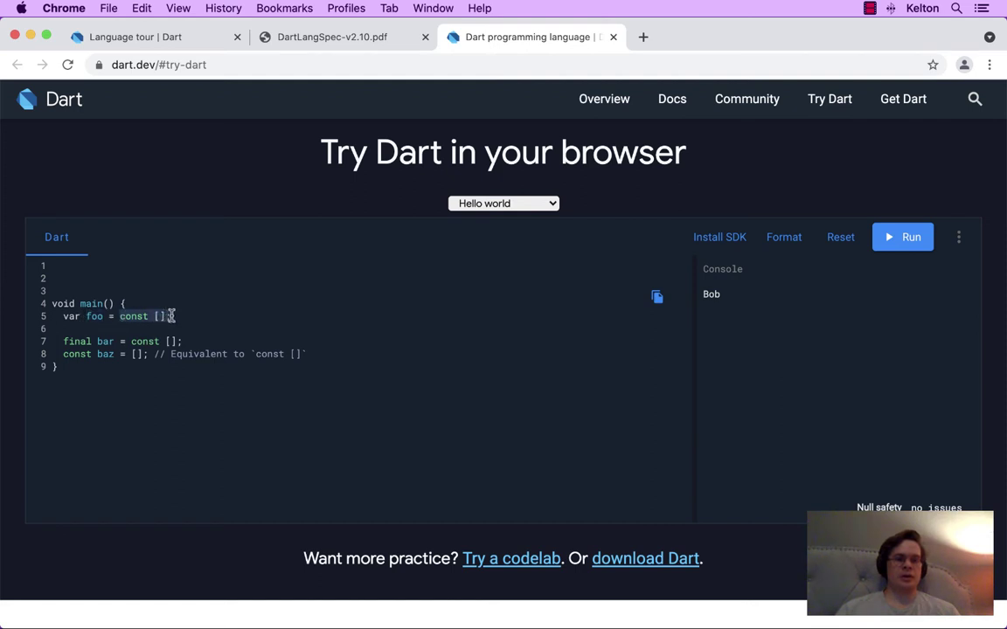
click(162, 316)
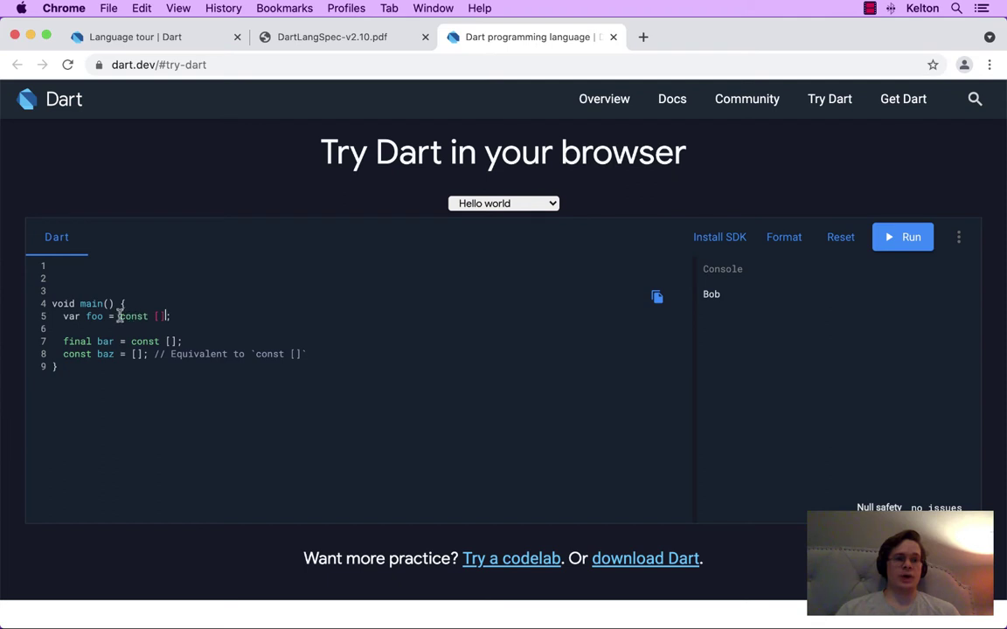
drag(120, 316, 142, 316)
click(159, 317)
double_click(139, 316)
click(159, 316)
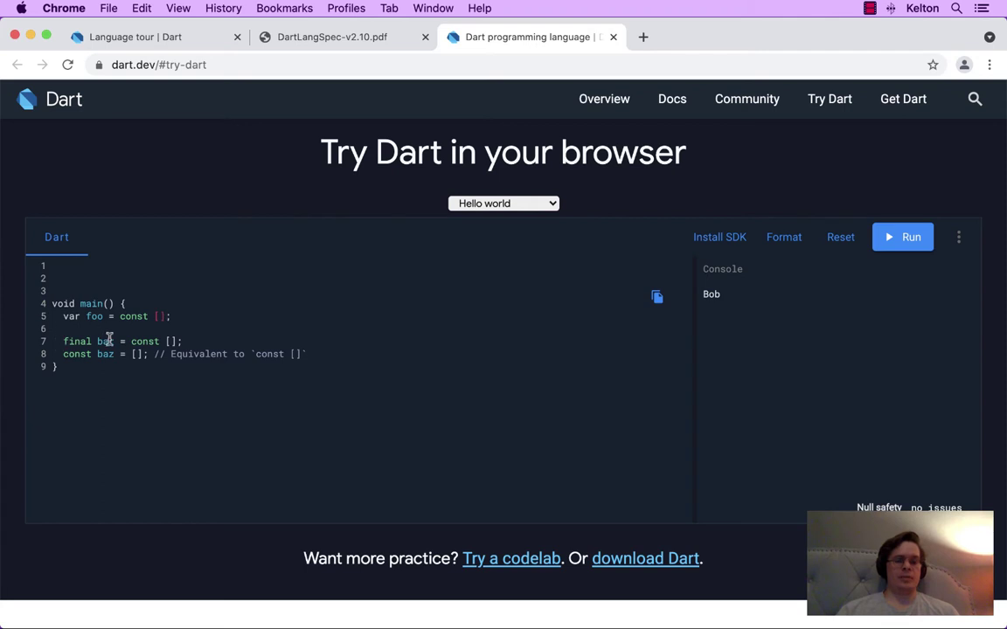
Insert a blank line after the final bar declaration and inspect its const [] initializer.
click(183, 341)
key(Return)
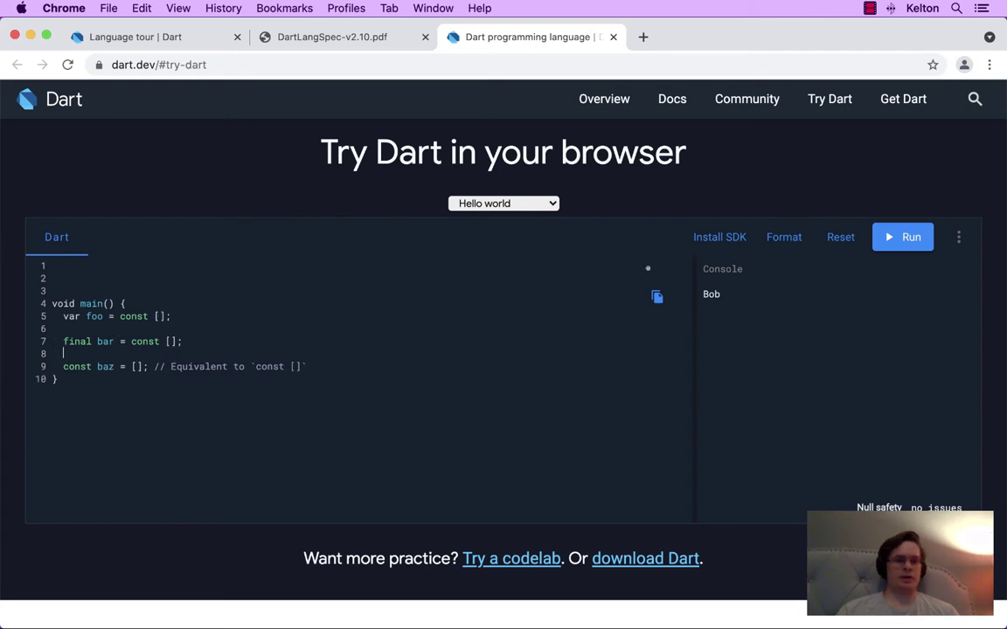
drag(133, 340, 180, 341)
click(180, 341)
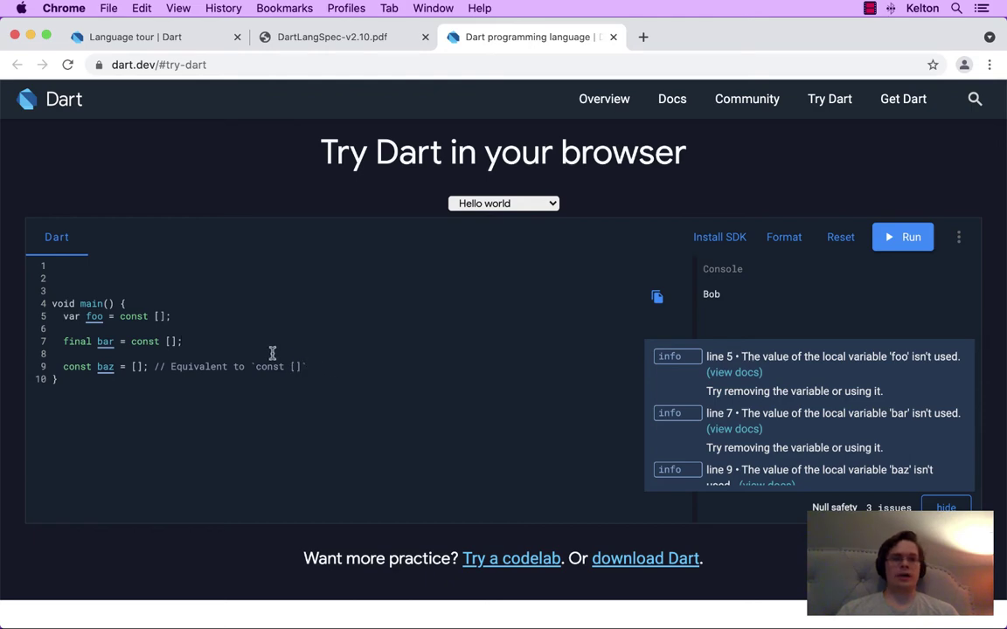
Reread the language tour's passage on omitting const and reassigning non-final variables, focusing on foo and its const [] value.
click(153, 37)
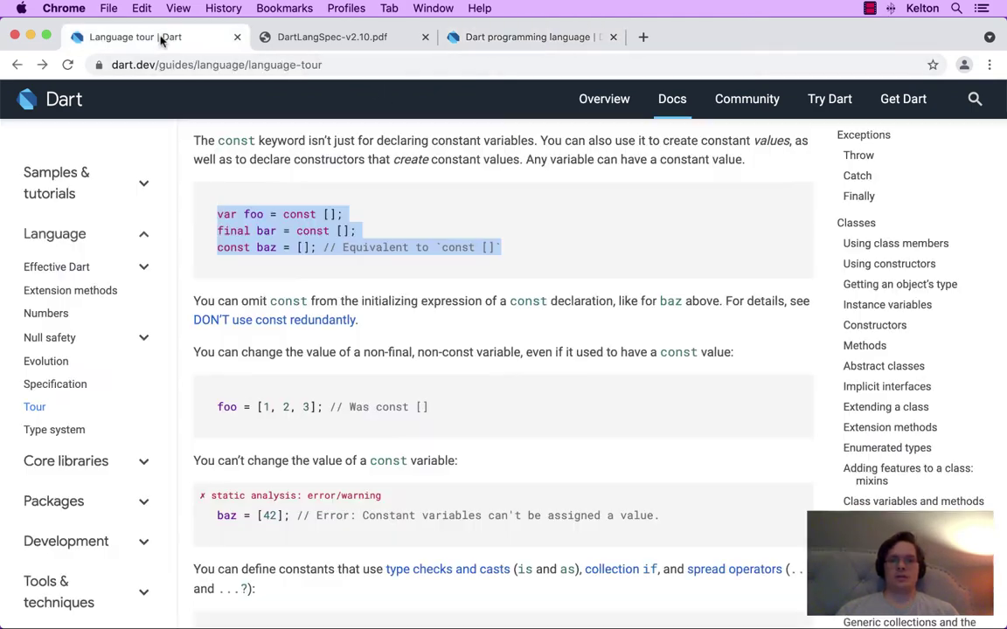
click(589, 263)
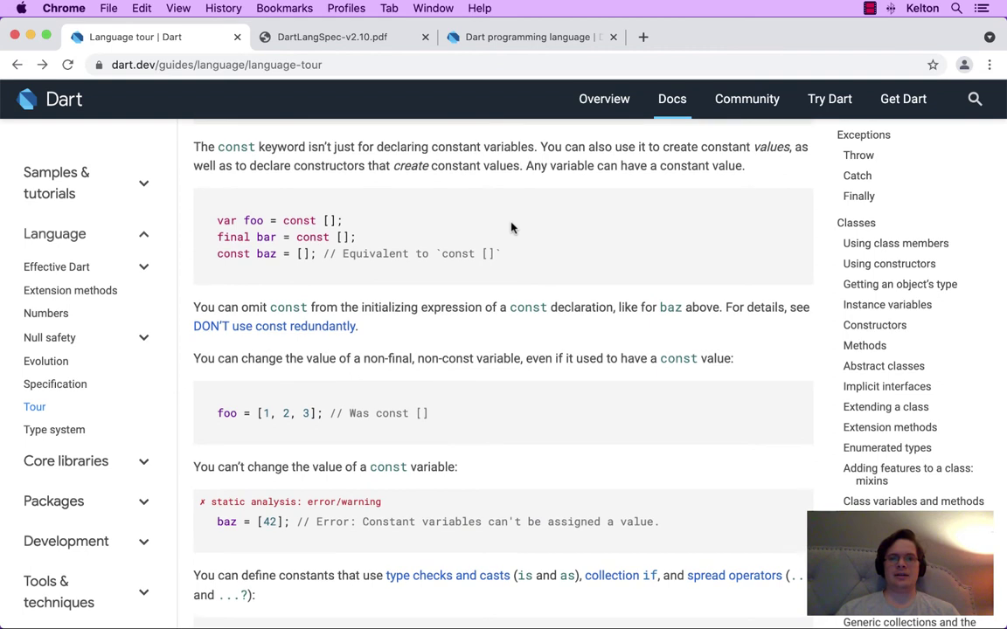
scroll(512, 227, down, 1)
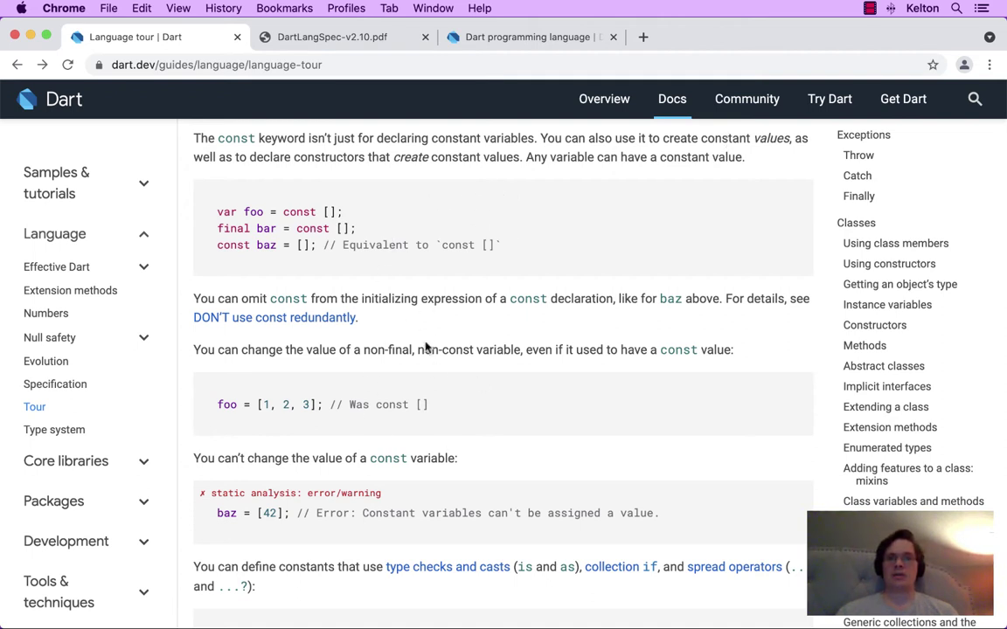
scroll(479, 327, down, 1)
scroll(479, 326, up, 1)
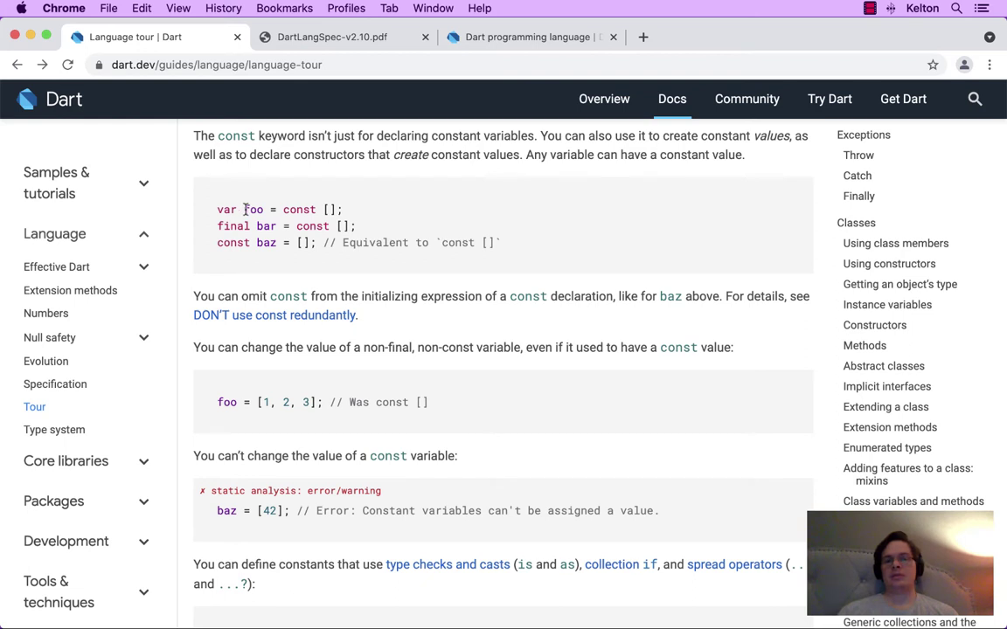
drag(245, 209, 356, 210)
click(299, 207)
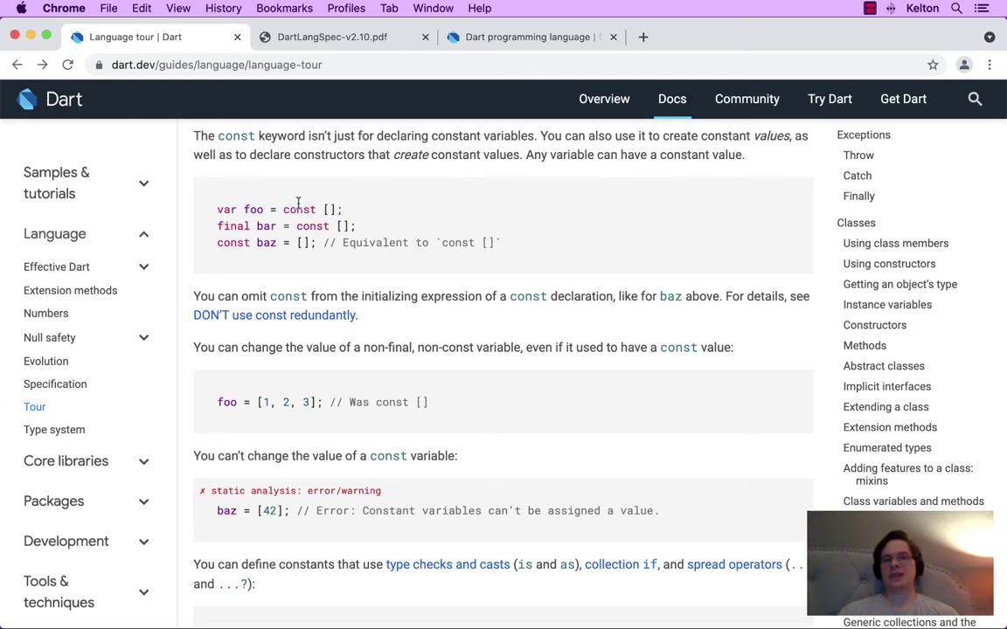
drag(283, 210, 345, 210)
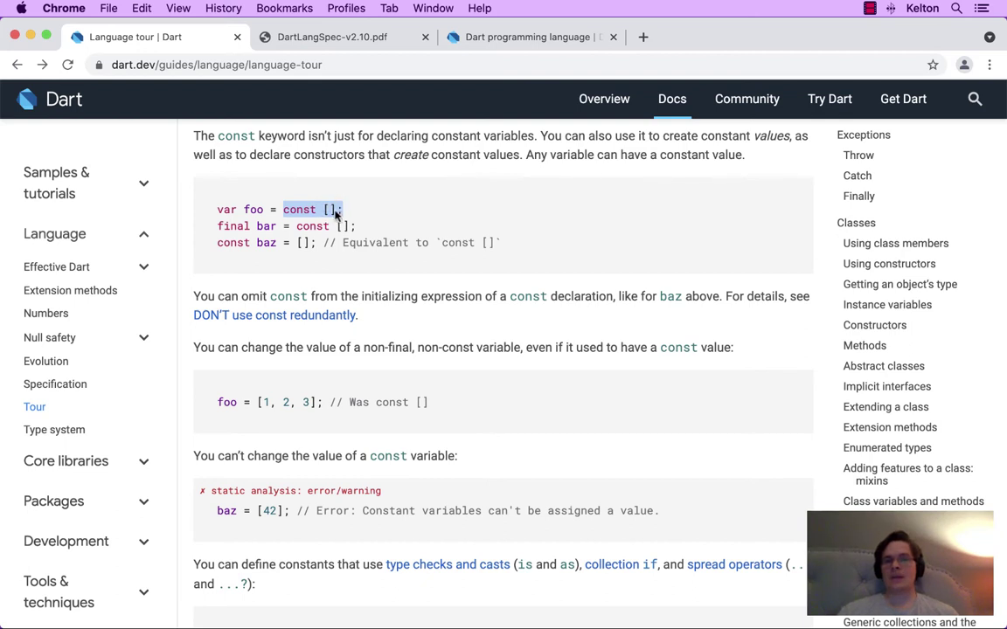
click(351, 207)
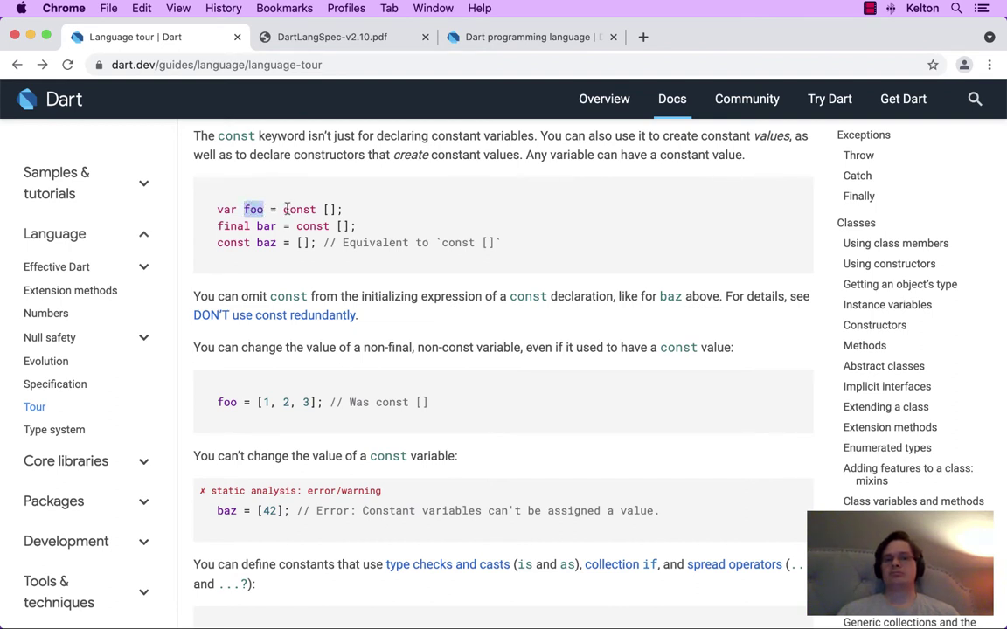
drag(284, 209, 378, 212)
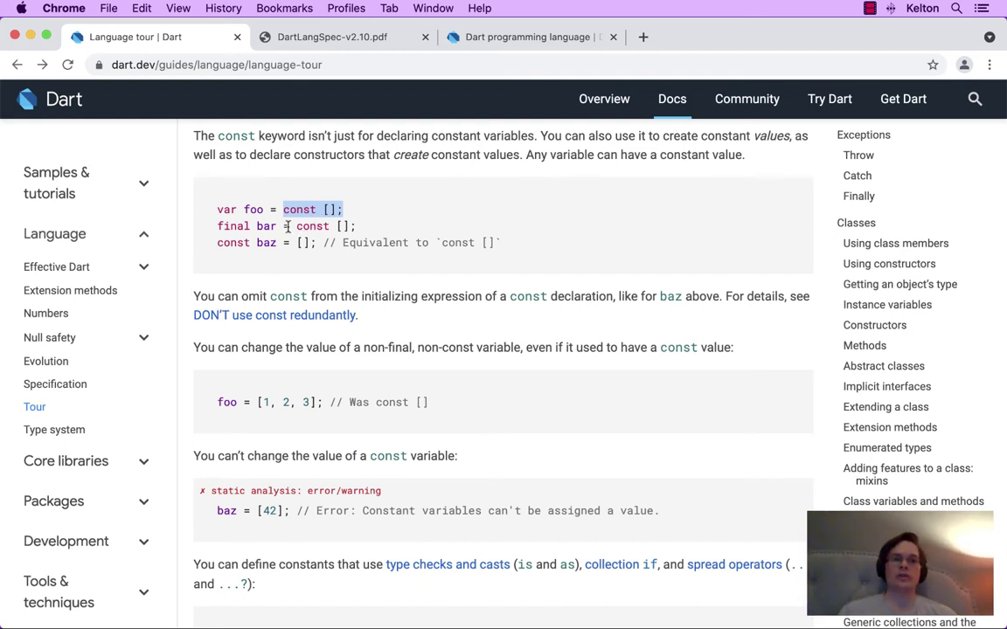
click(217, 199)
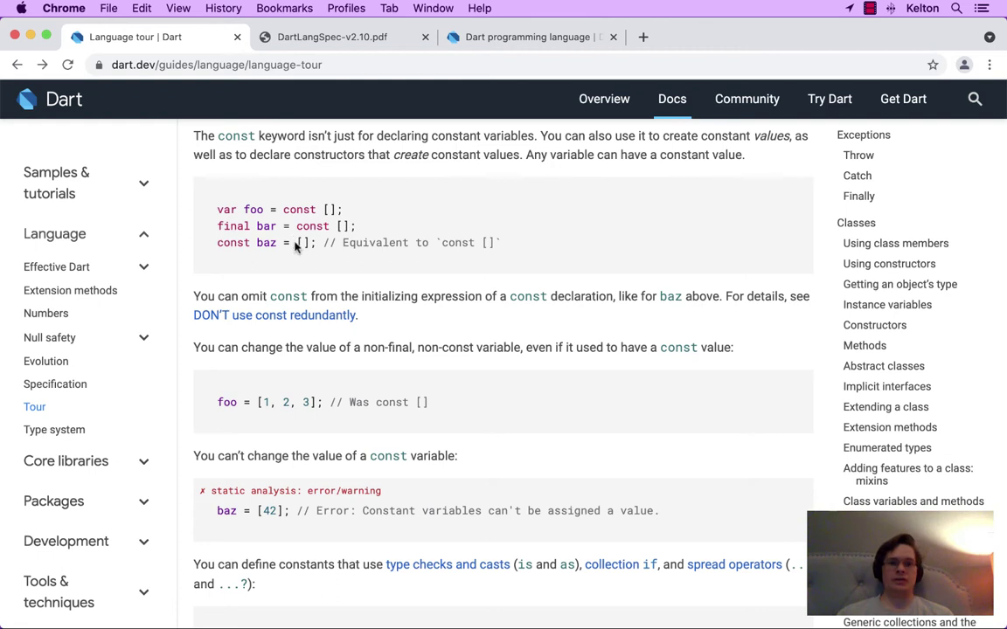
Add the const keyword before the empty list in the editor's baz declaration and review the analysis messages.
click(459, 39)
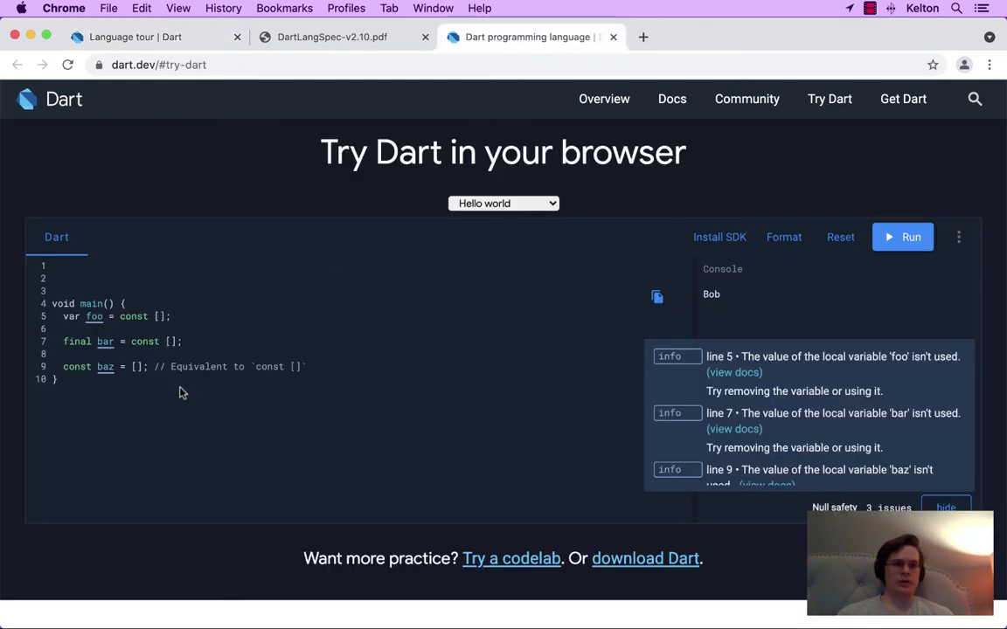
click(132, 366)
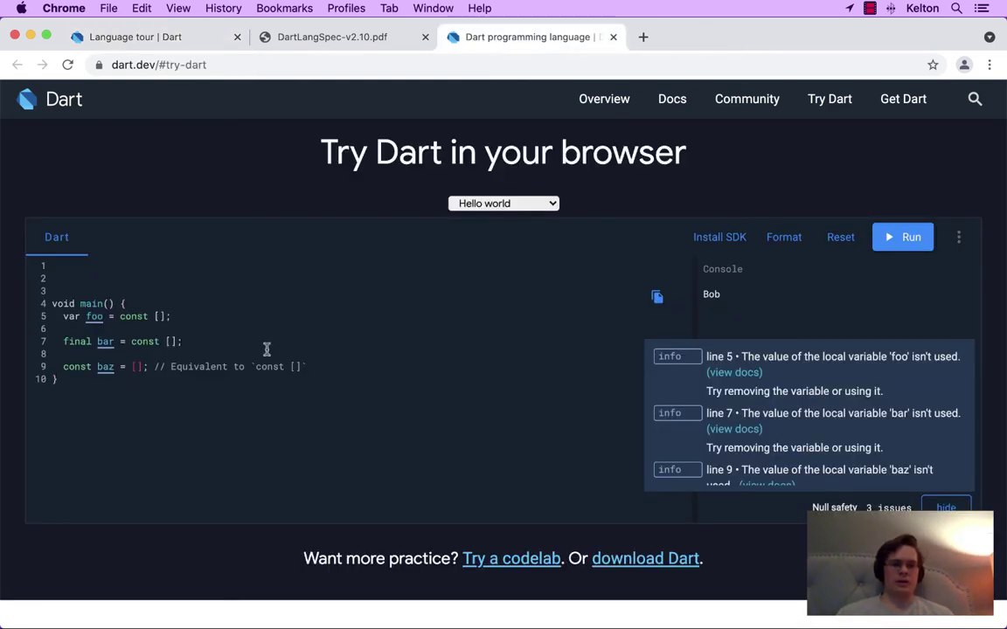
text(const)
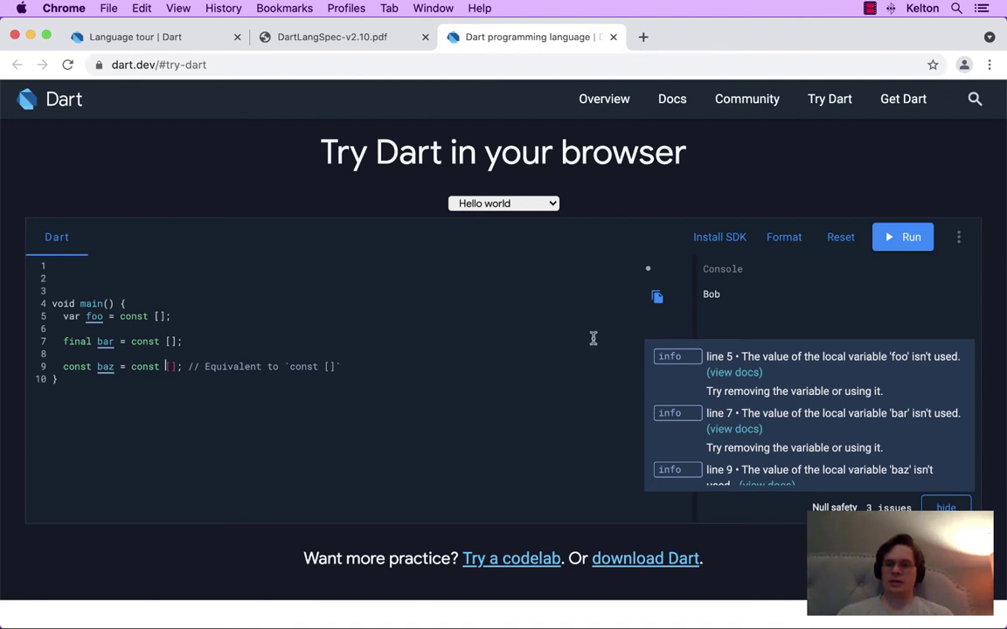
scroll(706, 450, down, 1)
scroll(707, 450, up, 1)
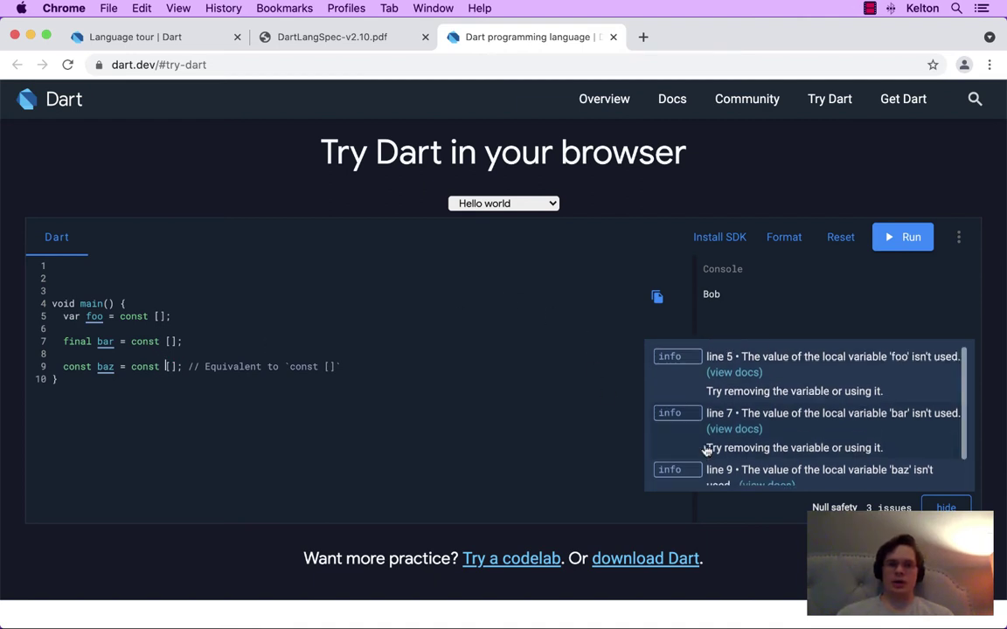
scroll(706, 450, down, 1)
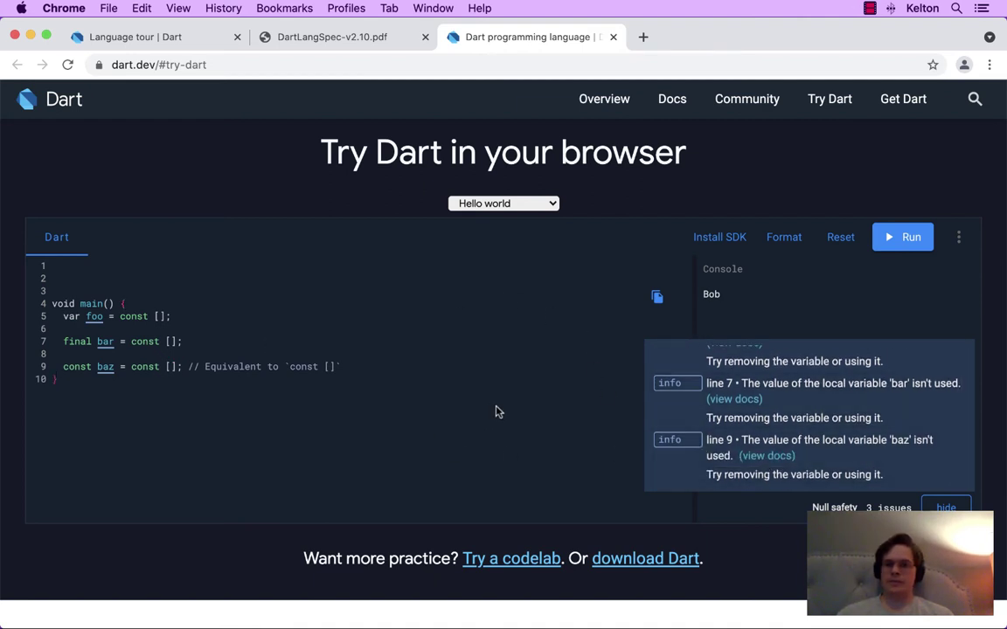
Run the program with the explicit const initializer on baz and check the console and analysis messages.
key(super+s)
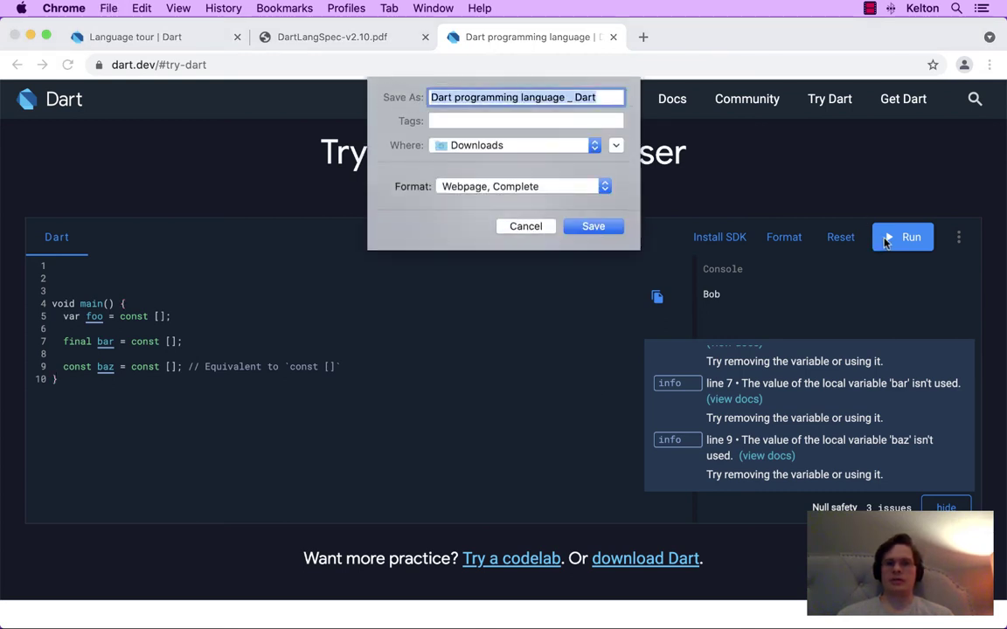
click(527, 227)
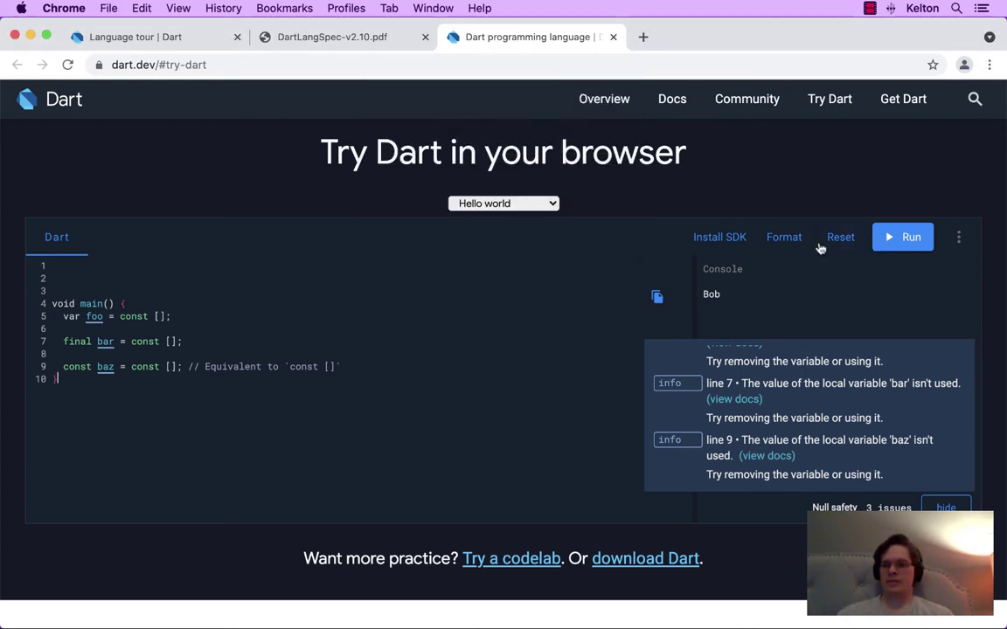
click(896, 240)
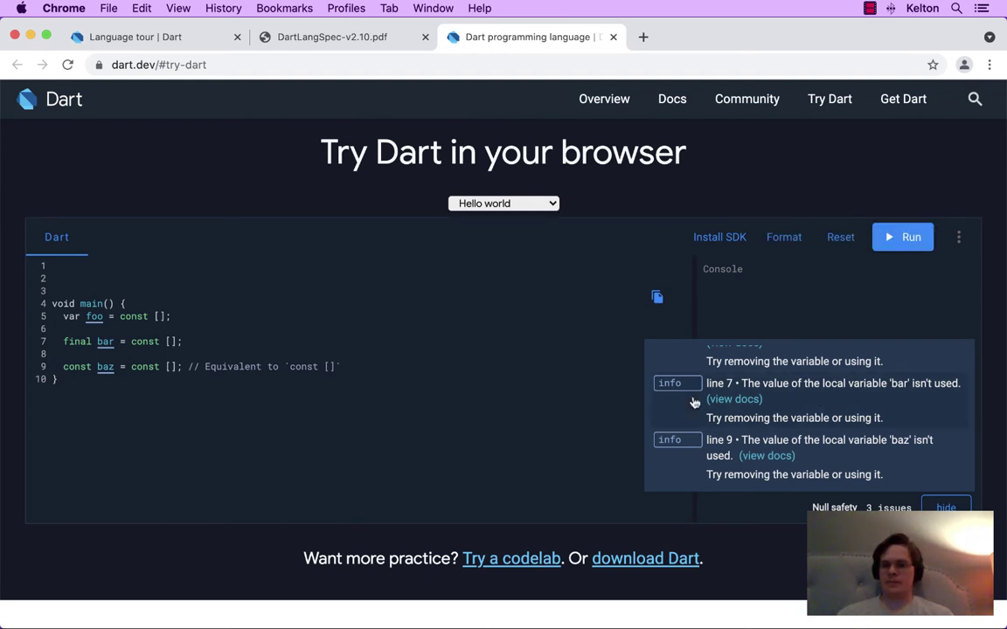
scroll(716, 406, down, 1)
scroll(726, 448, up, 1)
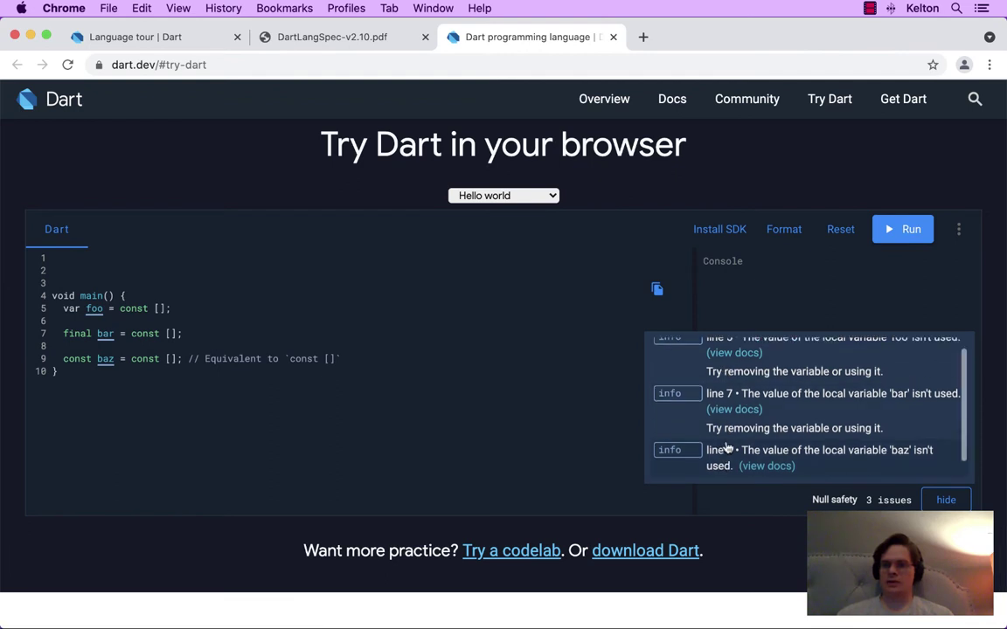
Remove the const keyword before the empty list in the editor's baz declaration and review the analysis messages.
scroll(726, 447, up, 1)
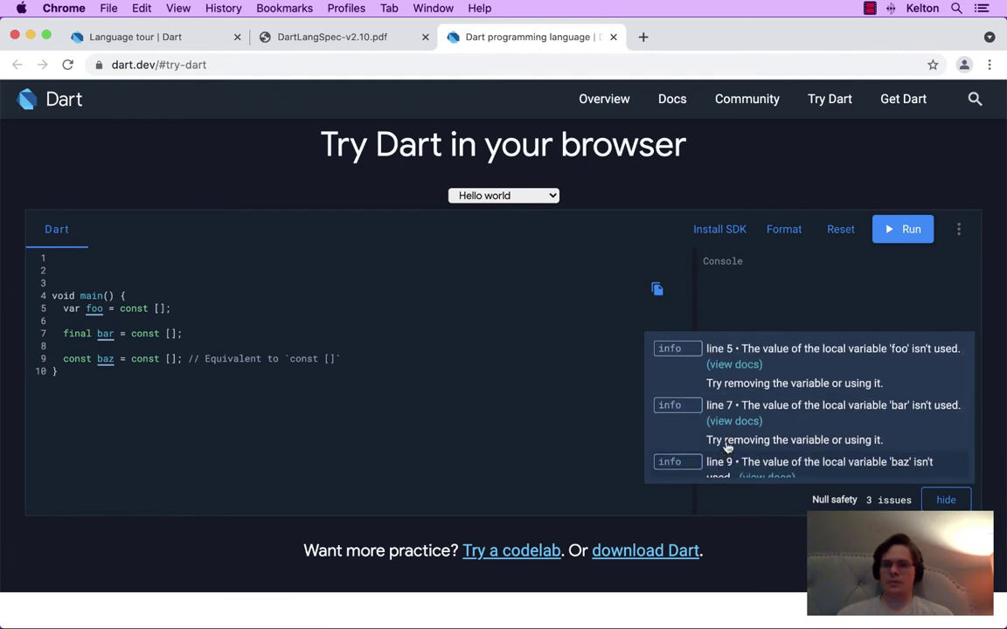
scroll(726, 448, down, 2)
scroll(726, 447, up, 2)
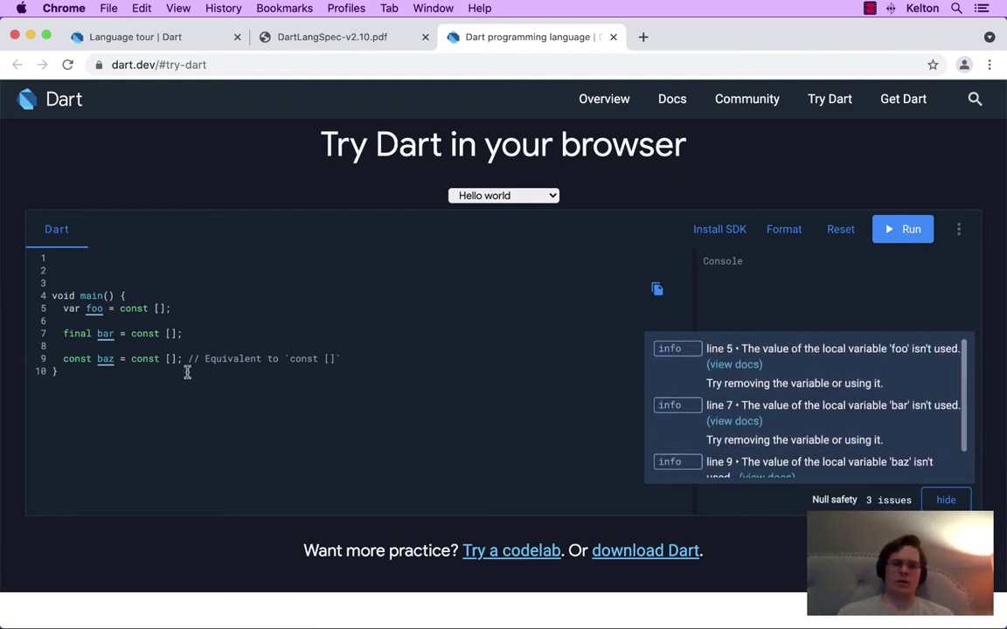
key(BackSpace)
key(BackSpace)
key(BackSpace)
key(BackSpace)
key(BackSpace)
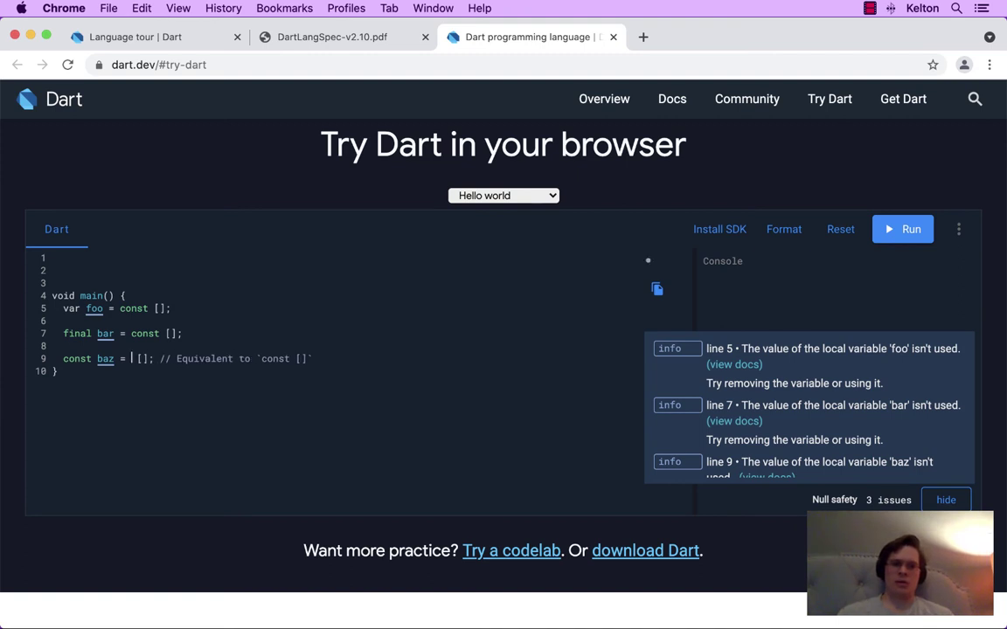
click(347, 335)
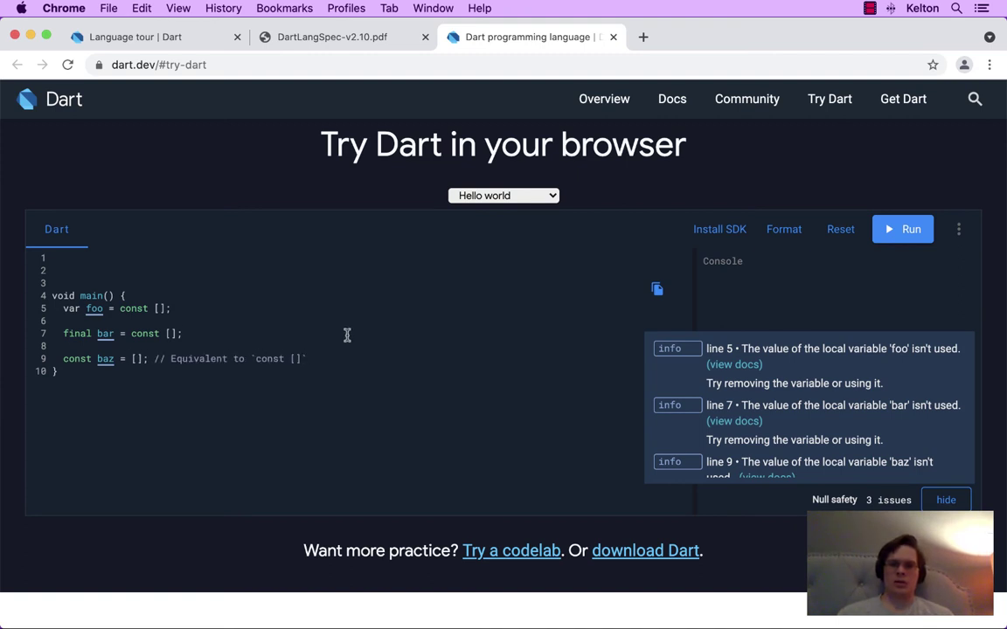
scroll(690, 418, down, 1)
scroll(688, 418, up, 1)
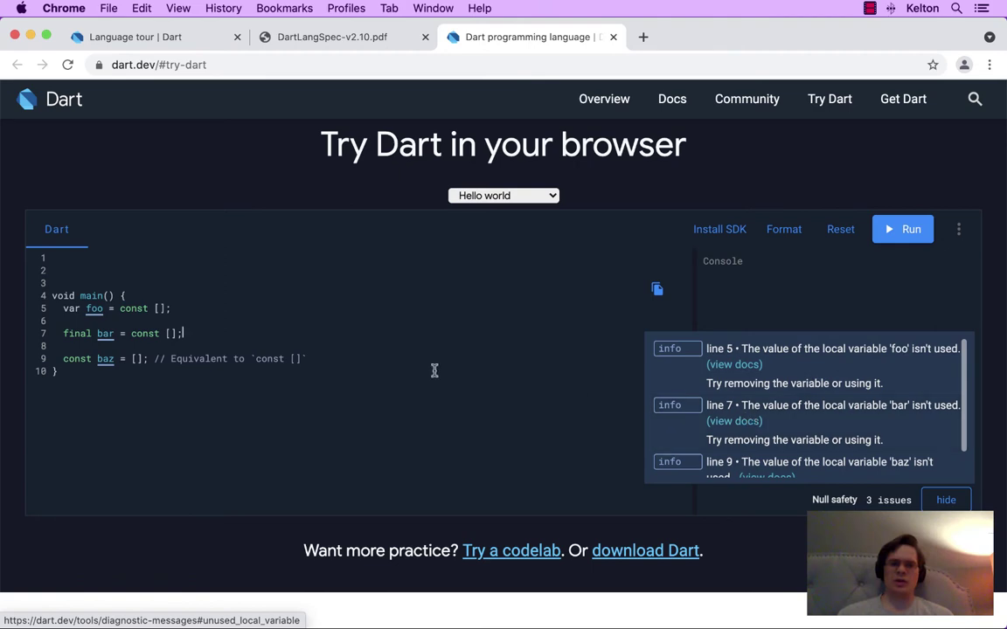
click(127, 359)
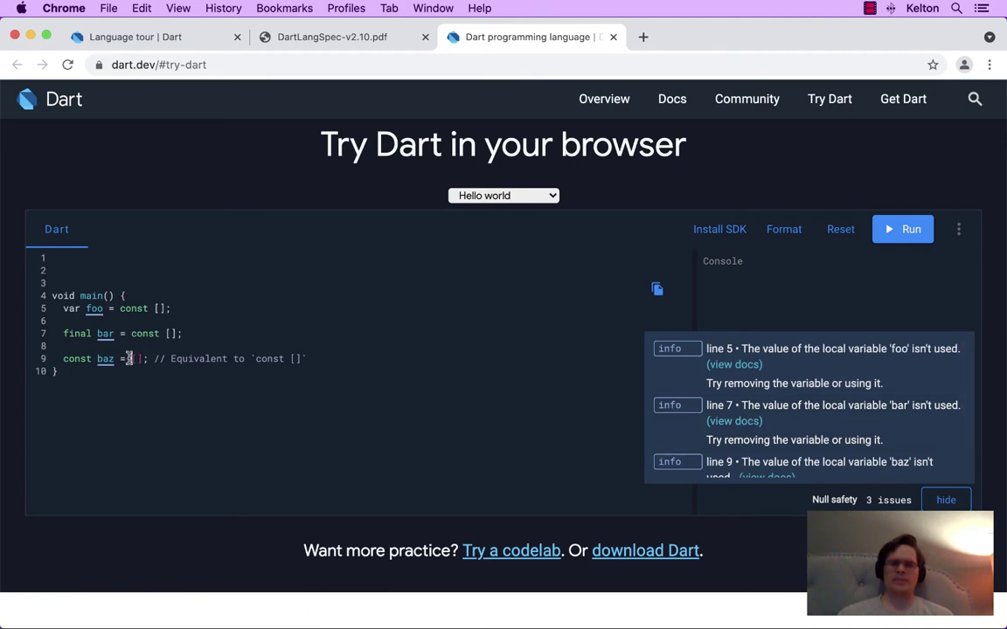
Return to the language tour and reread the const baz = [] example with its explanation of omitting const from the initializer.
click(170, 38)
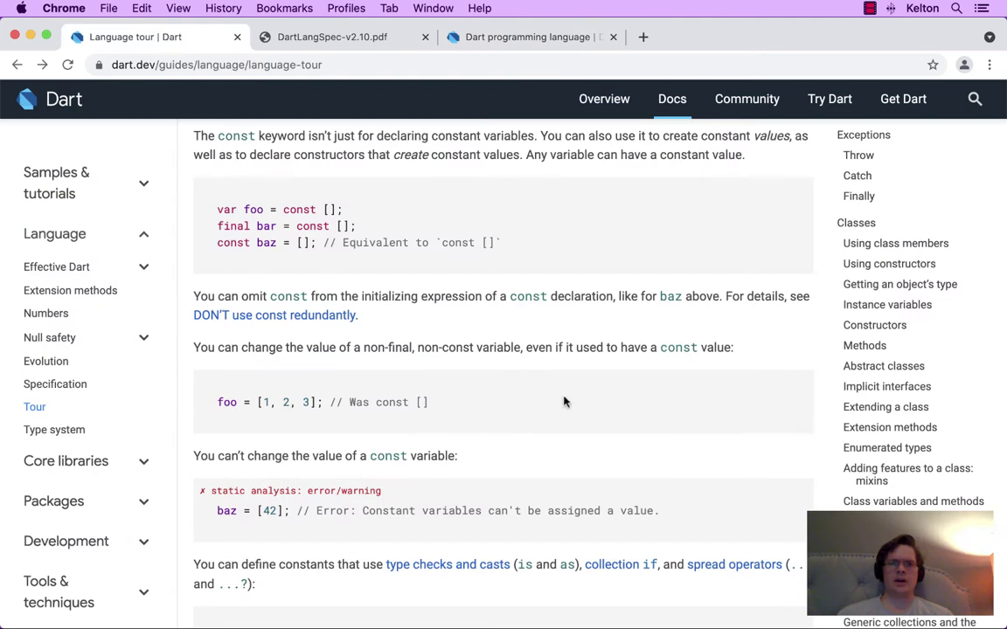
scroll(562, 400, down, 3)
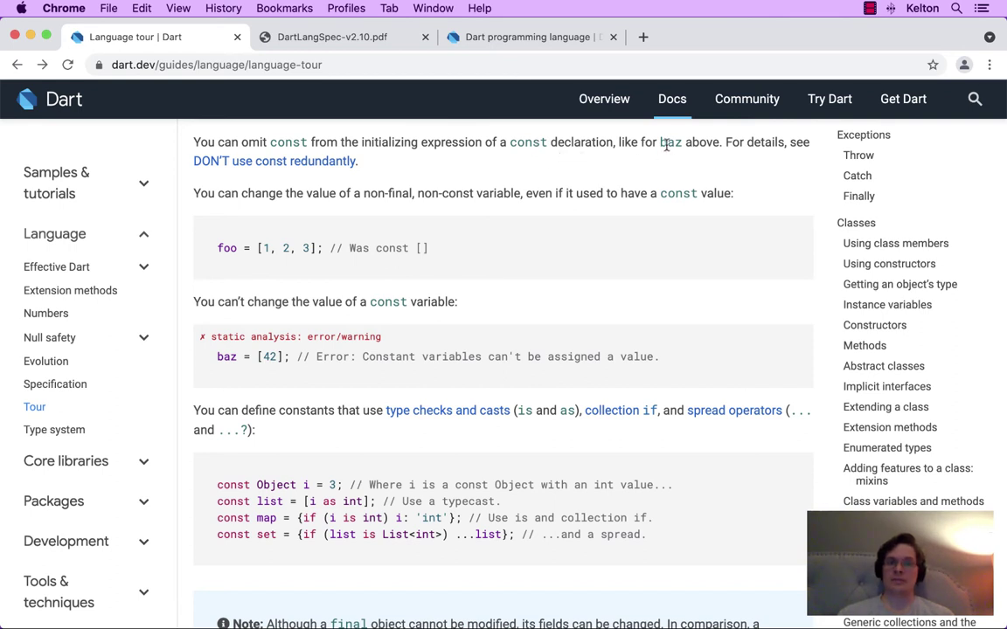
scroll(589, 248, up, 2)
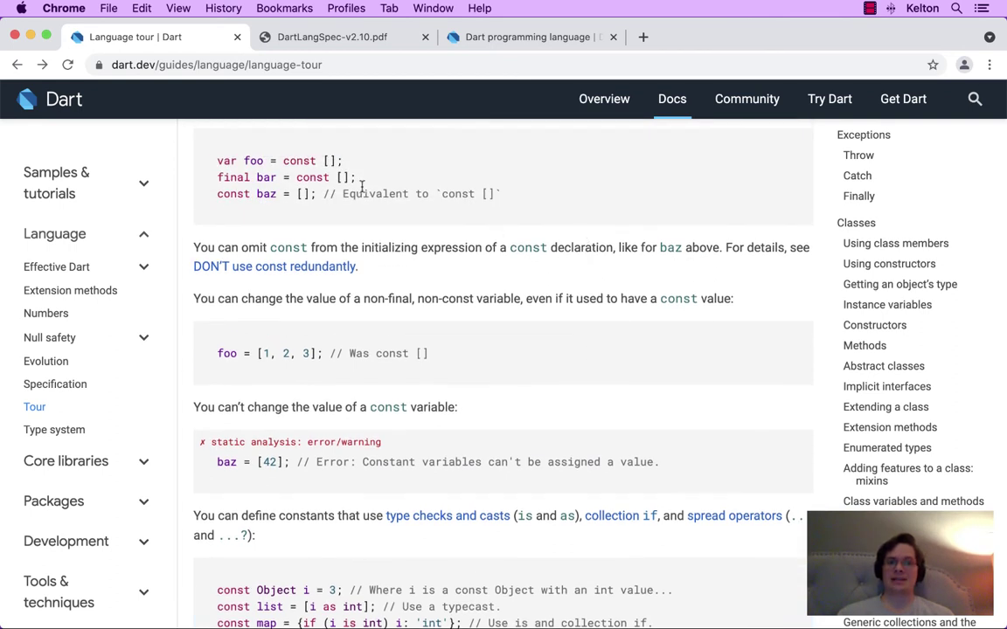
drag(217, 199, 455, 207)
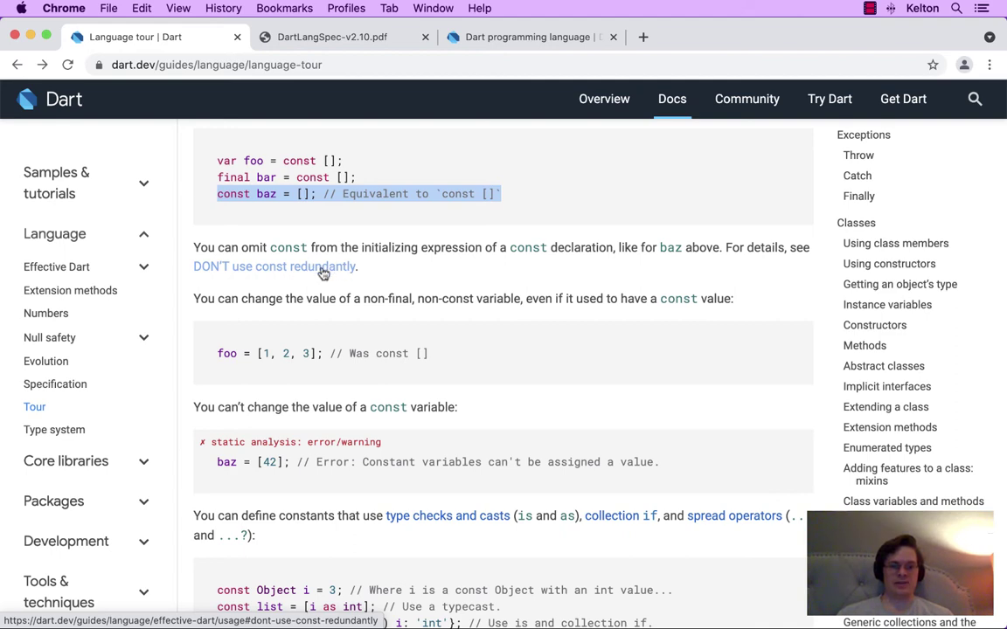
scroll(418, 281, down, 2)
scroll(418, 281, down, 5)
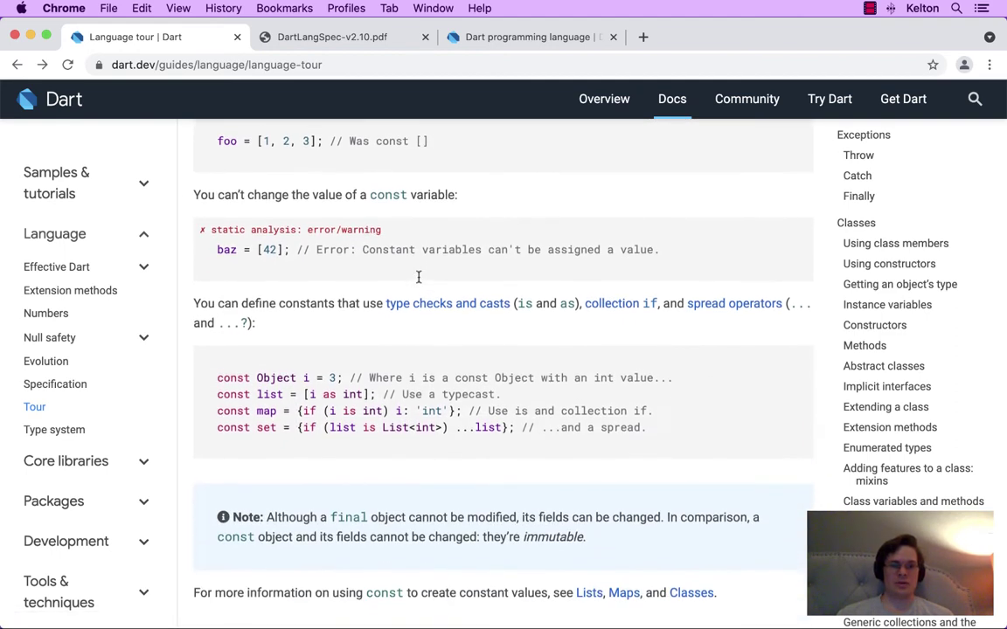
scroll(417, 281, up, 4)
scroll(418, 281, up, 1)
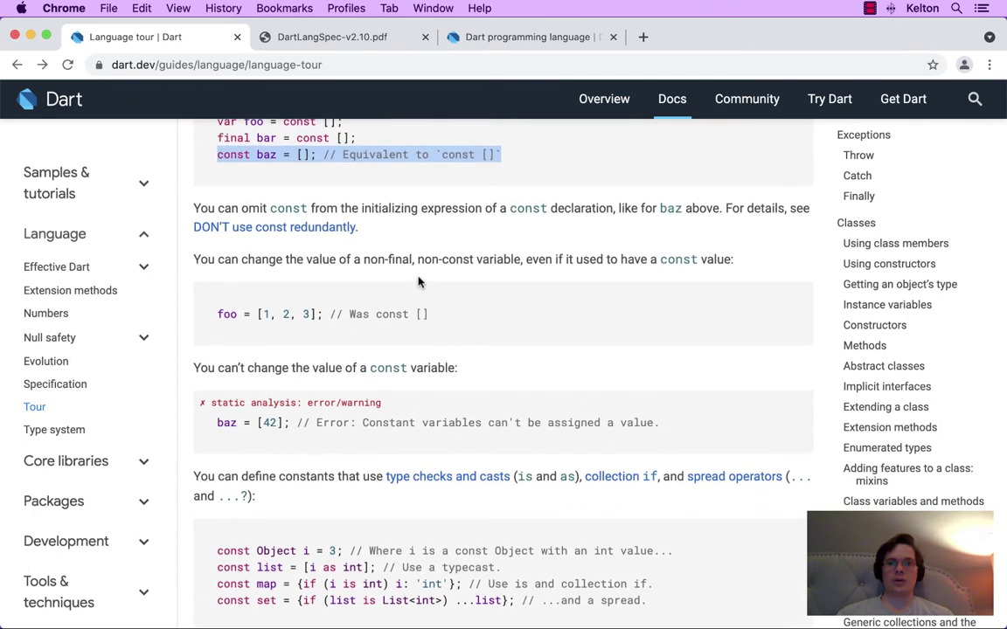
Open the linked "DON'T use const redundantly" guideline in a new browser tab and place it after the Dart editor's tab.
scroll(418, 282, down, 2)
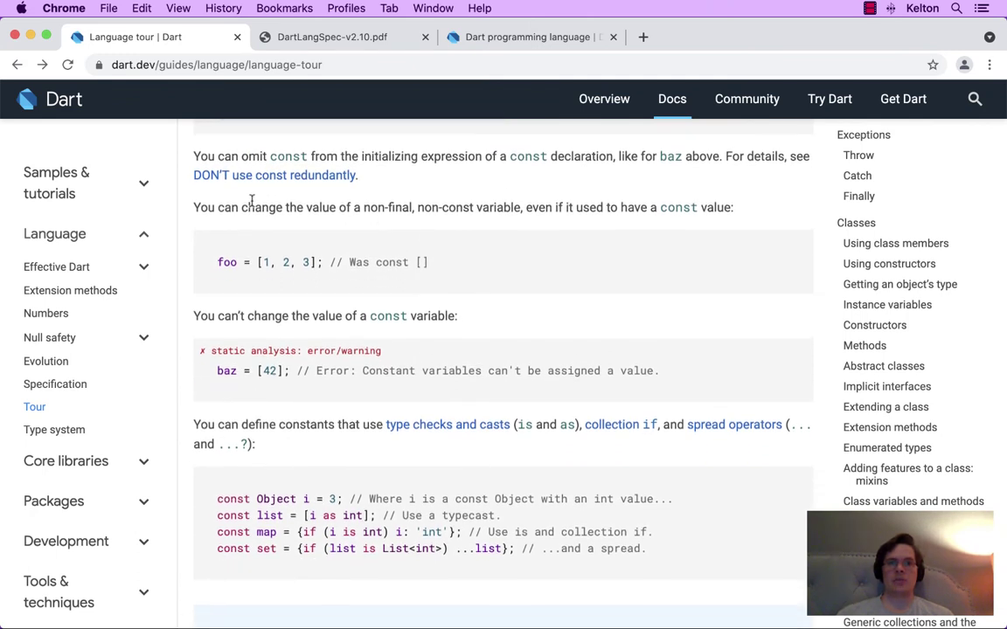
super+click(317, 176)
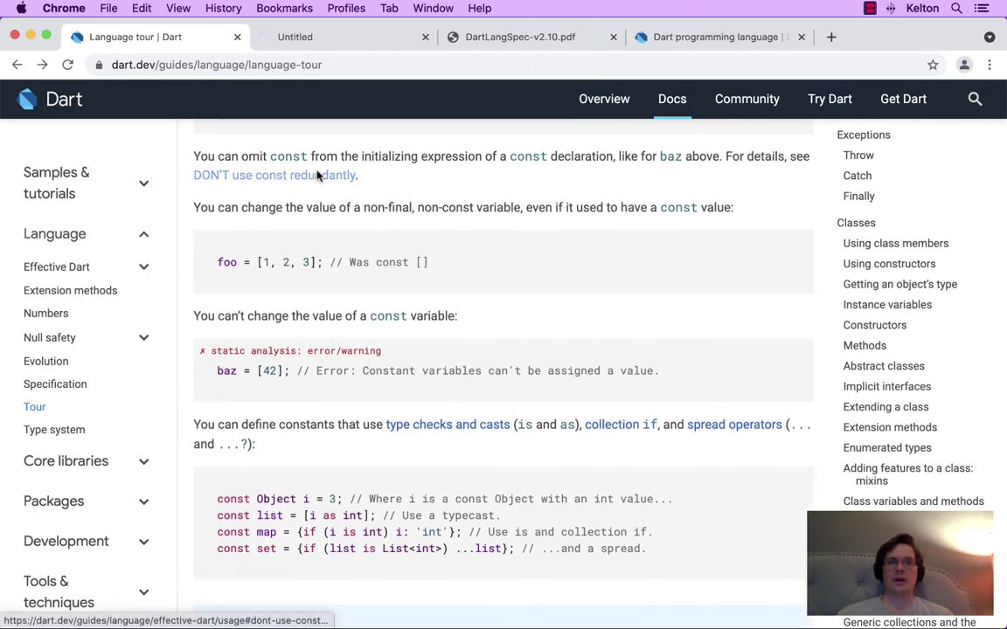
drag(301, 33, 671, 33)
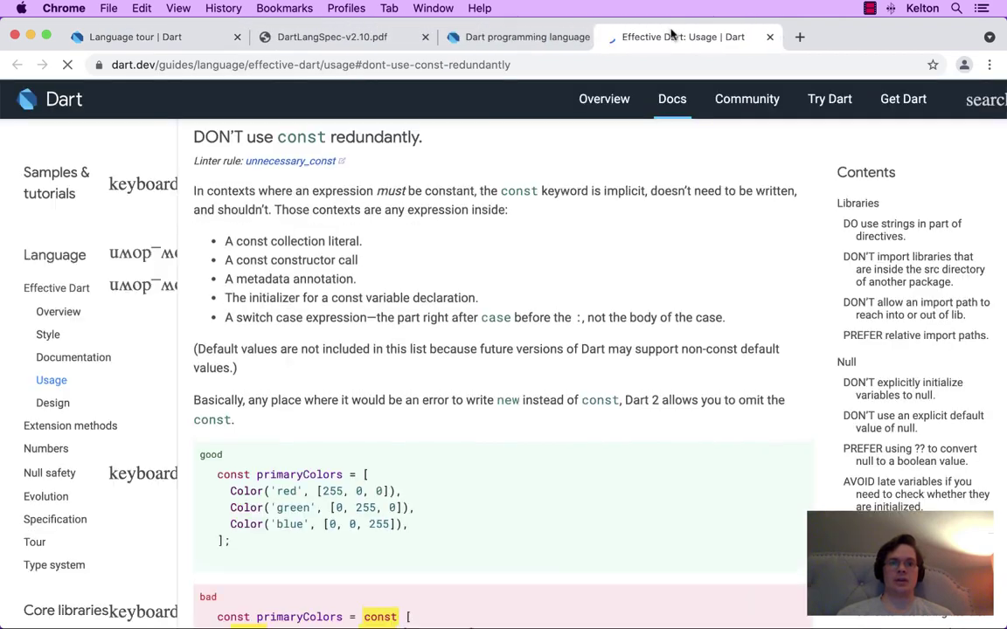
Return to the Dart Language tour page and examine the const baz declaration in the constant values example.
click(173, 38)
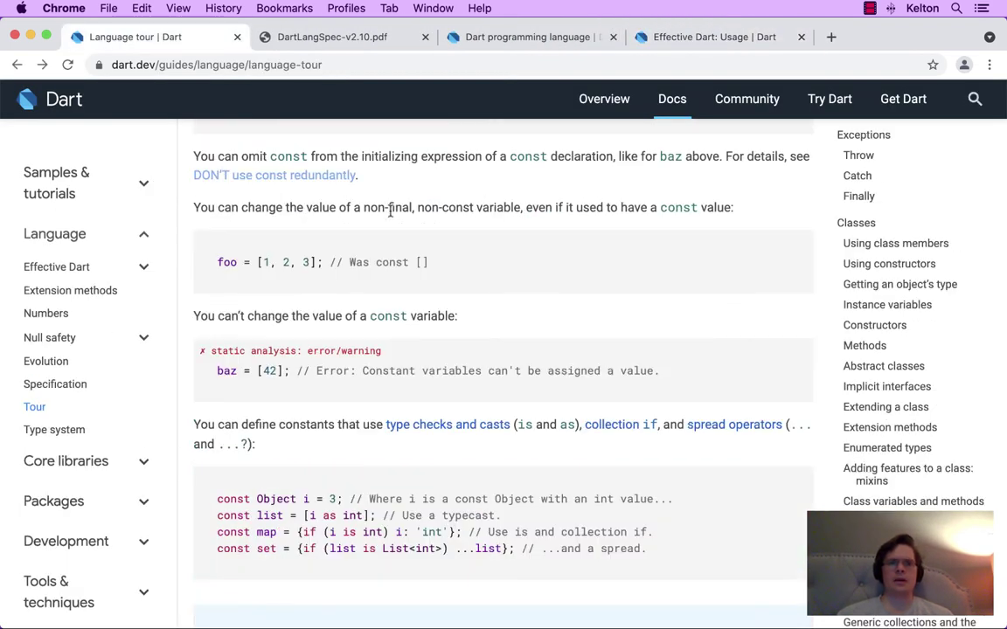
scroll(279, 218, up, 2)
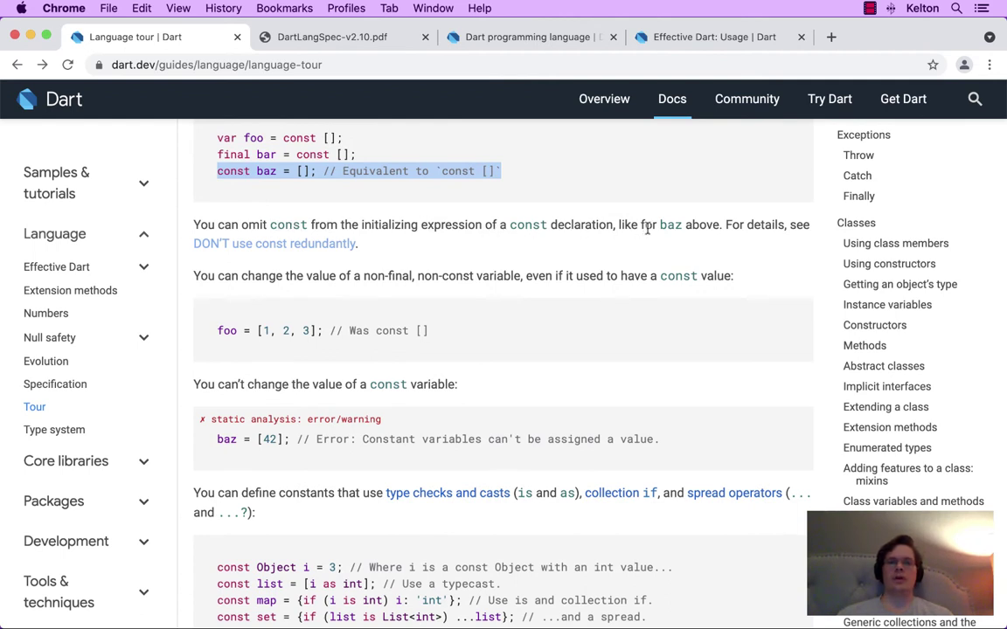
click(368, 181)
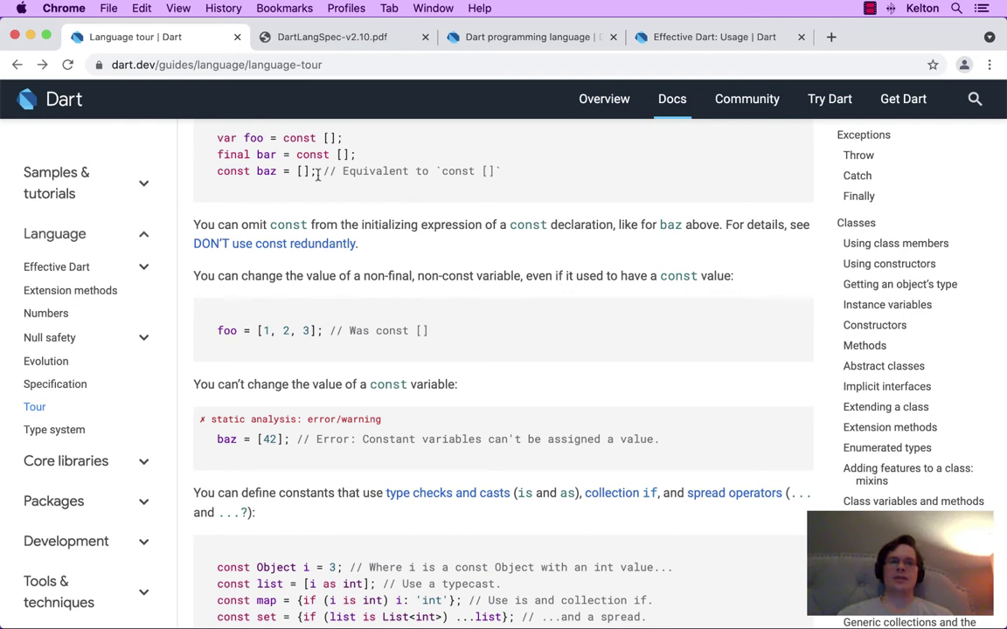
drag(294, 169, 292, 170)
drag(290, 171, 288, 174)
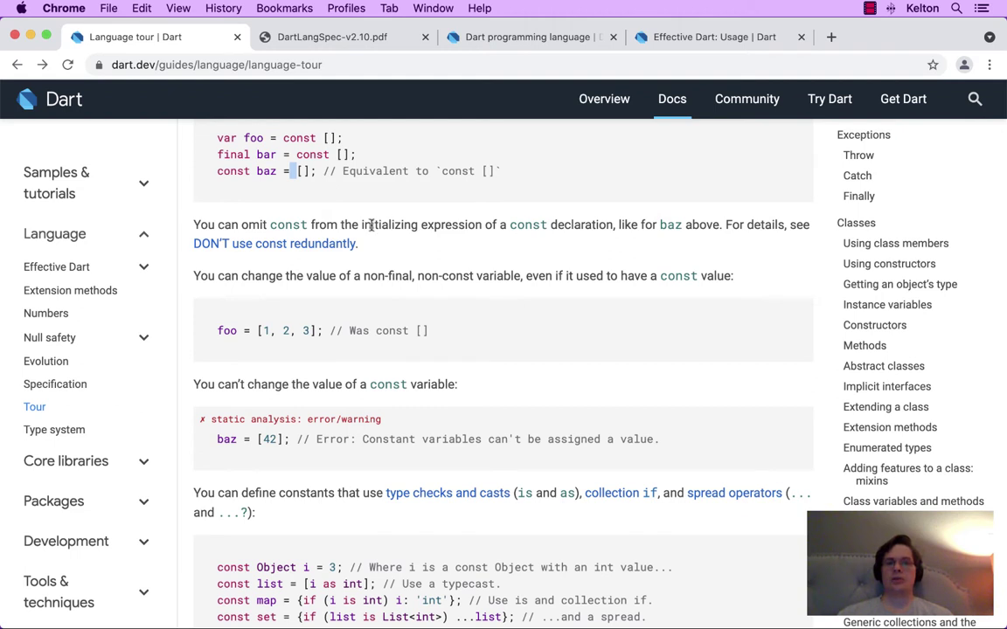
click(288, 171)
drag(215, 172, 334, 178)
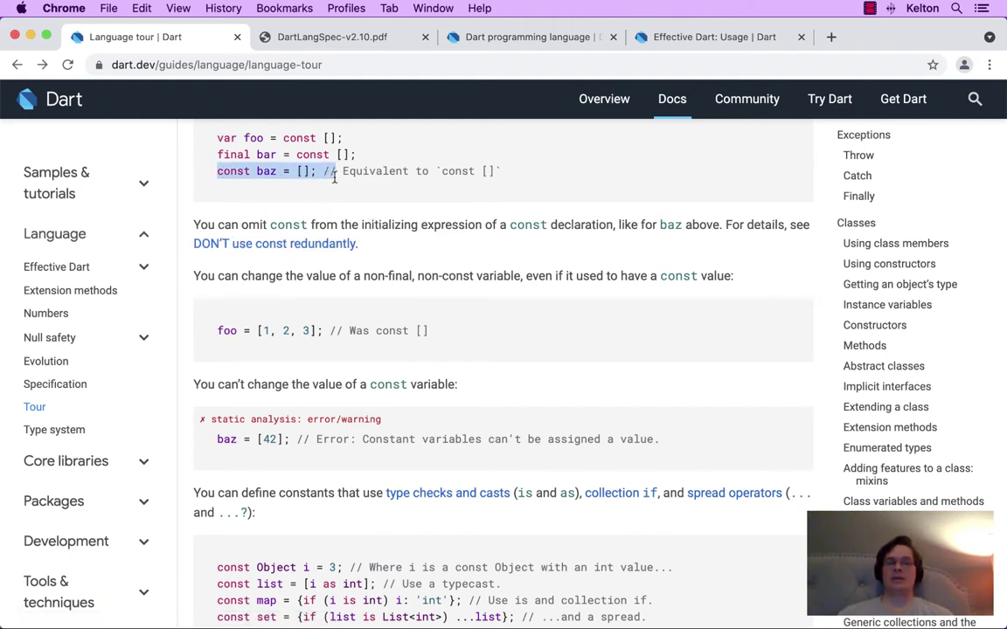
click(334, 178)
Read through the final and const examples in the Language tour, including reassignment of foo and baz.
scroll(454, 253, up, 5)
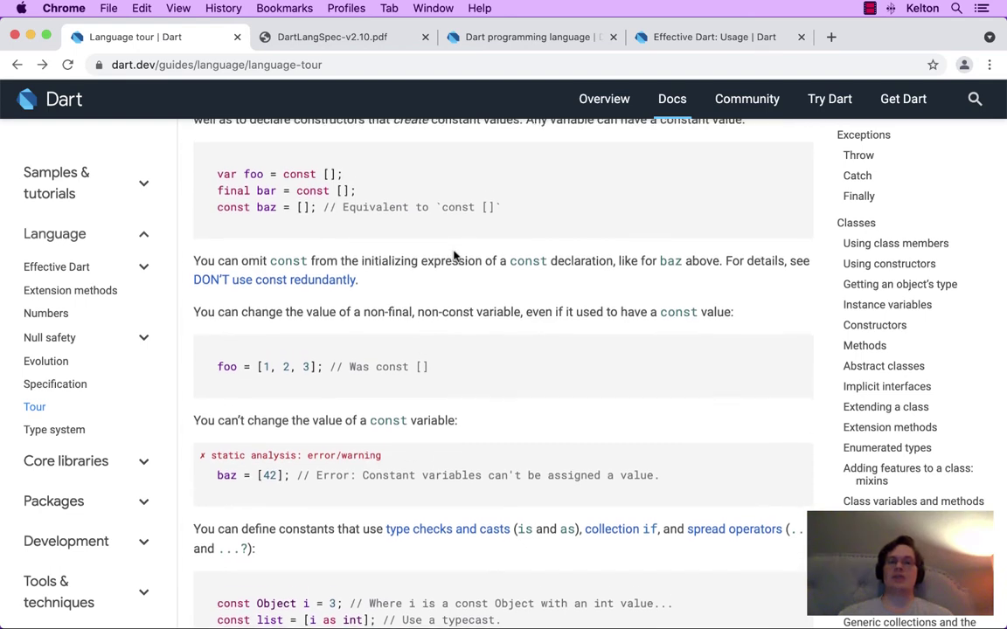
scroll(453, 256, up, 6)
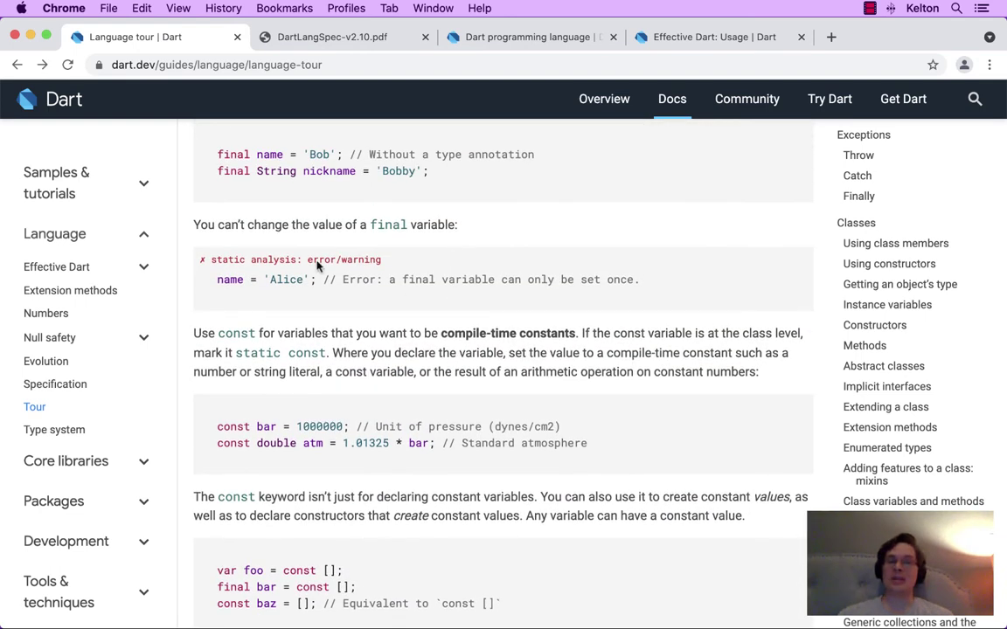
scroll(382, 326, up, 2)
scroll(382, 326, down, 9)
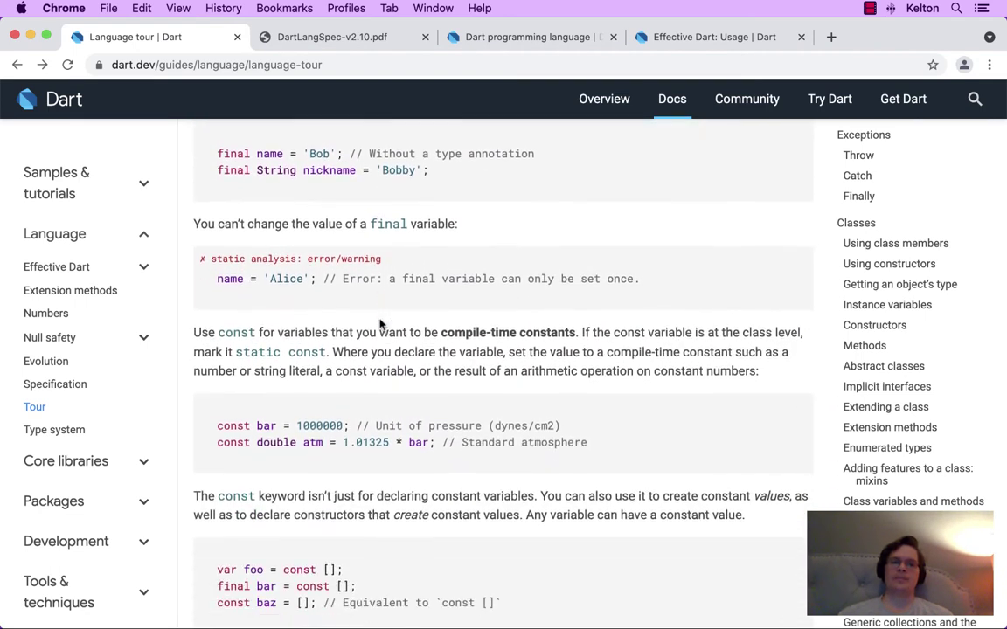
scroll(379, 319, down, 3)
scroll(380, 321, down, 1)
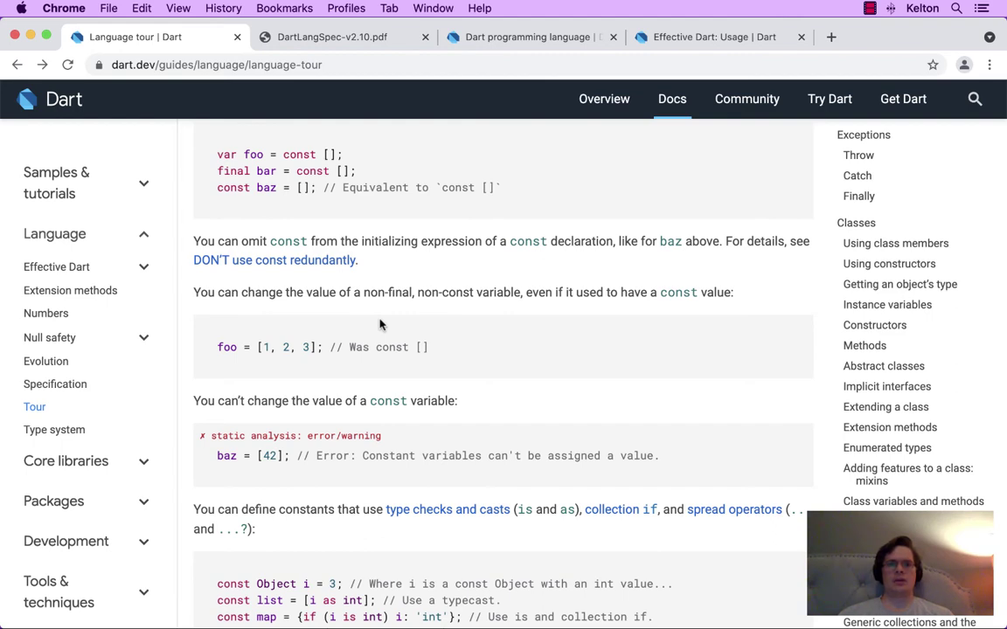
scroll(379, 324, down, 4)
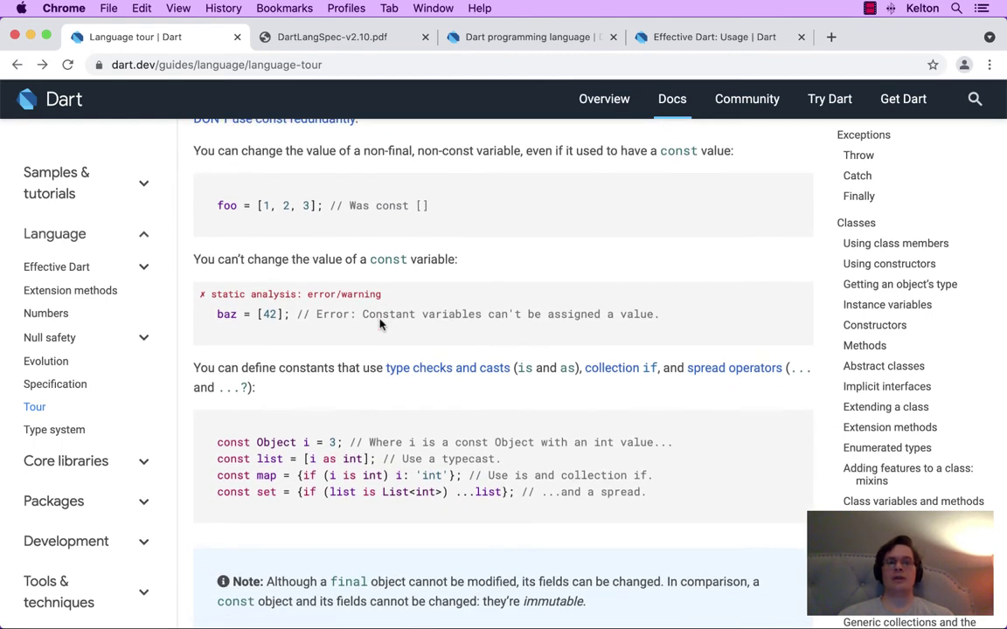
scroll(354, 194, down, 1)
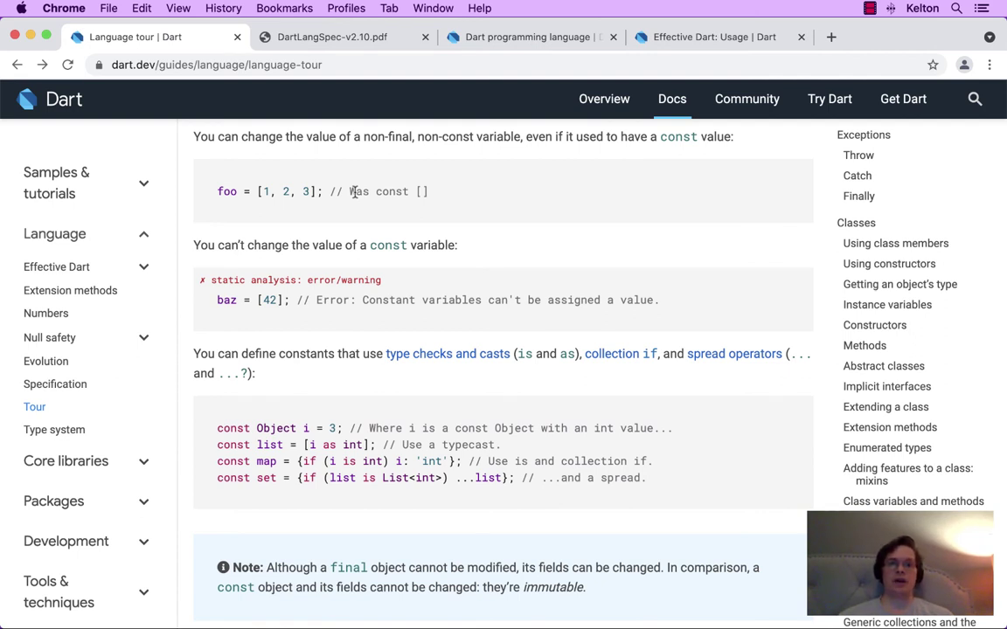
scroll(373, 245, up, 4)
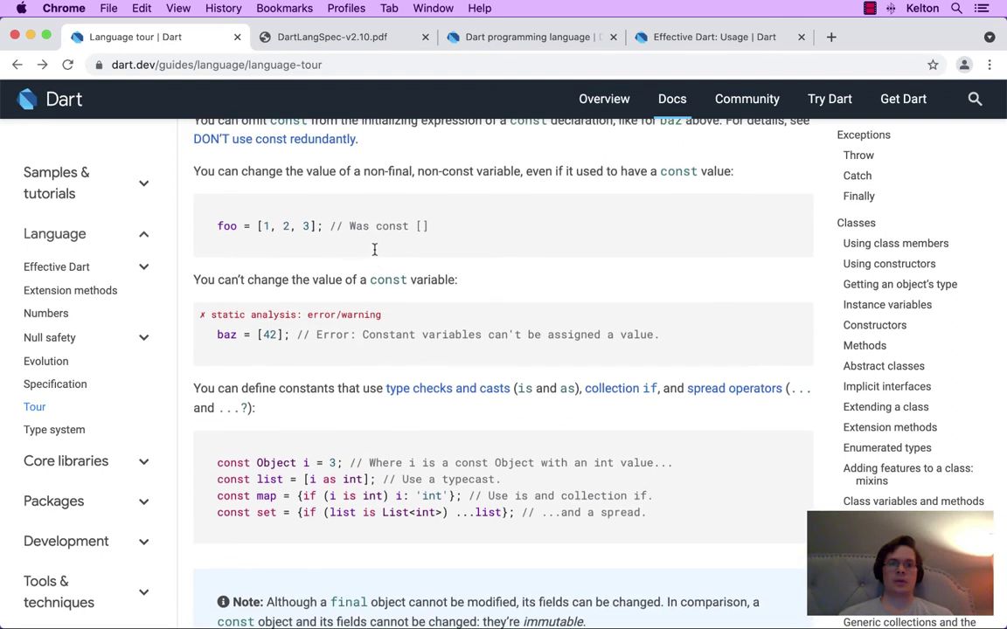
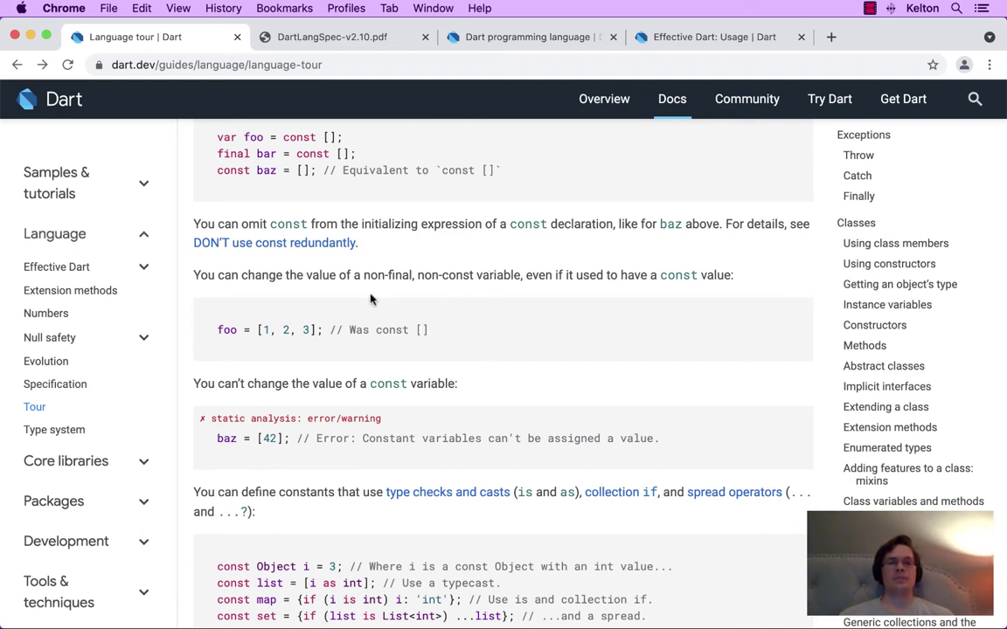
Highlight the sentences about the const keyword declaring constant variables and creating constant values, and read on to the reassignment examples.
scroll(369, 299, up, 4)
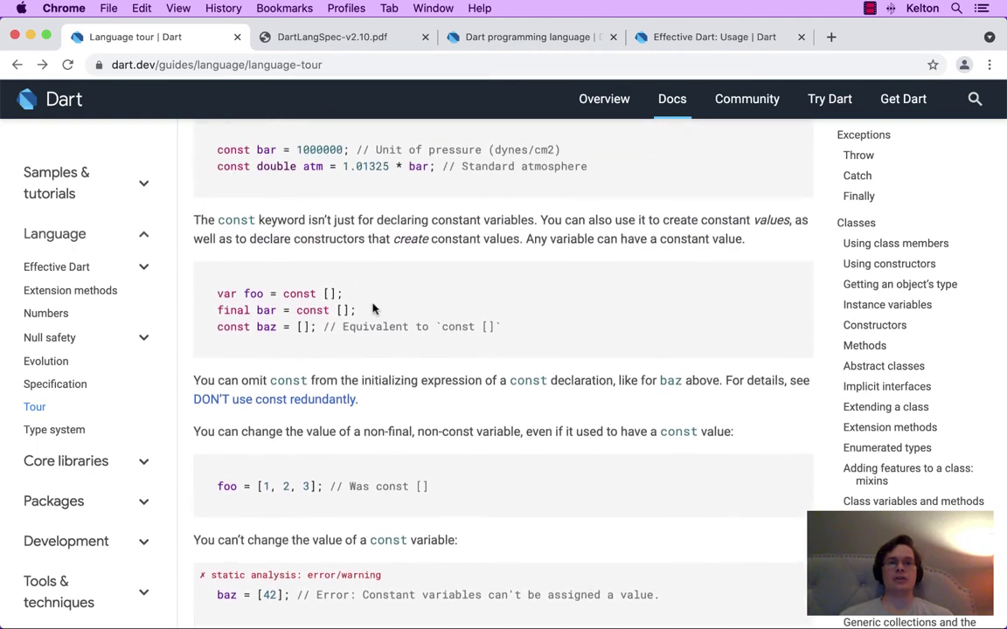
scroll(372, 308, down, 2)
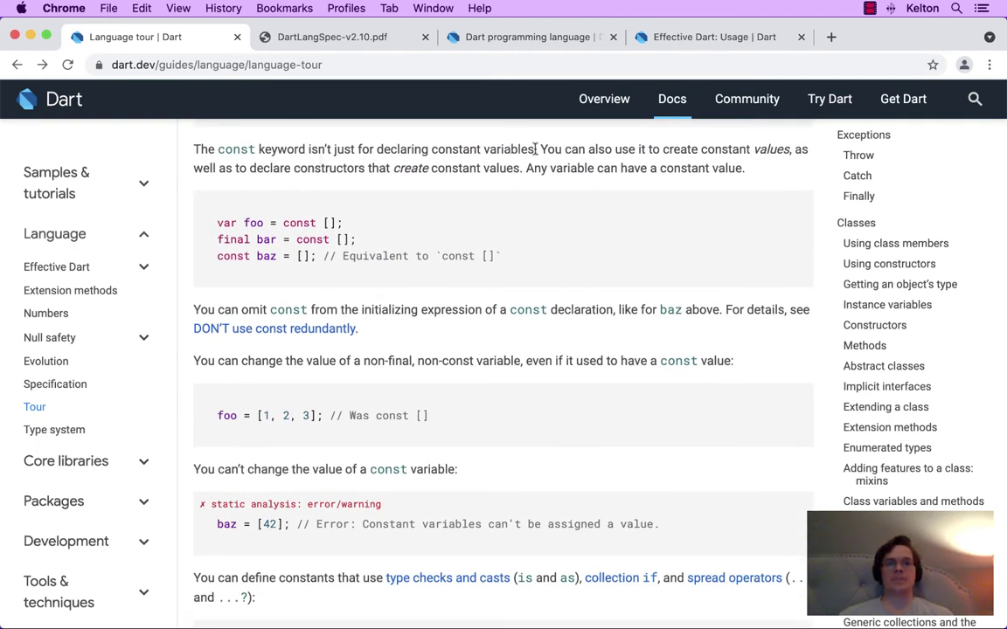
drag(535, 149, 192, 150)
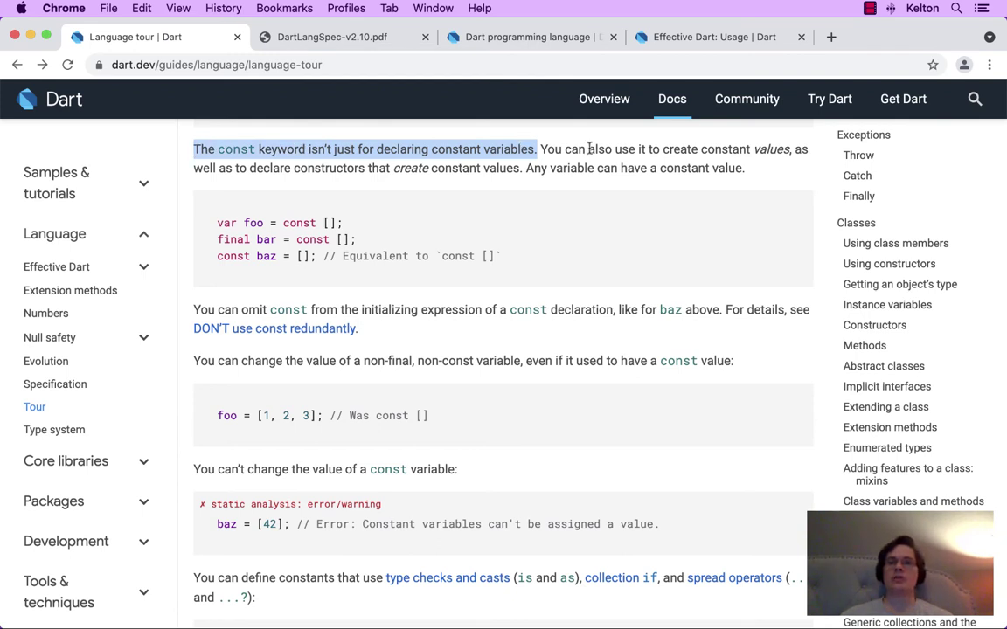
drag(540, 149, 788, 141)
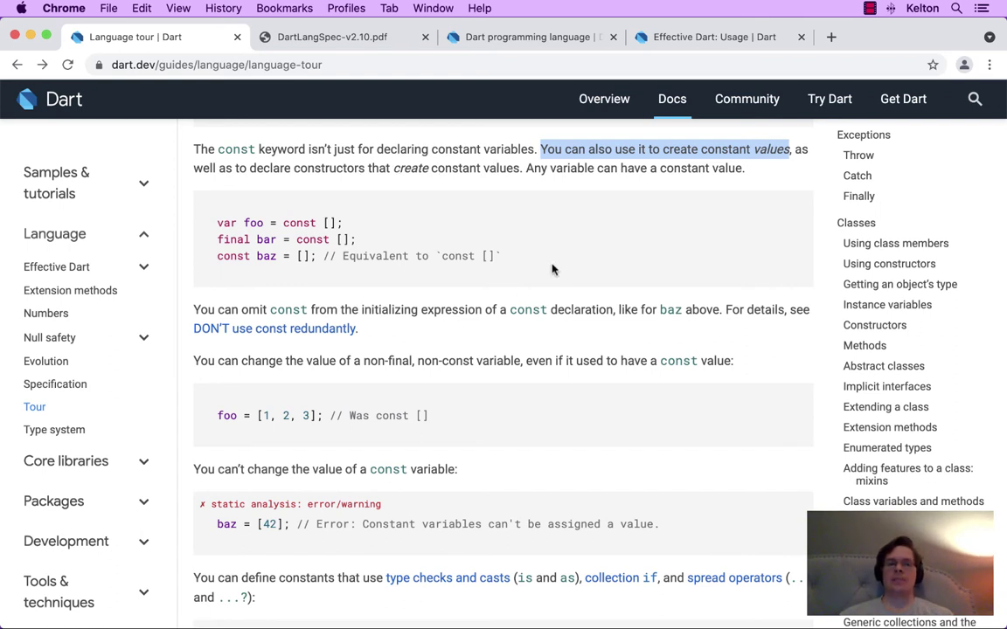
scroll(553, 270, down, 4)
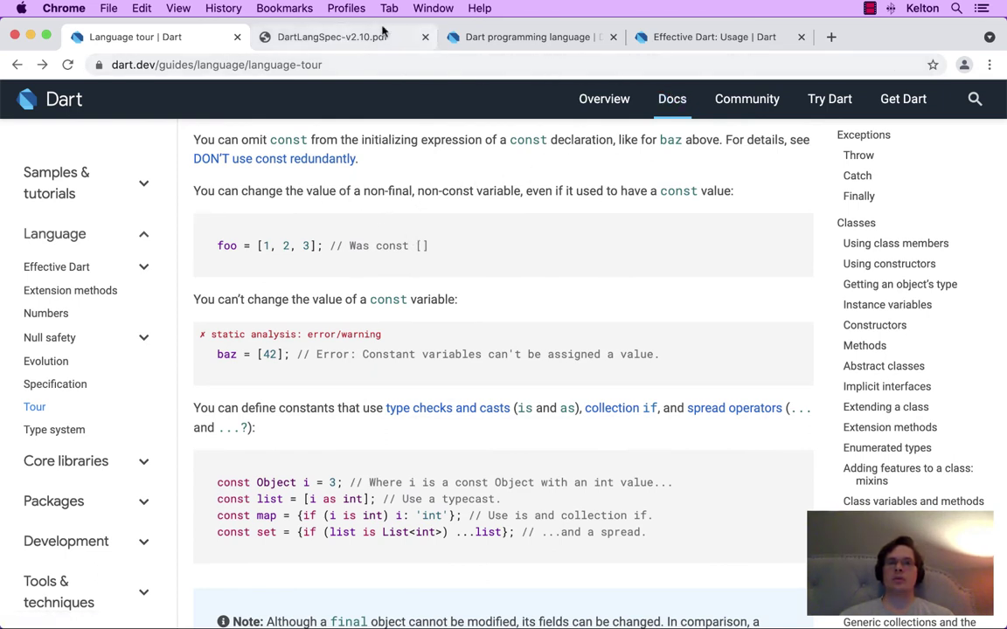
Switch to the Try Dart page containing the foo, bar and baz declarations.
click(534, 44)
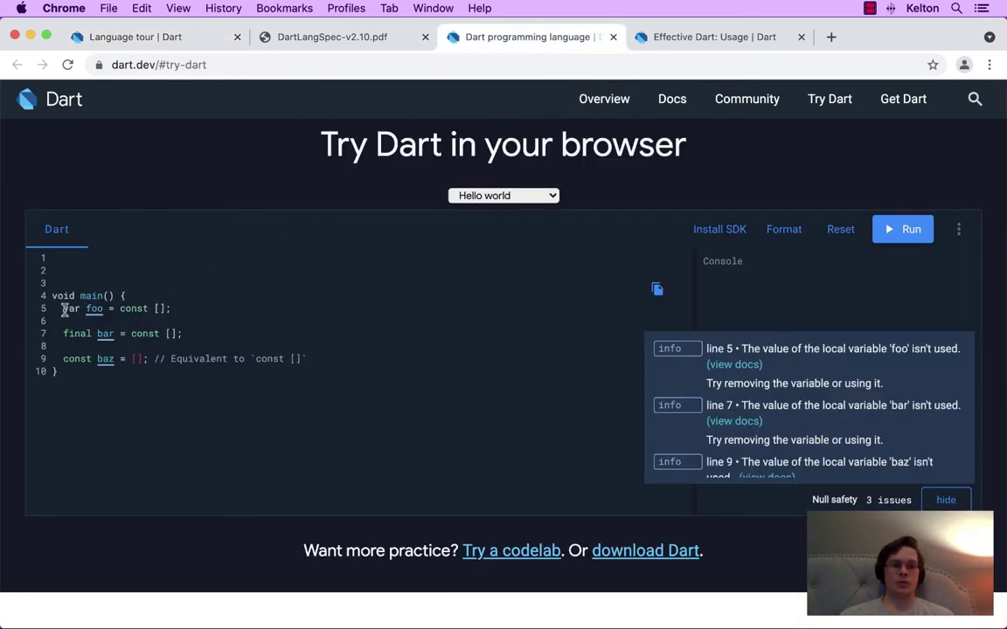
drag(91, 303, 103, 308)
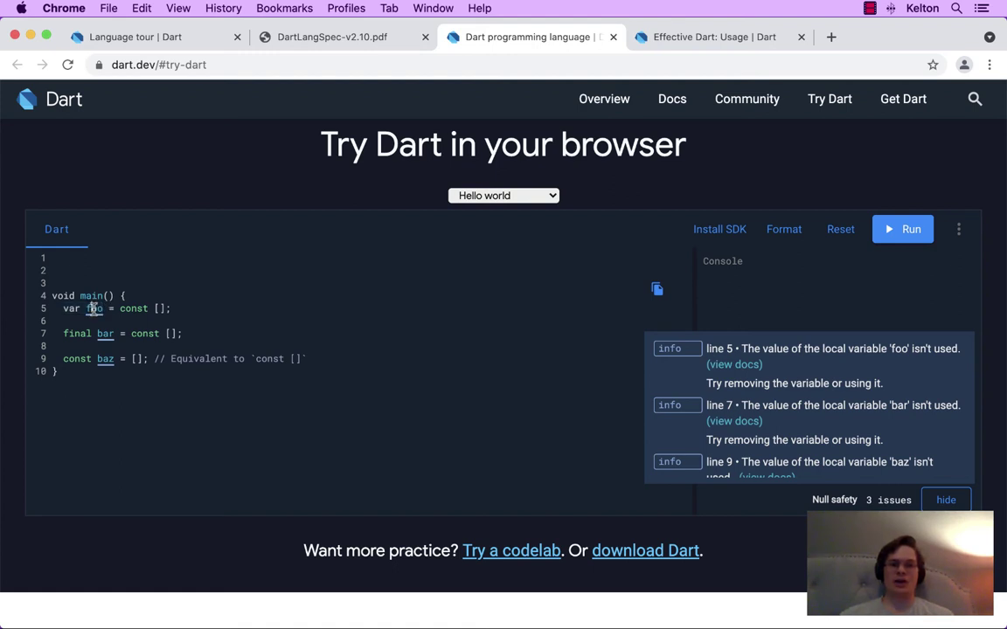
click(59, 309)
text(const)
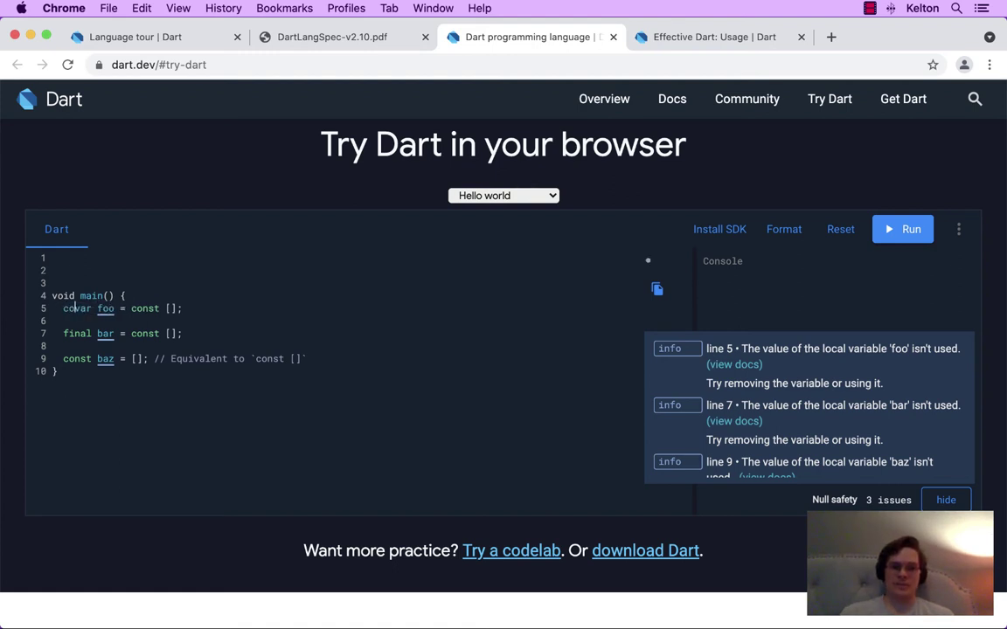
key(BackSpace)
key(BackSpace)
key(BackSpace)
key(BackSpace)
key(BackSpace)
key(BackSpace)
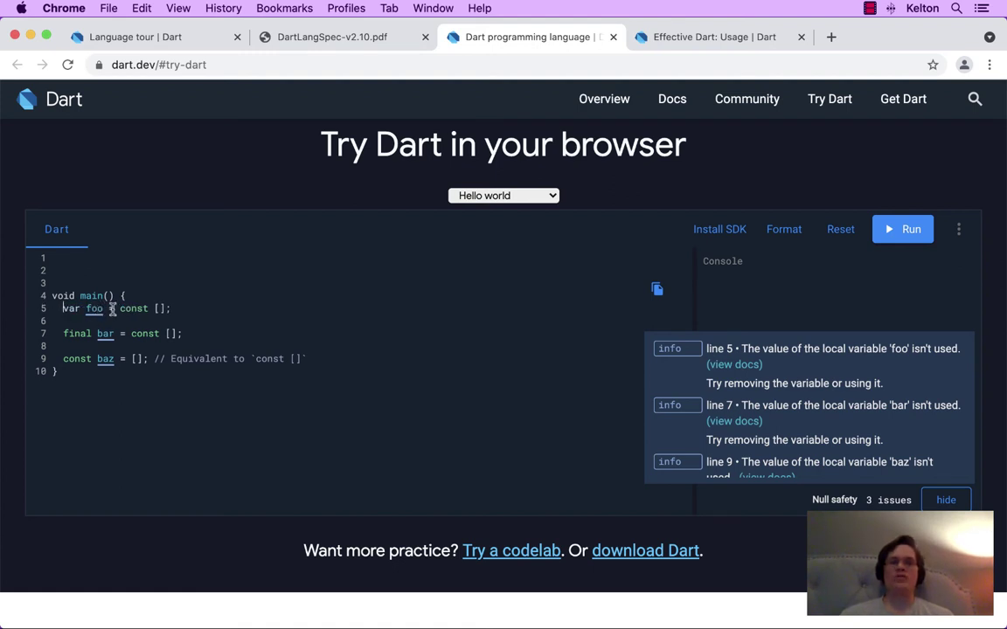
Add the reassignment foo = [1,2,3]; on a new line below the foo declaration.
drag(119, 307, 172, 308)
click(185, 309)
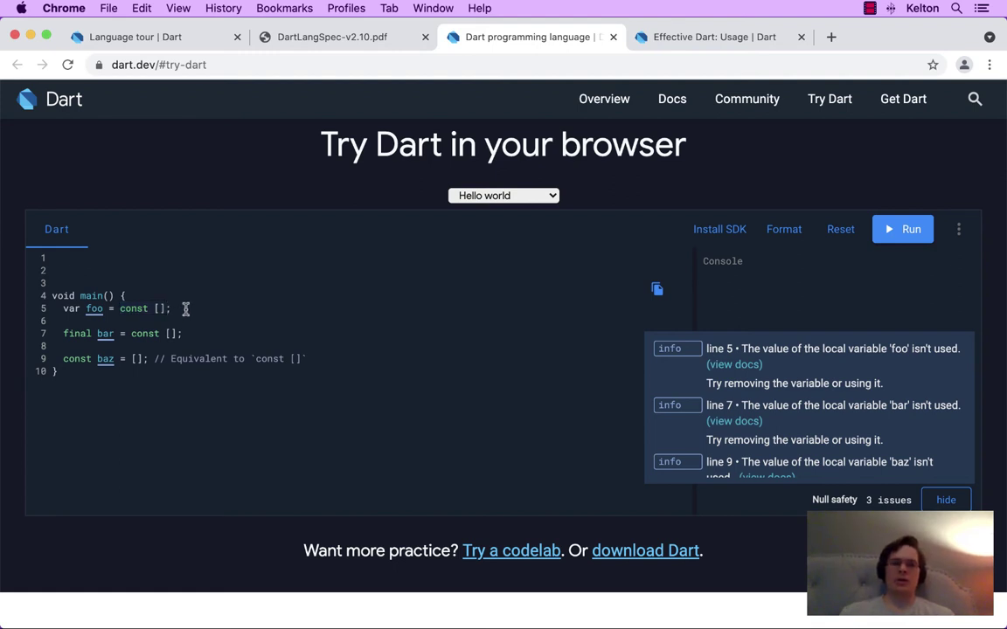
key(Return)
text(foo )
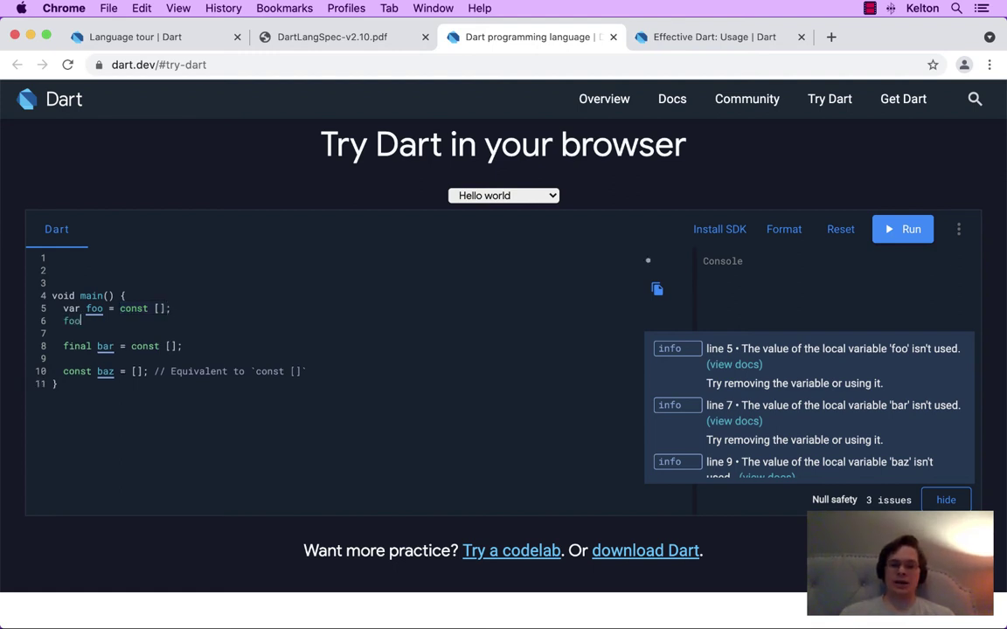
text(= [1,2,)
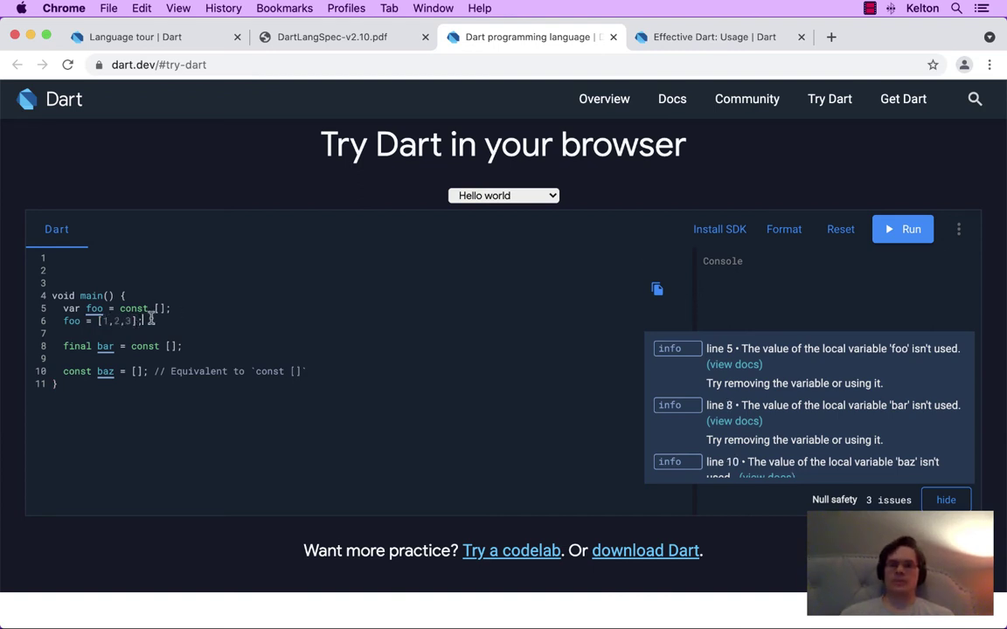
Check the "Was const []" comment beside the foo reassignment example in the Language tour.
key(super+1)
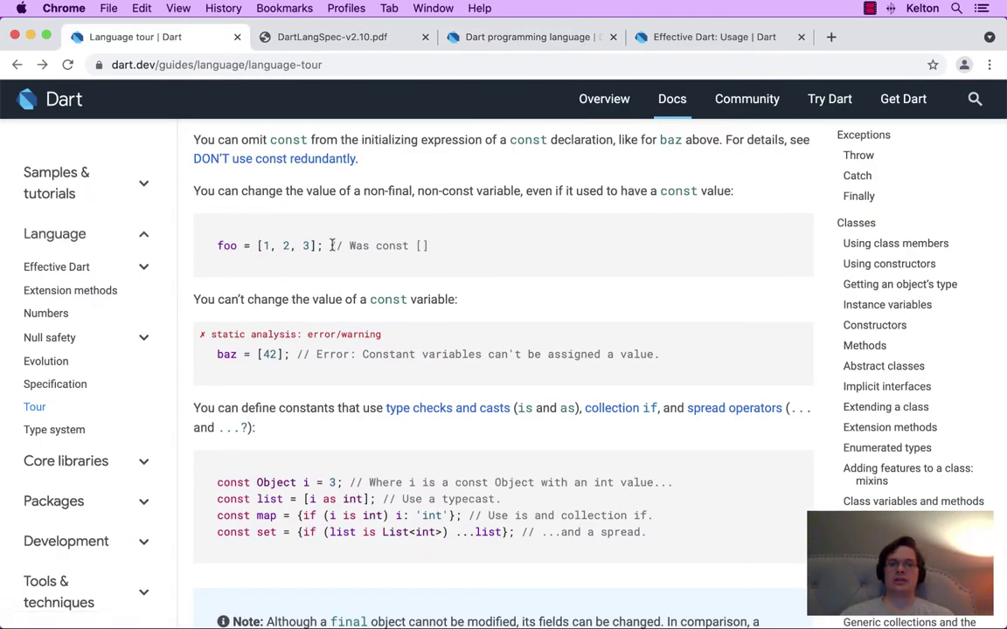
drag(330, 245, 451, 245)
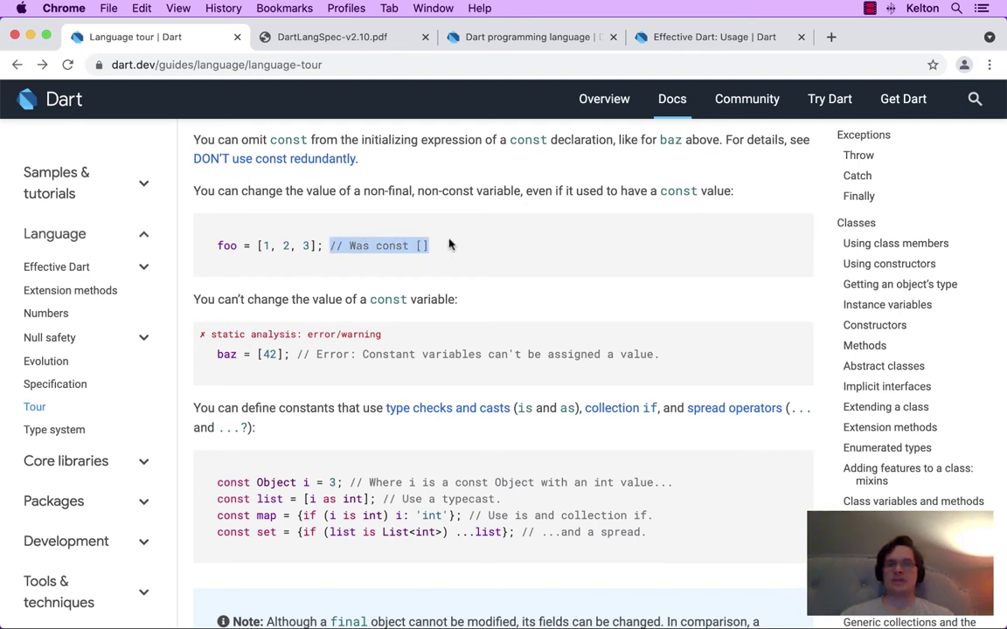
click(444, 247)
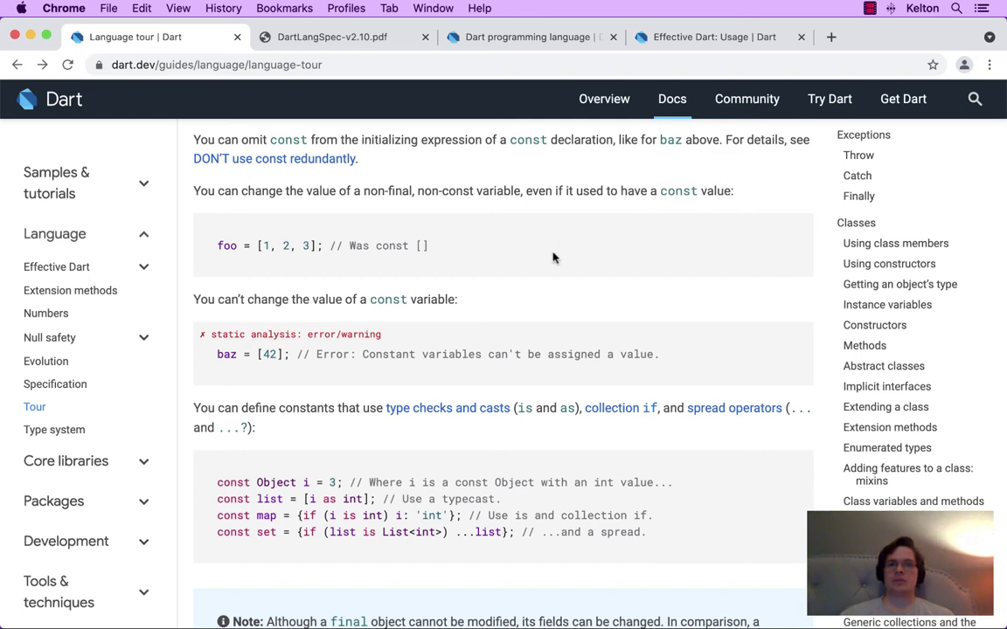
Return to the Try Dart code and add print(foo); on a new line after the foo reassignment.
click(532, 38)
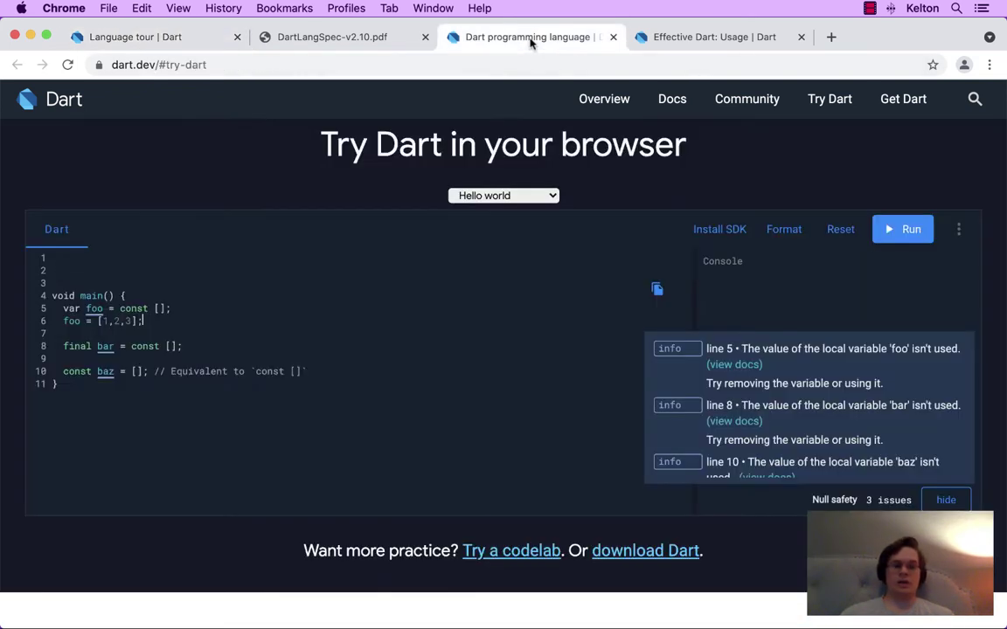
click(178, 319)
key(Return)
text(pri)
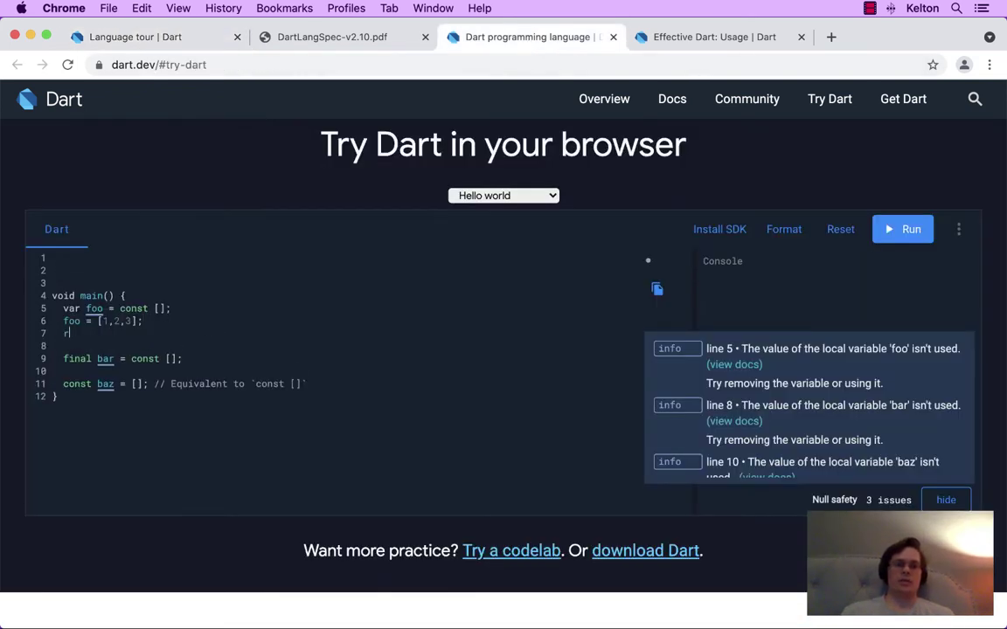
text(nt(food)
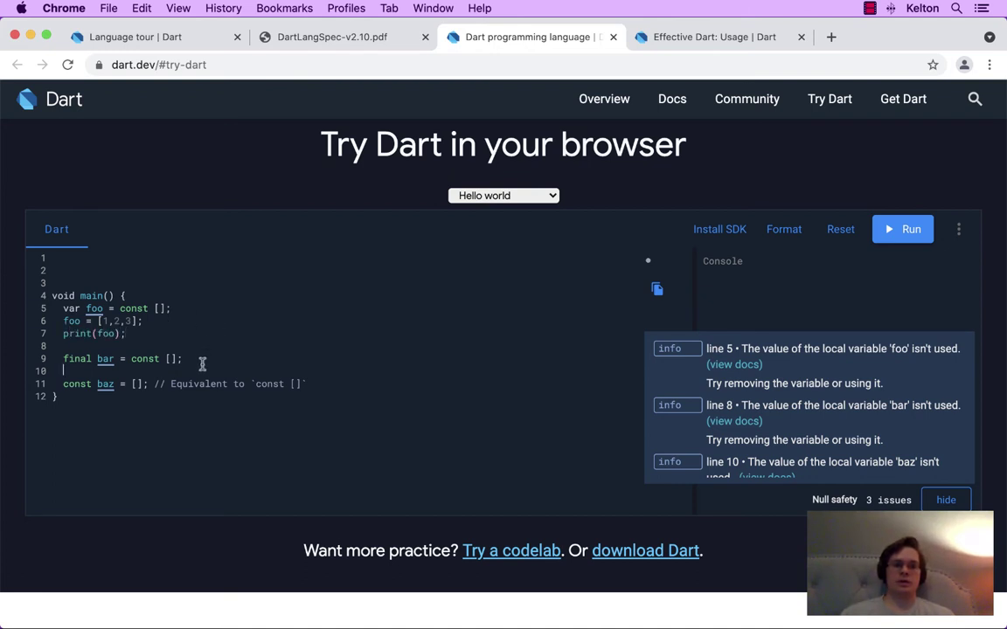
Delete the bar and baz declarations from main, including the extra blank lines, and run the program.
click(233, 384)
drag(208, 362, 235, 396)
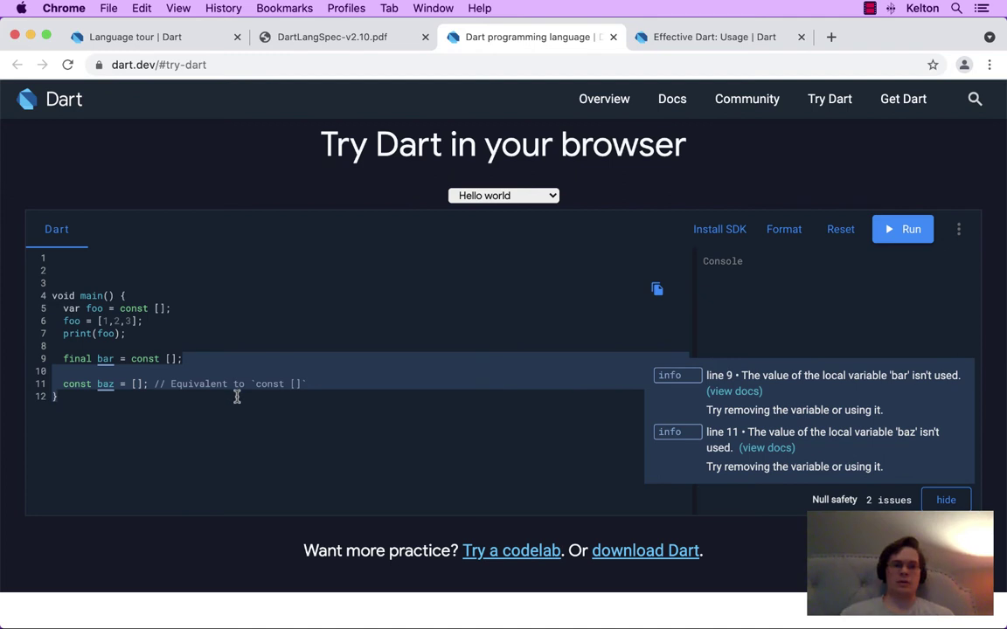
drag(307, 386, 24, 359)
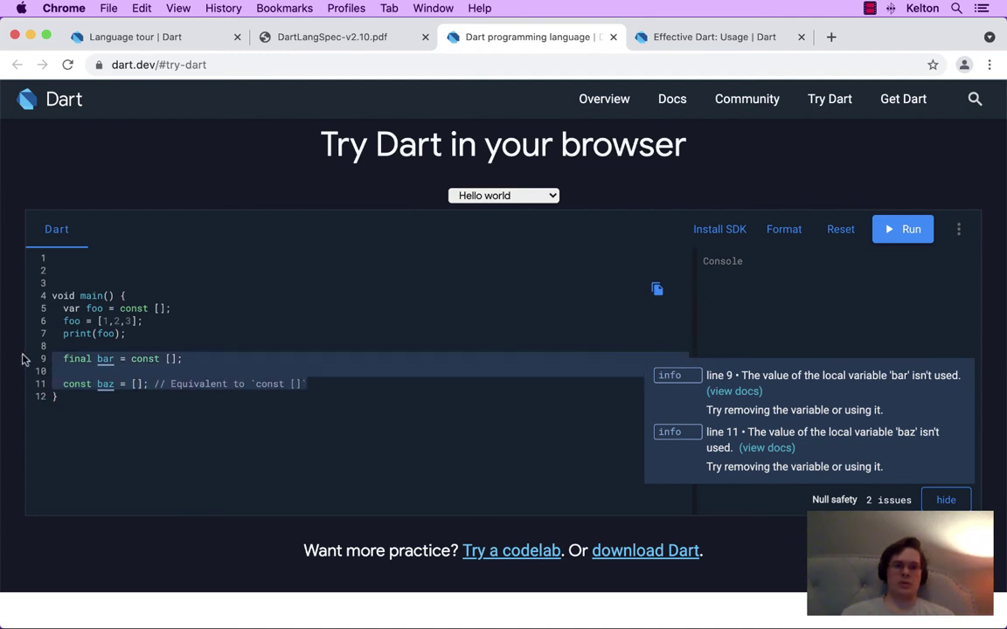
key(BackSpace)
key(BackSpace)
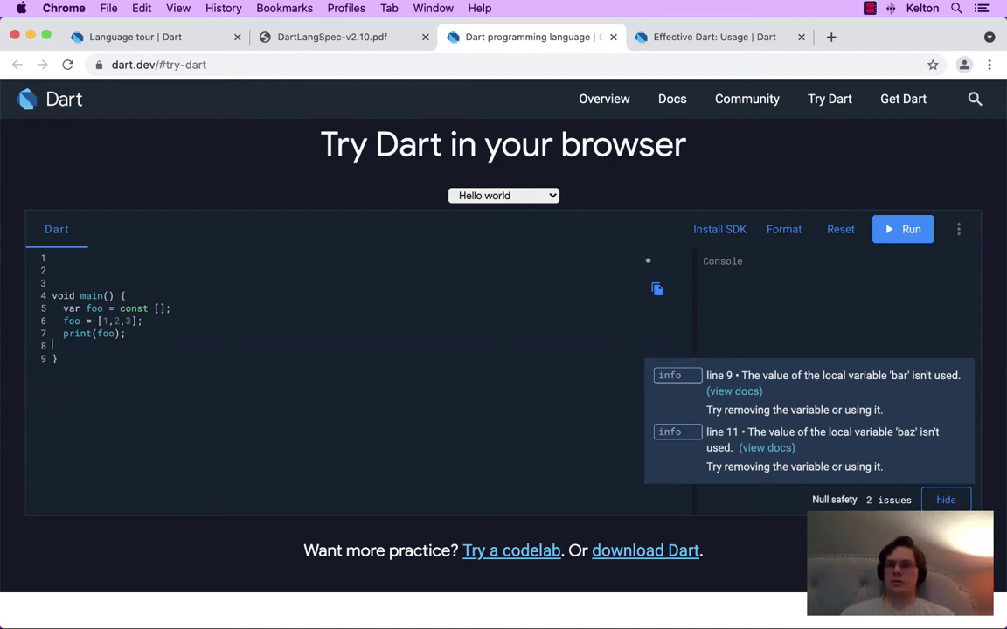
click(907, 230)
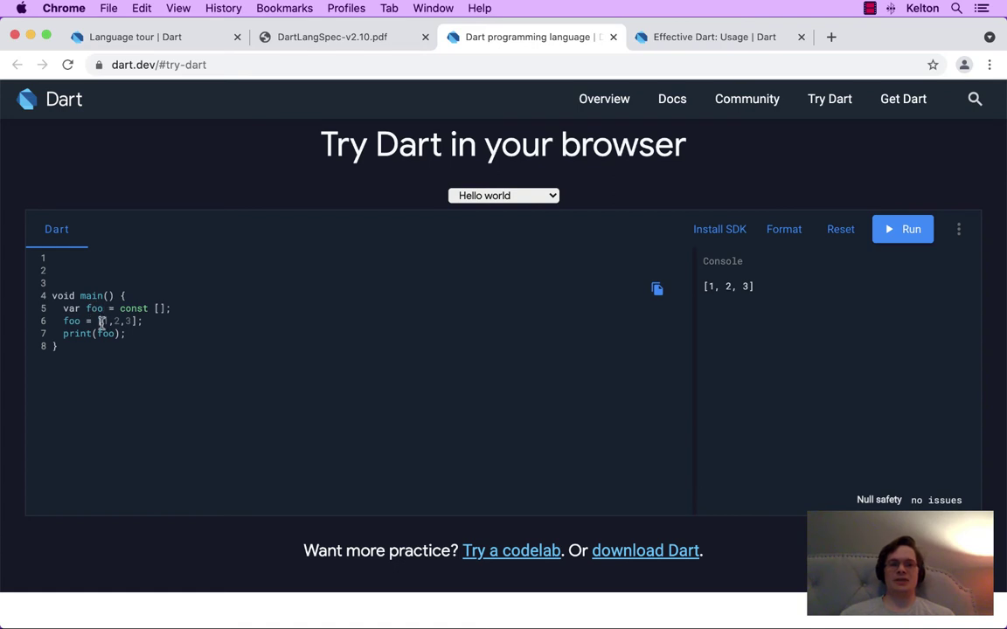
Review the const [] value in the foo declaration, and return to the const section of the Language tour.
drag(121, 309, 171, 308)
click(169, 316)
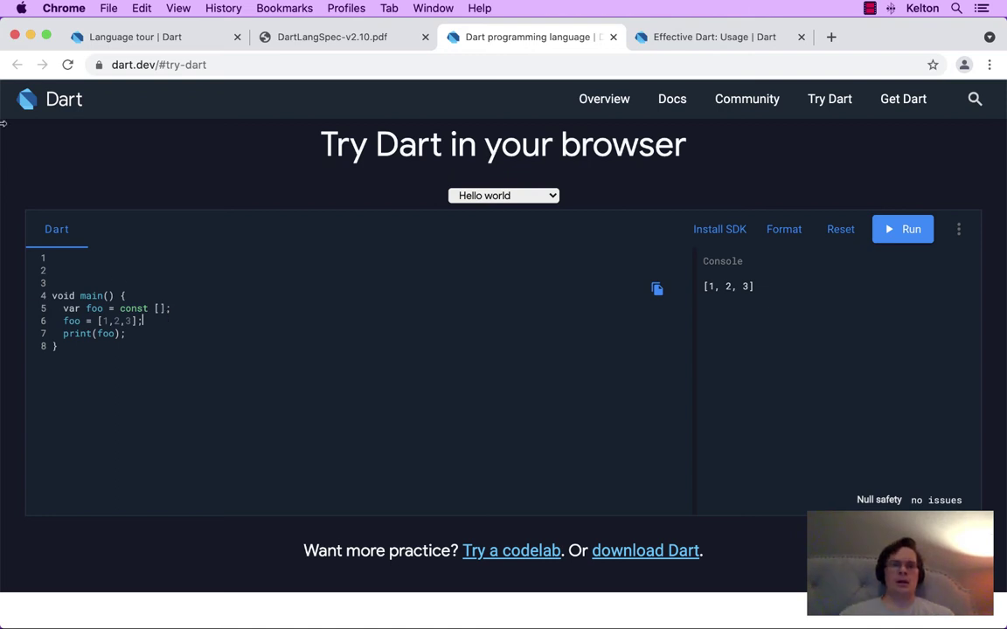
click(183, 40)
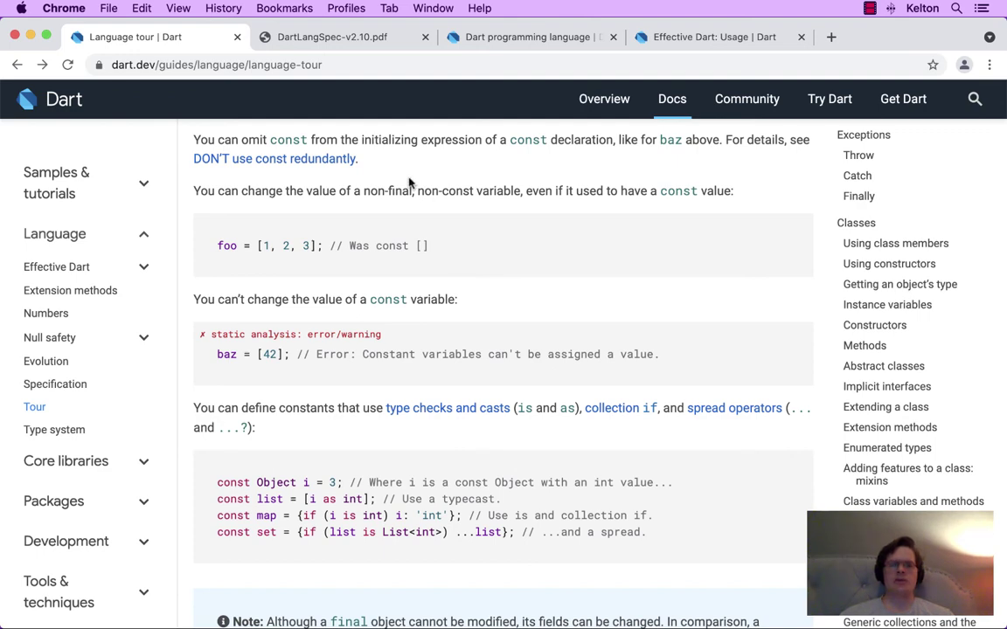
scroll(343, 167, up, 1)
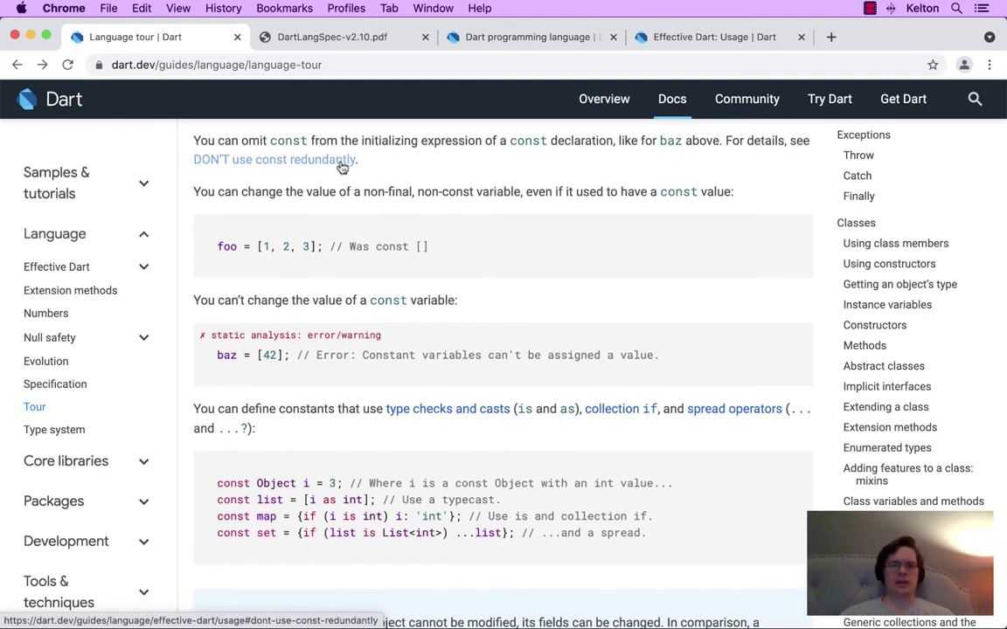
Open the Effective Dart: Usage page and examine the good primaryColors example under "DON'T use const redundantly".
click(671, 37)
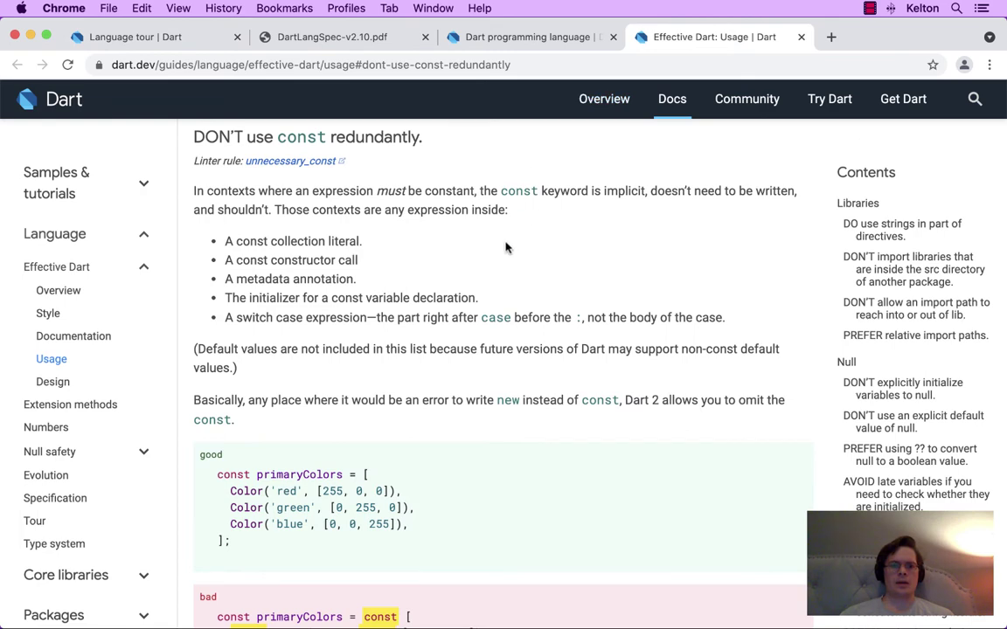
scroll(505, 248, down, 5)
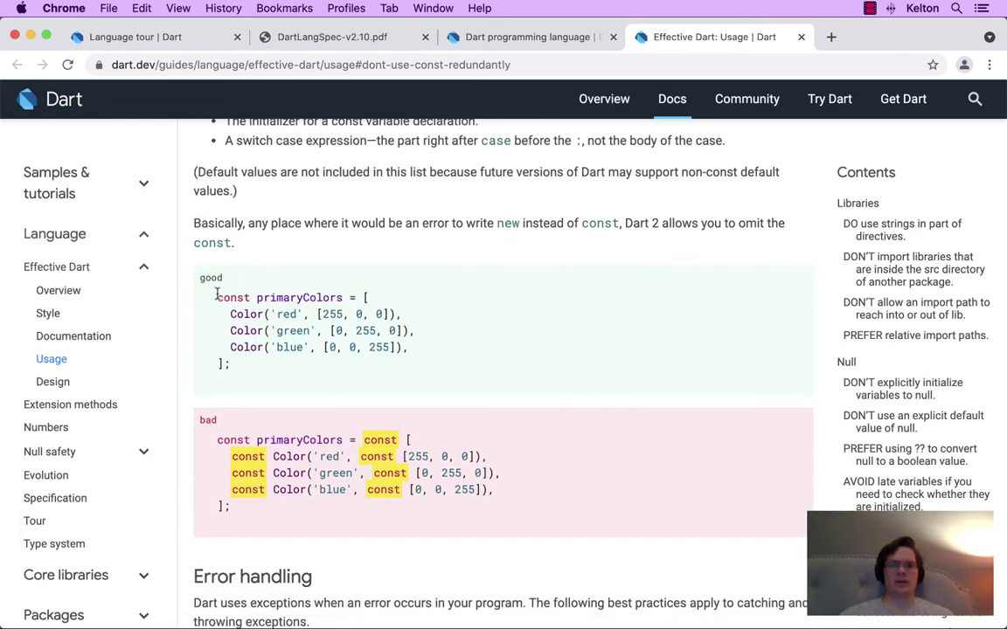
drag(216, 297, 347, 300)
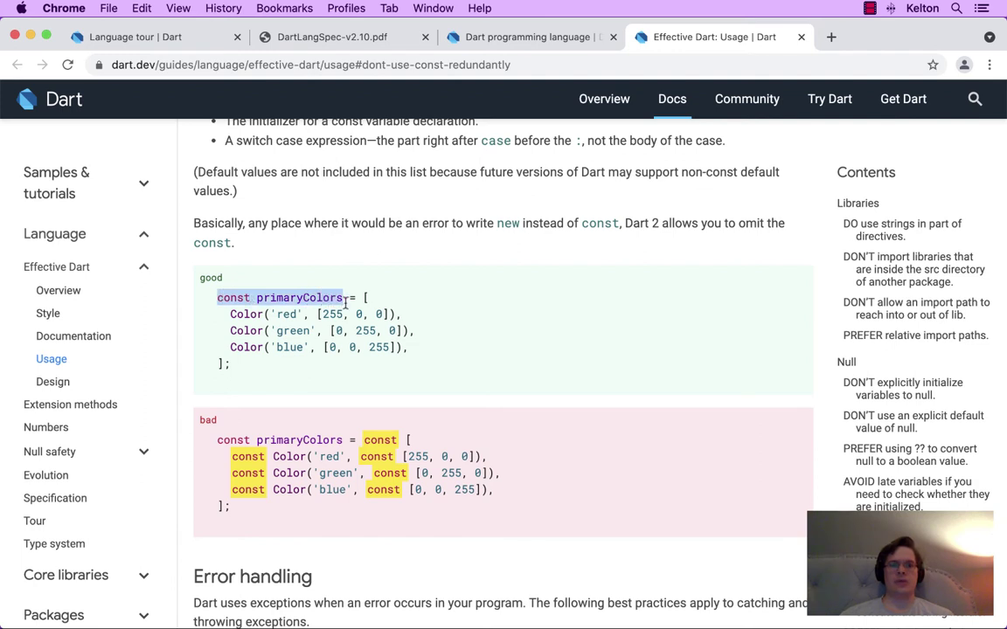
click(225, 293)
double_click(219, 297)
click(227, 314)
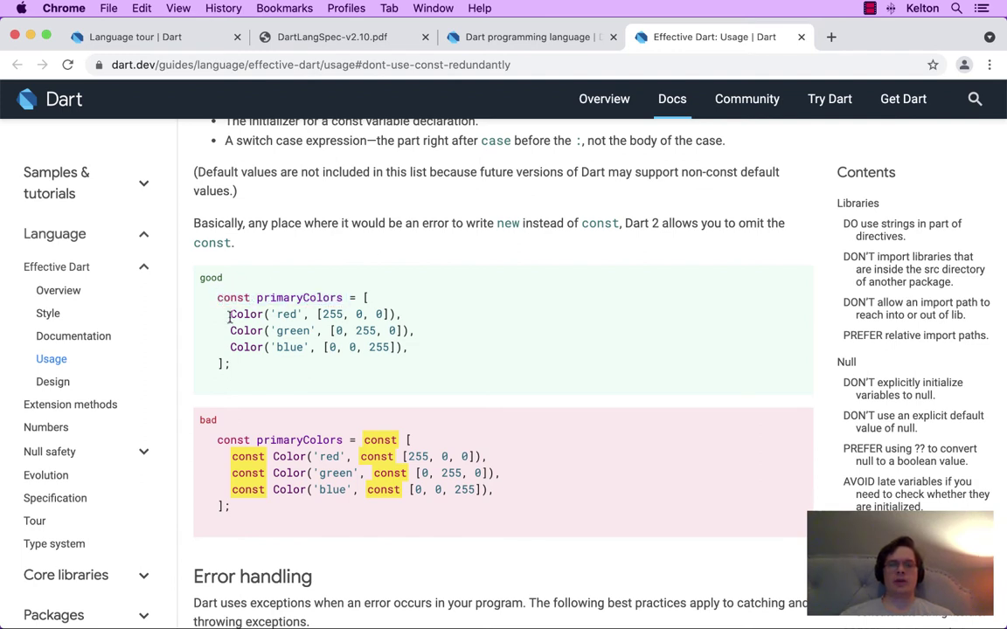
drag(227, 313, 432, 353)
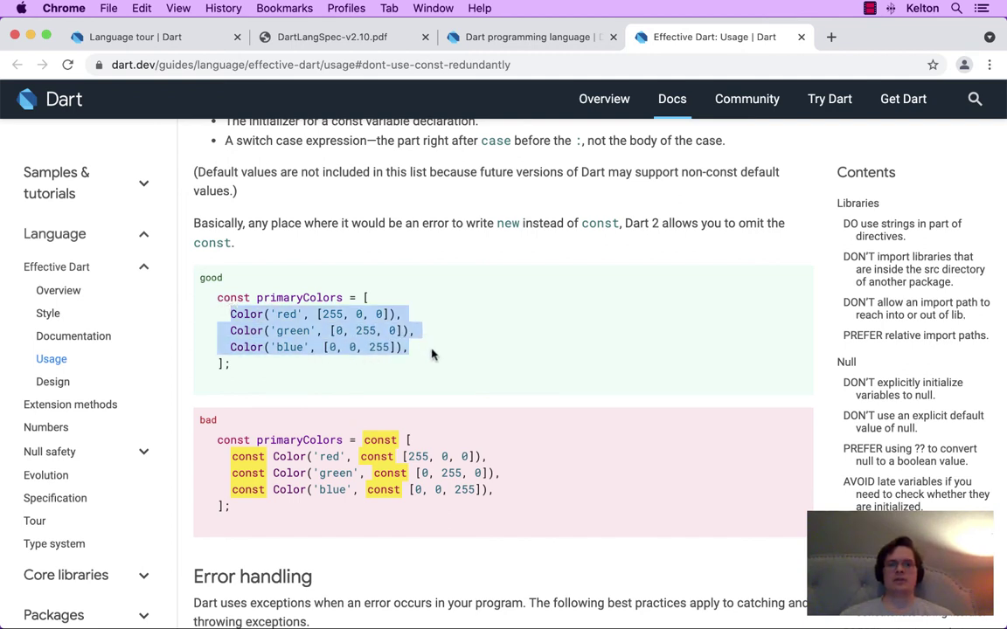
click(431, 353)
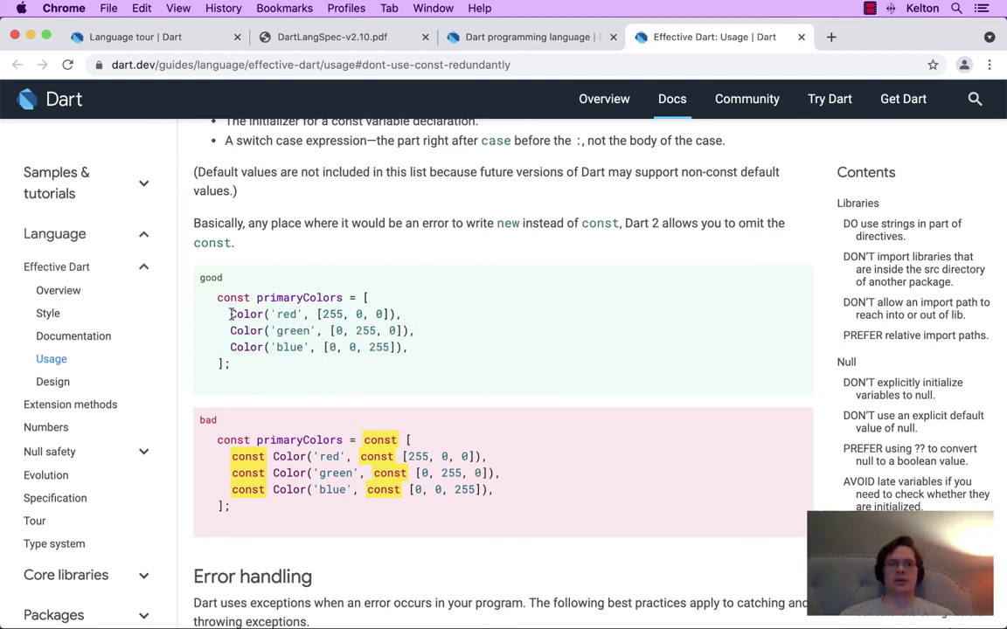
drag(231, 313, 410, 353)
click(412, 352)
Examine the bad primaryColors example, focusing on the redundant const keywords before the list, the Color calls and their arguments.
drag(217, 440, 346, 441)
click(333, 462)
drag(365, 440, 411, 440)
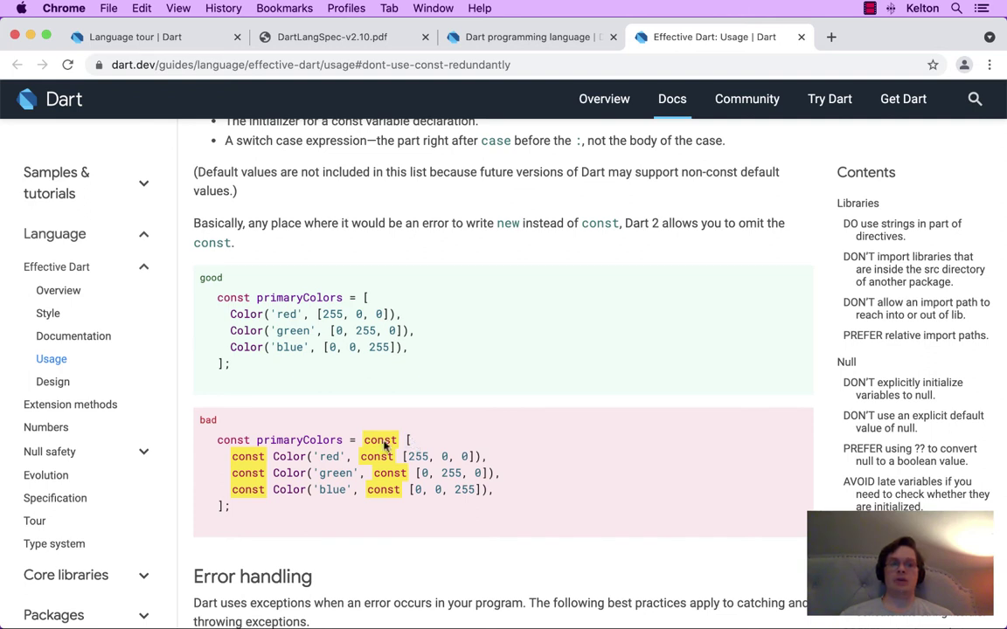
click(232, 457)
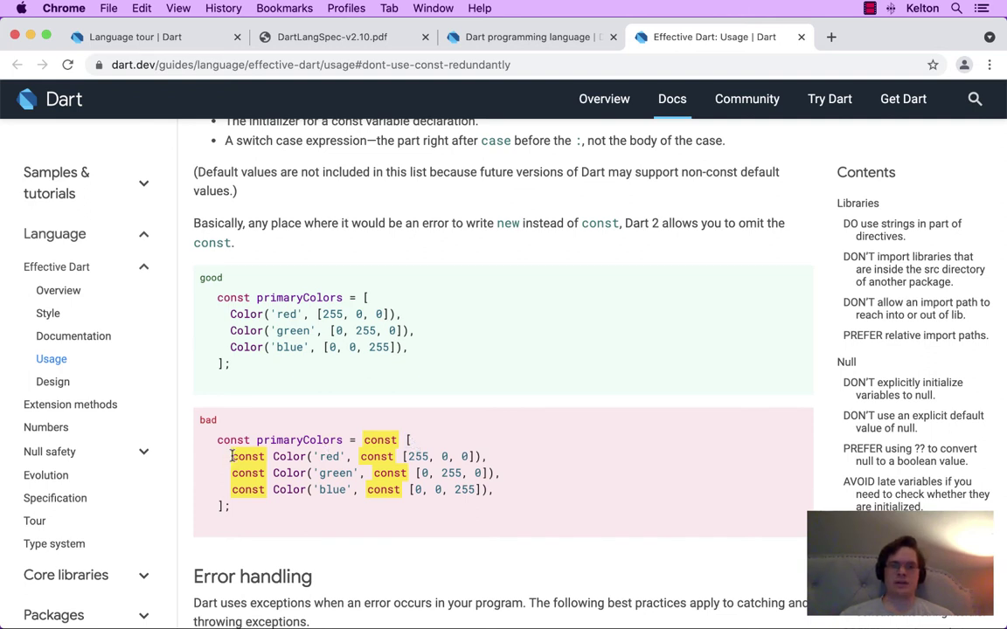
drag(232, 456, 503, 492)
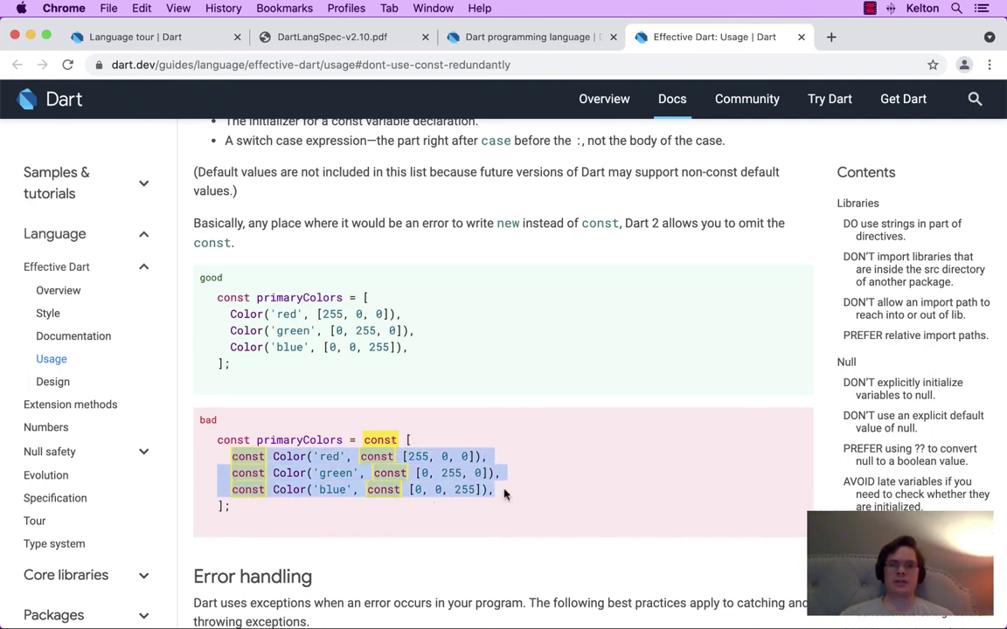
click(412, 469)
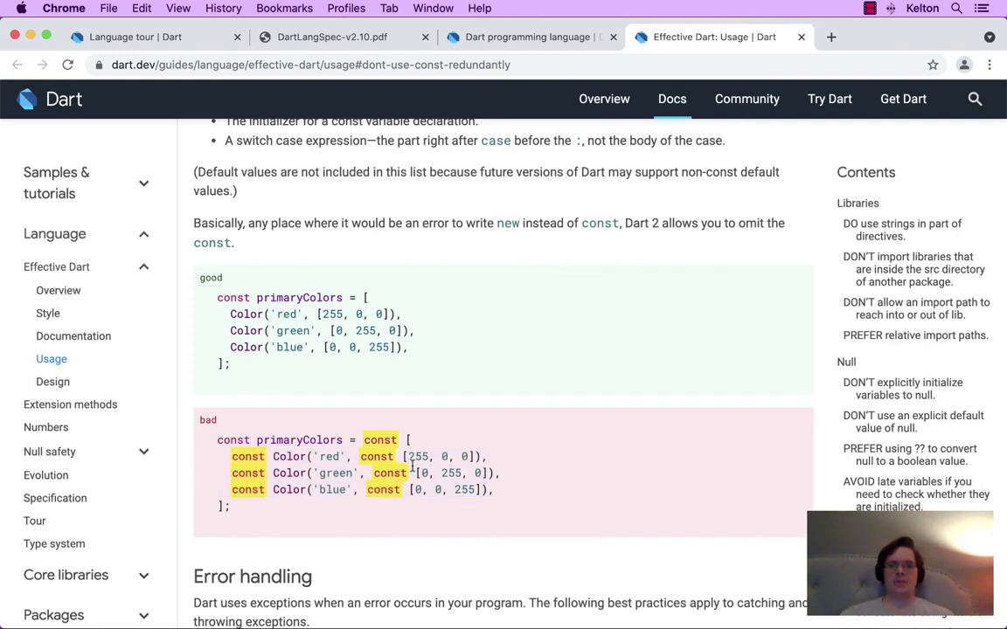
drag(359, 456, 402, 440)
click(417, 456)
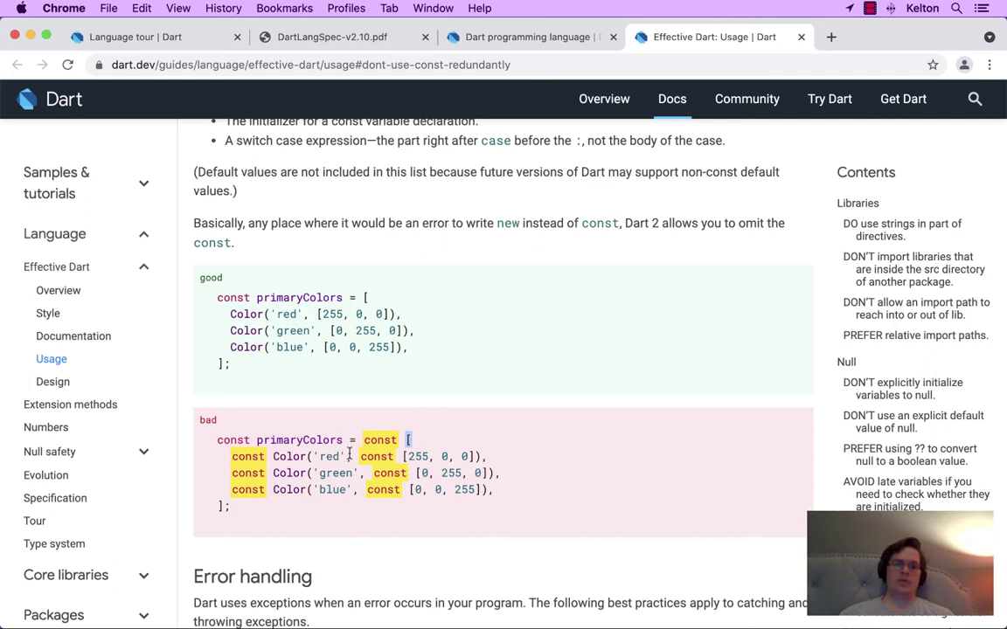
drag(273, 457, 303, 456)
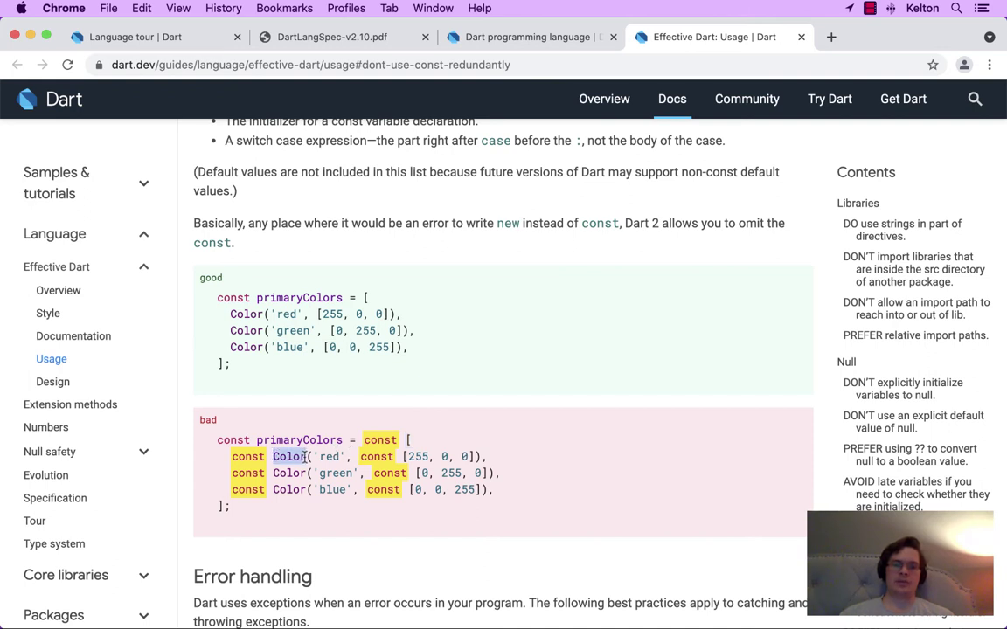
drag(233, 456, 262, 458)
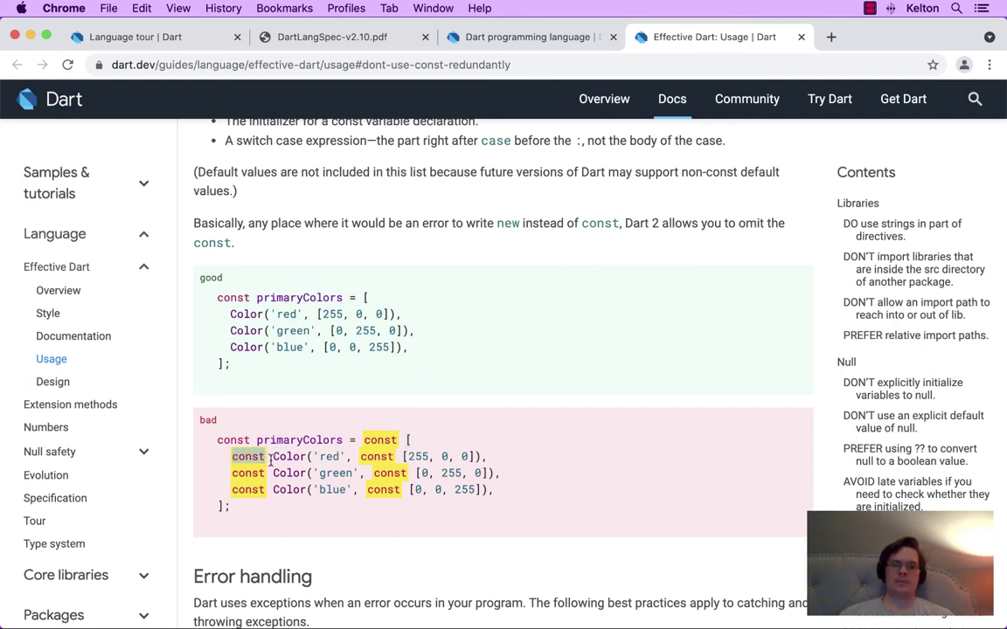
click(407, 440)
Read the sentence about Dart 2 allowing const to be omitted, and compare it with the const before the list in the bad example.
scroll(384, 446, up, 3)
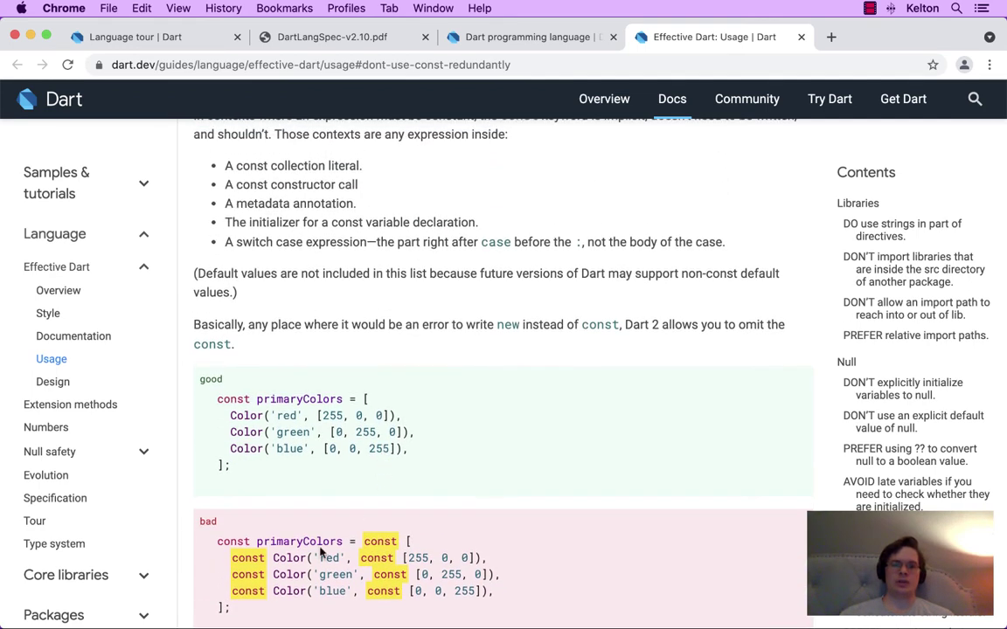
scroll(380, 504, up, 3)
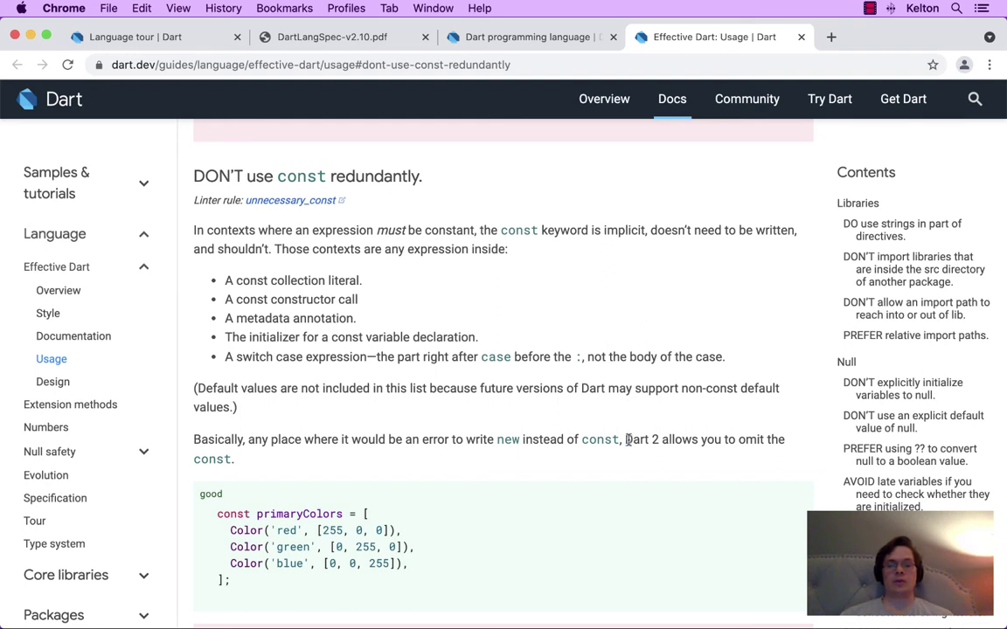
drag(626, 440, 658, 439)
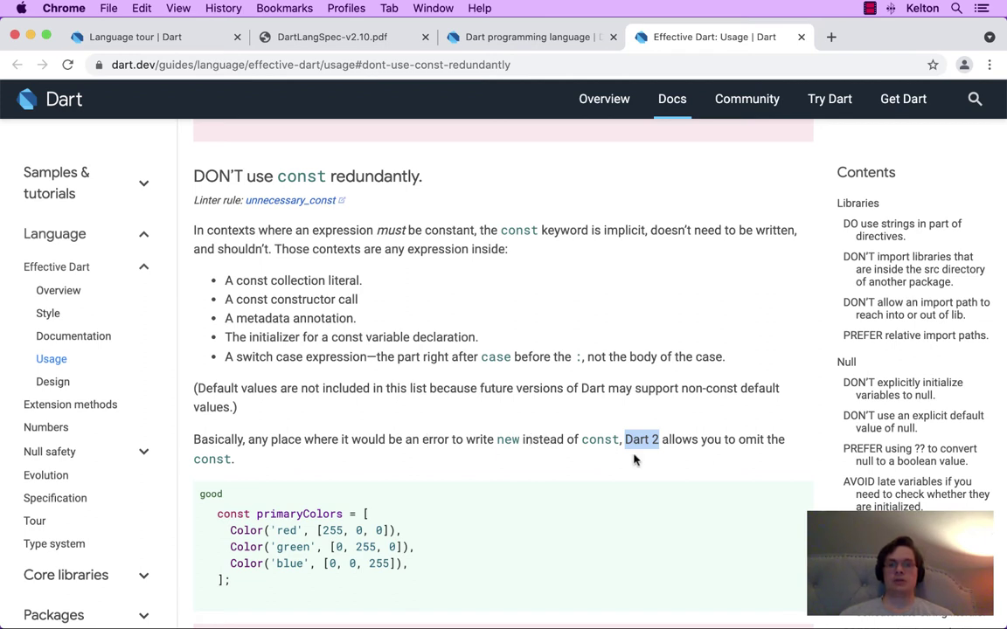
click(732, 443)
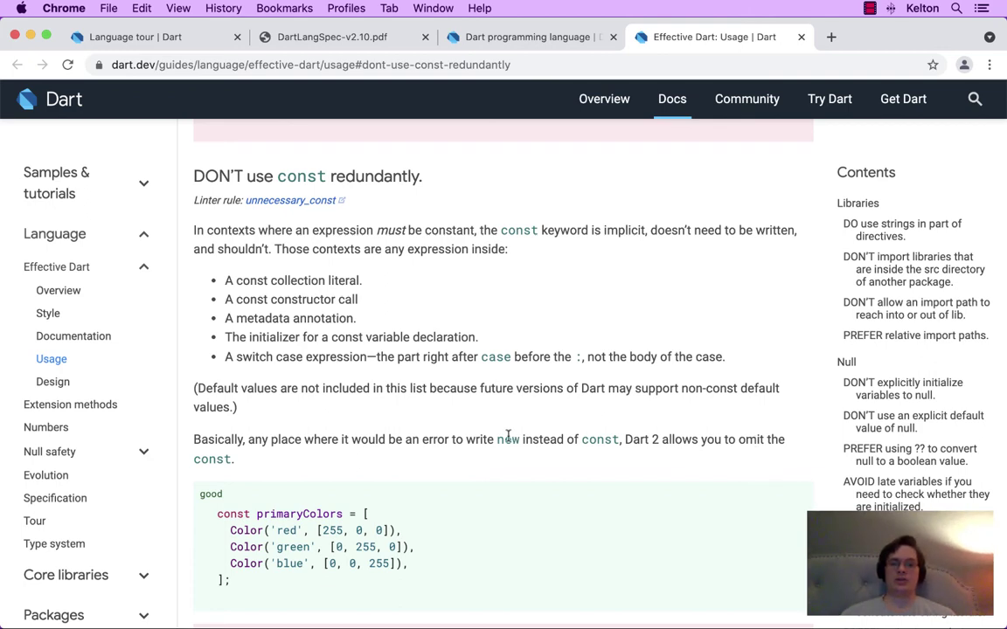
scroll(508, 437, down, 4)
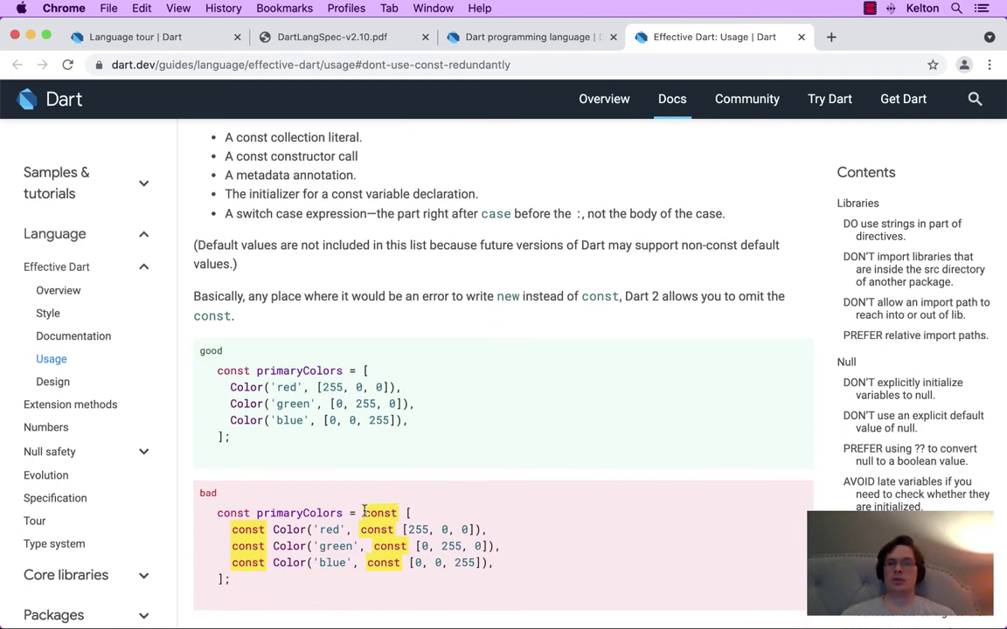
drag(364, 511, 402, 511)
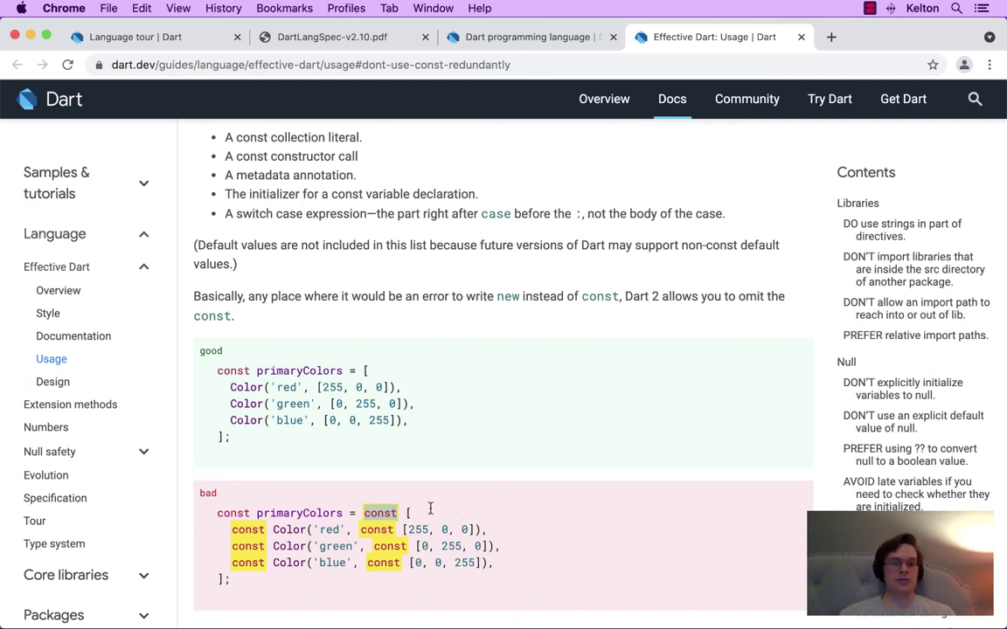
click(322, 512)
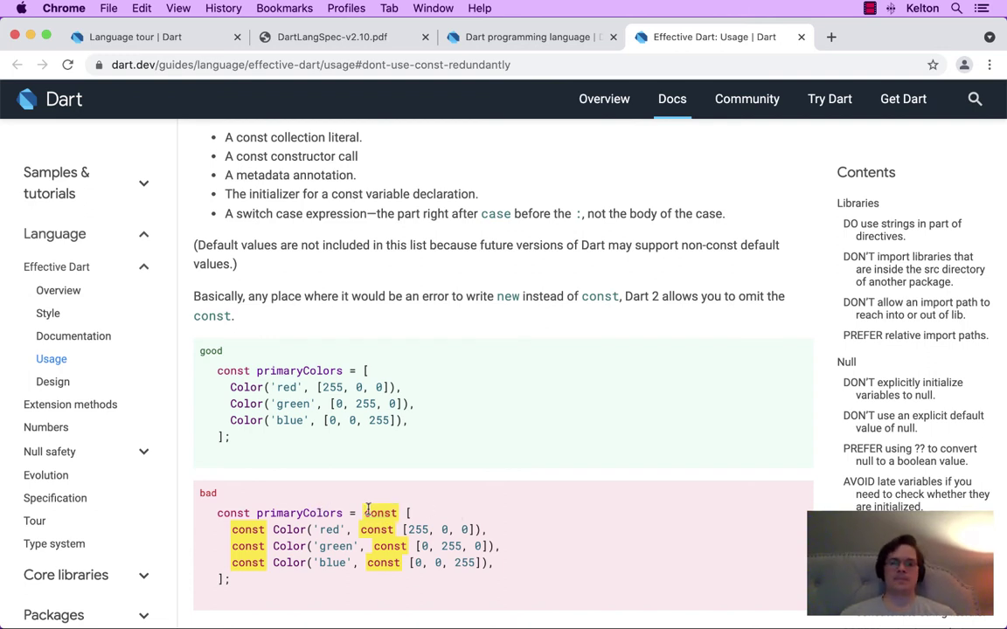
Read the opening sentence of "DON'T use const redundantly" about expressions that must be constant and the implicit const keyword.
scroll(428, 511, up, 4)
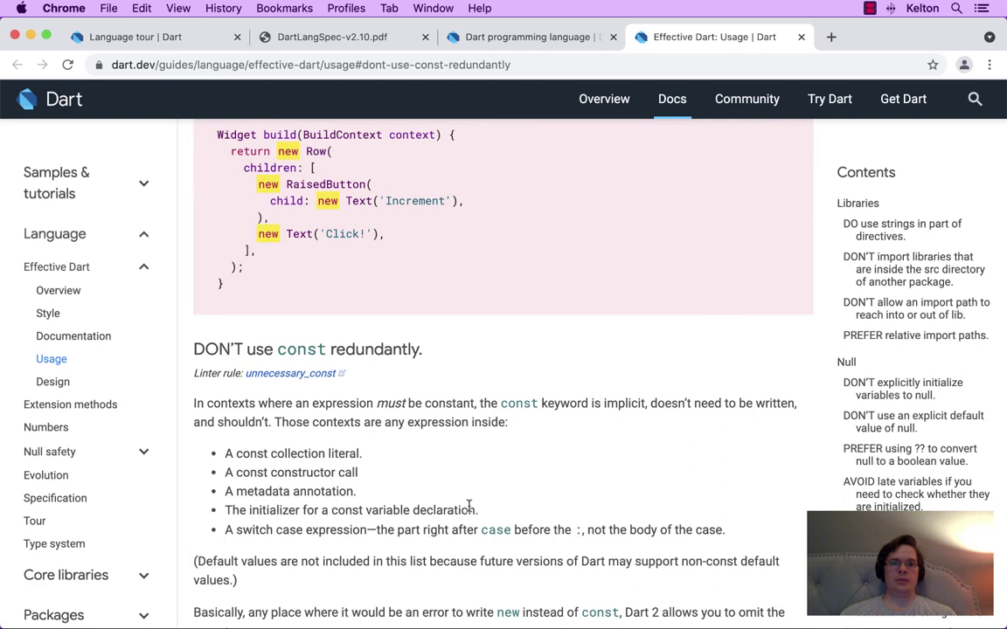
scroll(469, 506, down, 3)
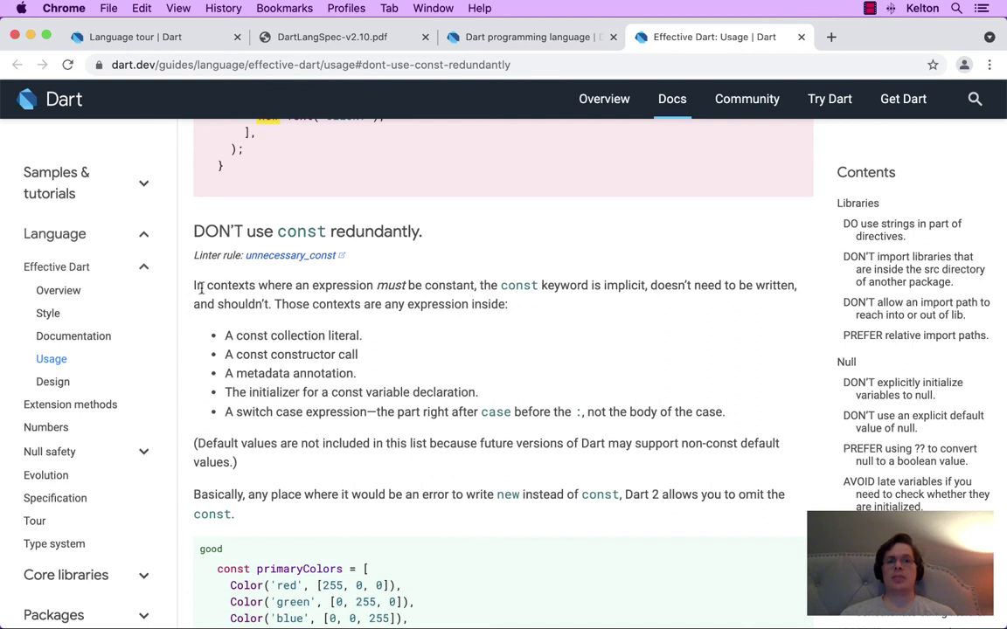
drag(194, 285, 473, 286)
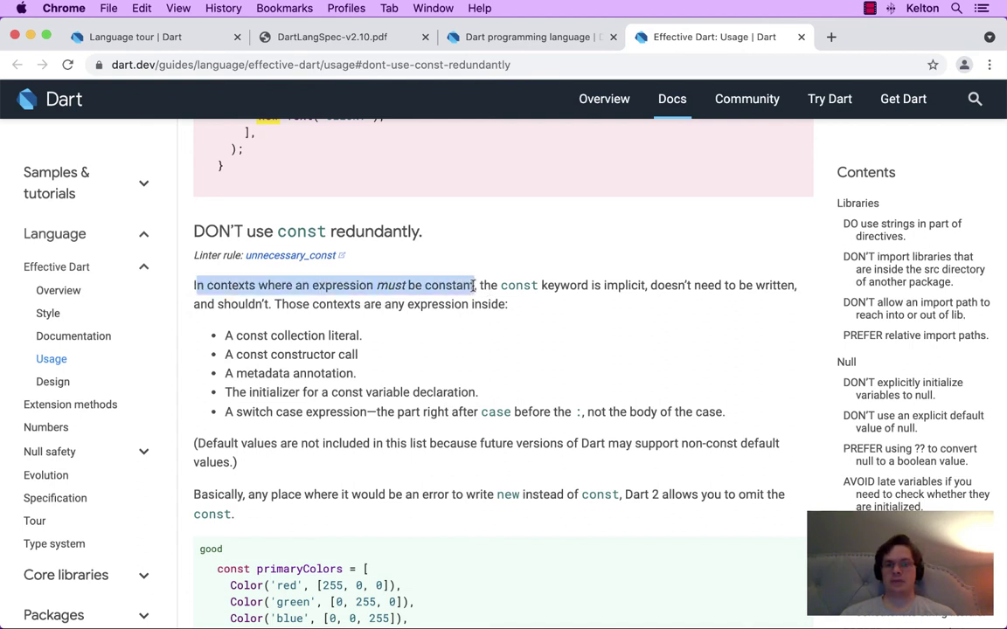
click(475, 286)
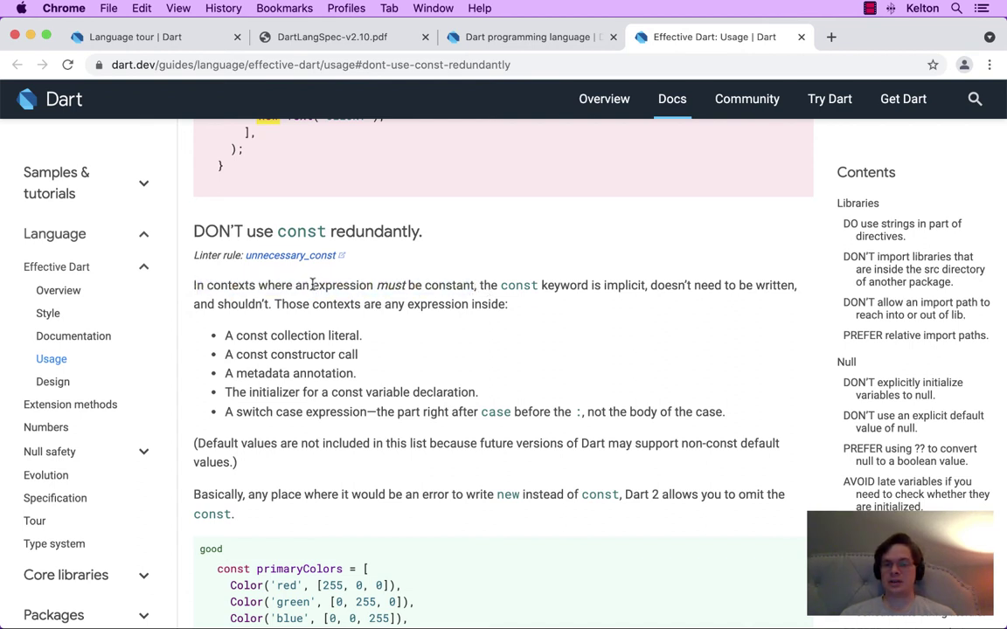
drag(312, 285, 377, 289)
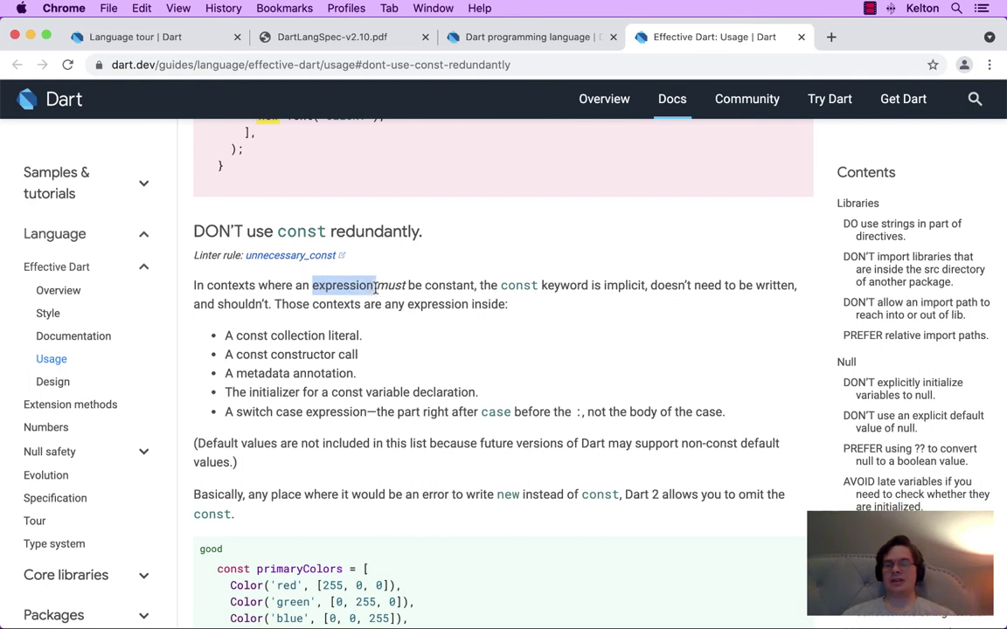
click(370, 286)
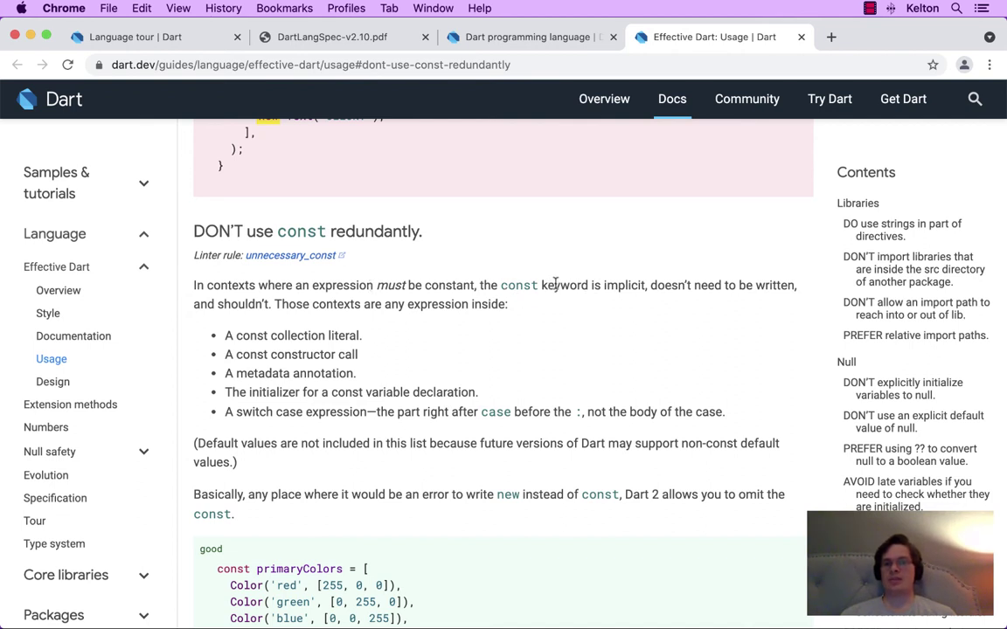
drag(313, 284, 367, 288)
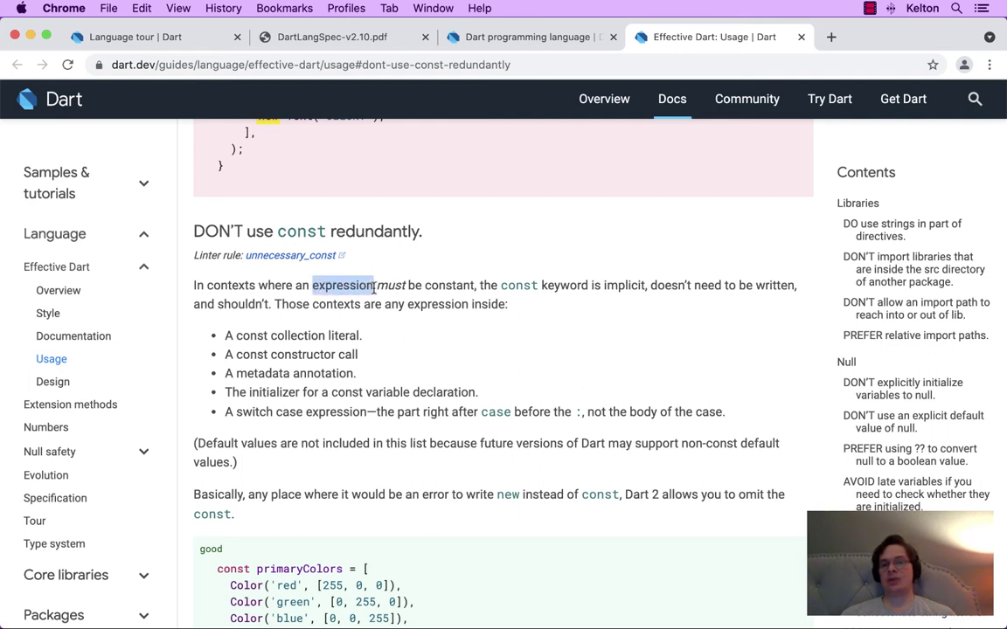
click(395, 287)
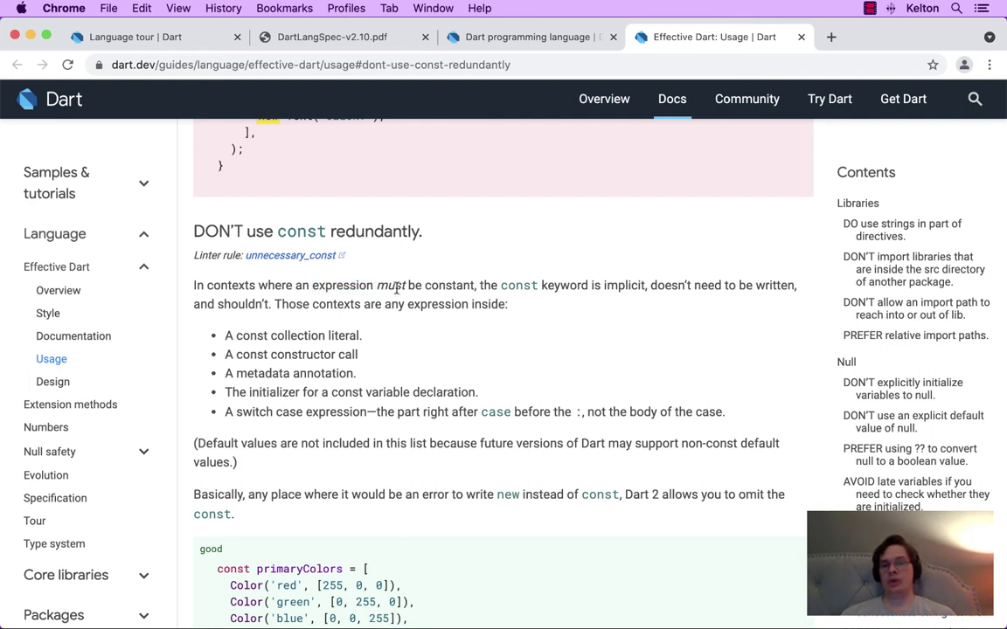
drag(376, 285, 408, 286)
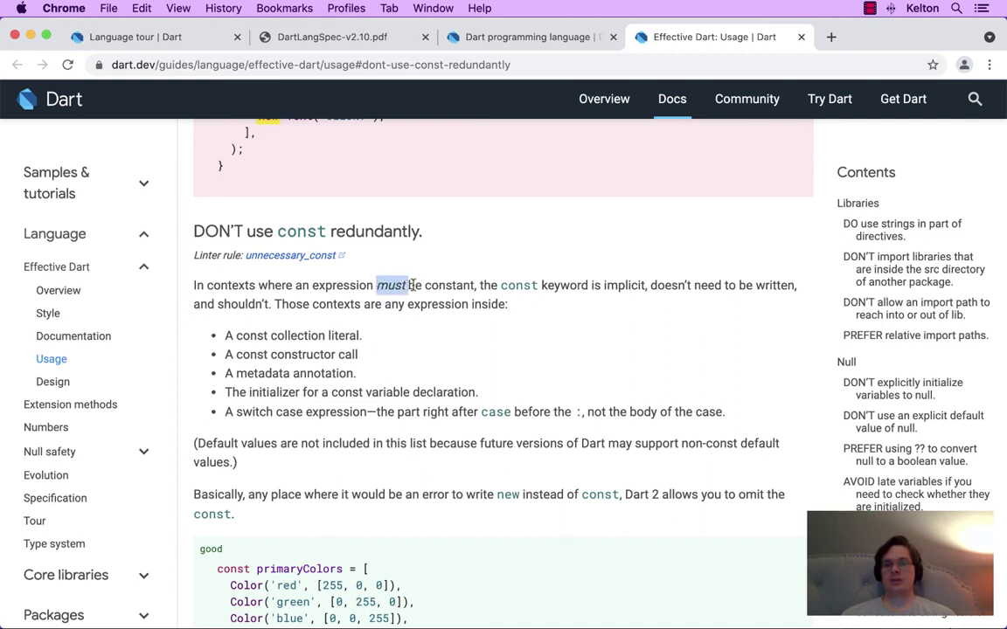
drag(479, 286, 645, 292)
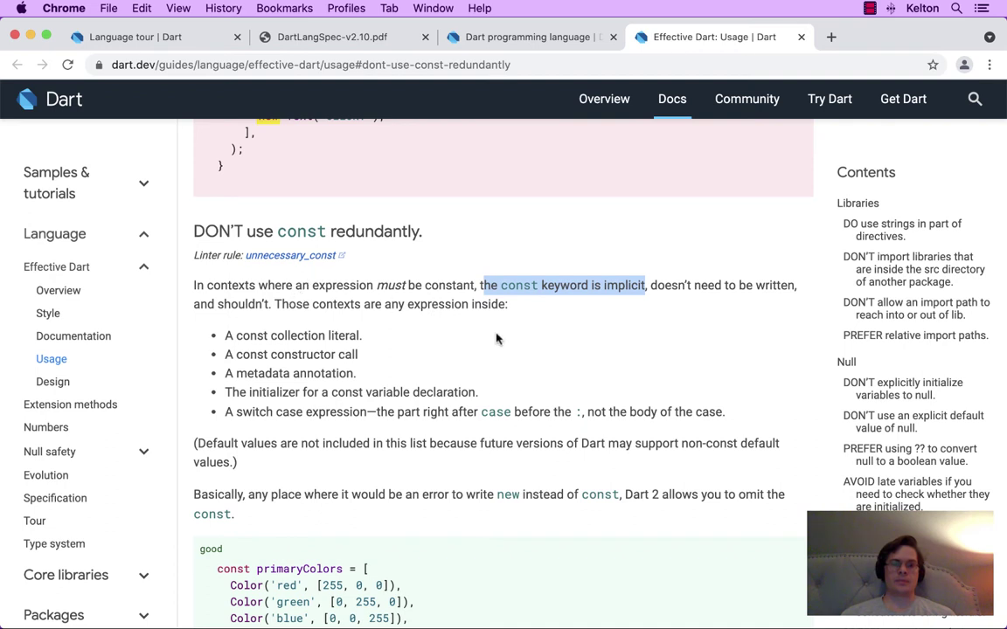
Read the list of contexts where const is implicit, comparing "const collection literal" with the const list in the bad primaryColors example.
scroll(497, 337, down, 2)
scroll(405, 327, down, 2)
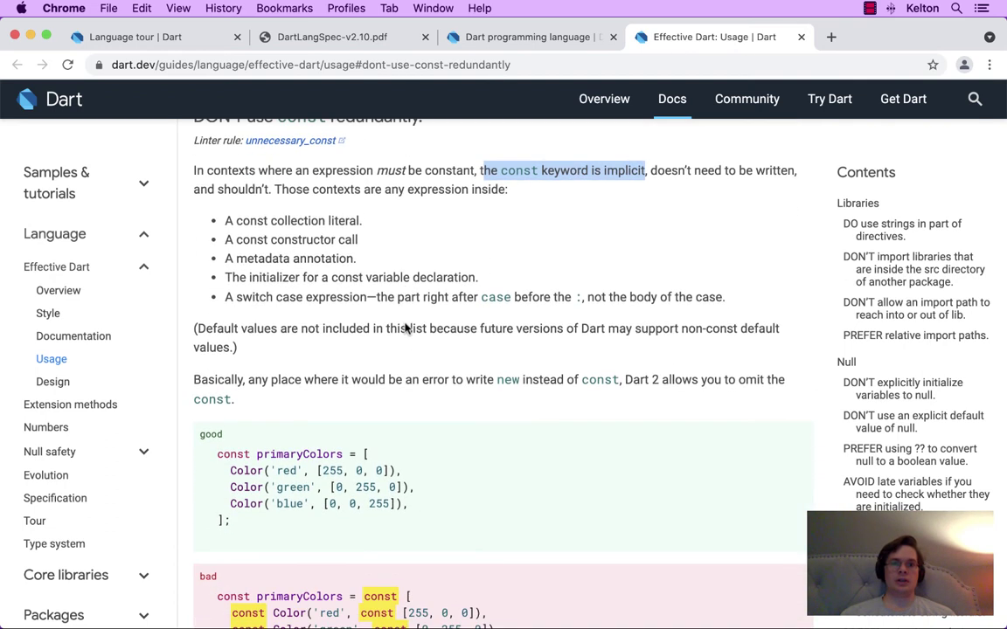
drag(237, 222, 360, 221)
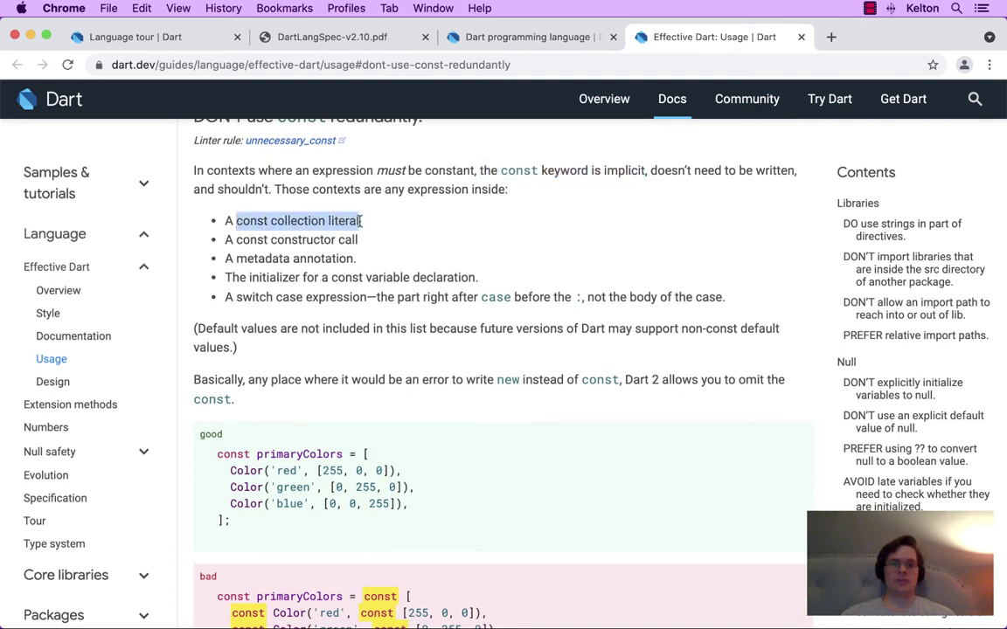
drag(363, 595, 411, 596)
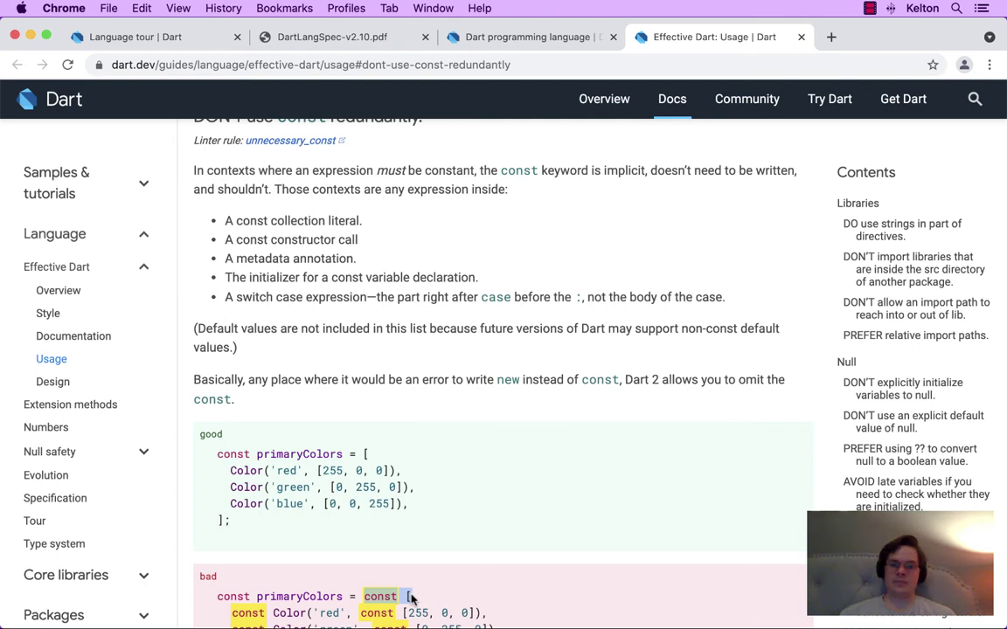
click(407, 595)
drag(407, 595, 416, 598)
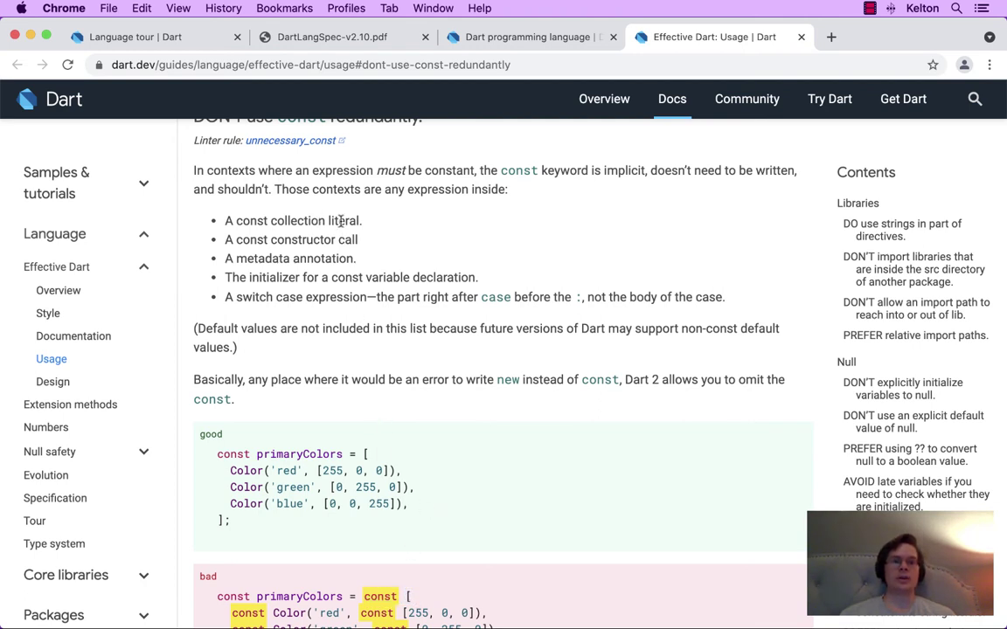
click(252, 258)
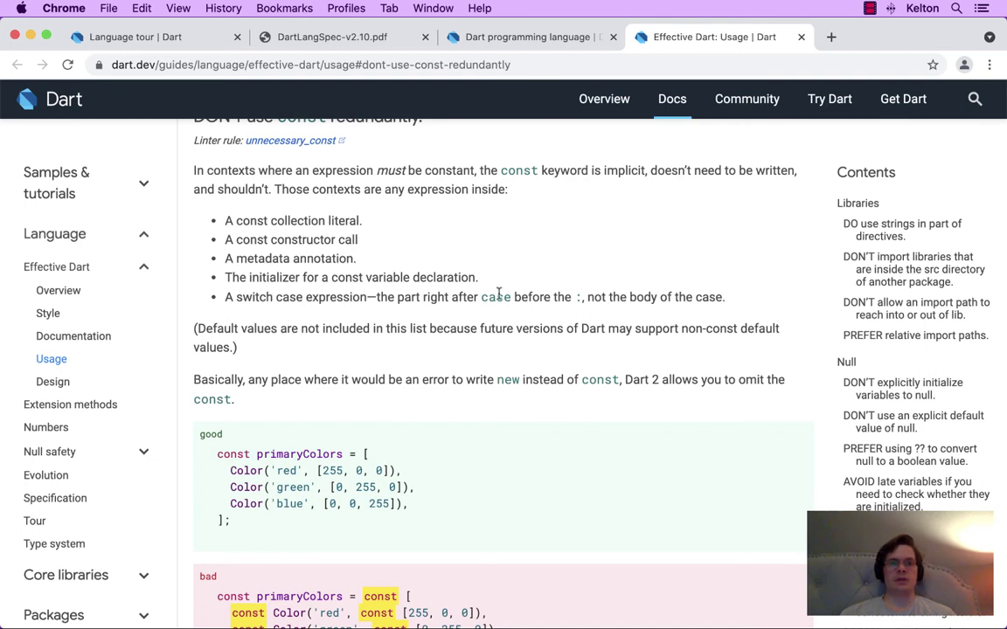
Close the Effective Dart page and return to the foo, bar and baz declarations in the Language tour.
key(super+w)
scroll(584, 308, down, 1)
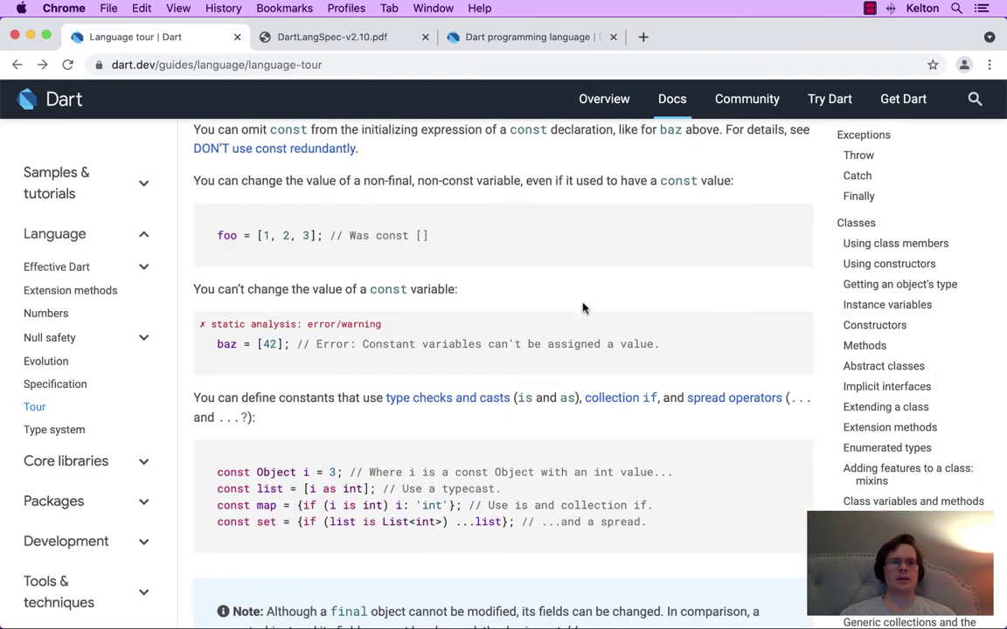
scroll(584, 308, down, 1)
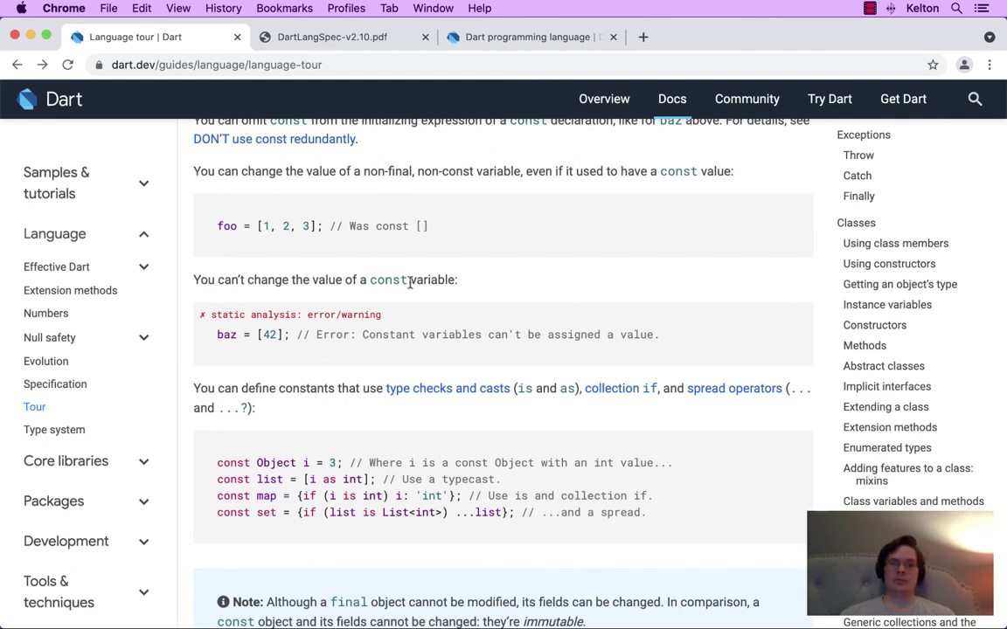
scroll(321, 310, up, 3)
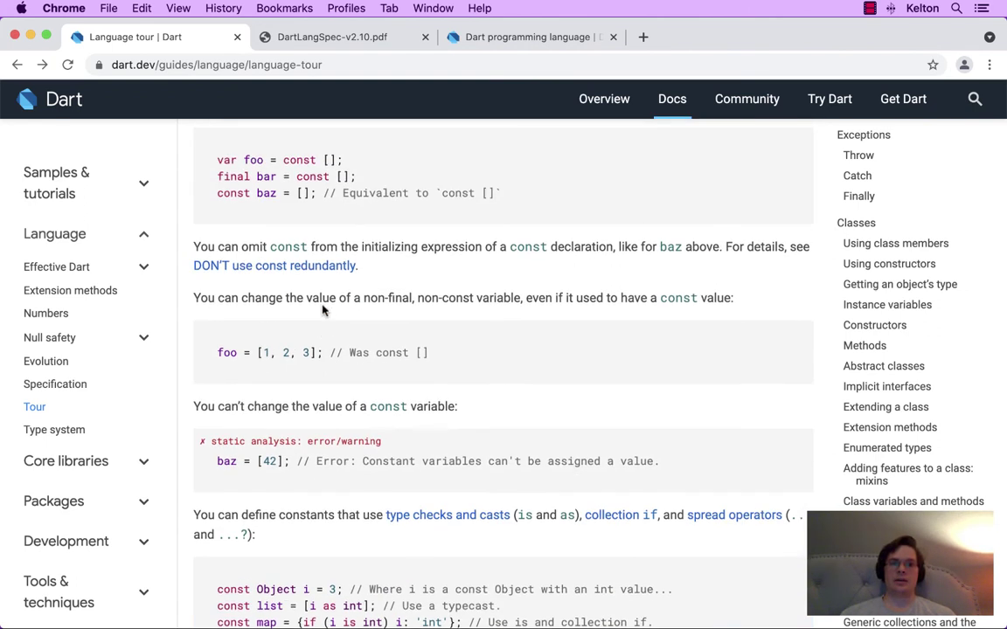
Replace the body of main in the browser editor with the Language tour's line "final bar = const [];".
drag(217, 176, 387, 186)
key(ctrl+c)
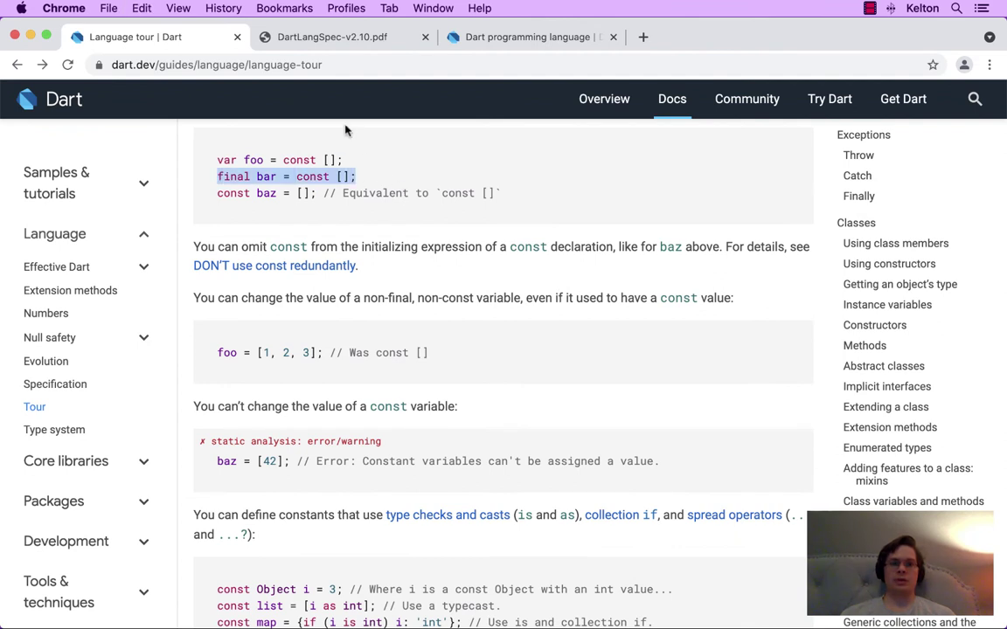
click(472, 36)
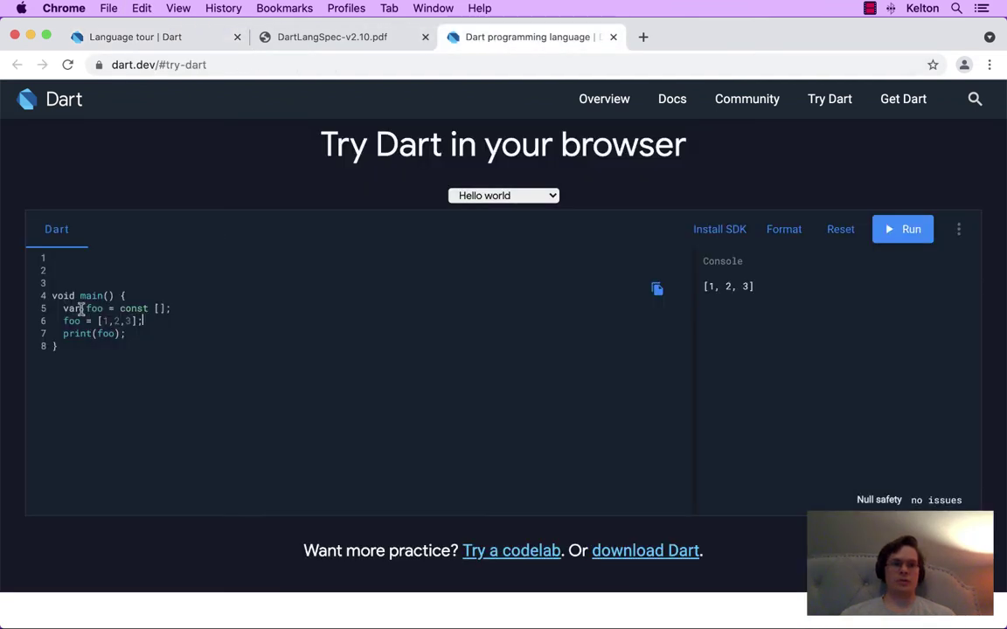
drag(63, 308, 152, 332)
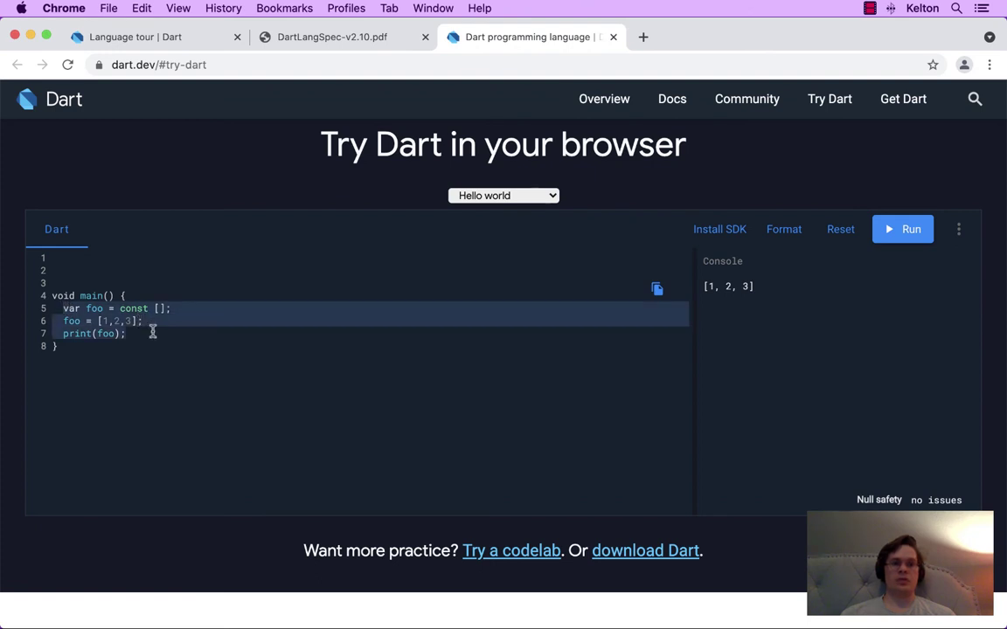
key(ctrl+v)
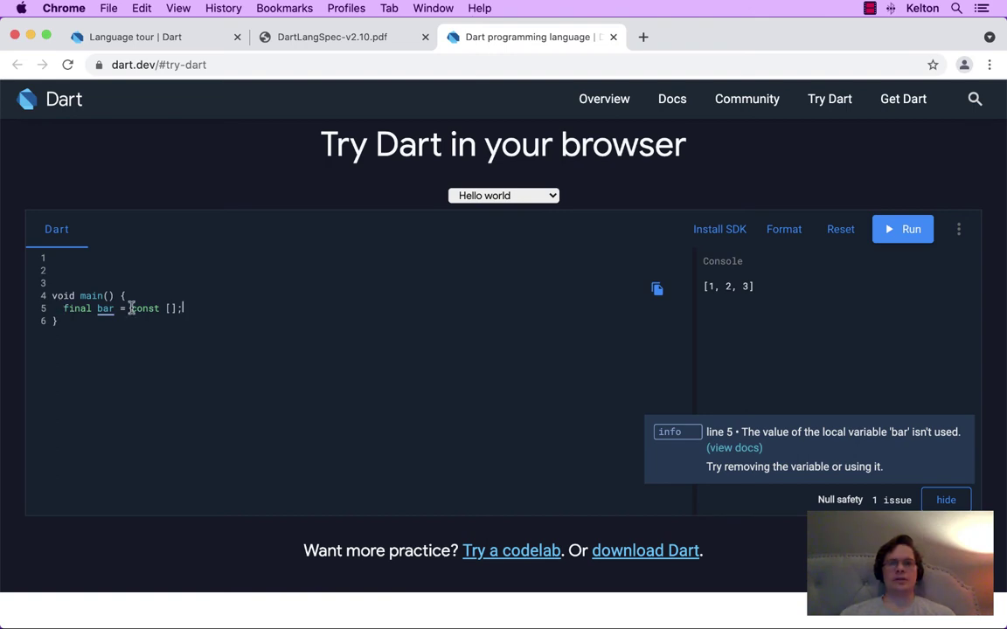
Reread the Language tour's "Final and const" section from its introduction down to the const [] declarations.
click(198, 44)
scroll(402, 438, up, 10)
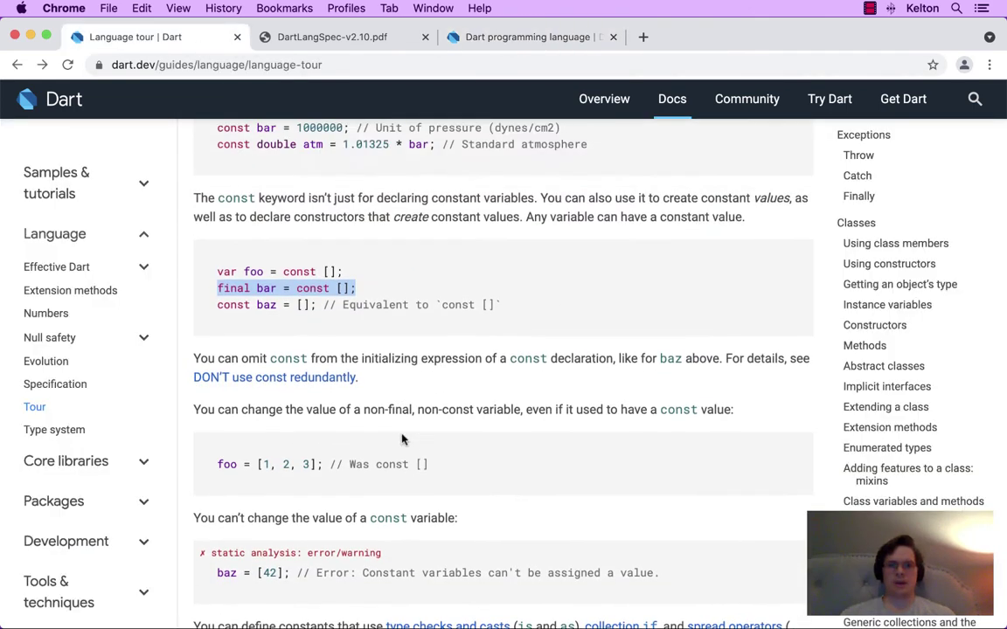
scroll(402, 438, up, 5)
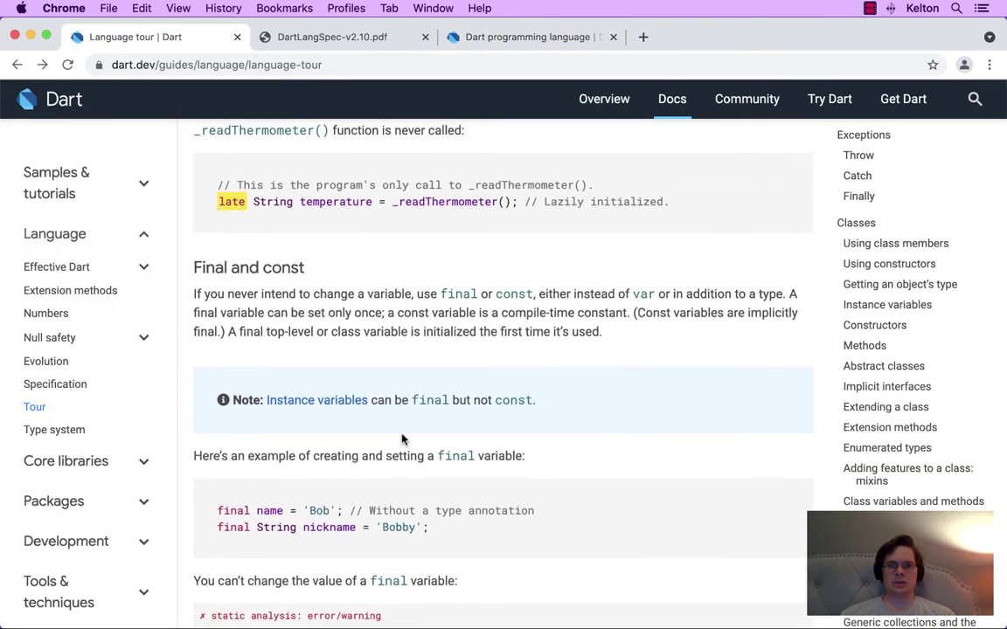
scroll(402, 438, down, 1)
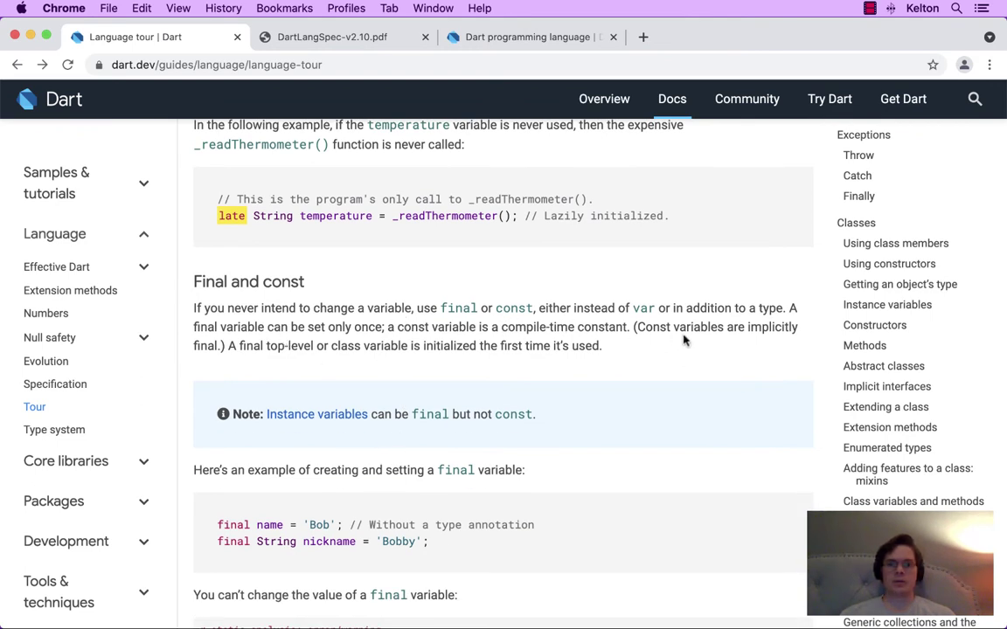
scroll(291, 363, down, 5)
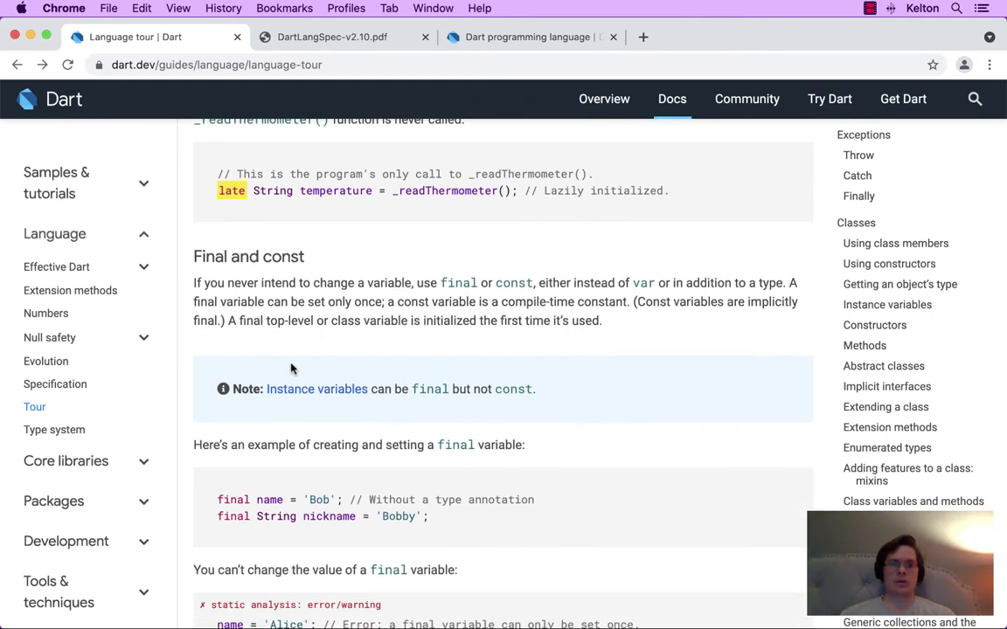
scroll(291, 364, down, 3)
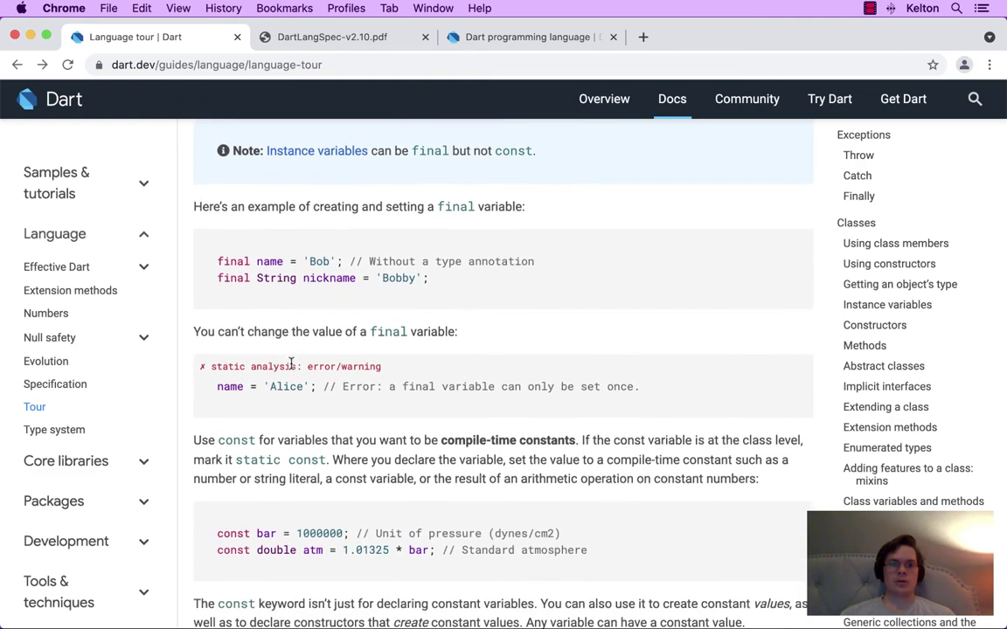
scroll(291, 367, down, 5)
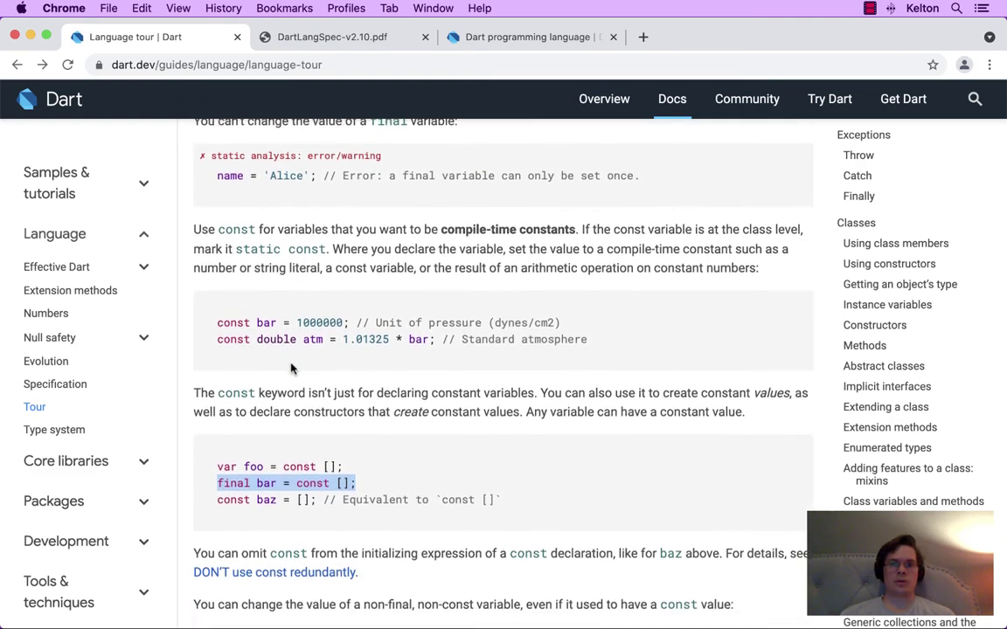
scroll(292, 368, down, 1)
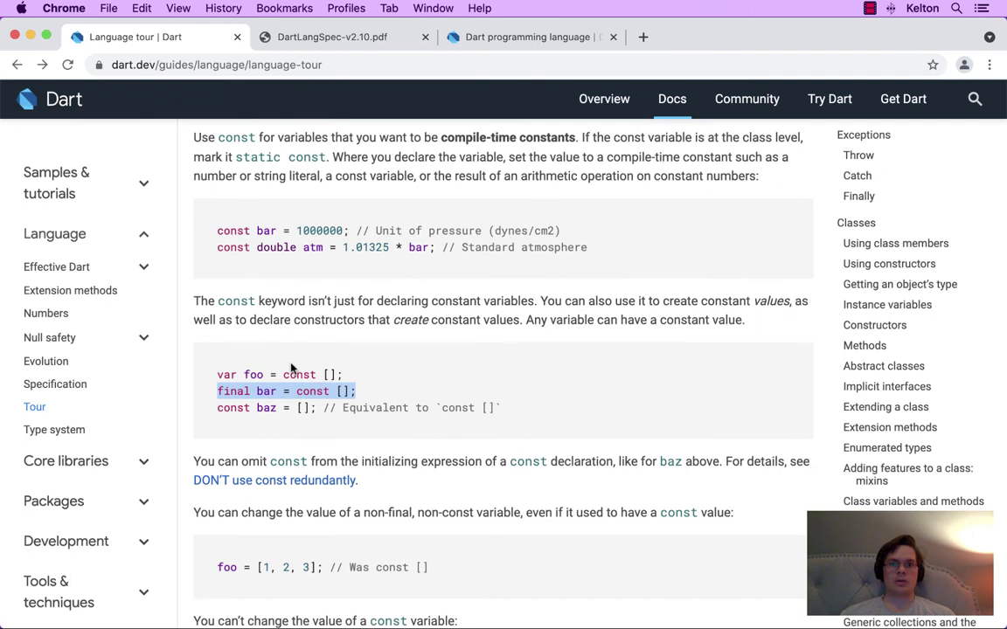
scroll(291, 368, up, 1)
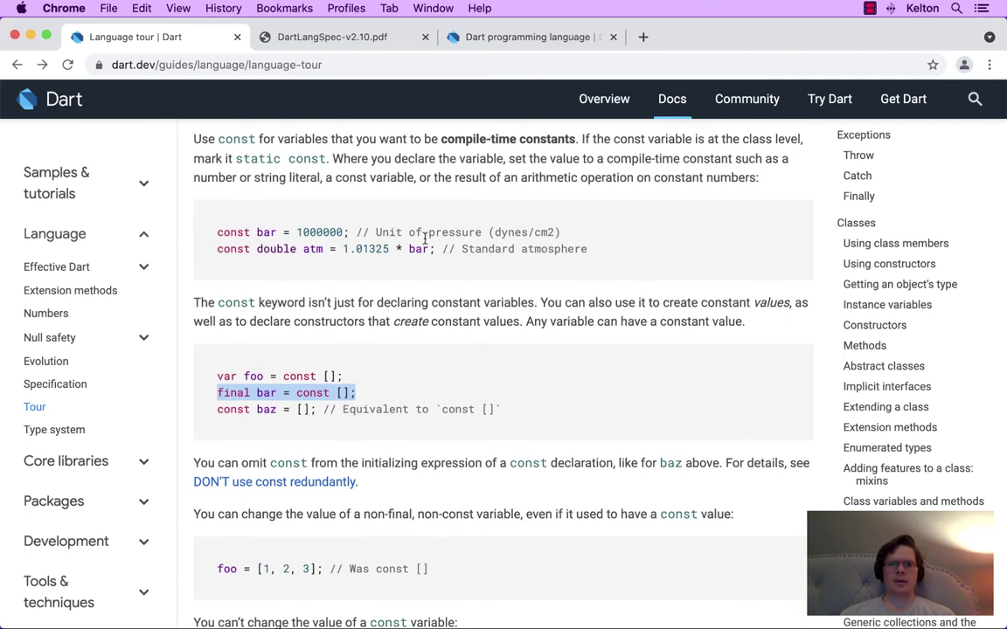
scroll(424, 238, down, 1)
scroll(424, 238, up, 2)
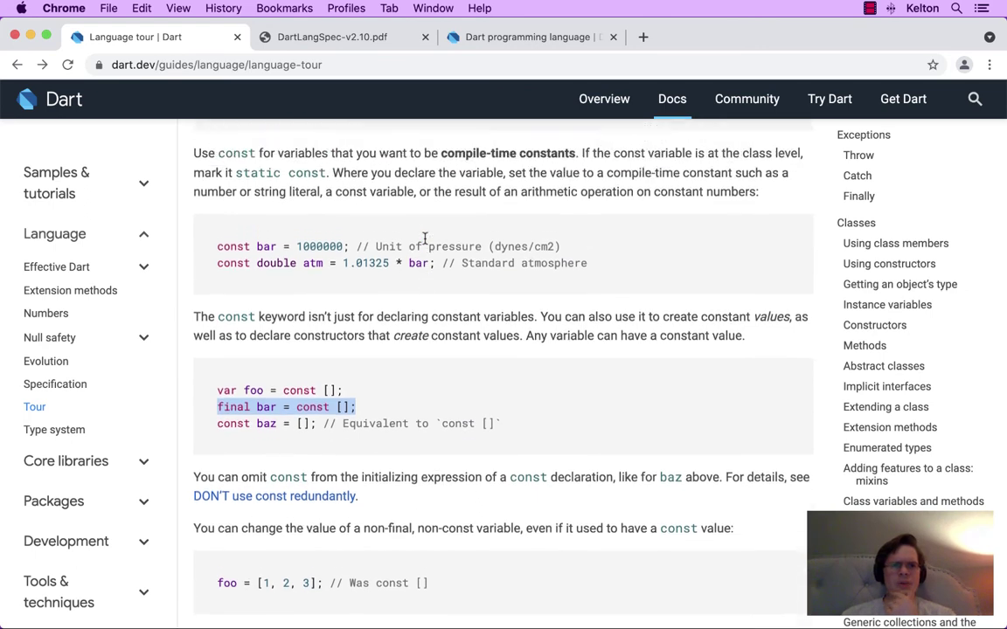
Examine the opening paragraph of "Final and const", focusing on the word const in its first sentence.
scroll(425, 238, up, 5)
scroll(425, 238, up, 1)
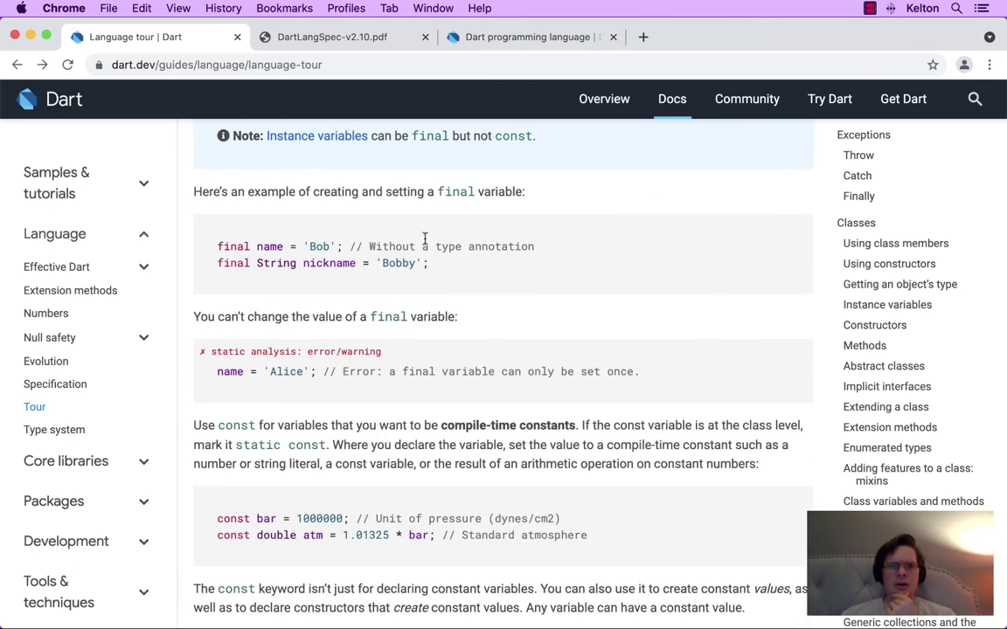
scroll(424, 238, up, 3)
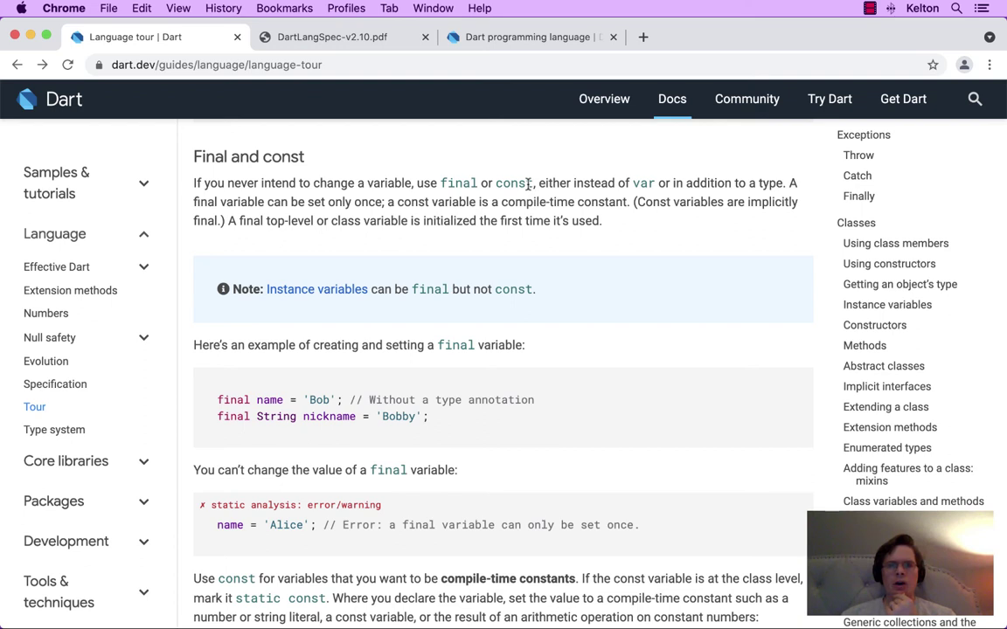
drag(531, 184, 493, 183)
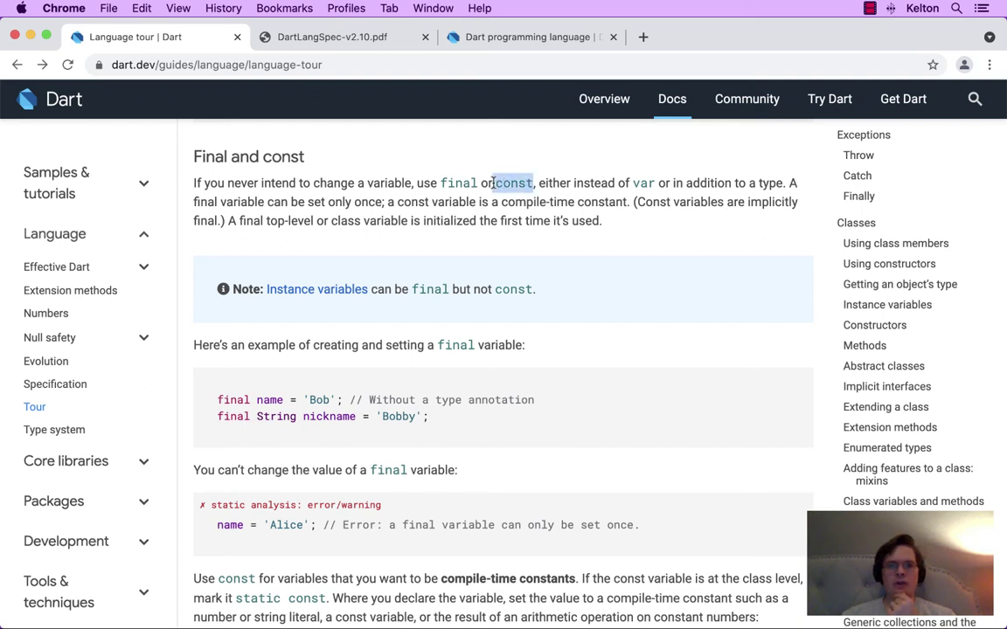
click(502, 183)
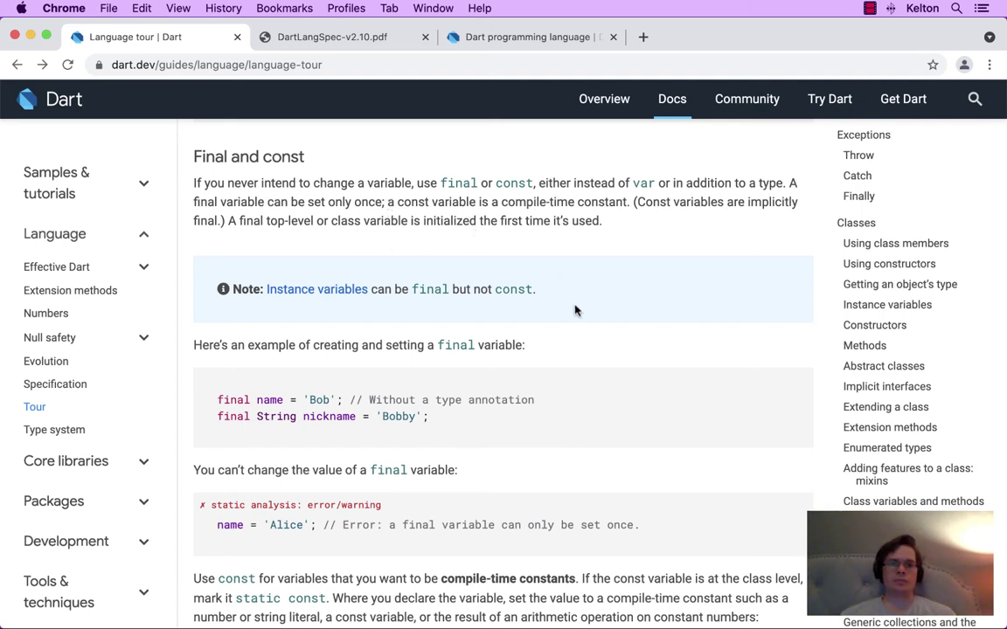
Read from the instance variables note through the final and const examples to the note on immutable const objects.
scroll(575, 310, down, 3)
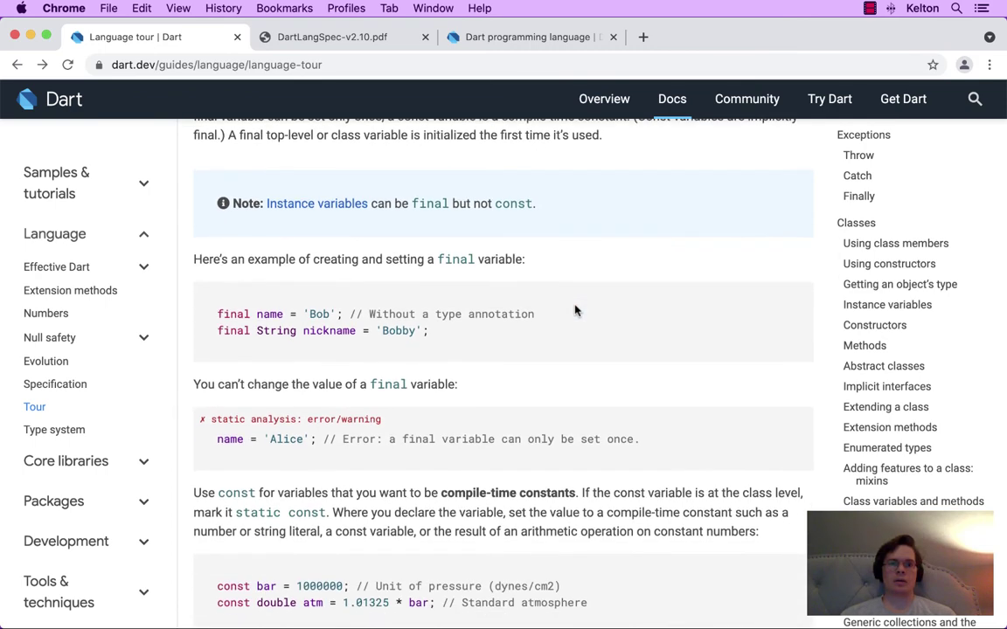
scroll(575, 310, down, 3)
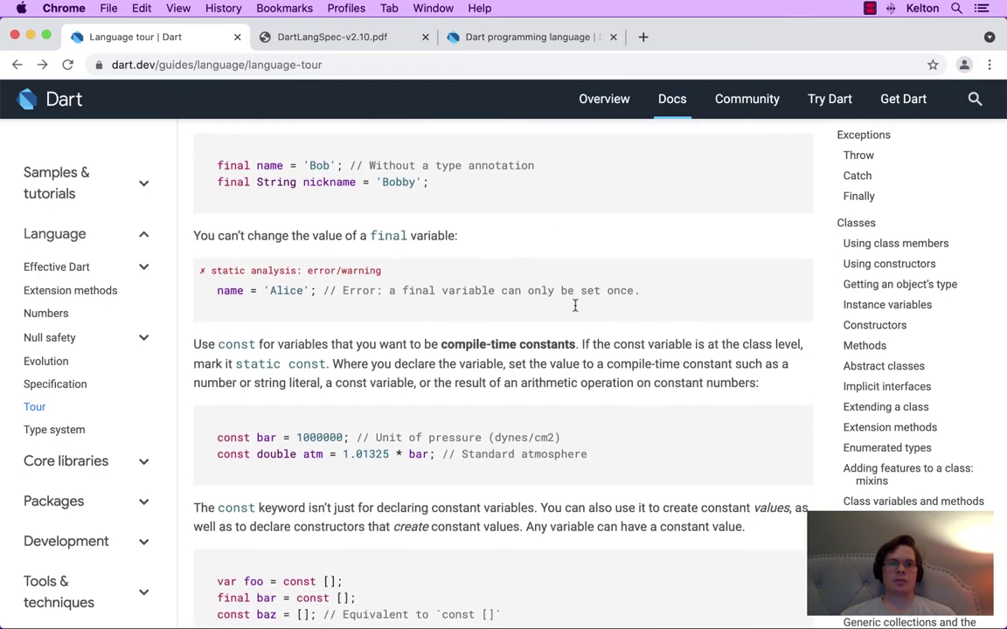
scroll(575, 308, down, 2)
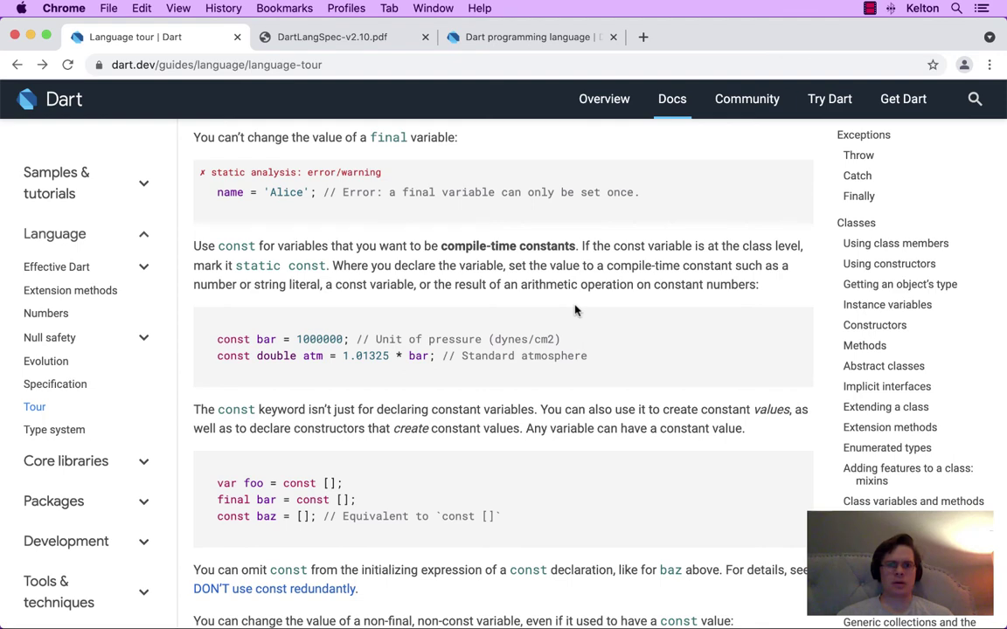
scroll(575, 309, down, 2)
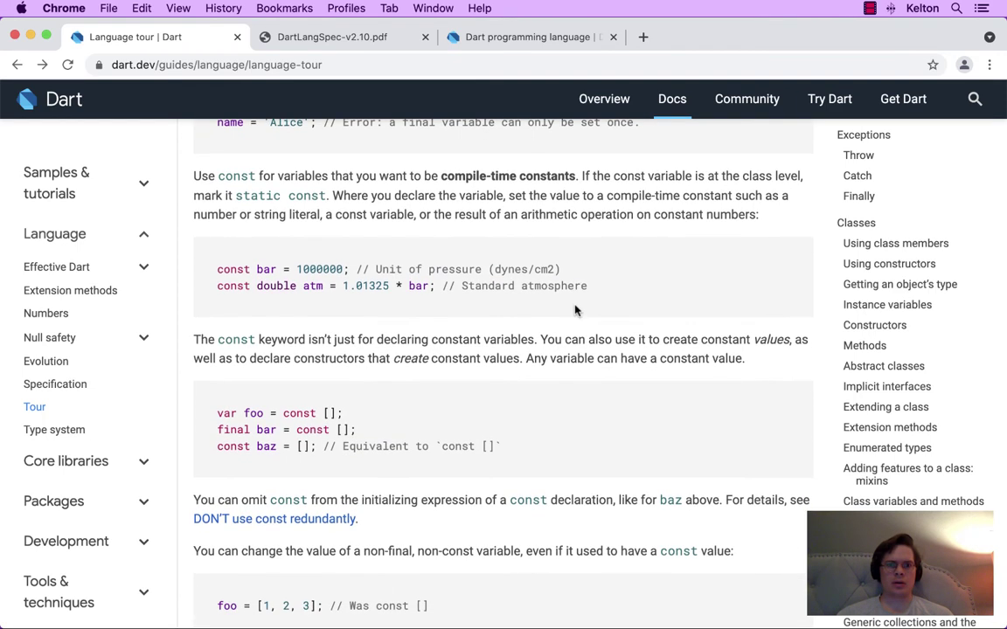
scroll(575, 309, down, 3)
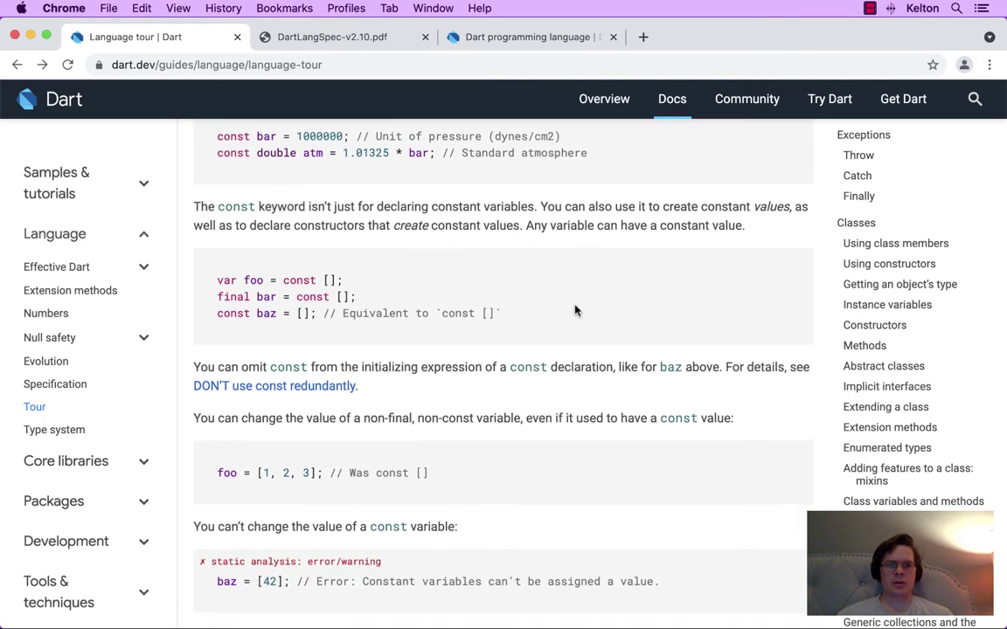
scroll(575, 310, down, 4)
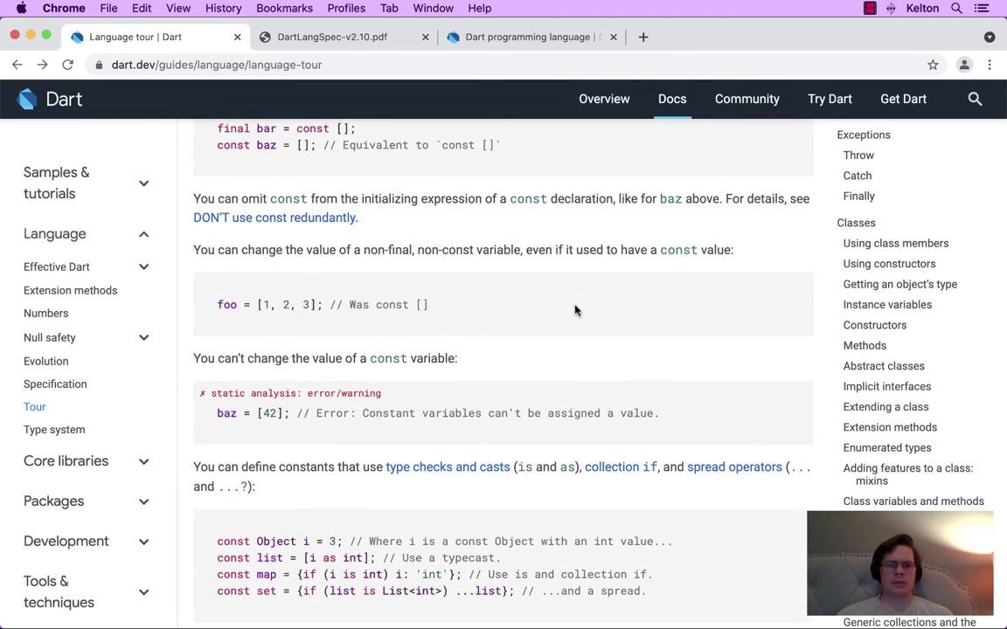
scroll(575, 309, down, 3)
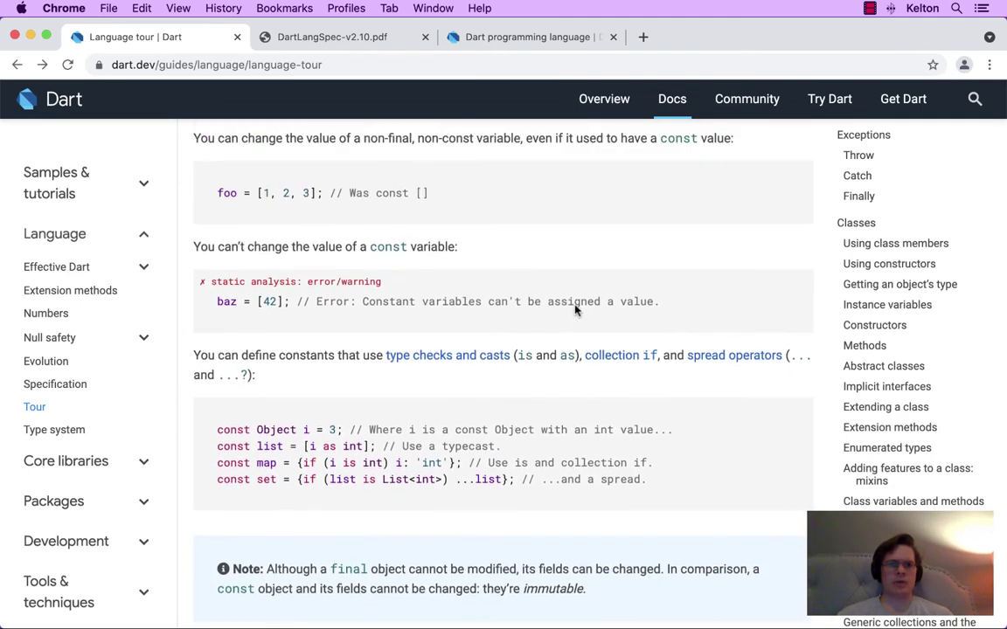
Compare the Language tour's "final bar = const [];" line with the editor code, and return to the example reassigning baz.
scroll(575, 310, up, 5)
scroll(490, 271, down, 1)
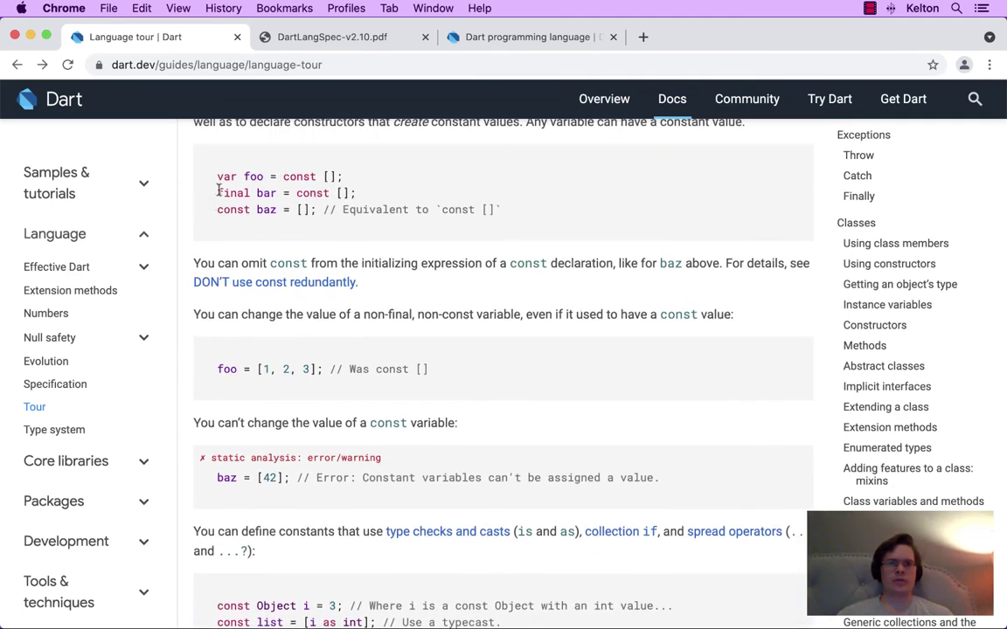
drag(216, 193, 356, 193)
click(502, 40)
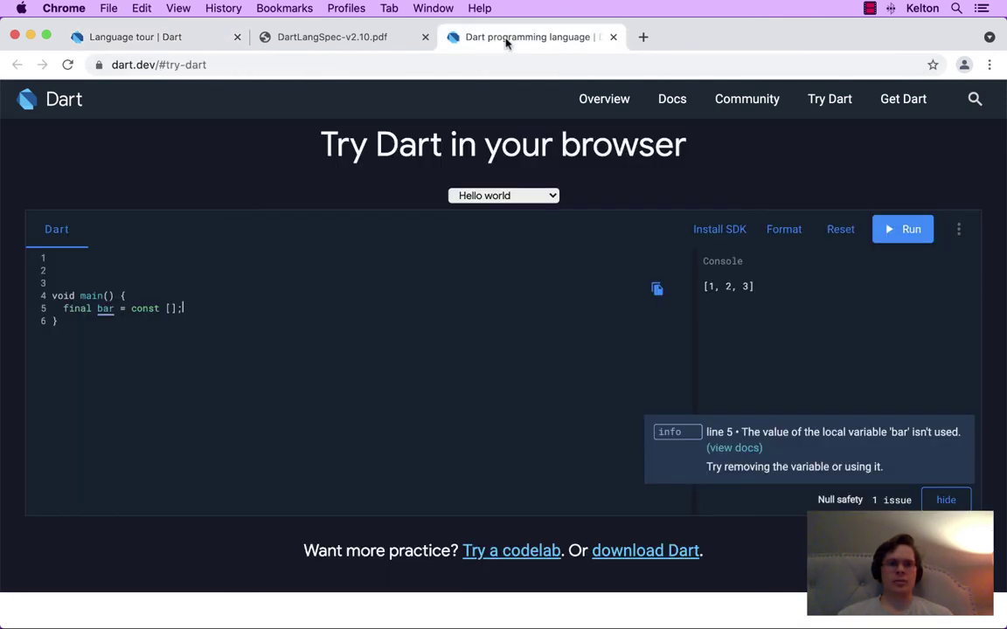
click(183, 36)
scroll(349, 371, down, 2)
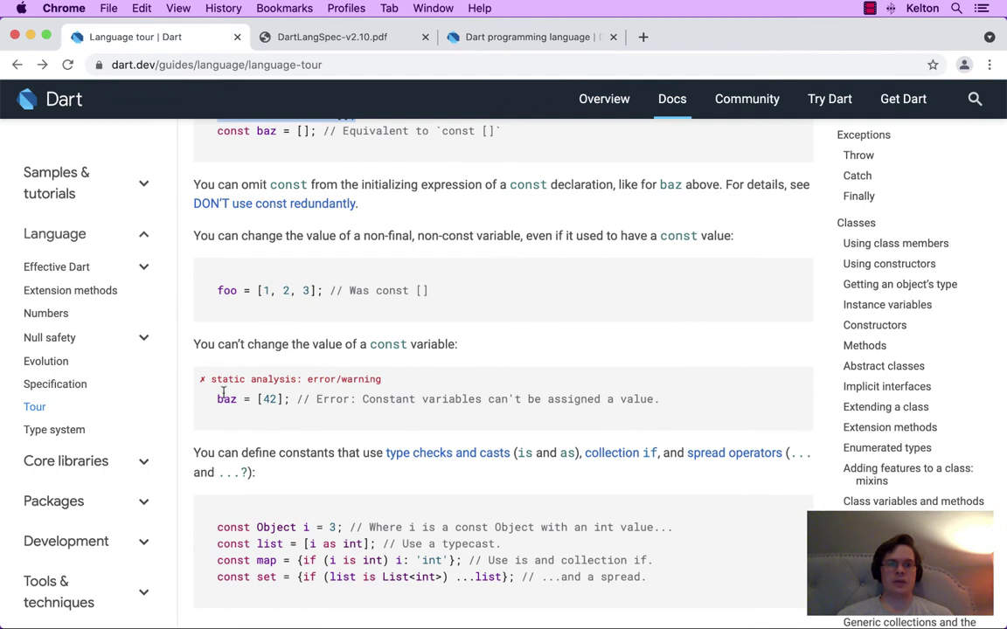
Examine the "baz = [42];" example in the Language tour and check it against the code in the browser editor.
drag(218, 398, 289, 399)
click(287, 399)
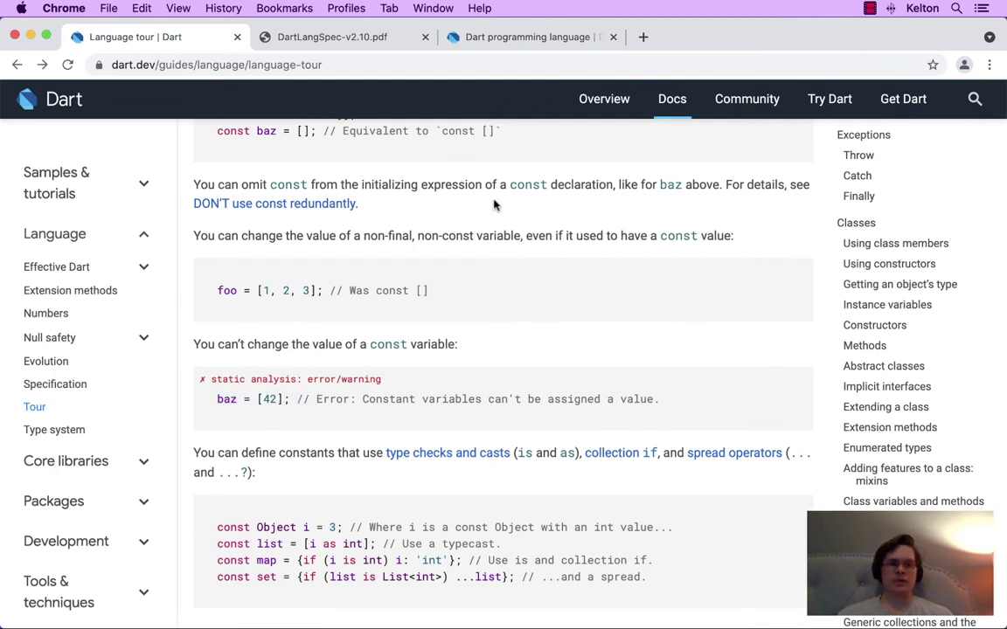
click(504, 40)
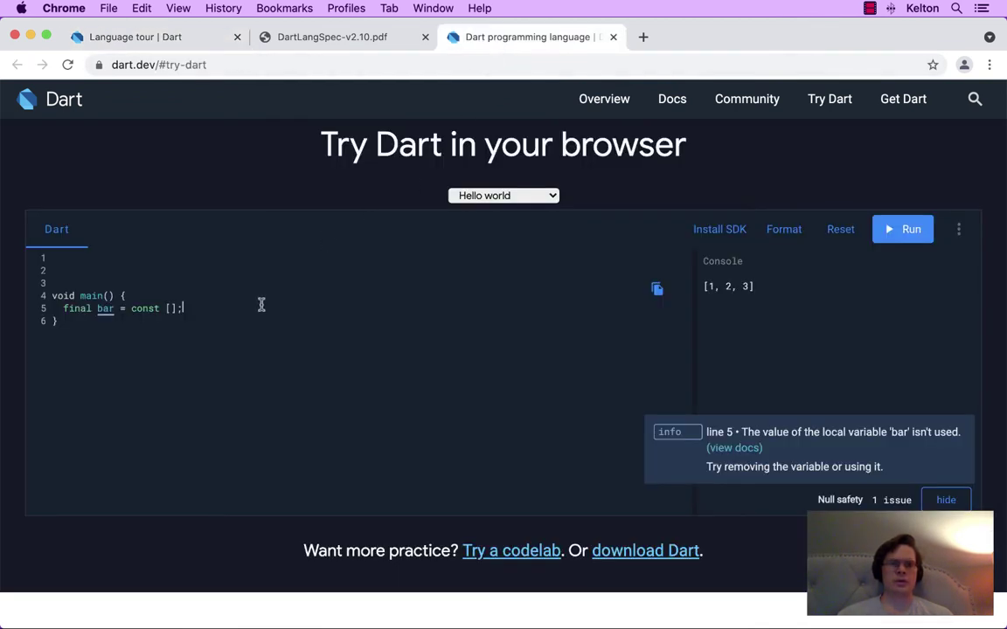
click(185, 37)
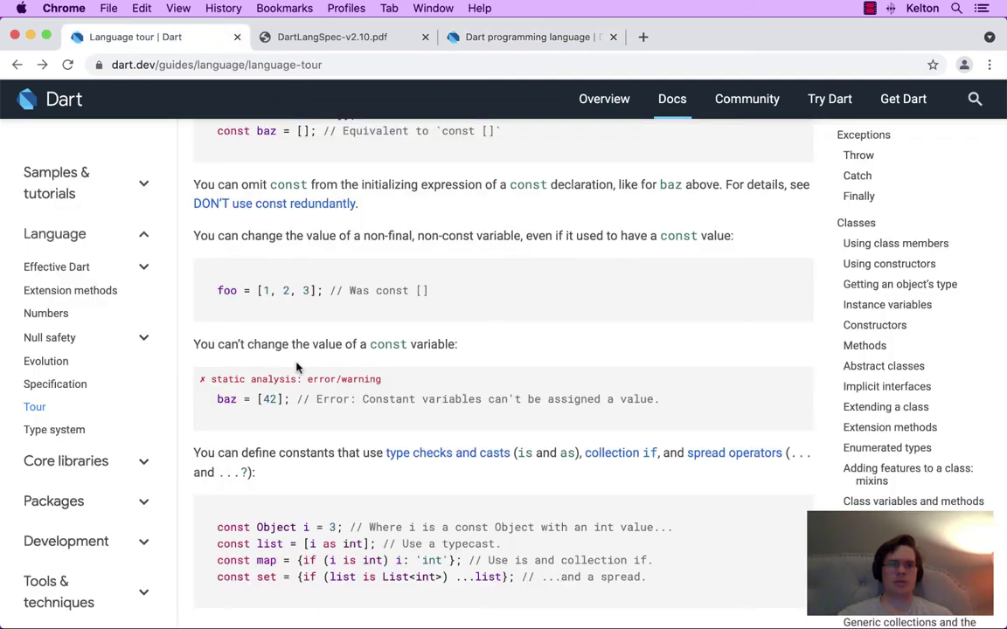
Copy "const baz = [];" from the Language tour and replace the editor's "final bar = const [];" line with it.
scroll(309, 404, up, 2)
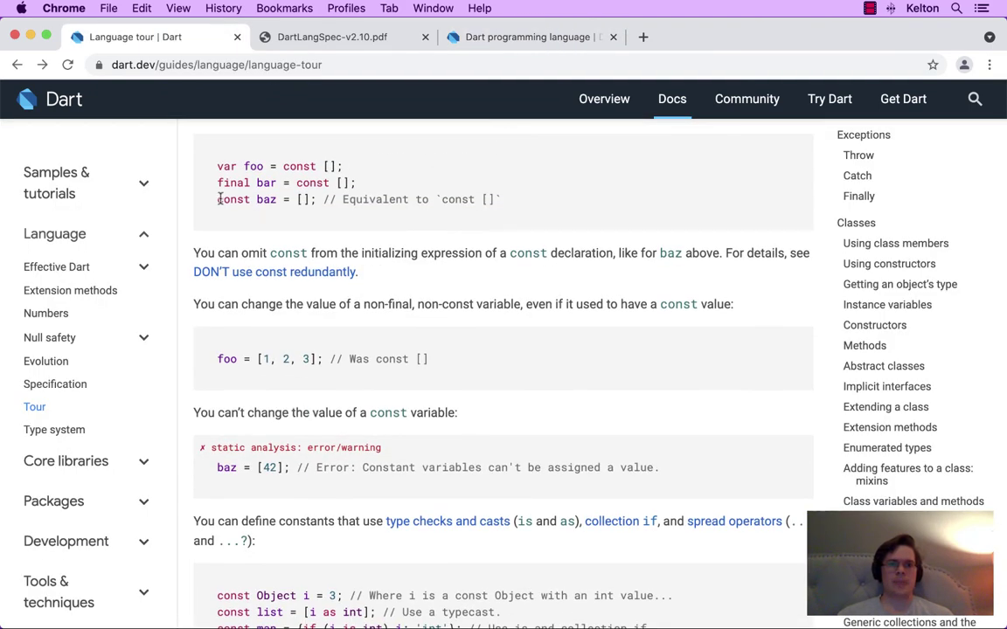
drag(220, 199, 316, 199)
key(super+c)
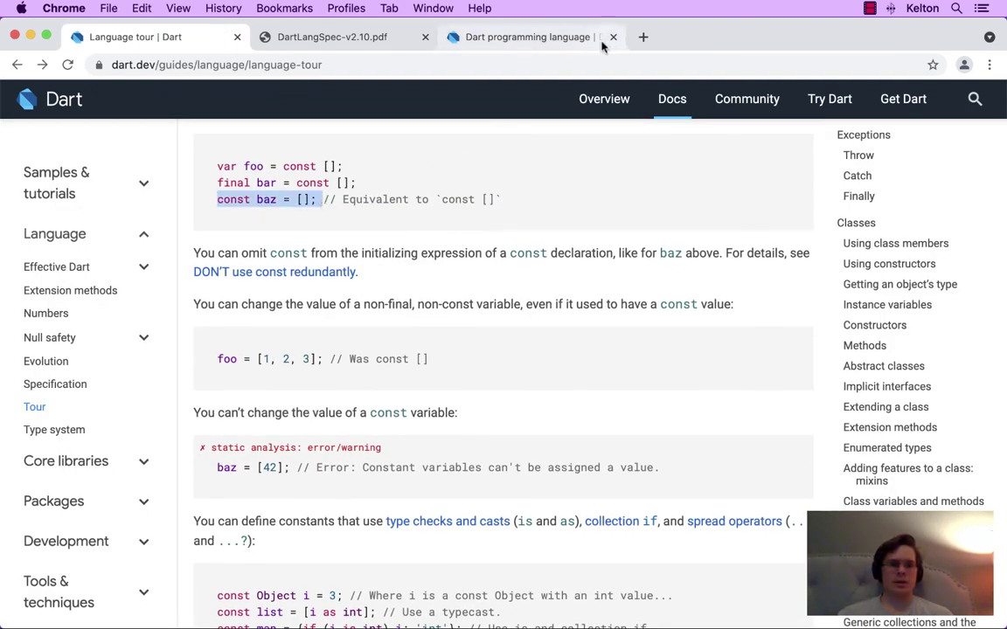
click(483, 33)
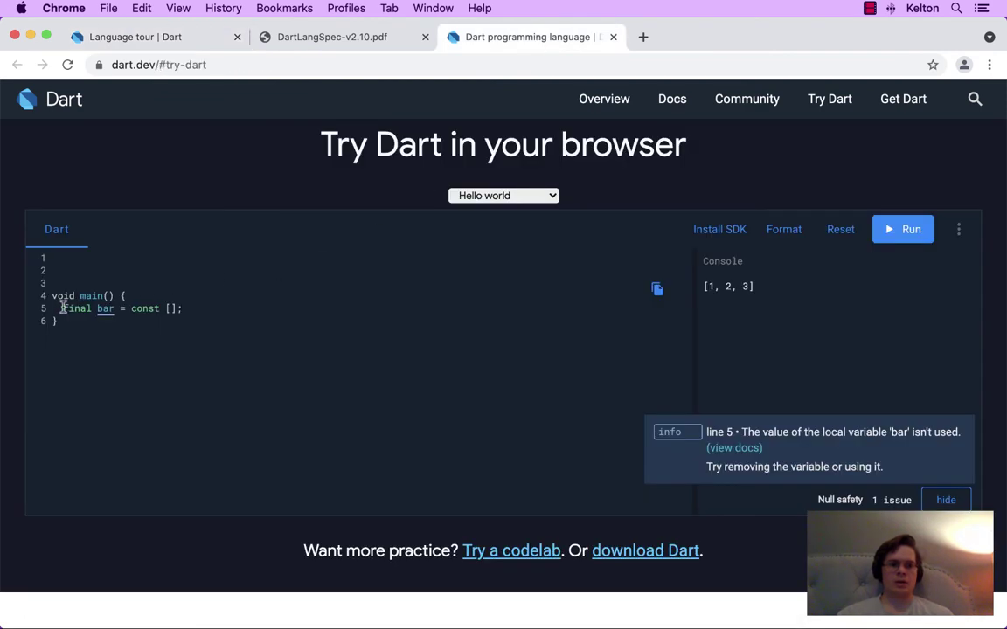
drag(63, 307, 208, 307)
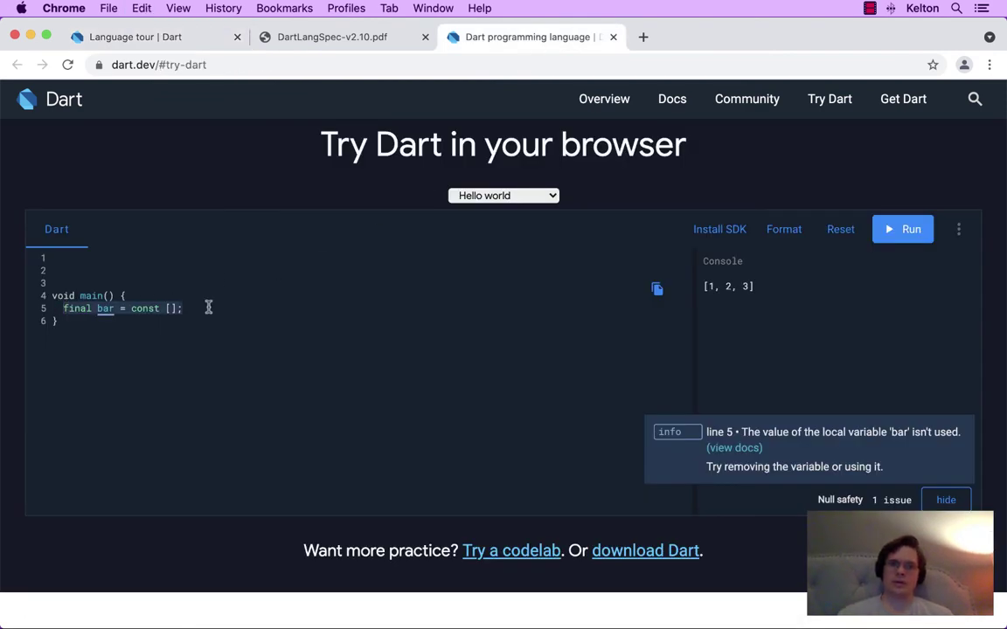
key(super+1)
key(super+c)
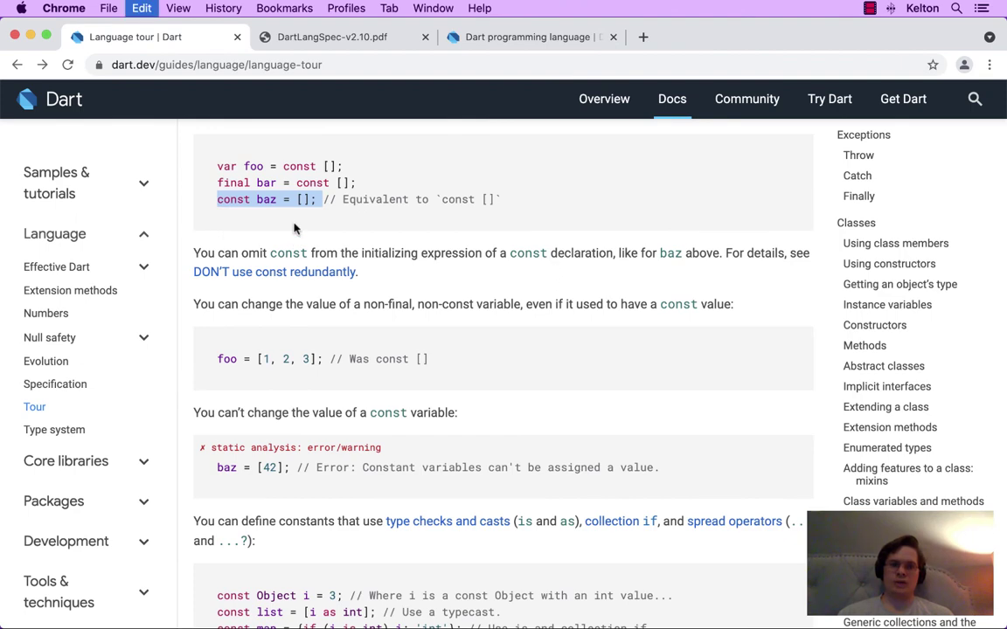
key(super+2)
key(super+3)
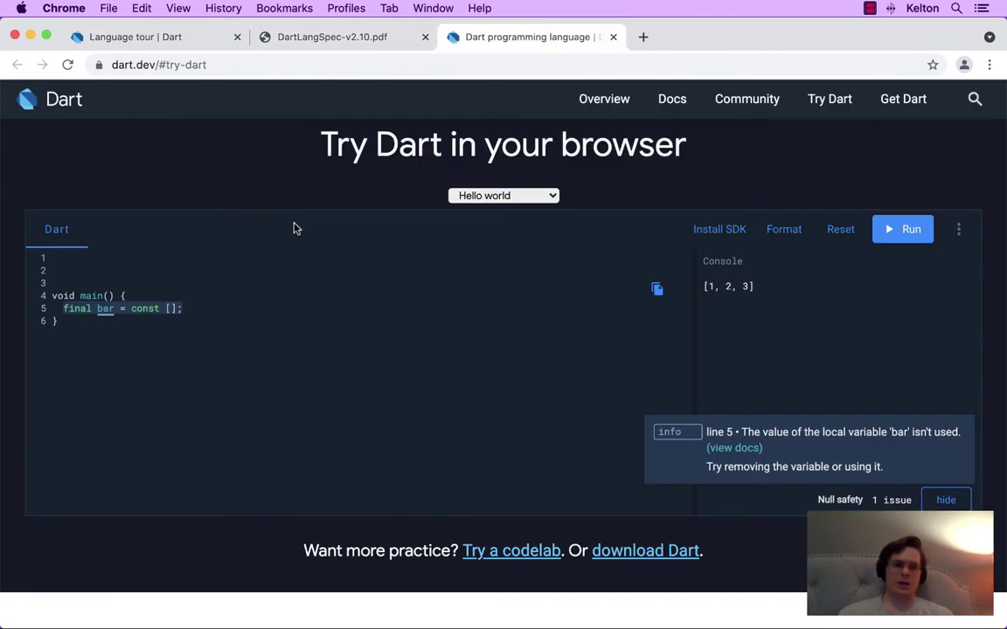
key(super+v)
Add the line "baz = [42];" below the const baz declaration in main.
key(Return)
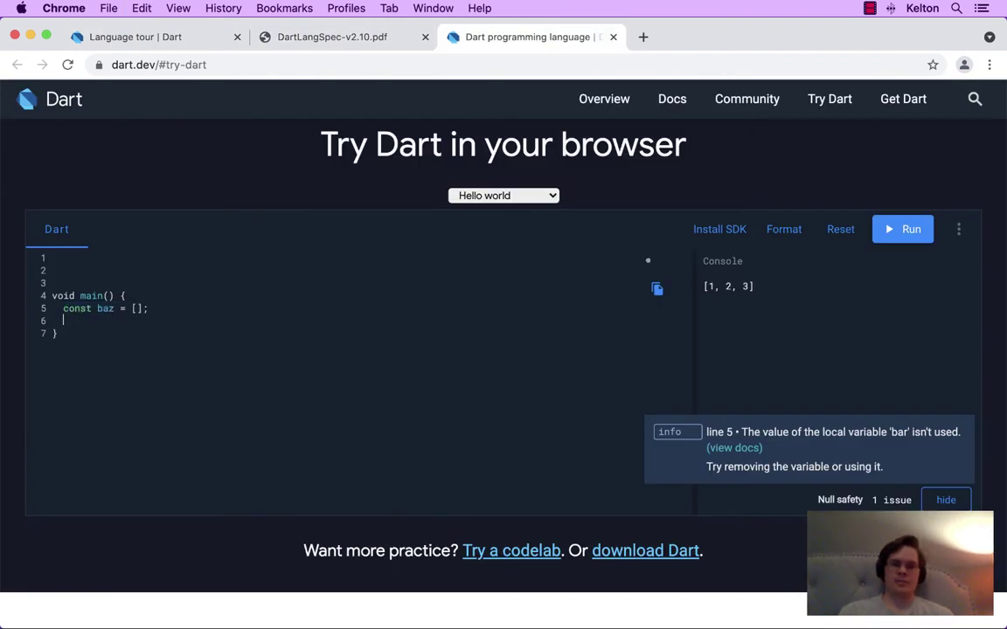
text(baz = )
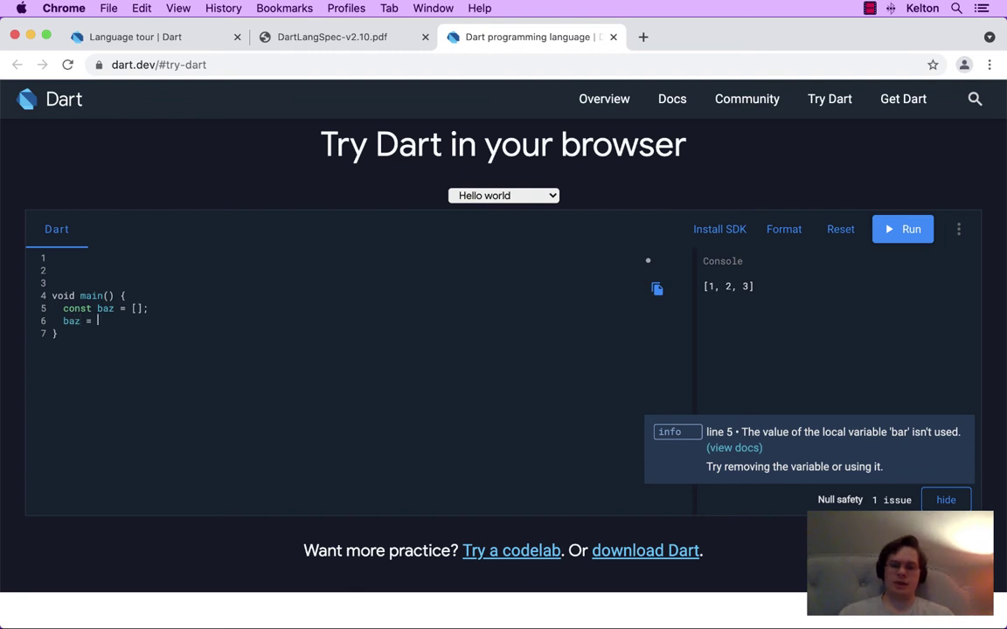
text([42];)
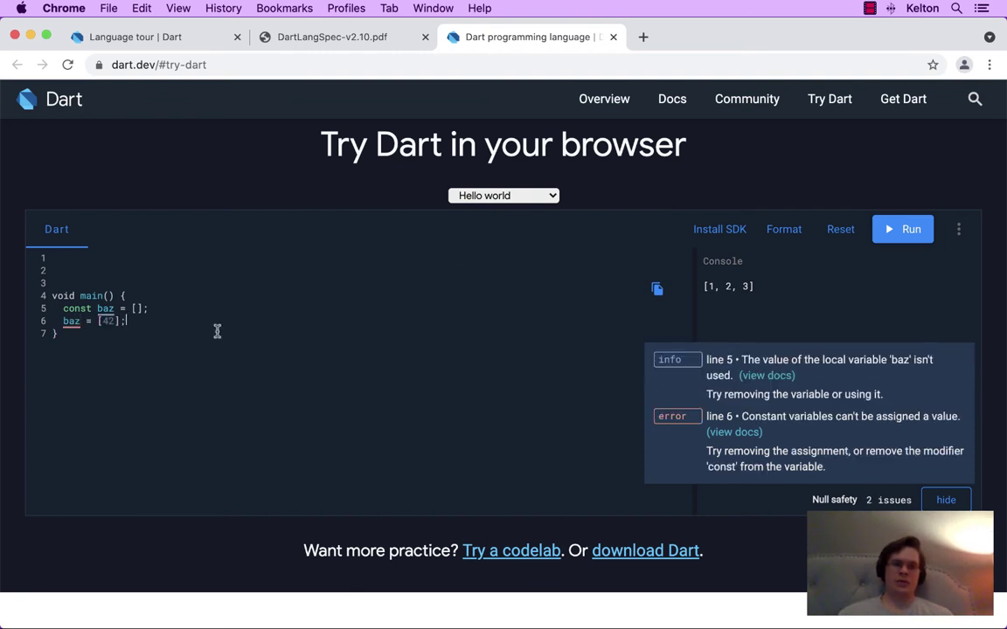
click(63, 311)
click(157, 318)
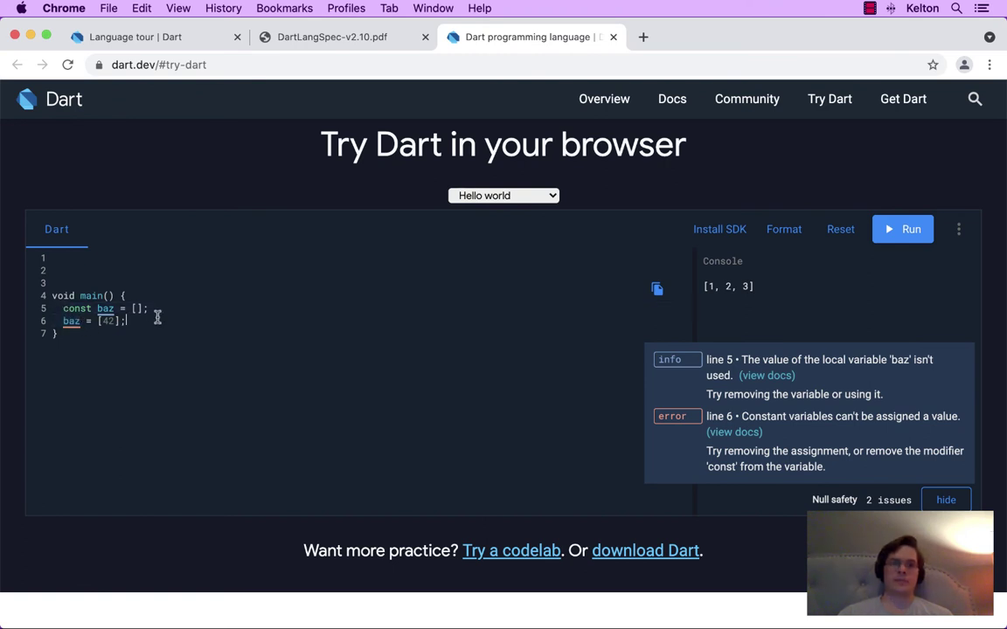
Read the Language tour's paragraph on defining constants with type checks, collection if, and the spread operators ... and ...?
click(164, 42)
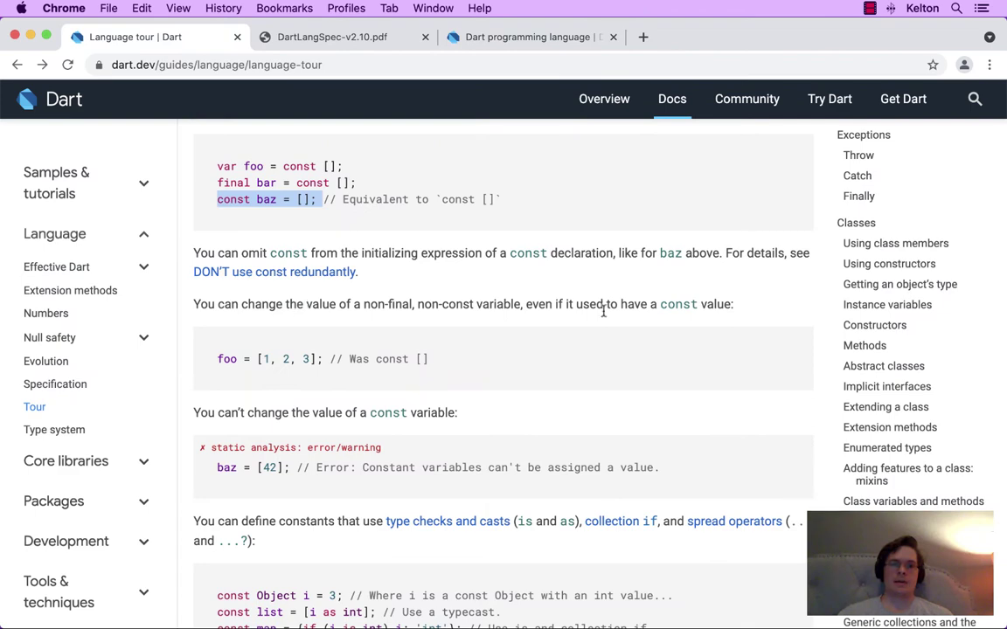
scroll(642, 336, down, 5)
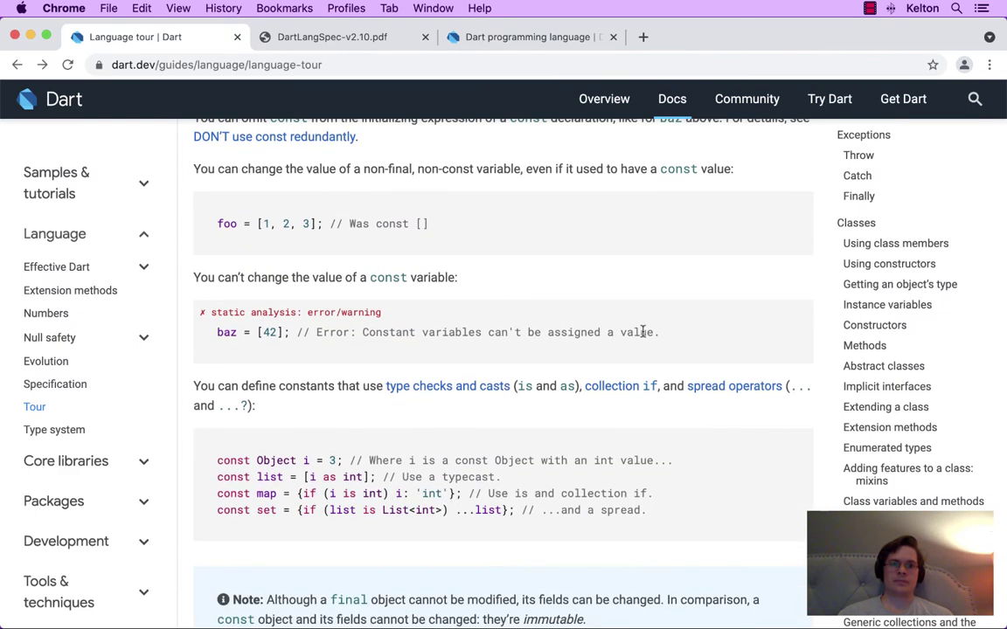
scroll(640, 338, down, 3)
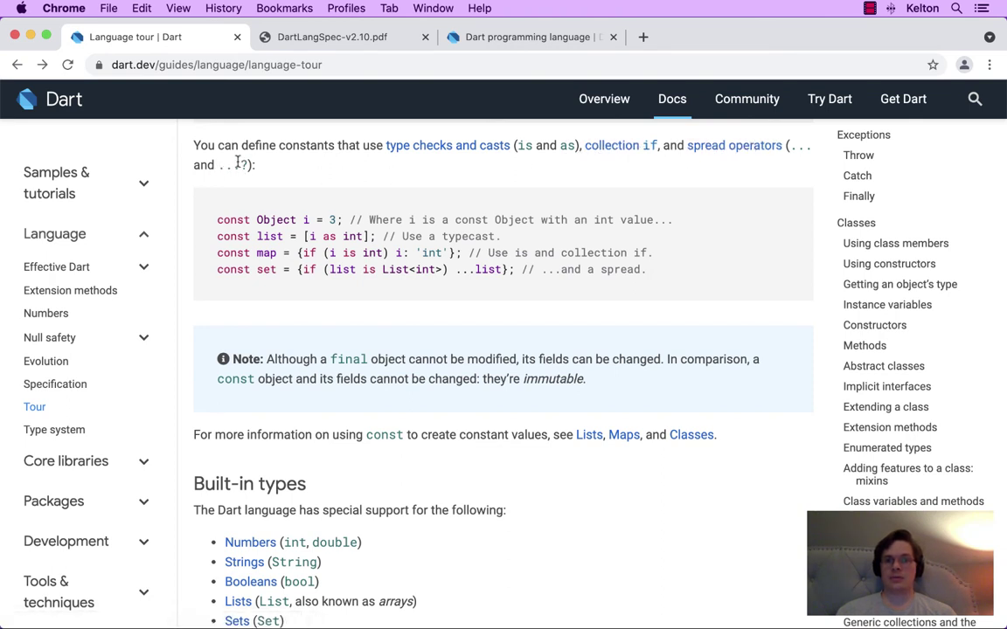
drag(220, 165, 248, 166)
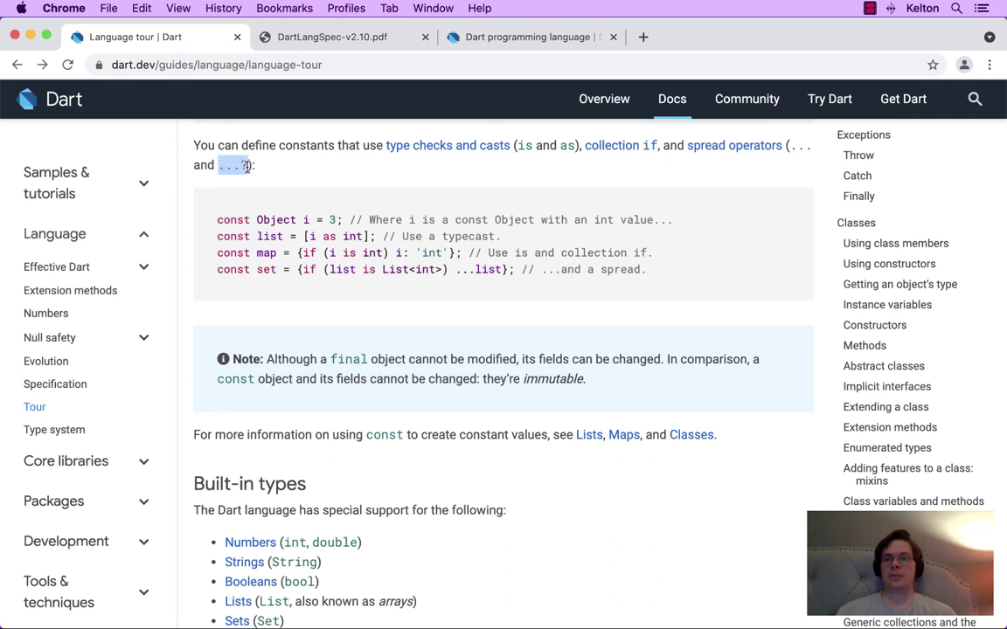
click(786, 146)
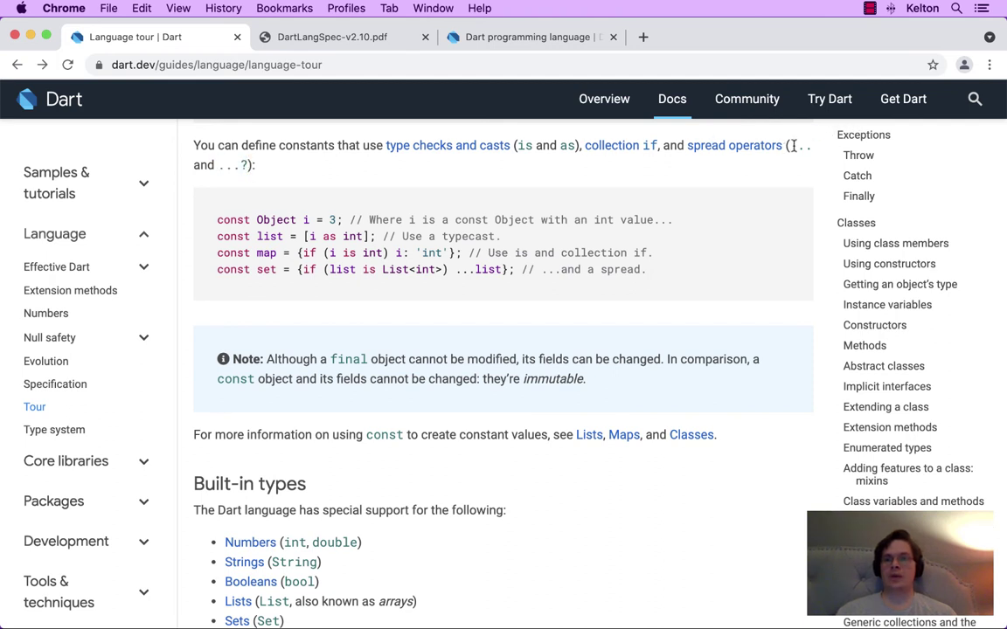
drag(785, 146, 802, 145)
click(806, 146)
double_click(789, 145)
click(793, 148)
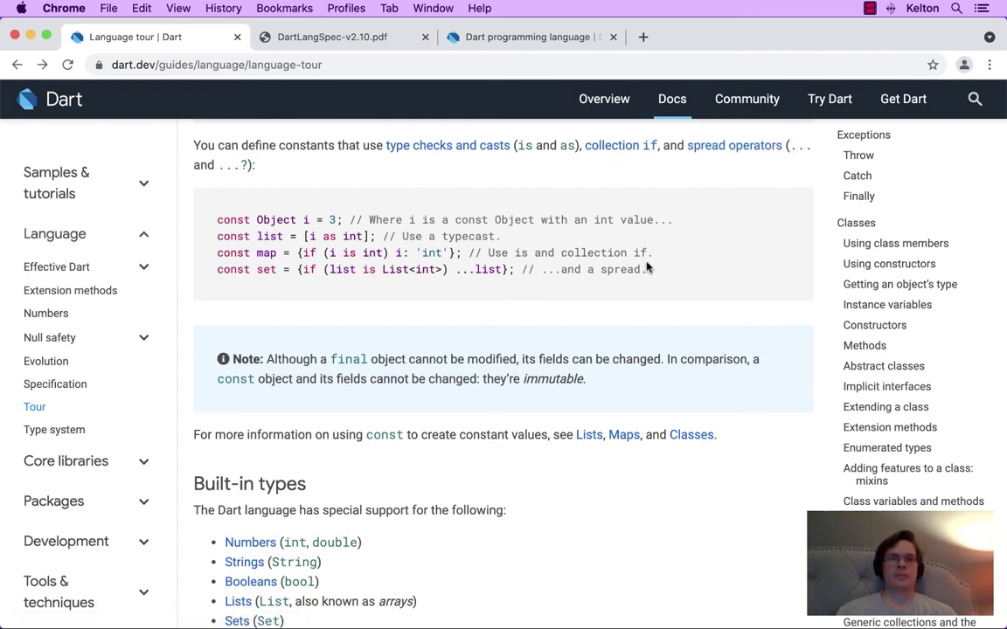
Replace the baz lines in main with the tour's four const examples (Object i, list, map, set), keeping the closing brace.
scroll(350, 232, down, 1)
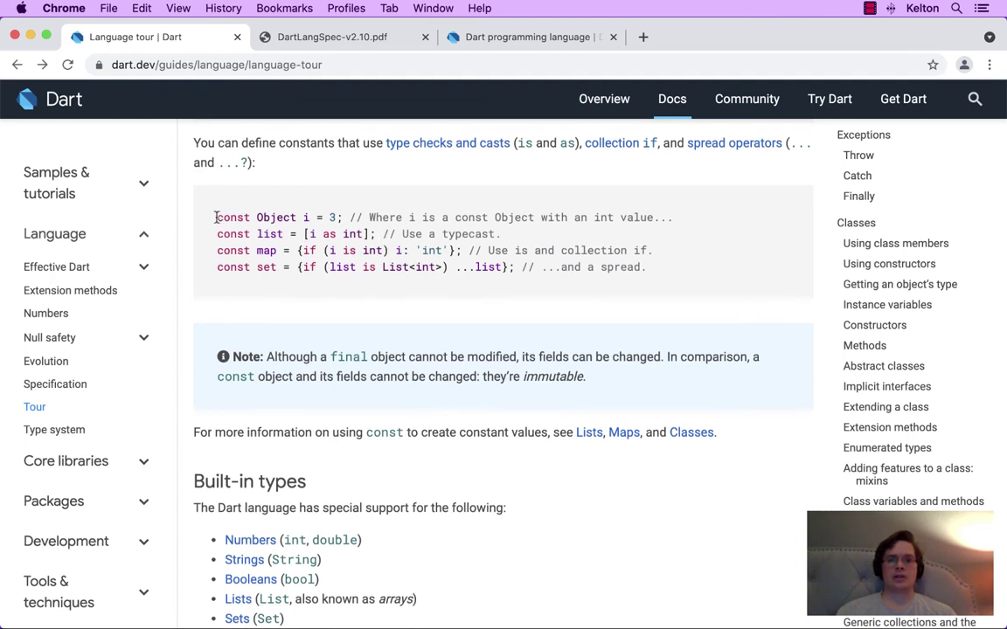
drag(216, 218, 672, 265)
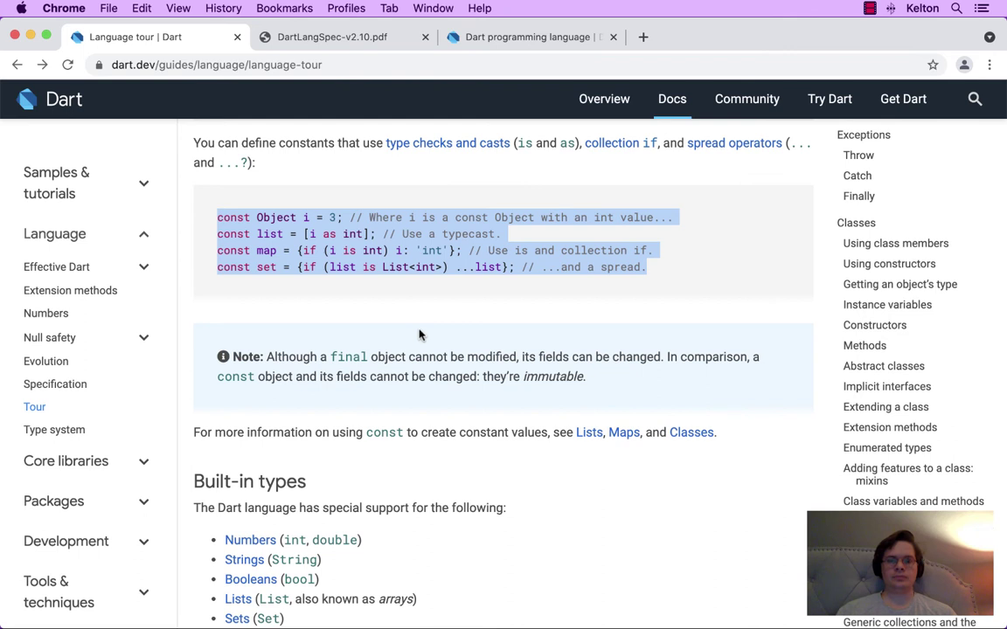
click(488, 35)
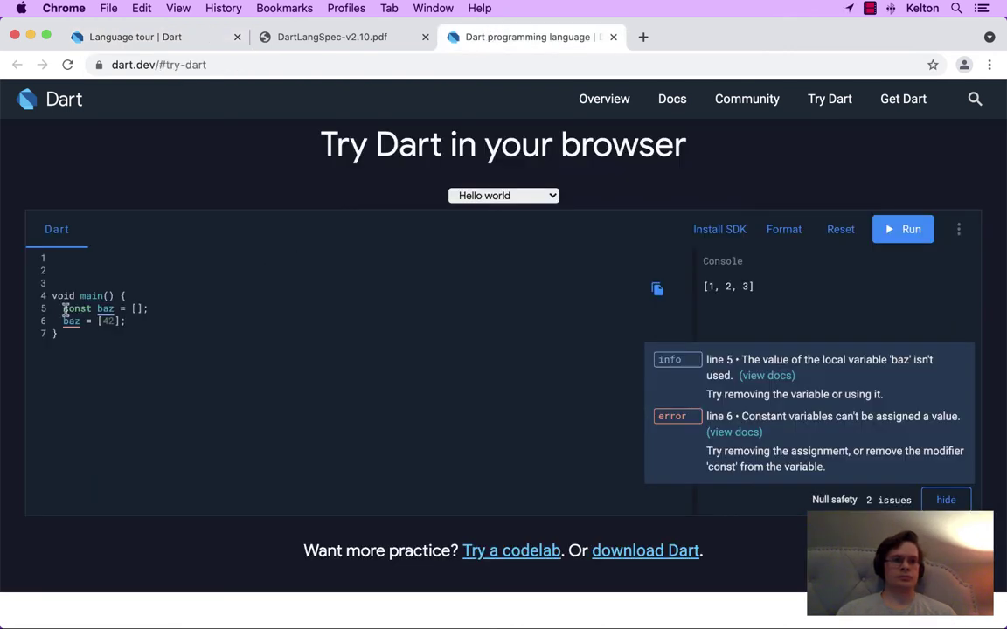
drag(62, 309, 191, 326)
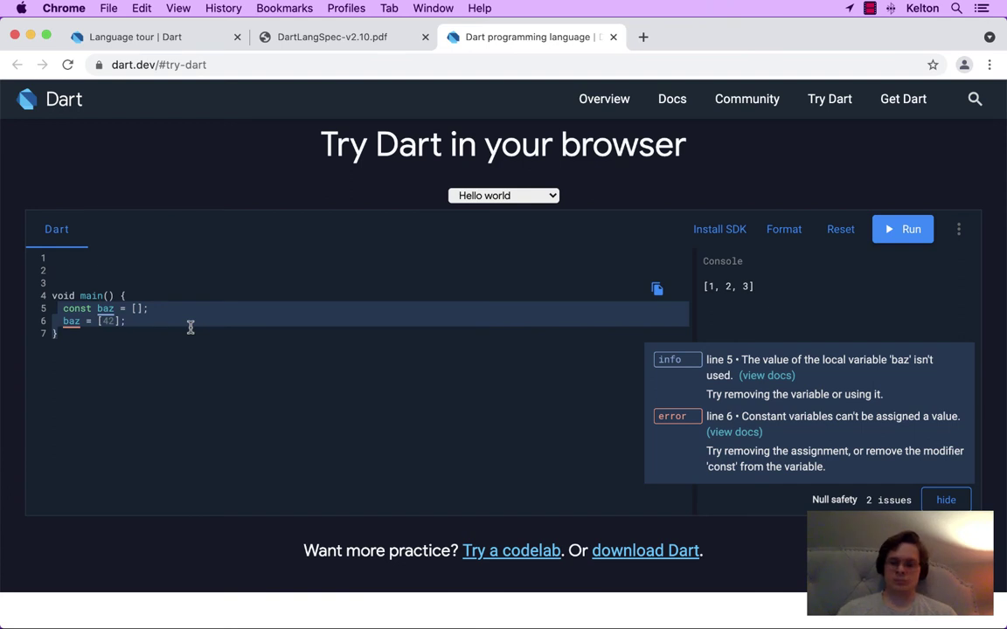
key(super+v)
key(Return)
text(})
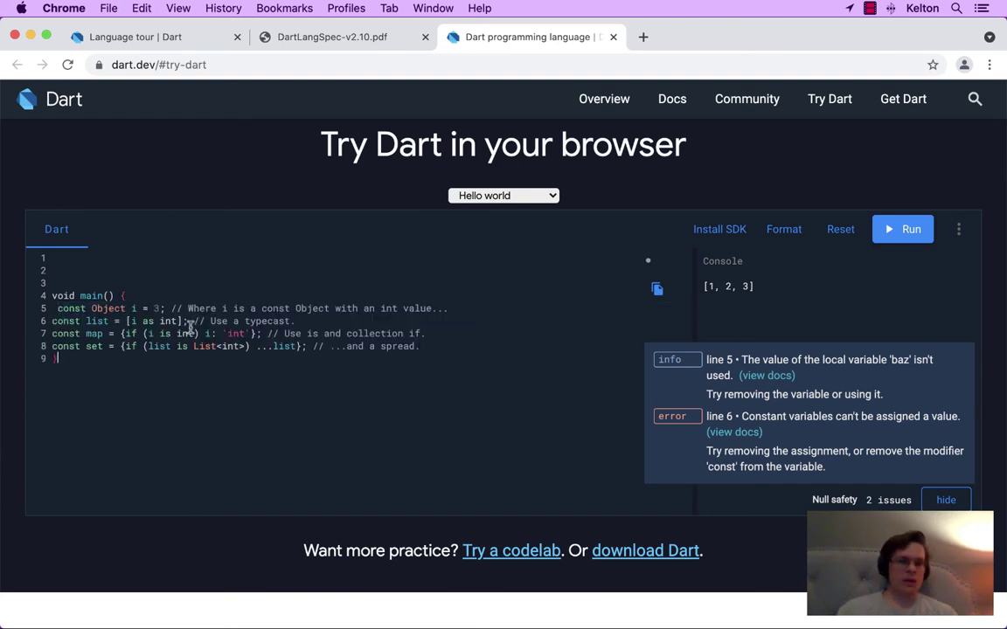
Indent the four pasted const declarations evenly inside main.
click(54, 321)
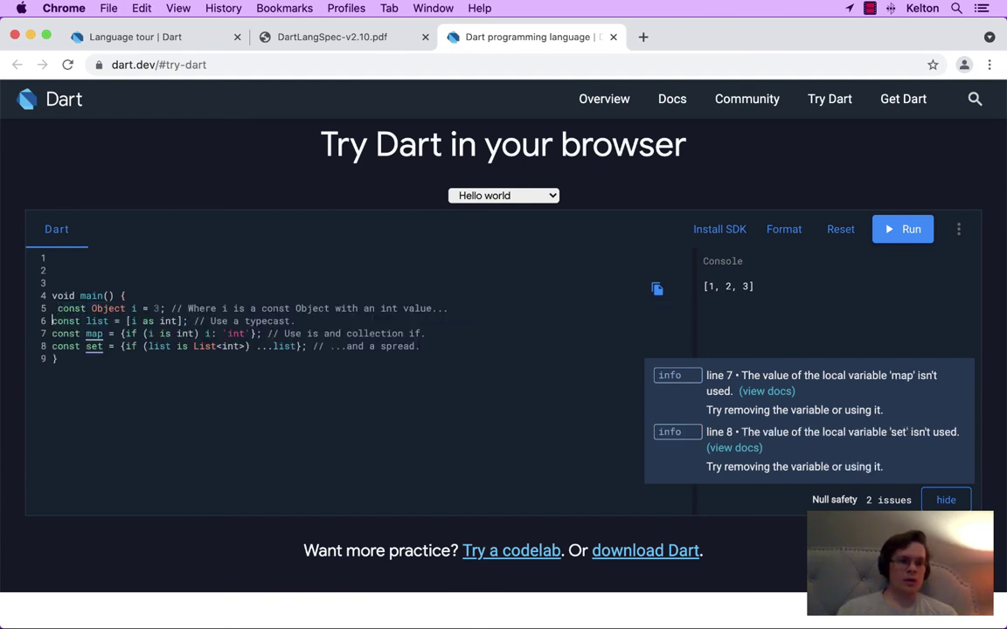
key(Tab)
key(Tab)
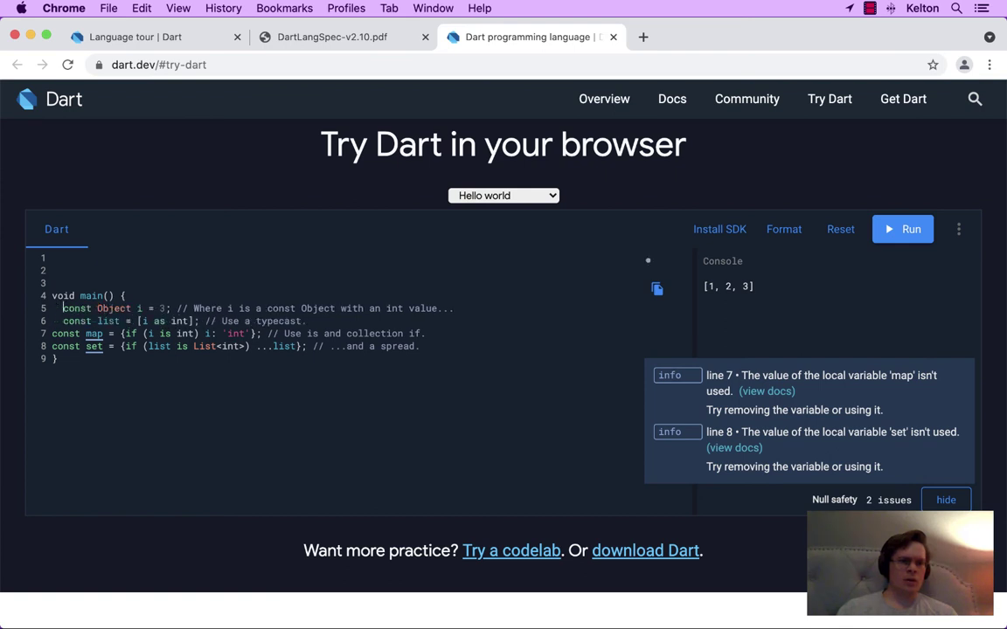
key(Tab)
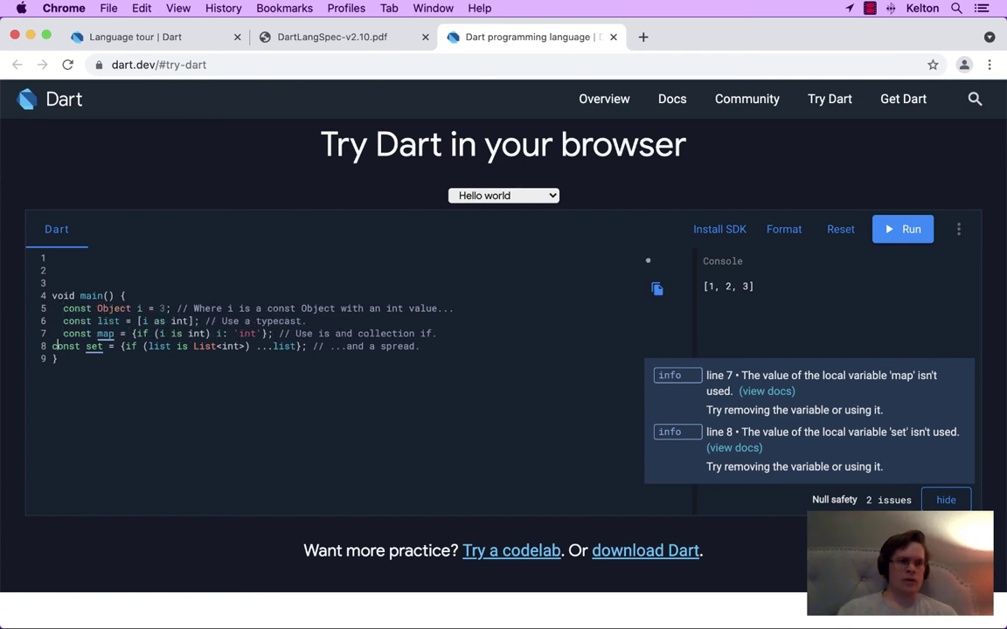
key(Tab)
Comment out the const list, map and set declarations, leaving only "const Object i = 3;" active.
click(140, 321)
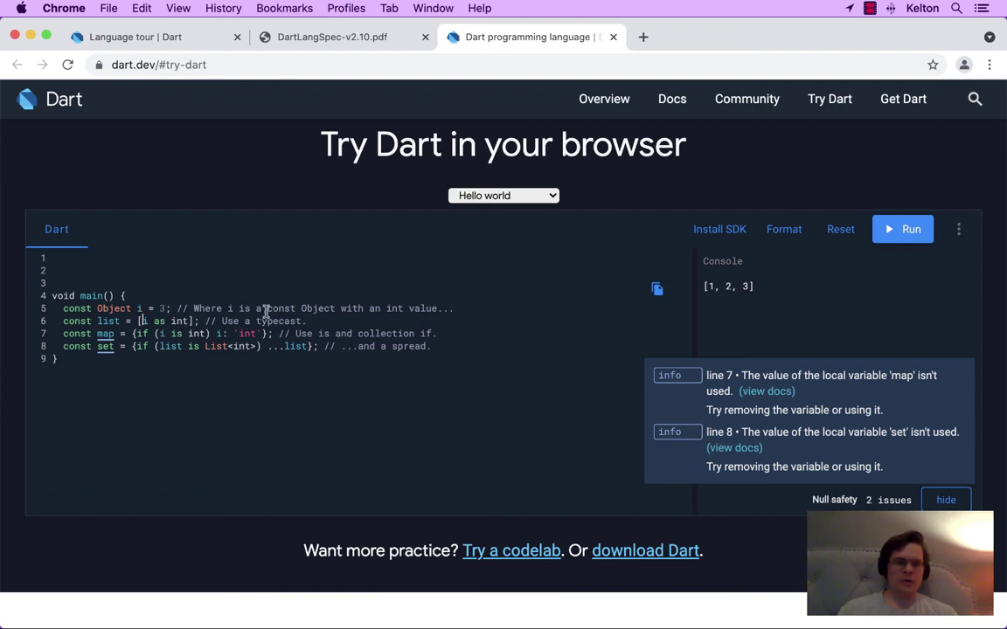
key(super+slash)
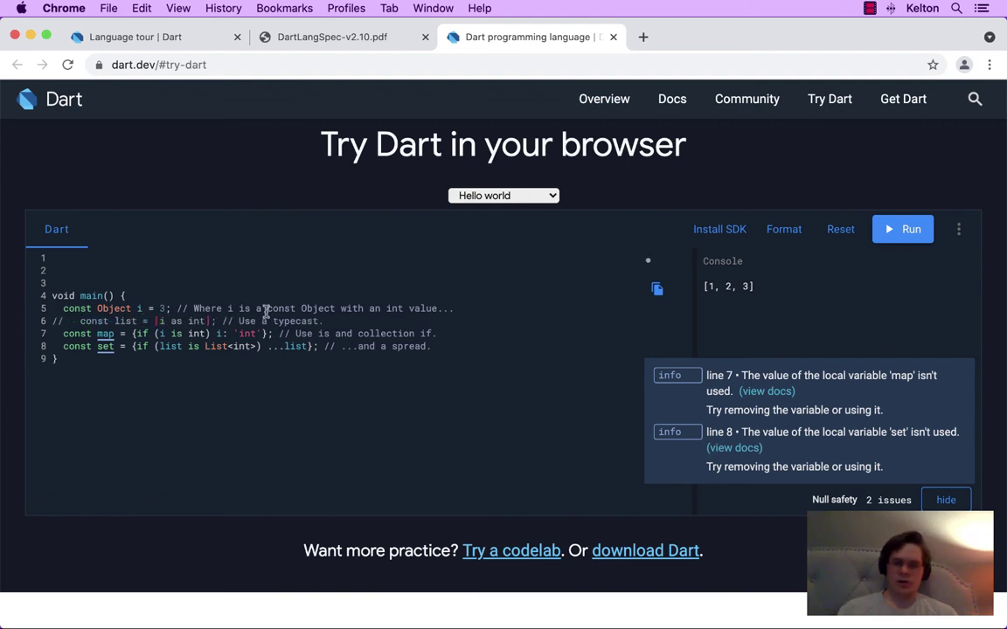
key(Down)
key(super+slash)
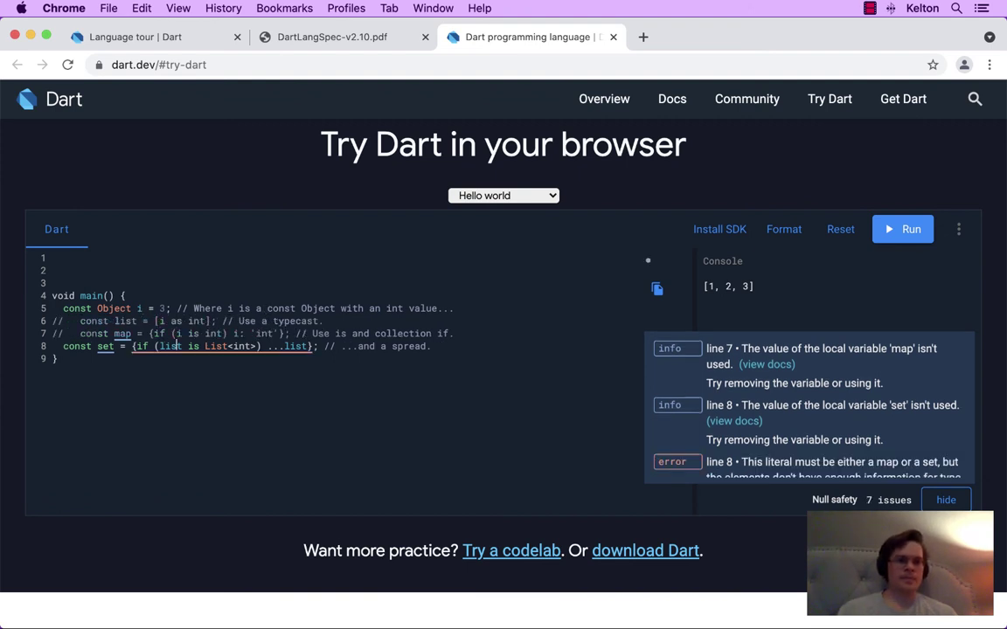
key(super+slash)
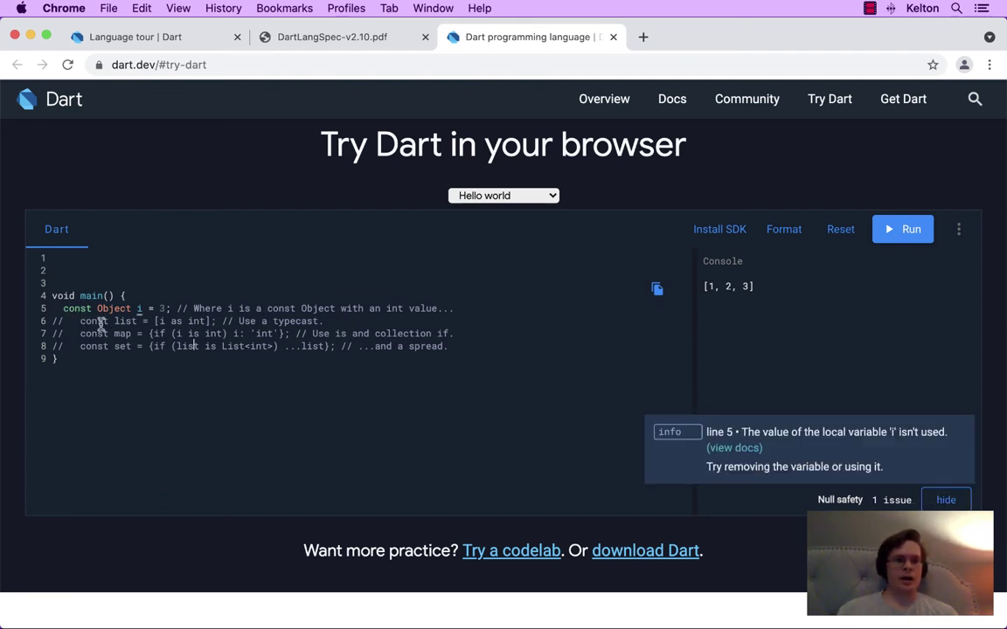
Add "print(i);" below the commented declarations in main and run the code.
scroll(131, 309, up, 5)
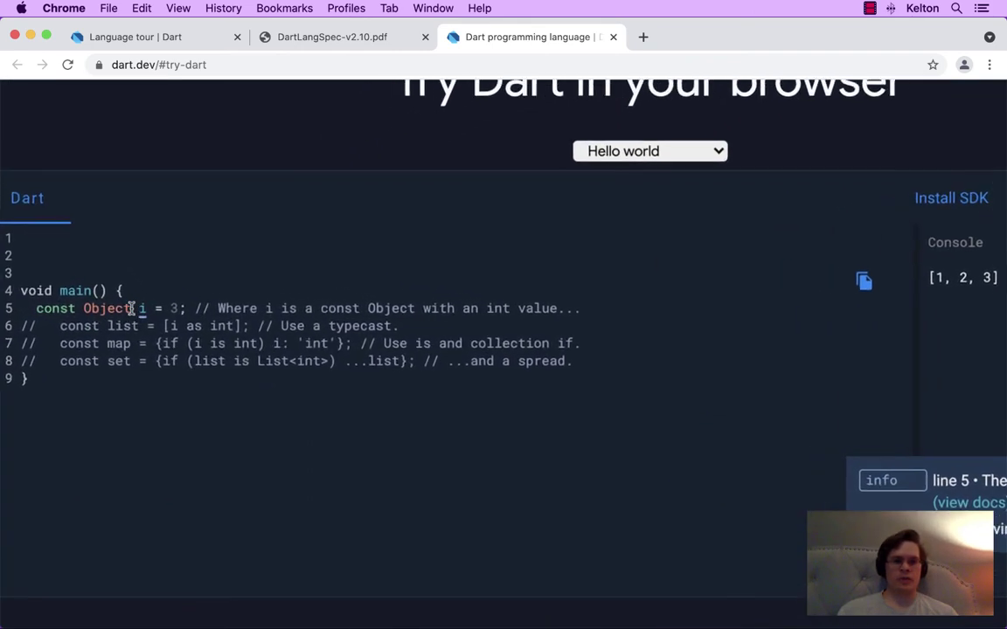
scroll(131, 309, down, 1)
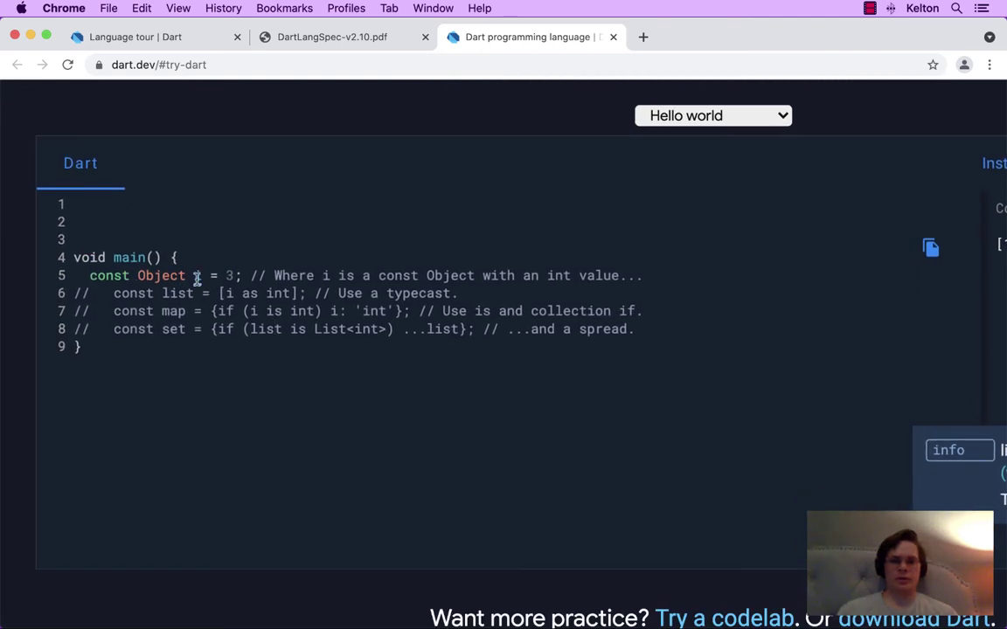
scroll(232, 279, down, 5)
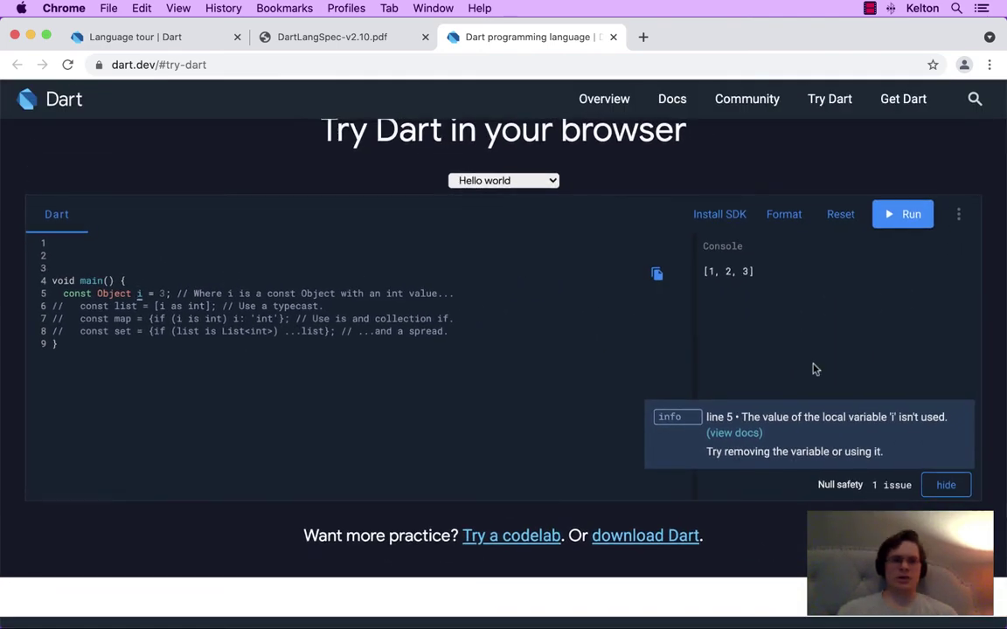
click(471, 331)
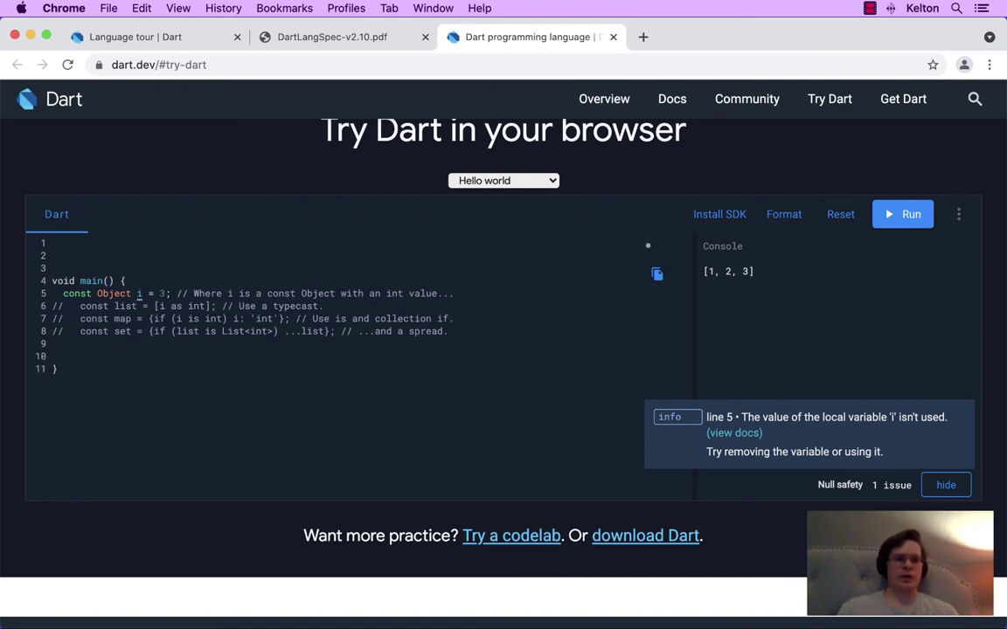
text(print(i);)
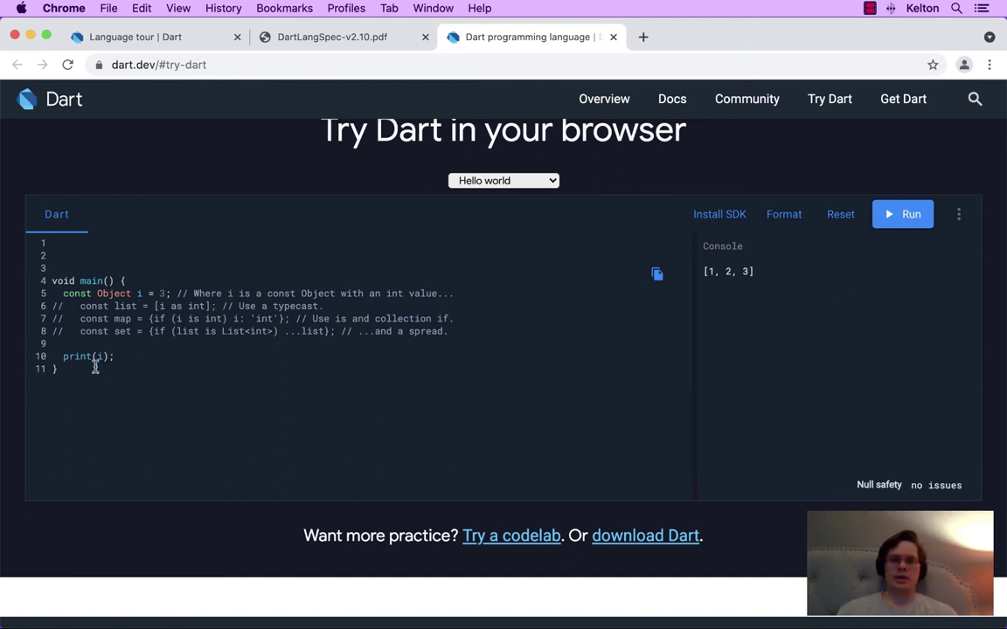
click(891, 215)
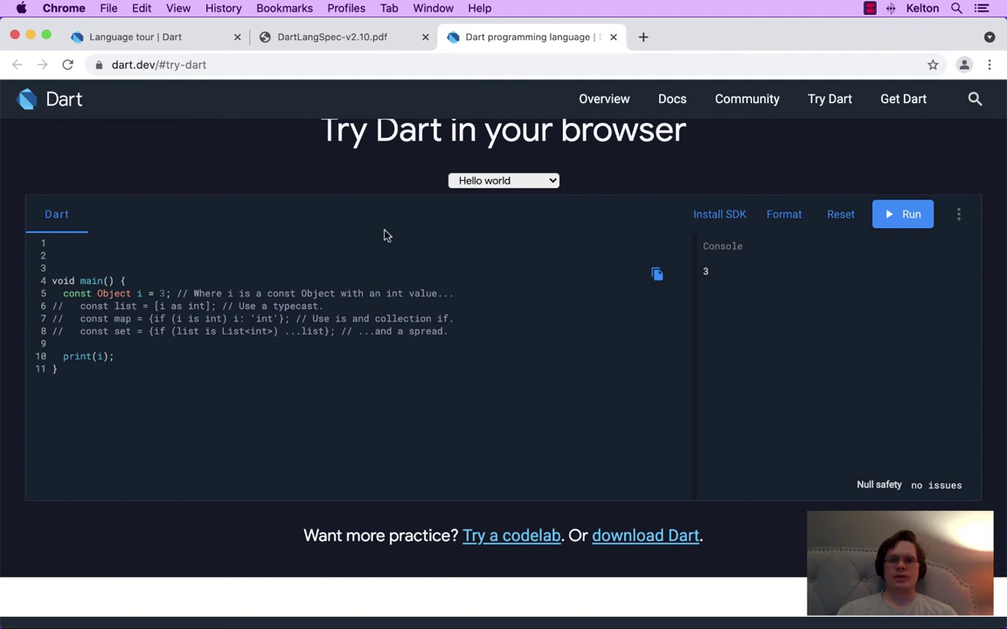
Review the "const Object i = 3;" example in the Language tour.
click(194, 38)
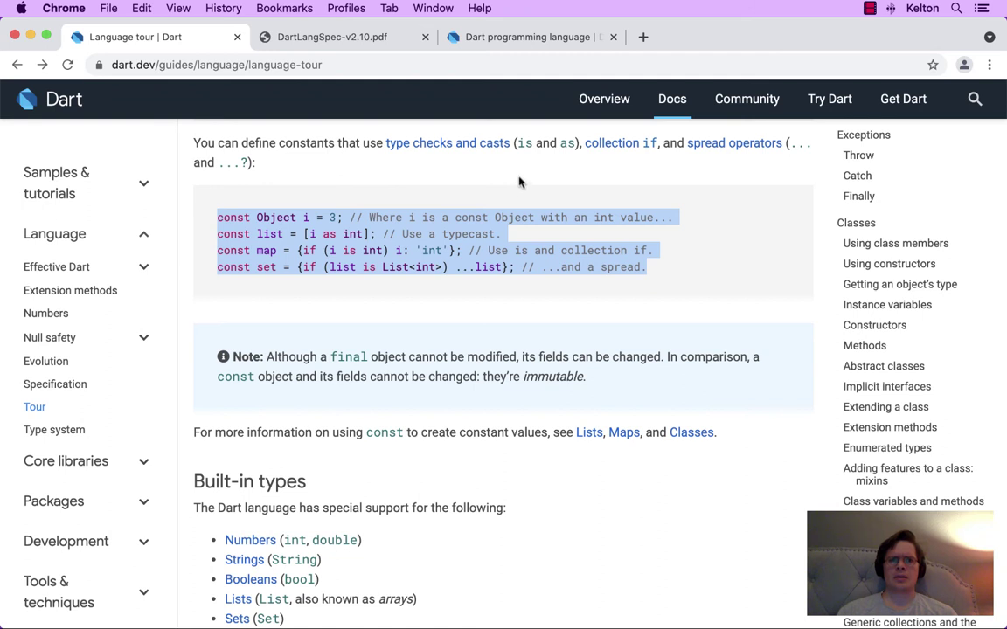
click(267, 215)
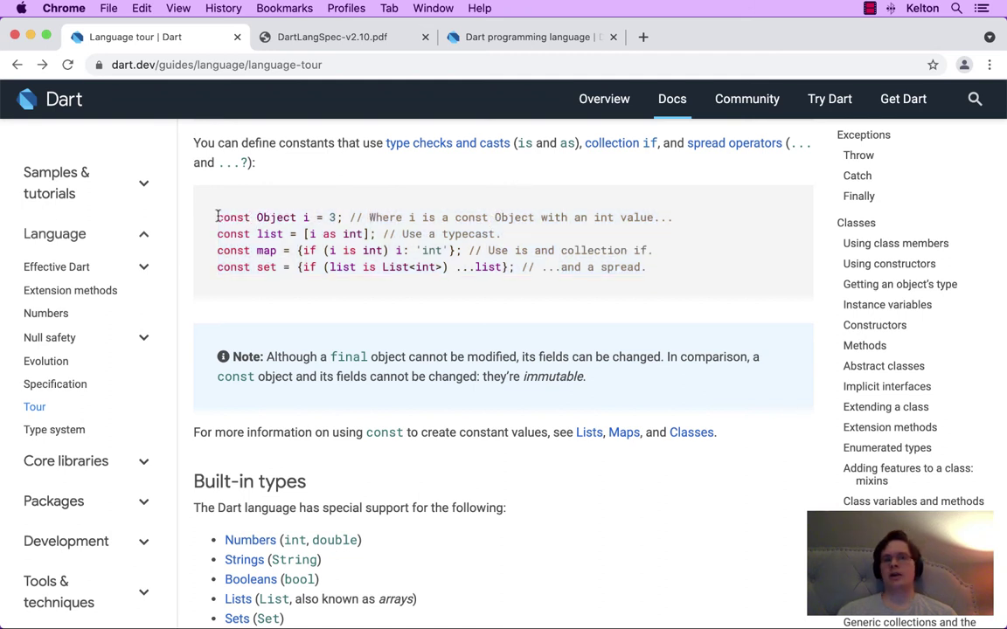
drag(216, 216, 302, 219)
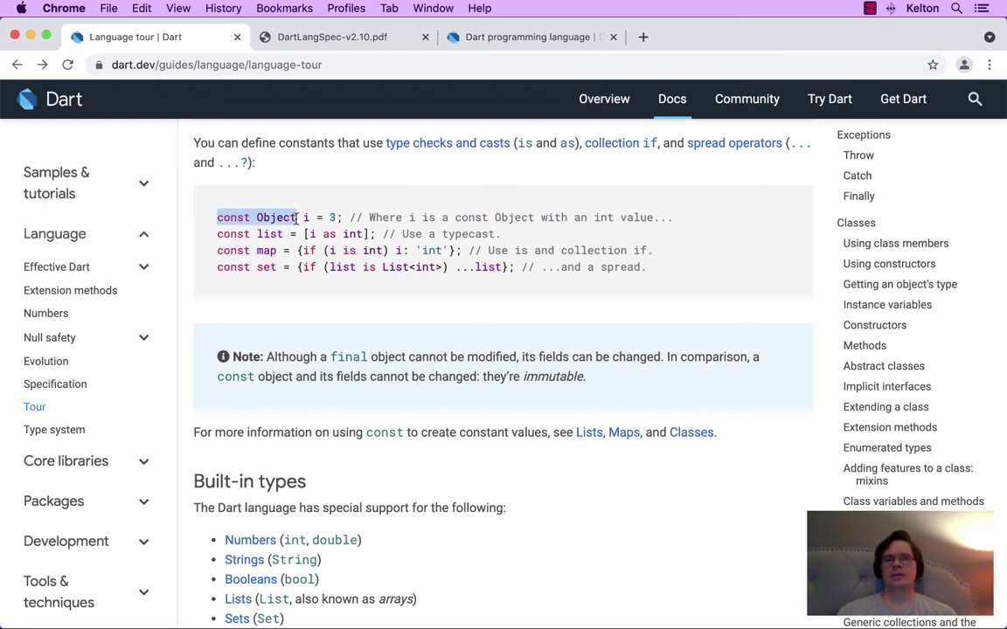
click(297, 217)
In the browser editor, try declaring the constant i as int, and restore its type to Object.
click(514, 39)
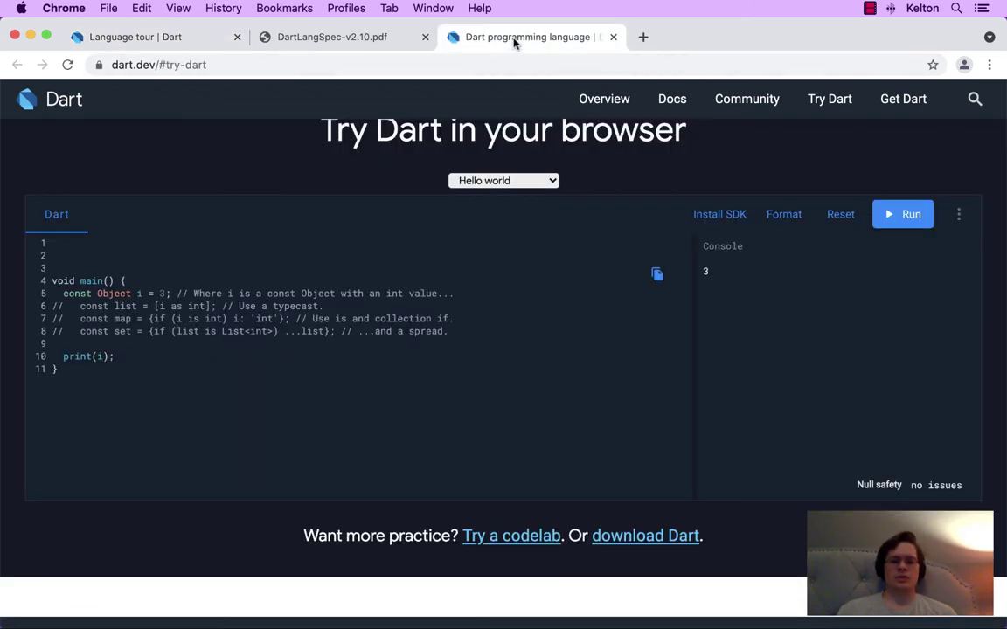
text(int)
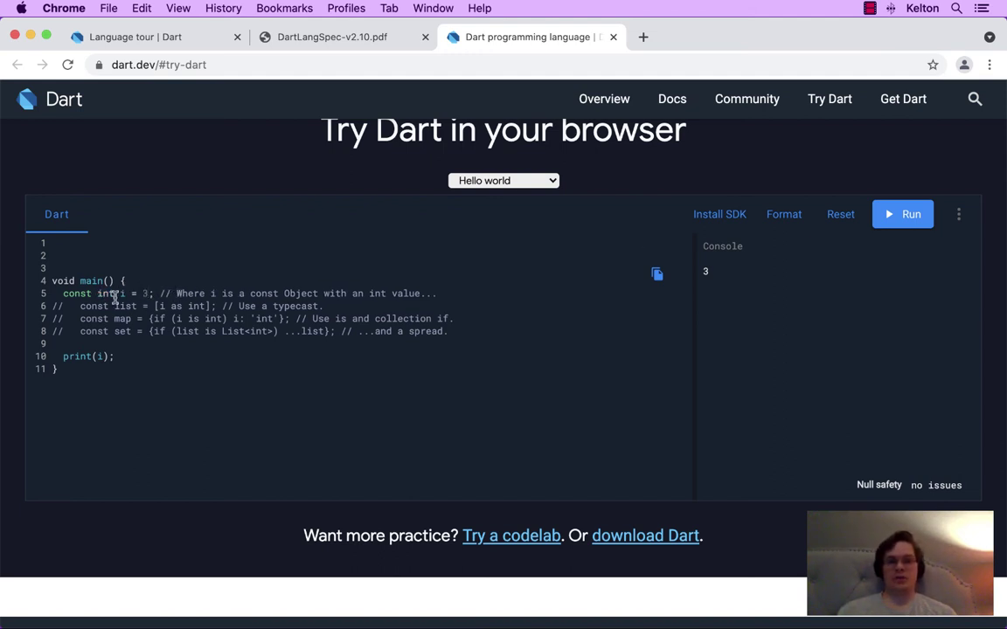
double_click(106, 293)
click(113, 293)
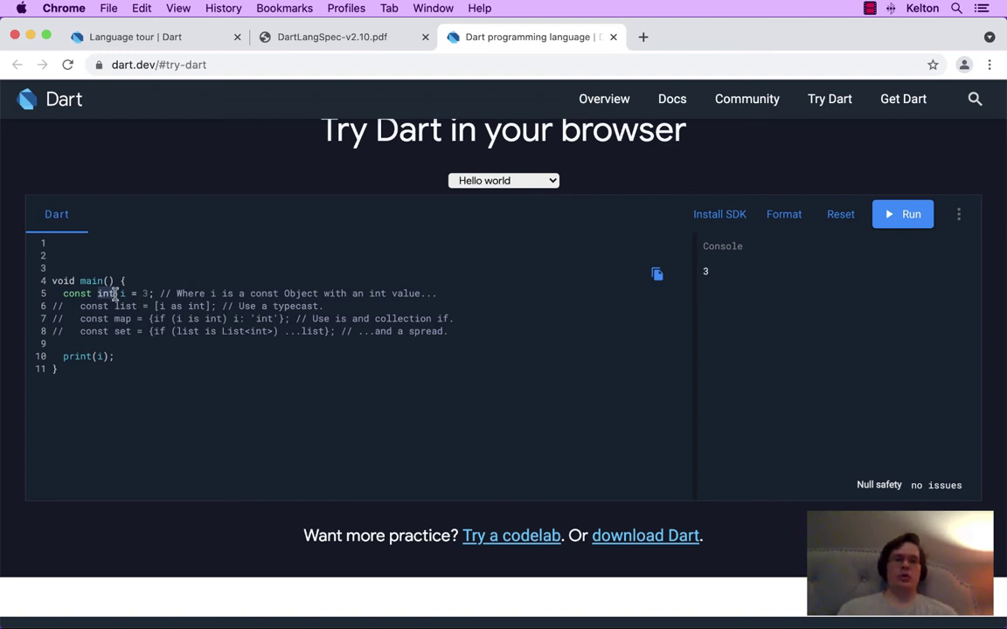
key(BackSpace)
key(BackSpace)
key(BackSpace)
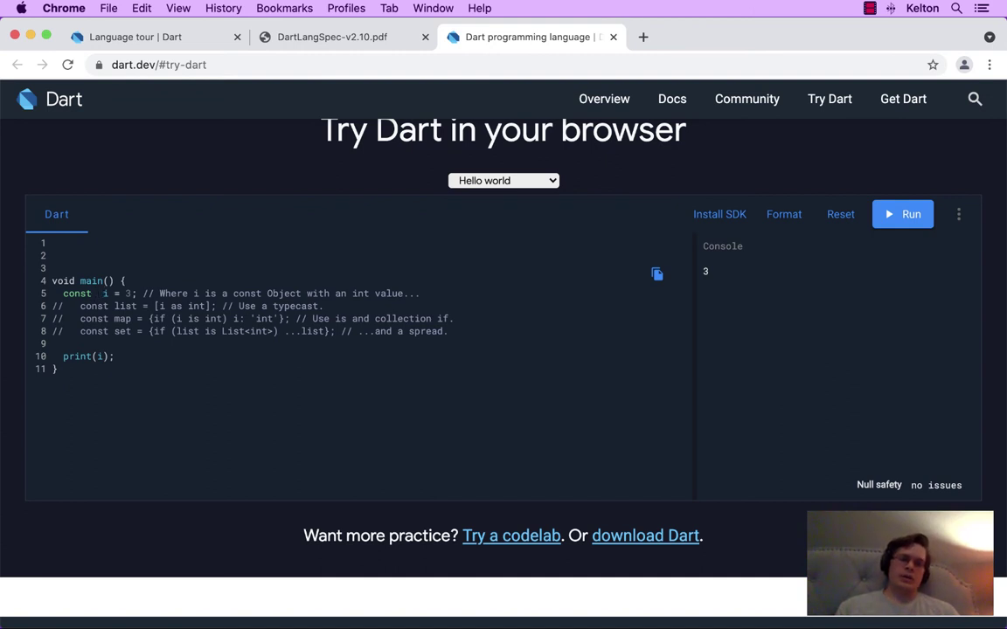
text(Object)
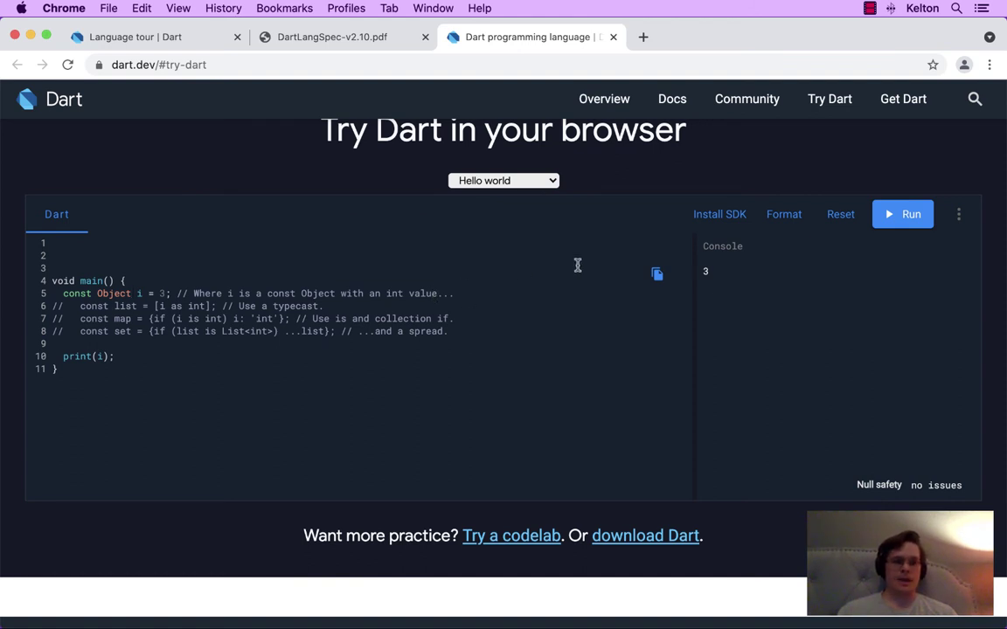
Comment out the const Object i declaration and uncomment the const list declaration.
key(super+slash)
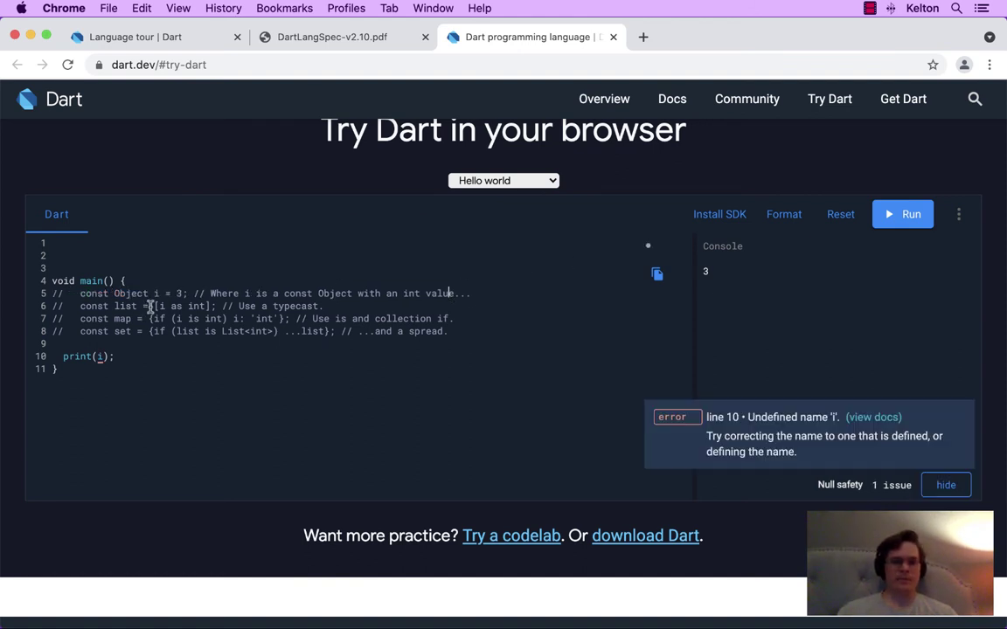
click(151, 306)
key(super+slash)
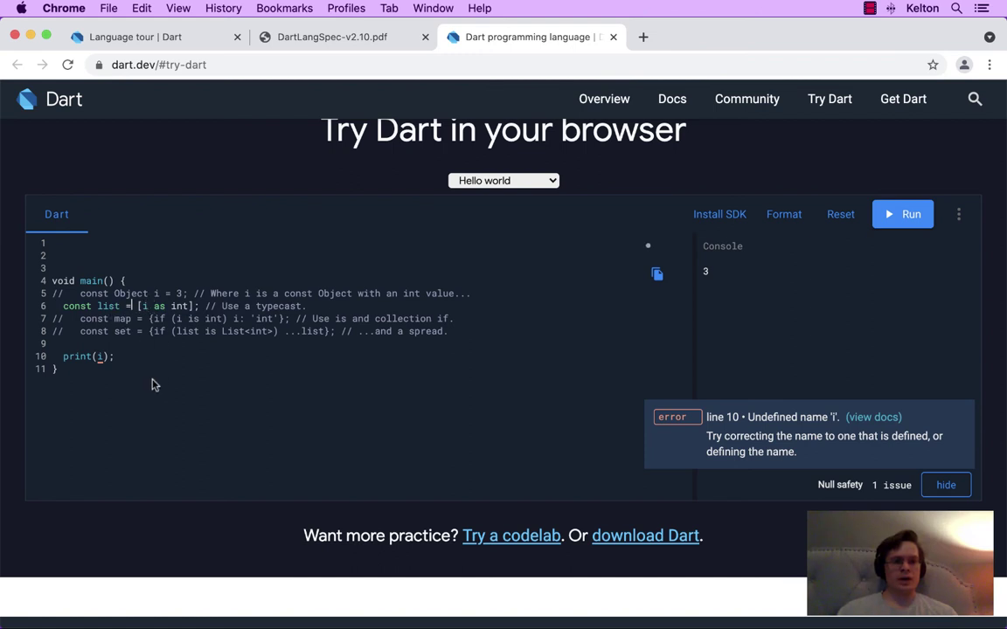
Change the print statement at the end of main to "print(list);".
click(102, 356)
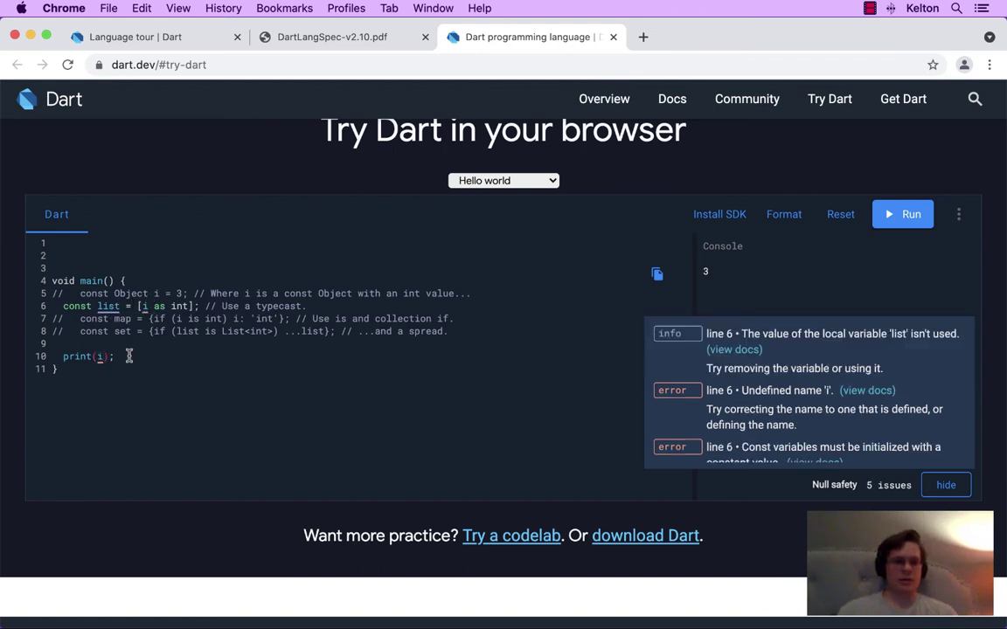
key(BackSpace)
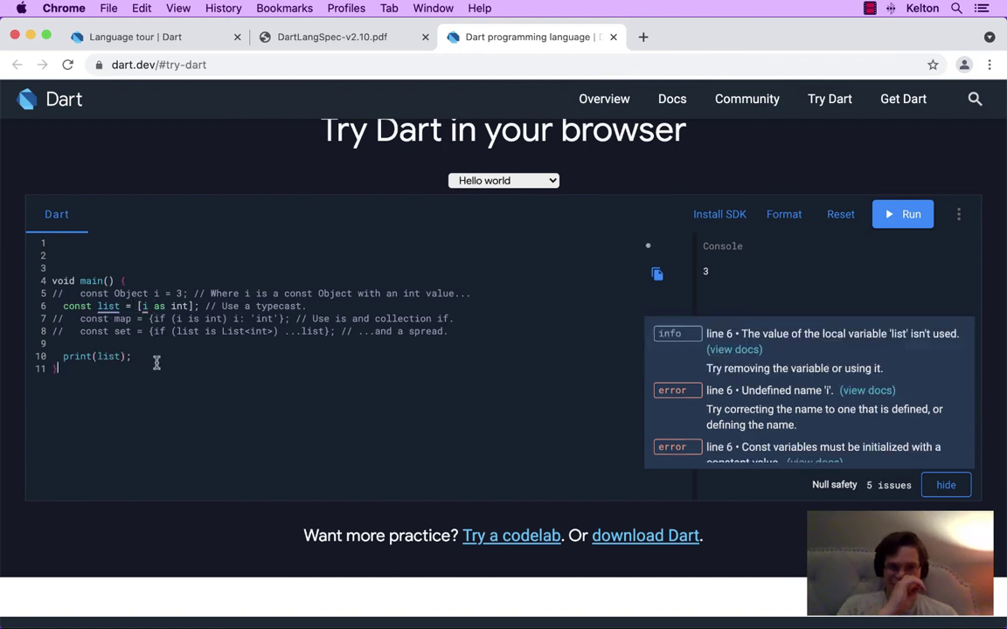
click(182, 352)
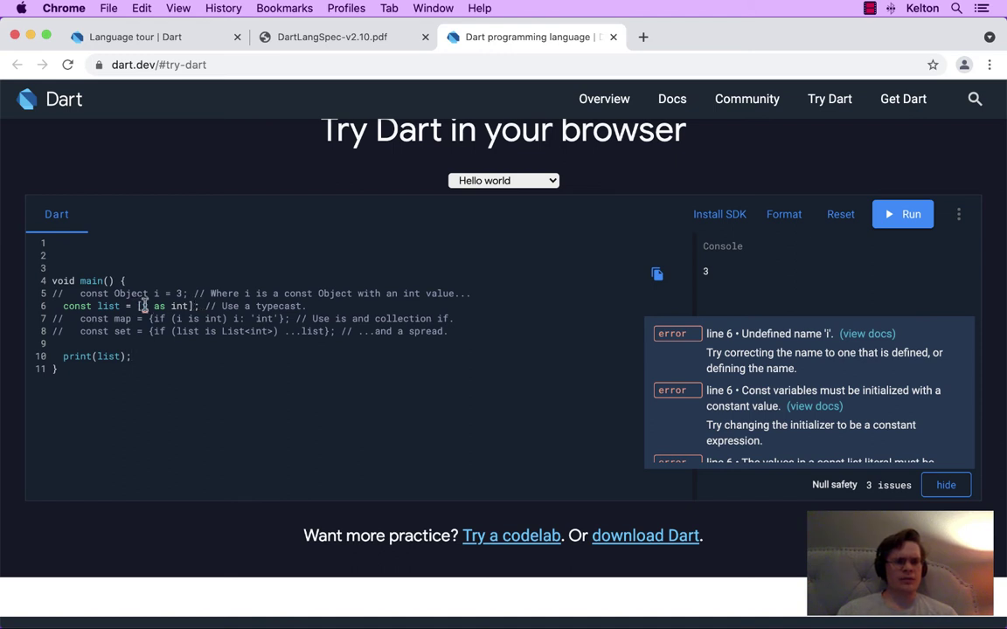
Uncomment the const Object i declaration that the list's typecast depends on, and run the code.
drag(141, 305, 194, 306)
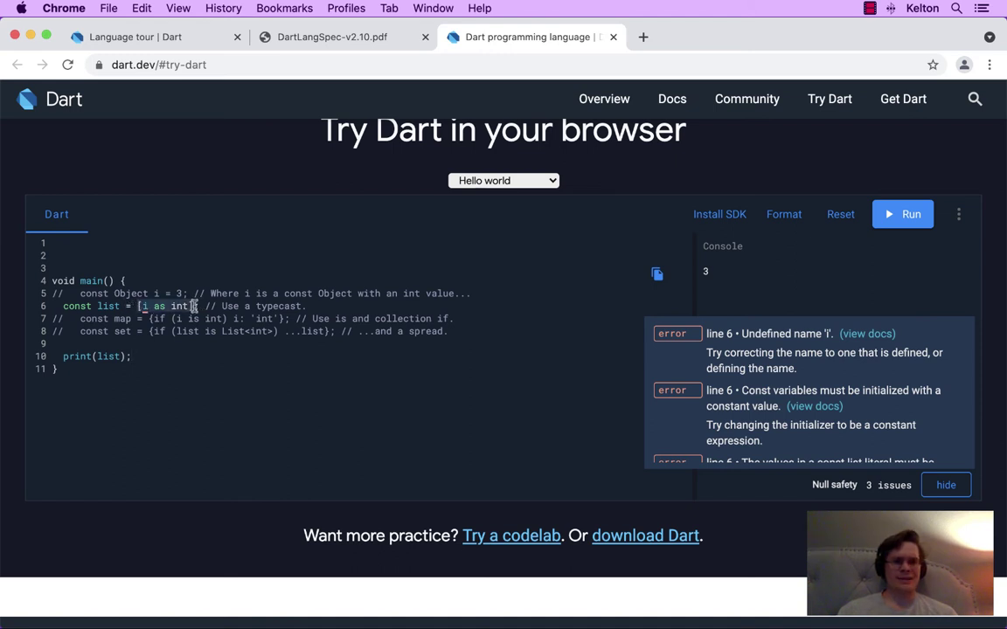
click(163, 306)
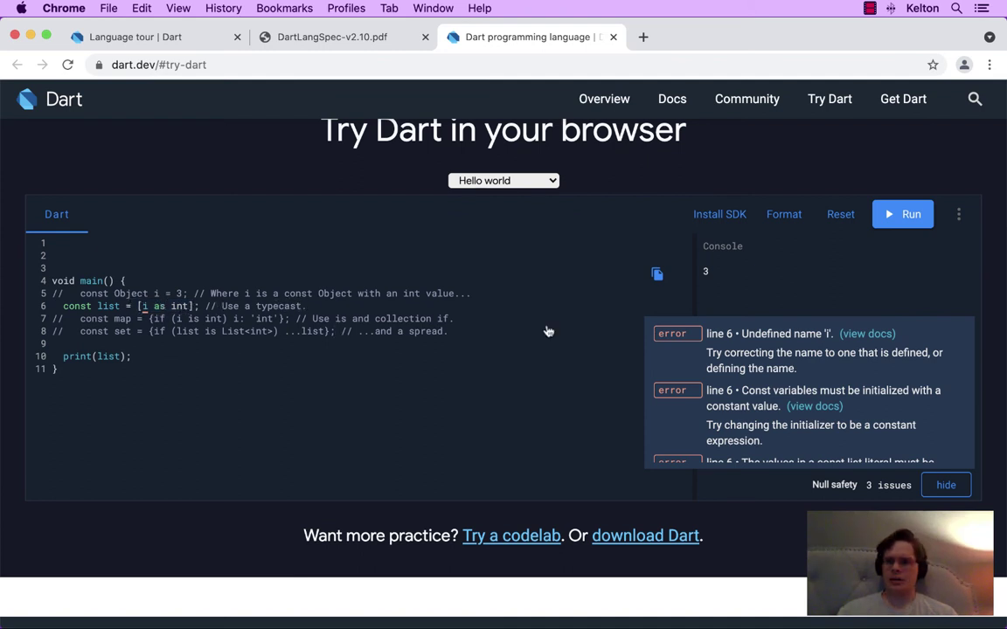
scroll(791, 383, down, 2)
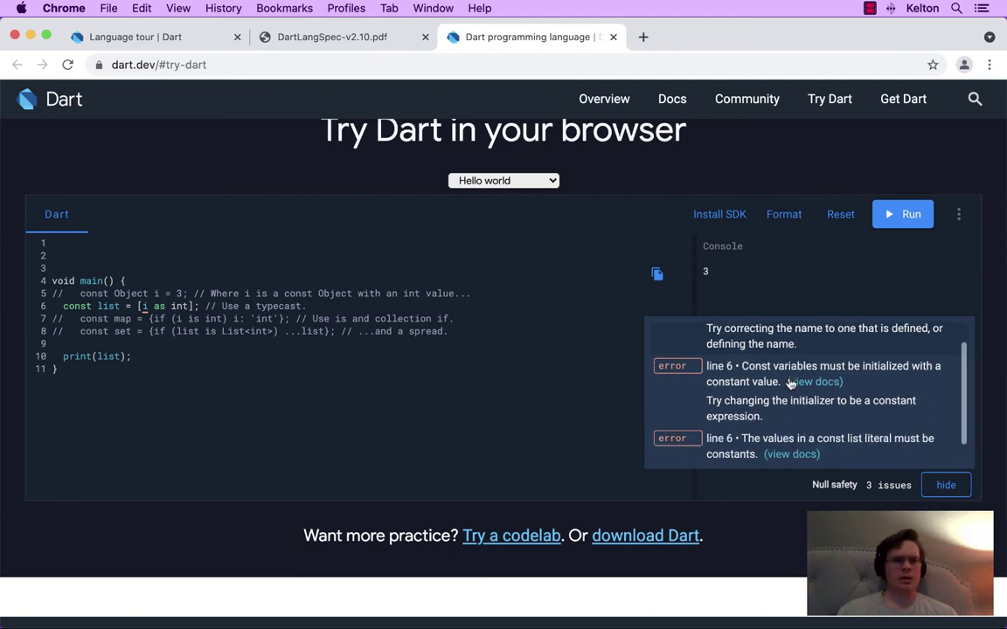
click(270, 295)
key(super+slash)
click(218, 372)
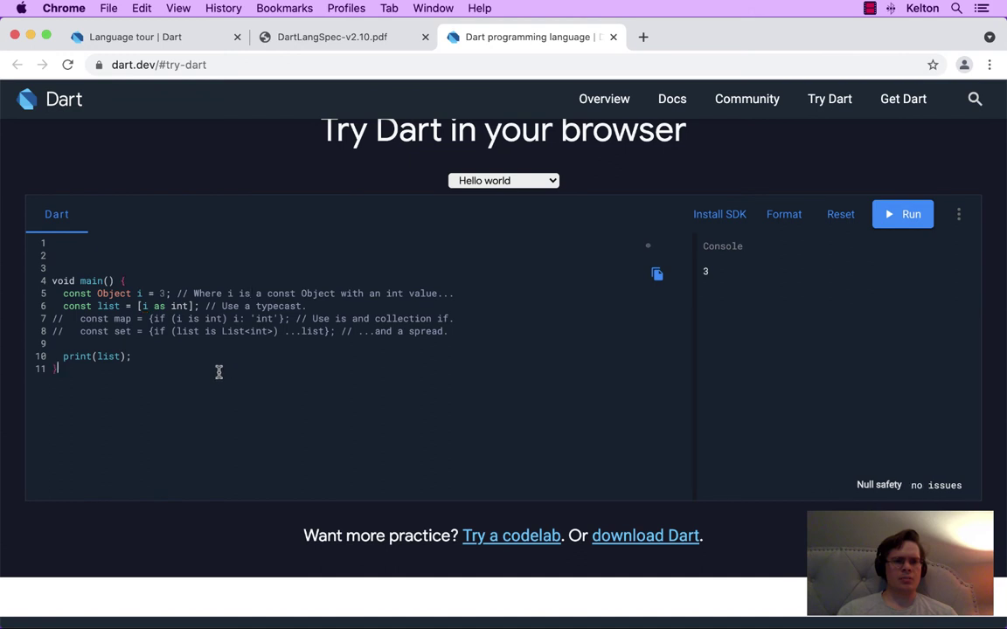
click(221, 359)
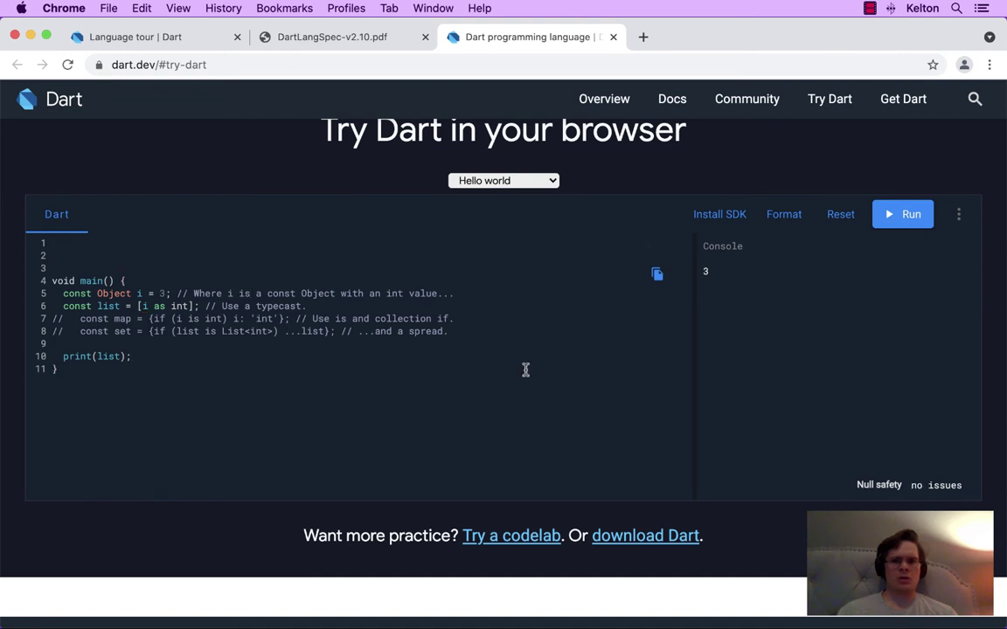
click(901, 214)
Try the "i as int" typecast with i set to the string '3', and run the code.
drag(133, 306, 199, 306)
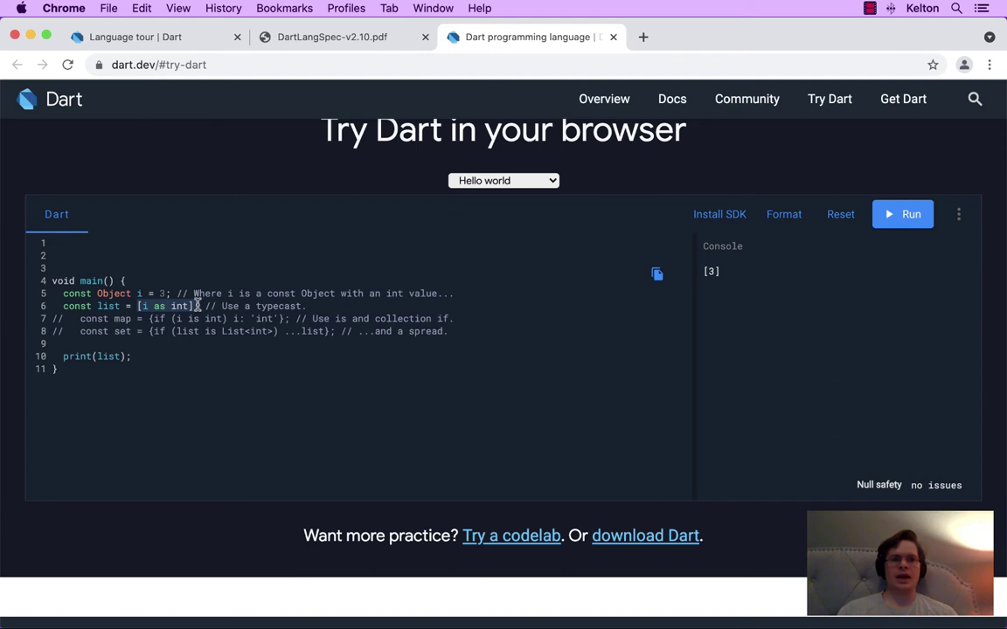
click(198, 306)
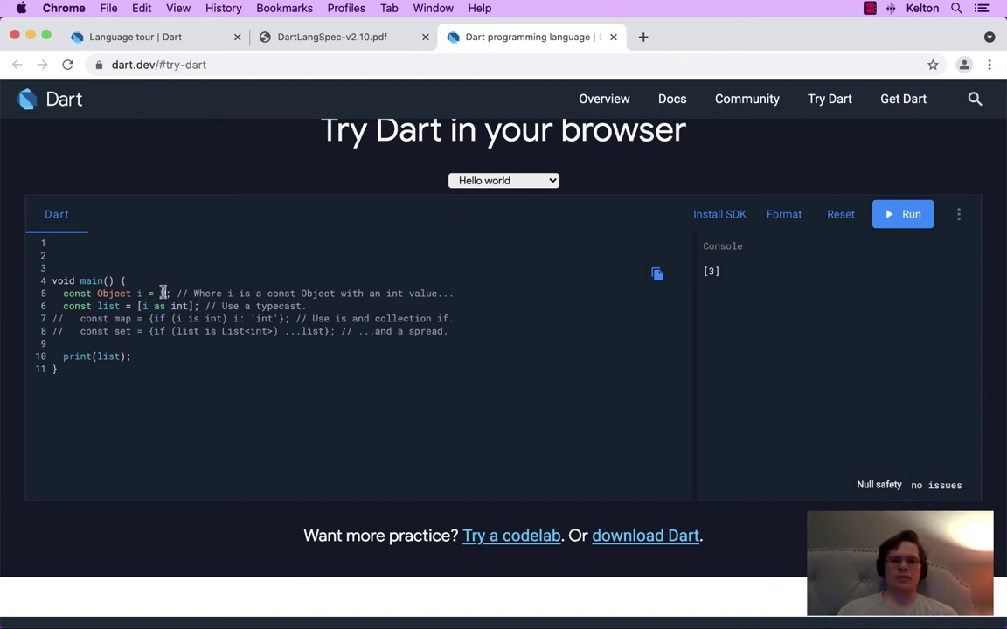
click(165, 294)
key(Left)
text(')
key(Right)
text(')
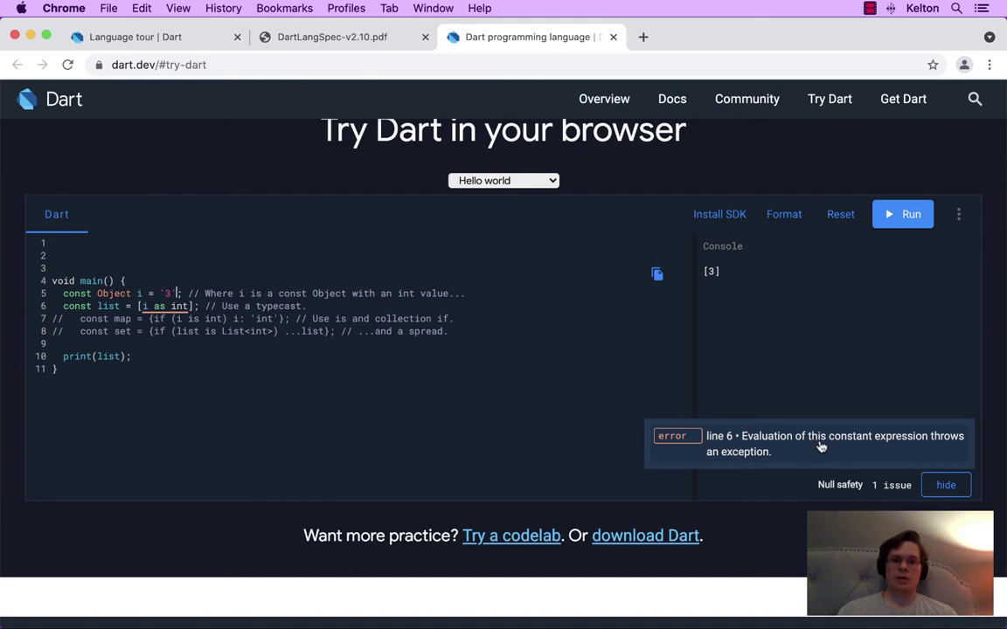
click(888, 216)
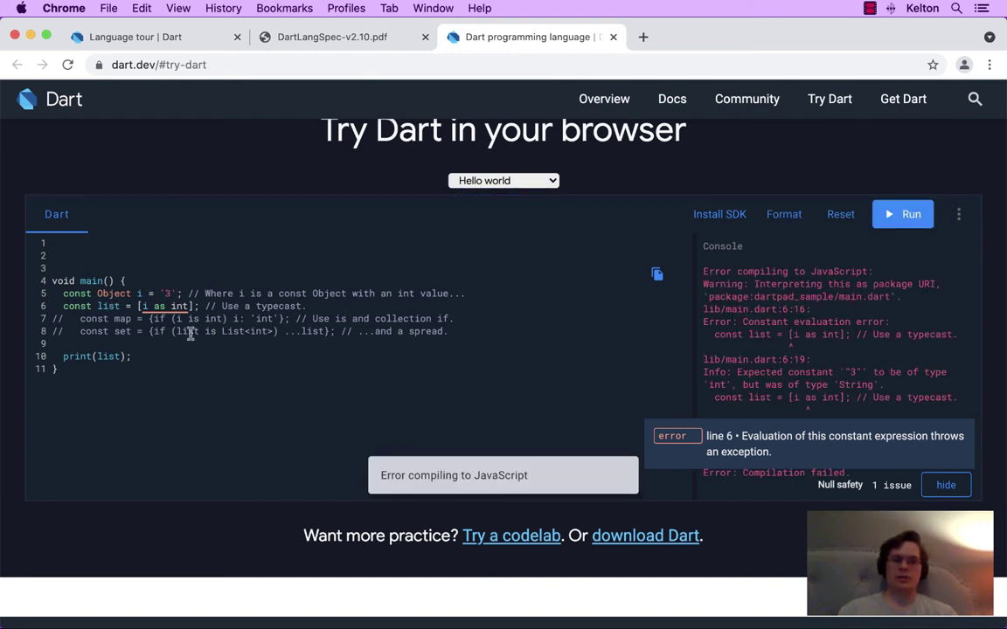
Set the constant i to the integer 1 and run the code.
drag(161, 294, 175, 293)
text(3)
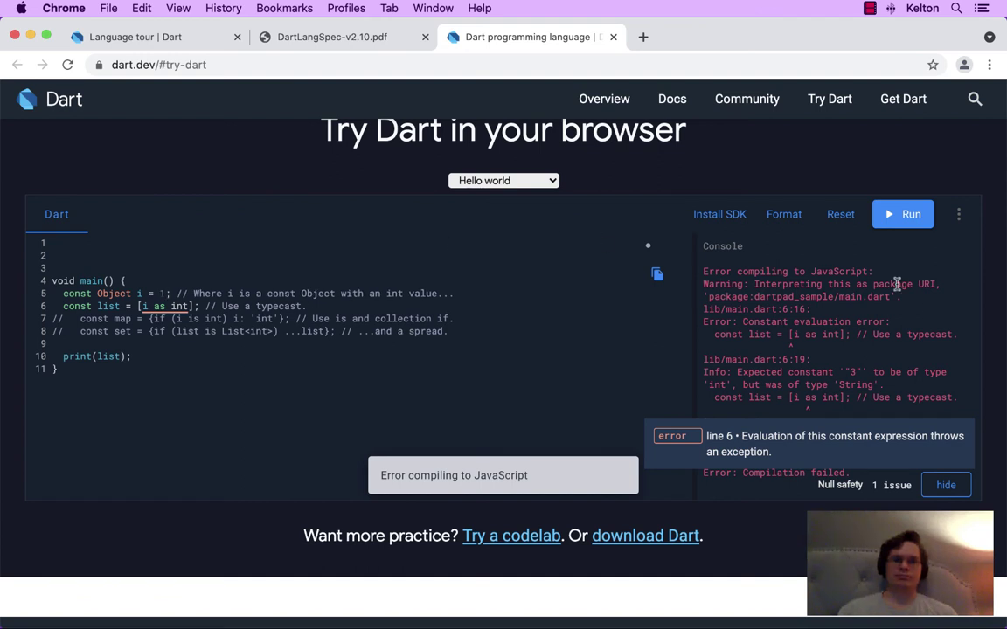
click(907, 219)
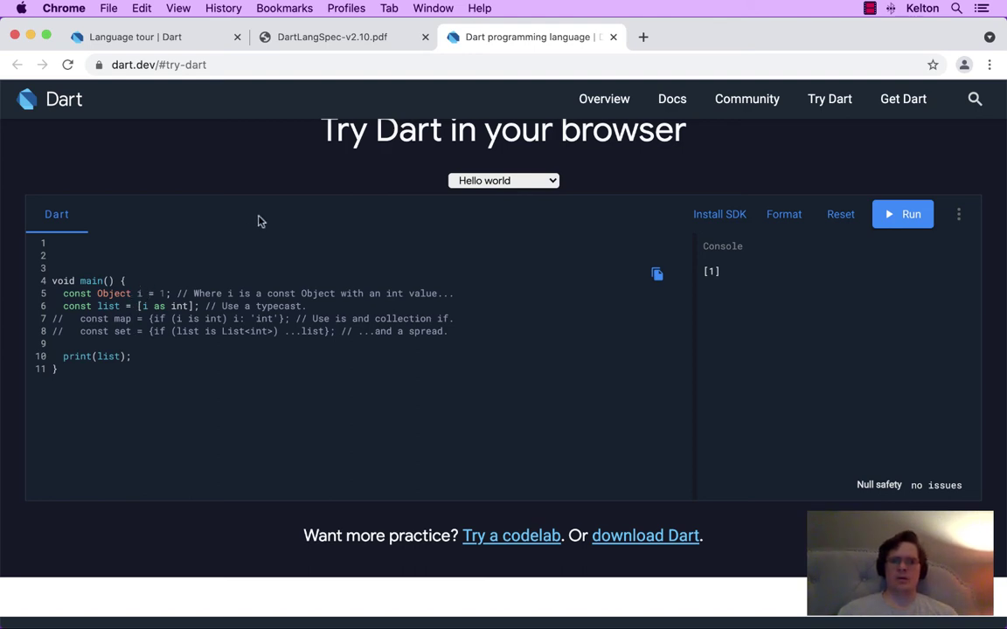
Check the tour's map example, and in the editor make the const map declaration active while commenting out const list.
key(ctrl+Tab)
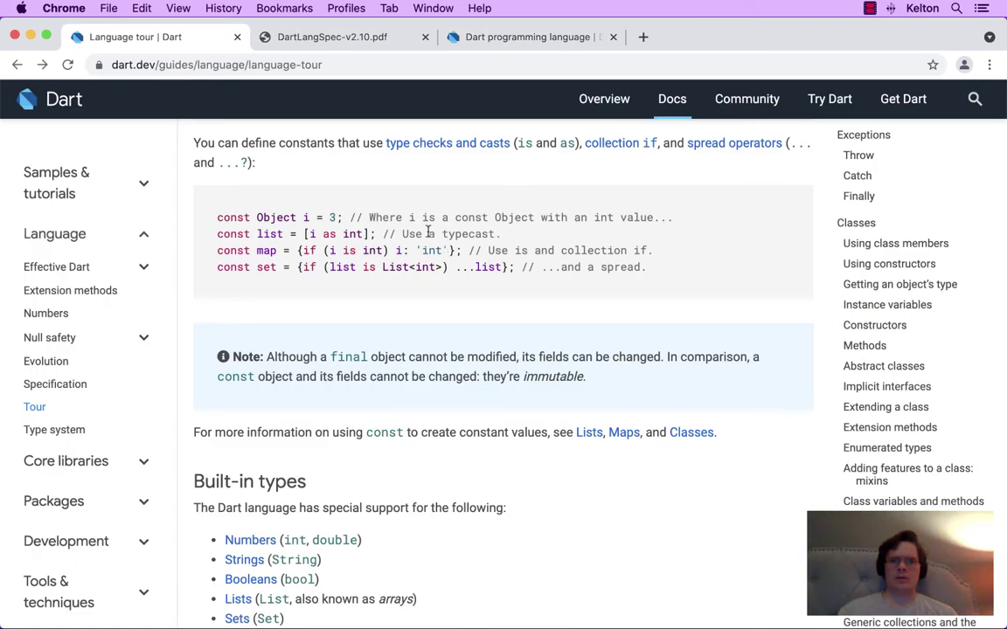
scroll(428, 231, down, 1)
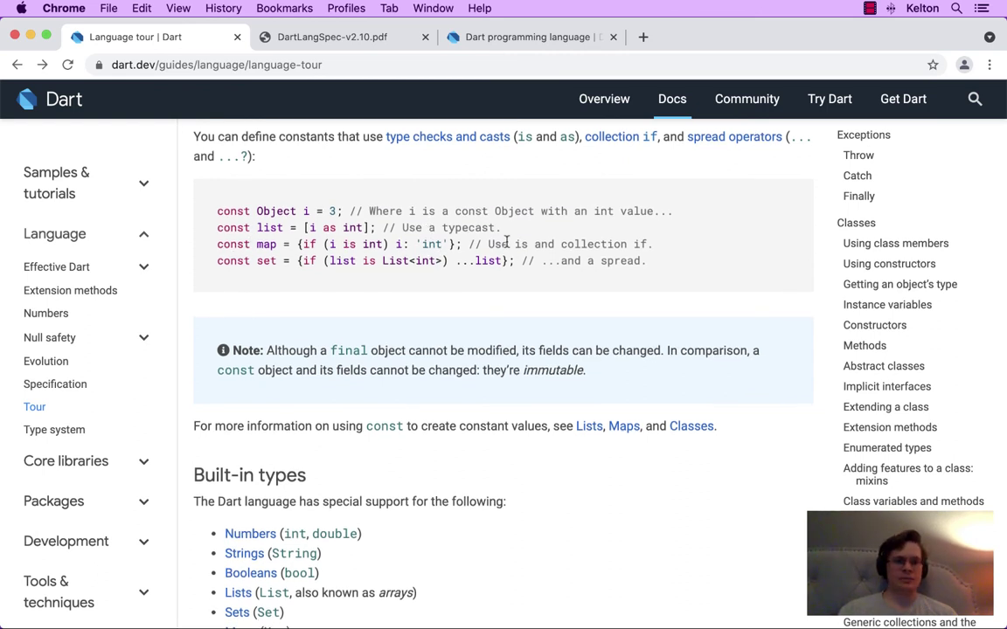
key(ctrl+shift+Tab)
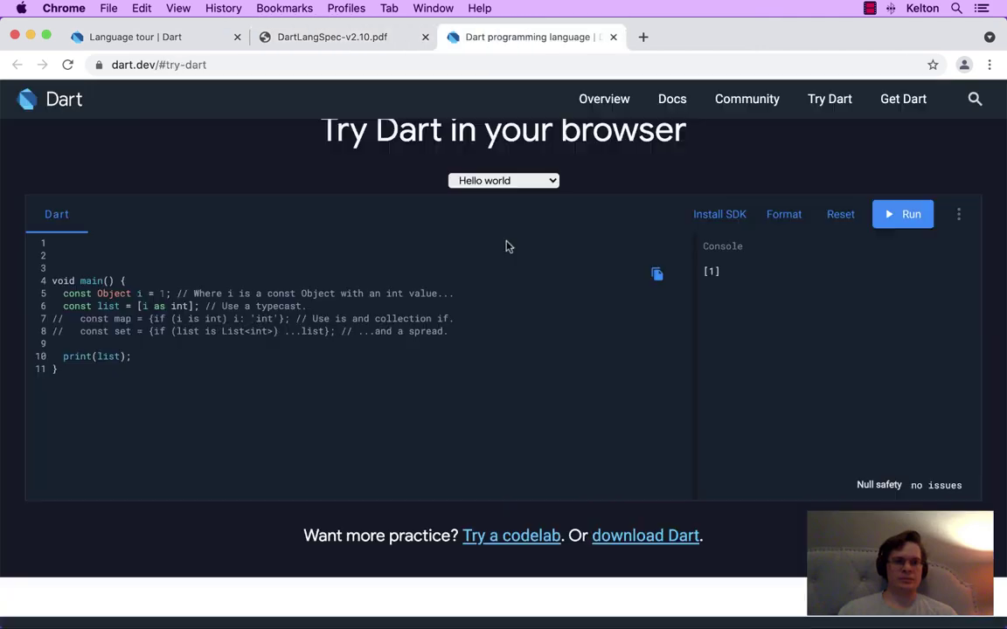
click(249, 321)
key(super+slash)
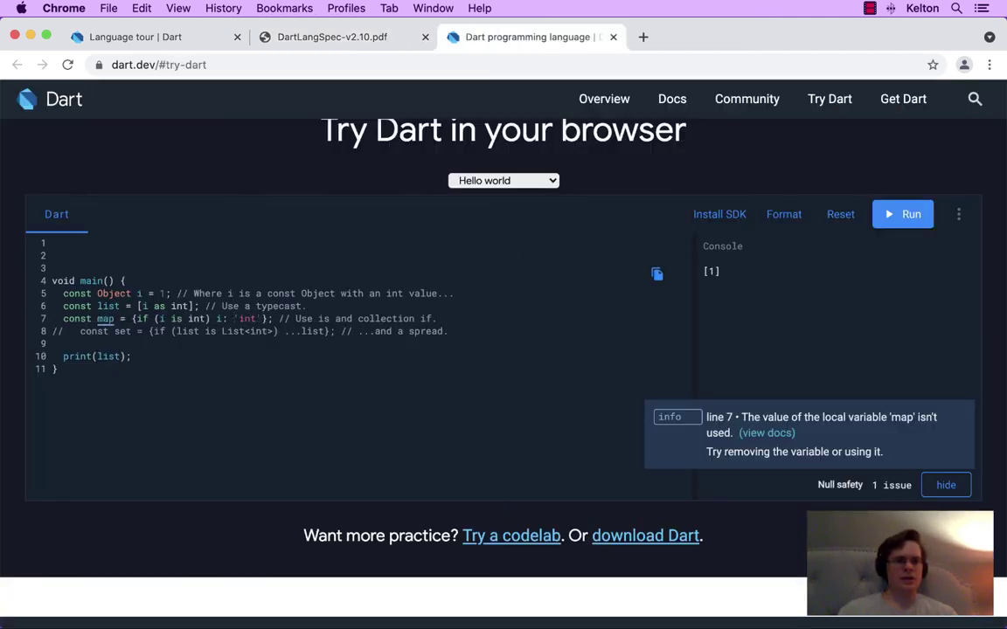
click(209, 306)
key(super+slash)
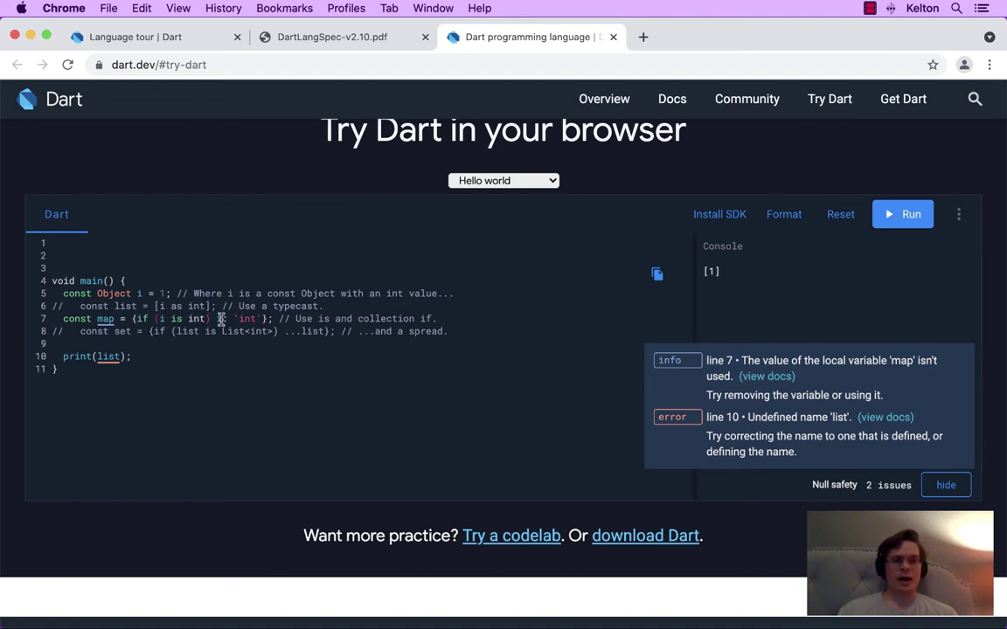
Check the map's collection if entry and change the print statement to output map.
drag(215, 318, 260, 319)
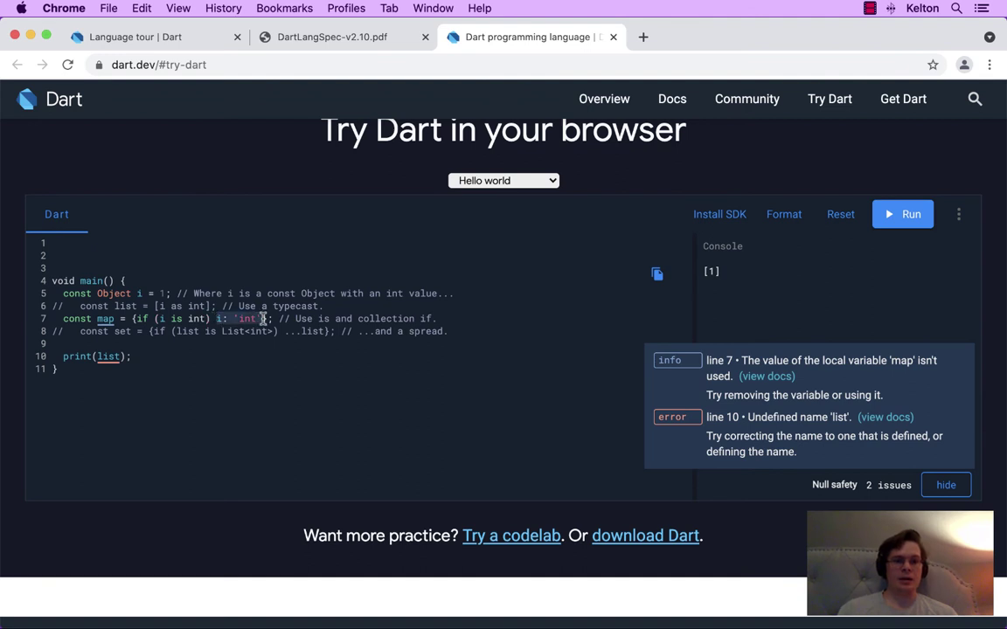
double_click(107, 356)
text(map)
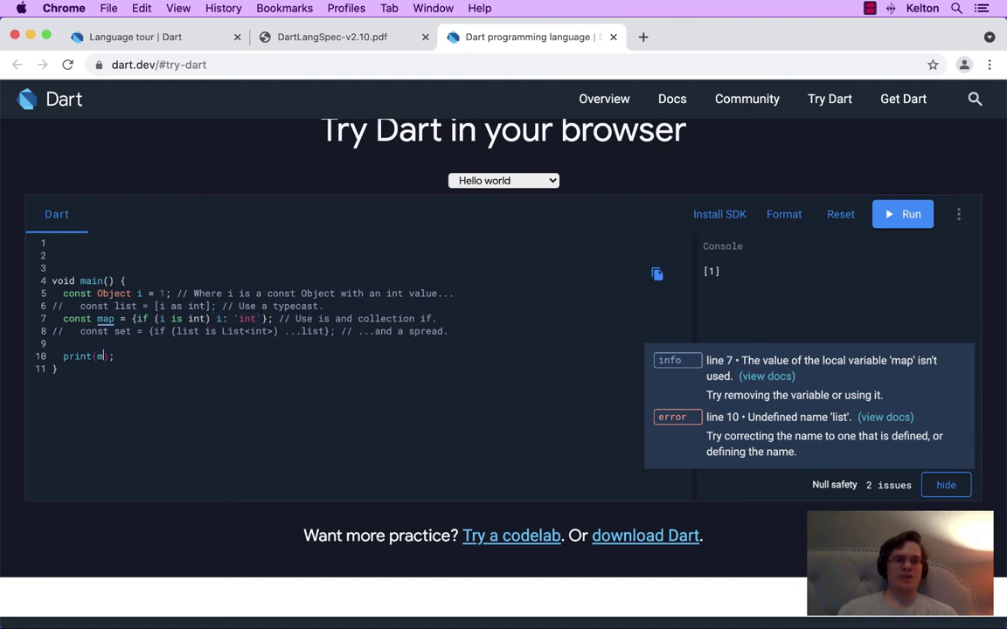
click(152, 357)
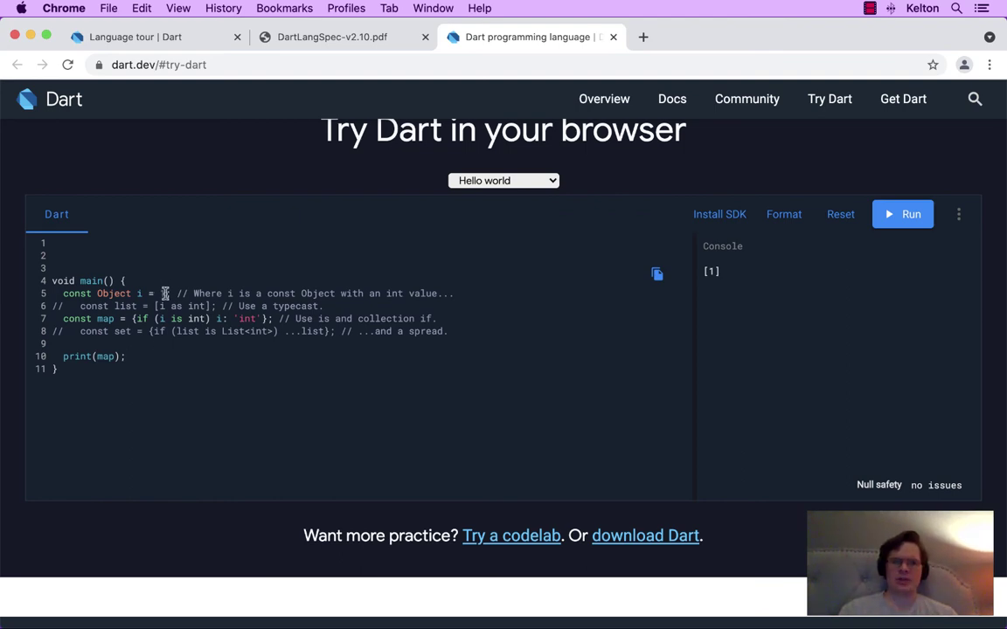
Set the constant i to 3 in the editor and run the code to print the map.
key(ctrl+shift+Tab)
key(ctrl+shift+Tab)
key(ctrl+Tab)
key(ctrl+Tab)
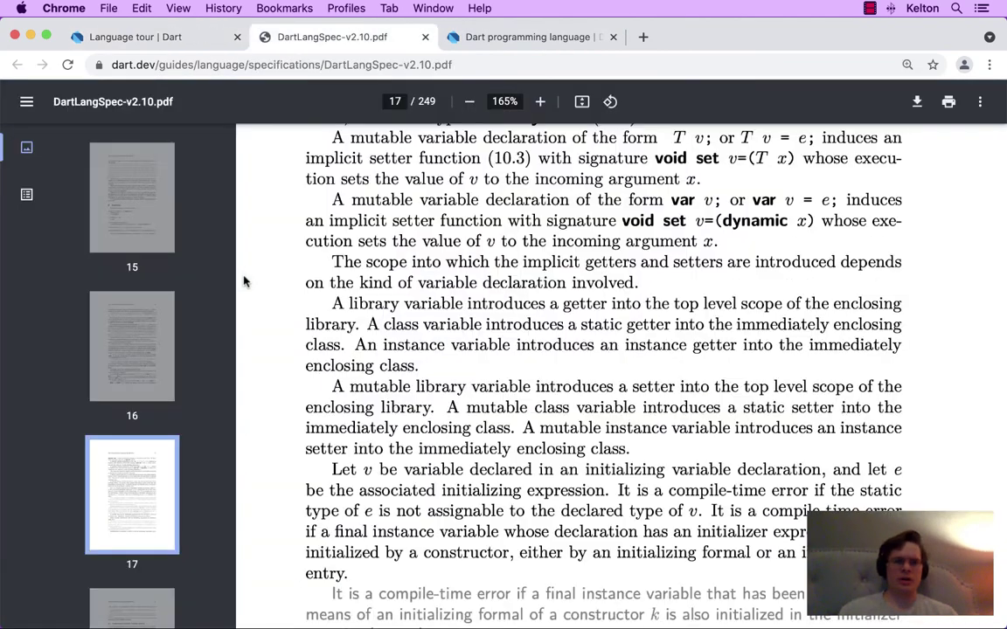
key(BackSpace)
text(3)
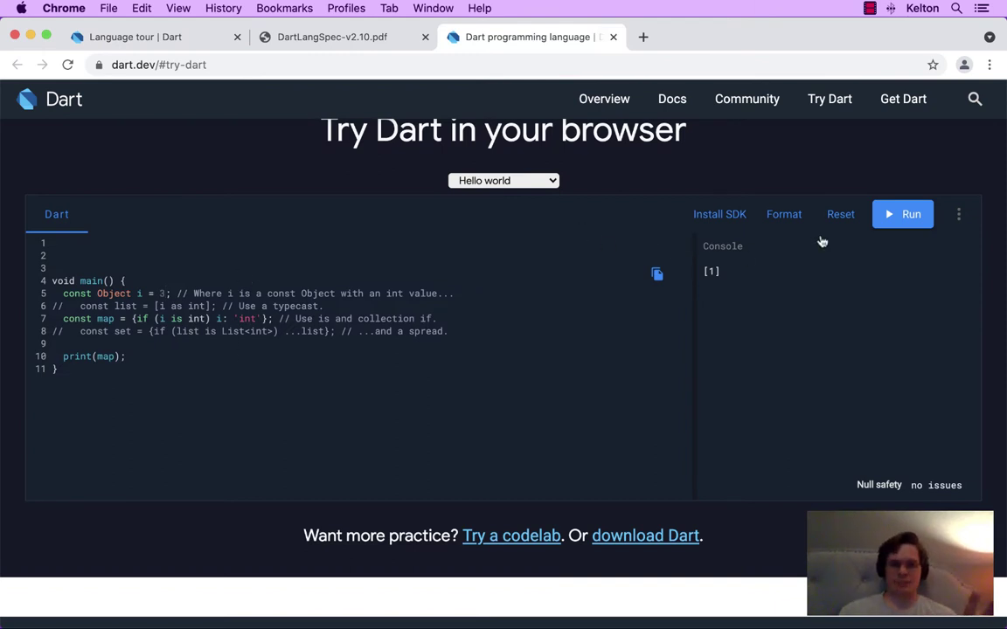
click(894, 224)
click(896, 223)
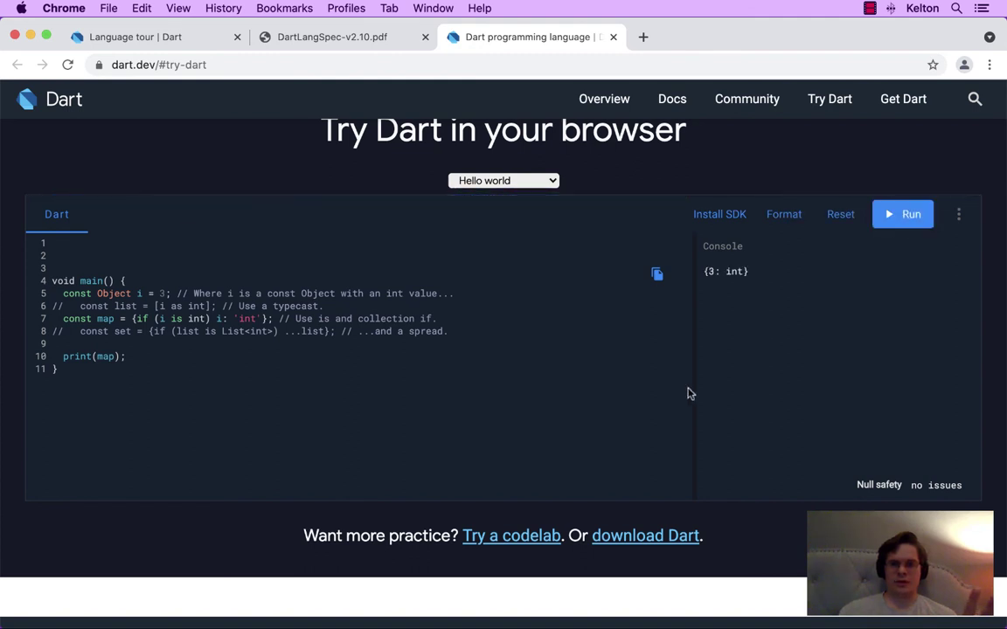
drag(705, 270, 760, 272)
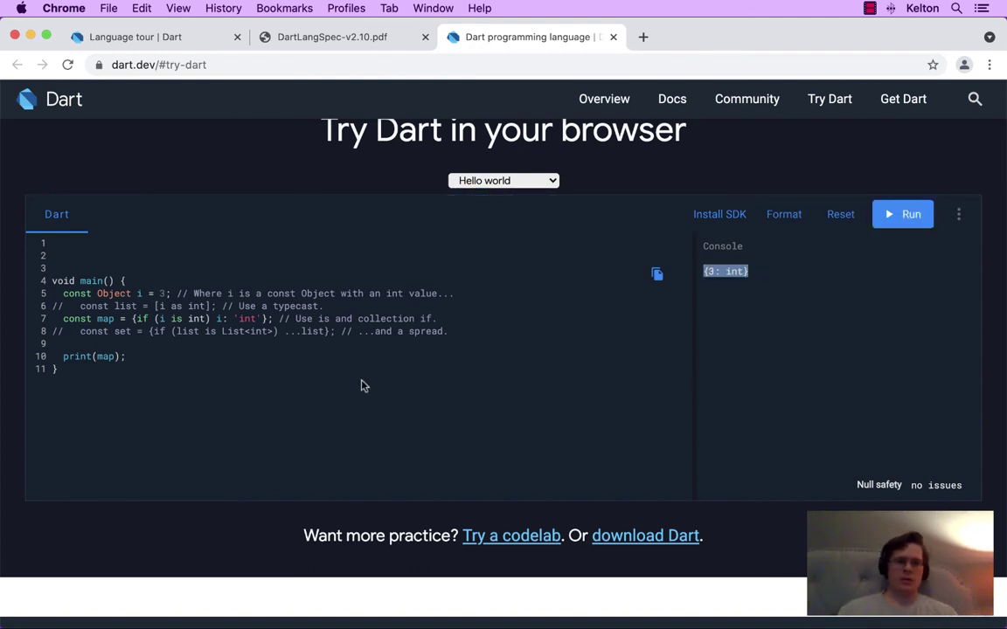
click(166, 367)
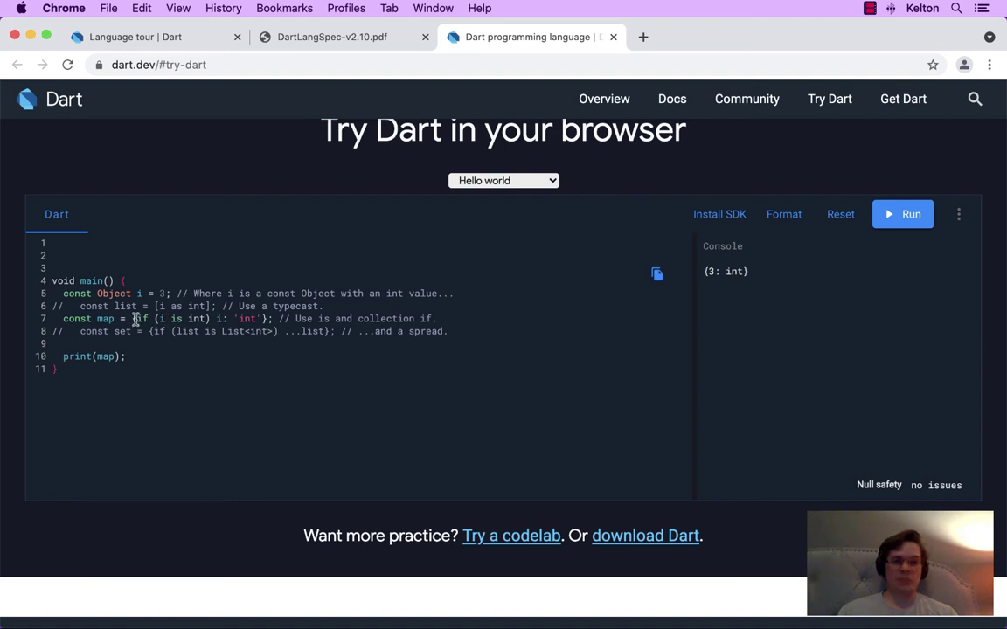
Comment out the const map declaration and make the const set and const list declarations active.
click(97, 319)
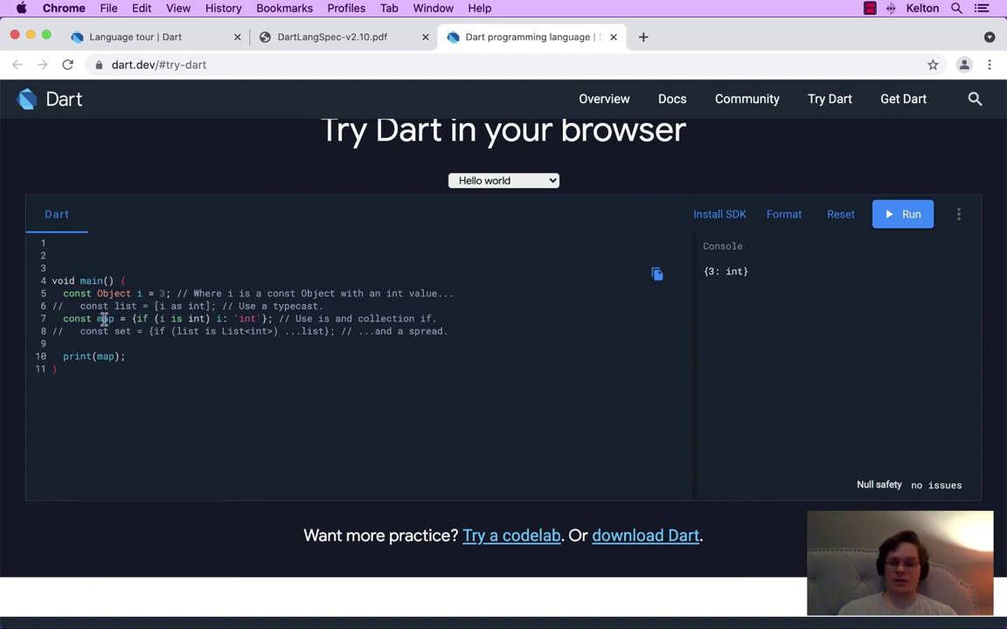
key(super+slash)
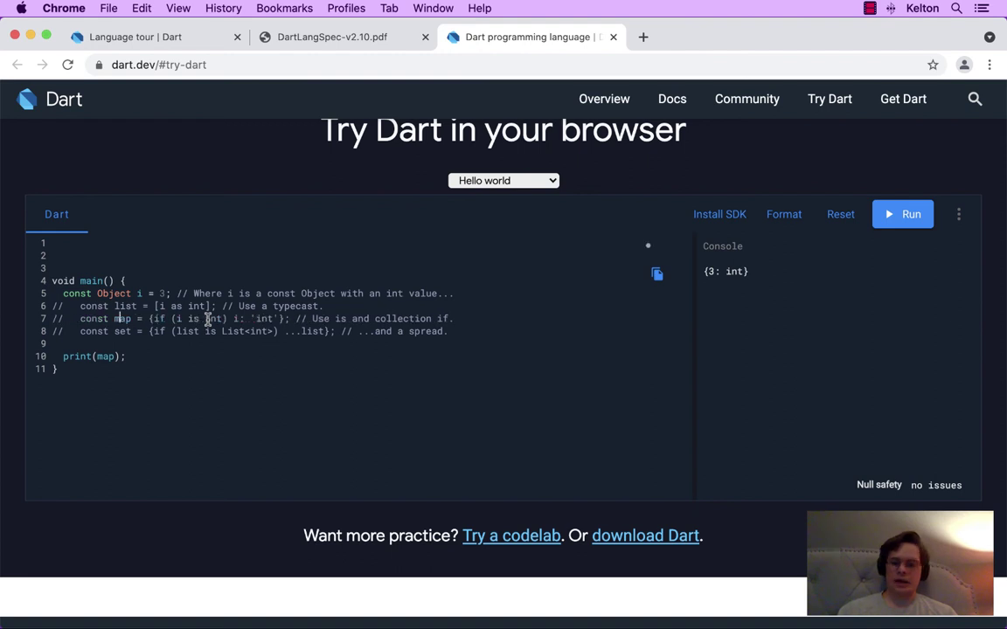
key(super+slash)
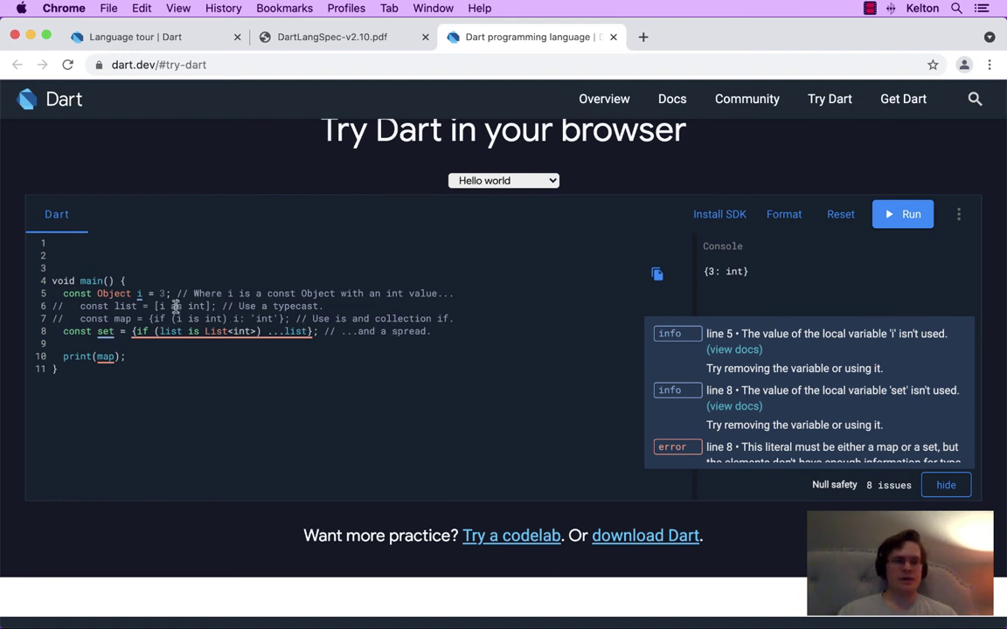
key(super+slash)
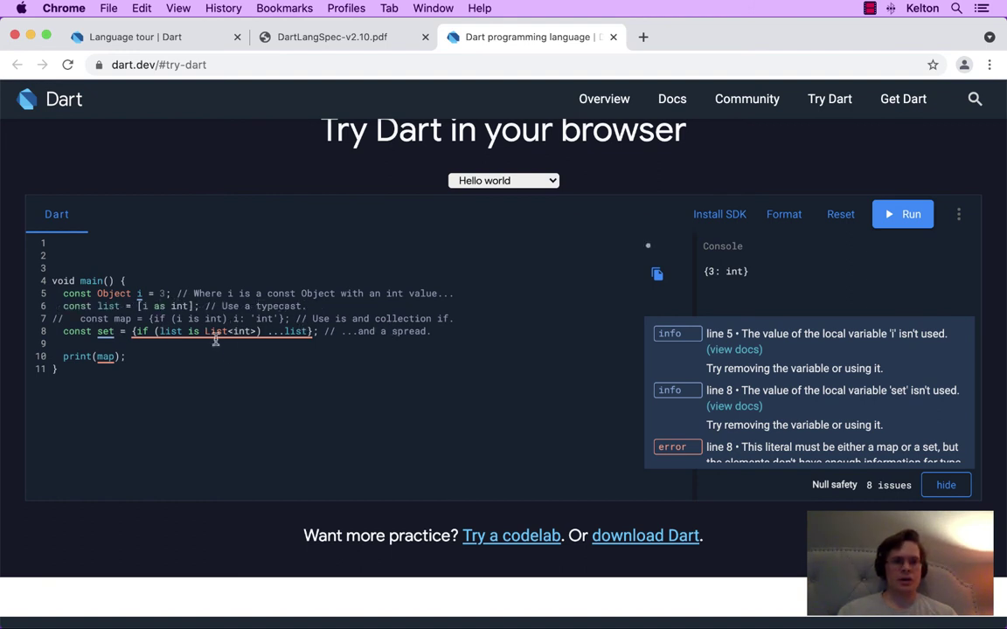
Trace how the set's spread uses list and i, change the print statement to output set, and run the code.
drag(282, 333, 308, 333)
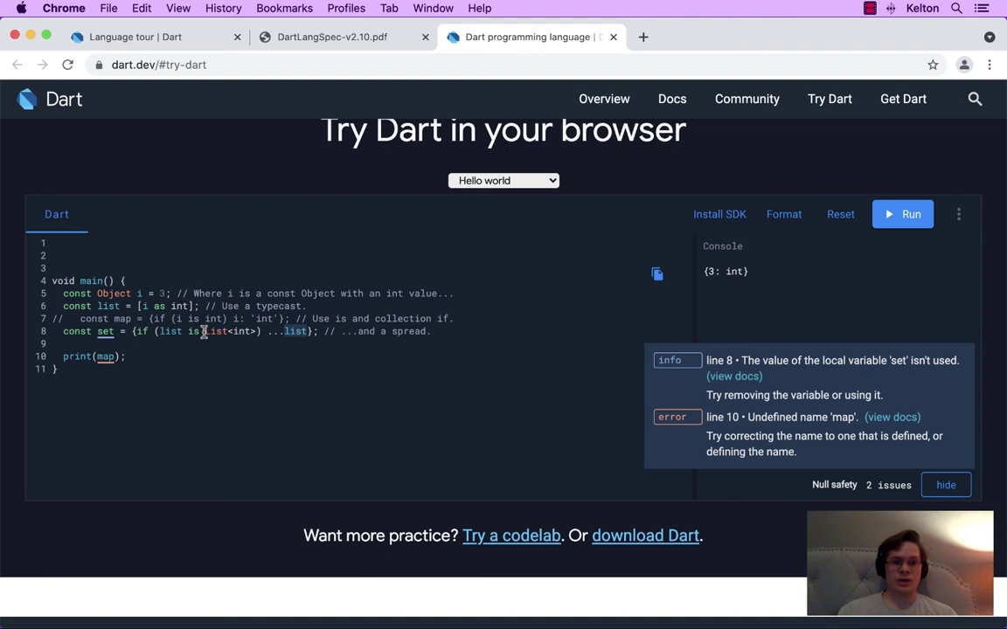
drag(138, 306, 189, 306)
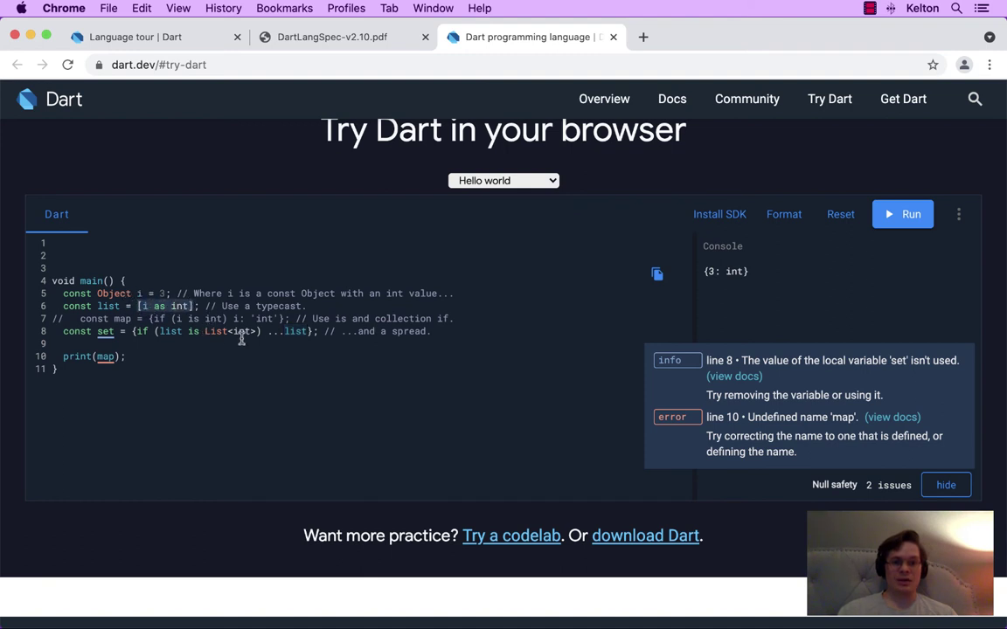
click(255, 331)
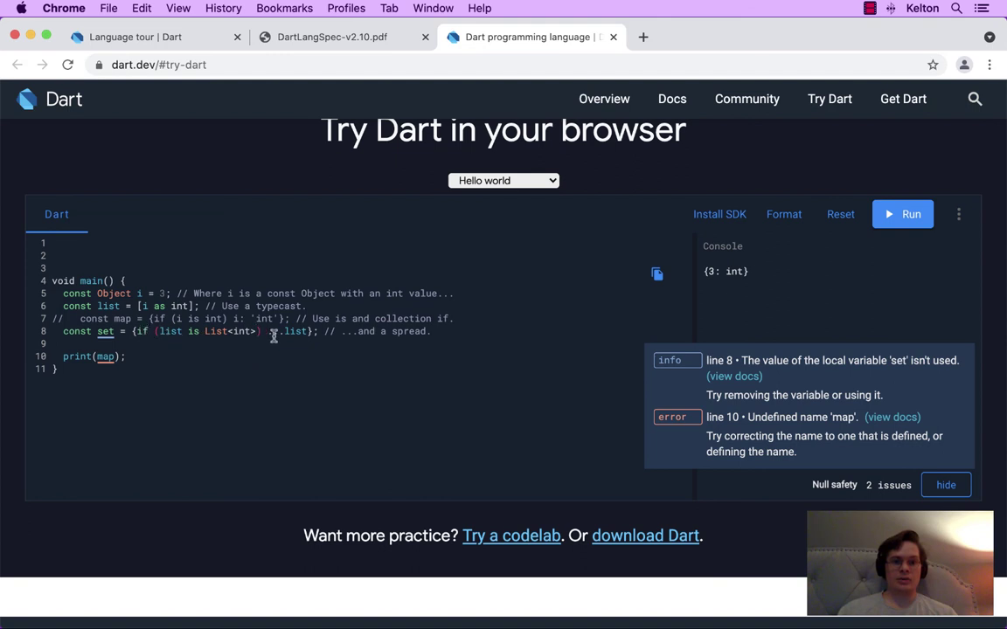
double_click(161, 294)
click(265, 353)
double_click(105, 355)
text(set)
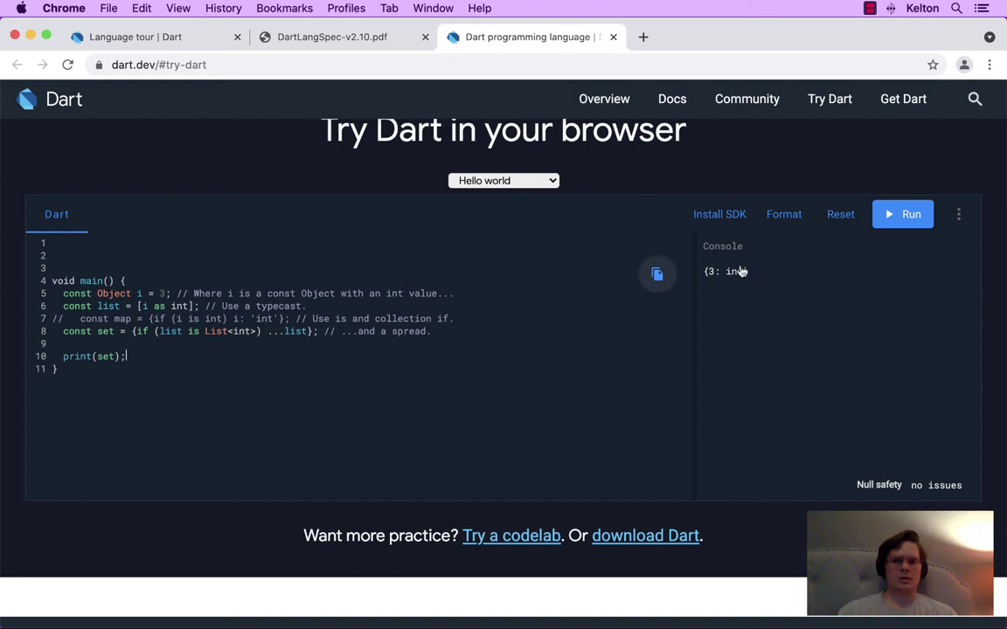
click(909, 214)
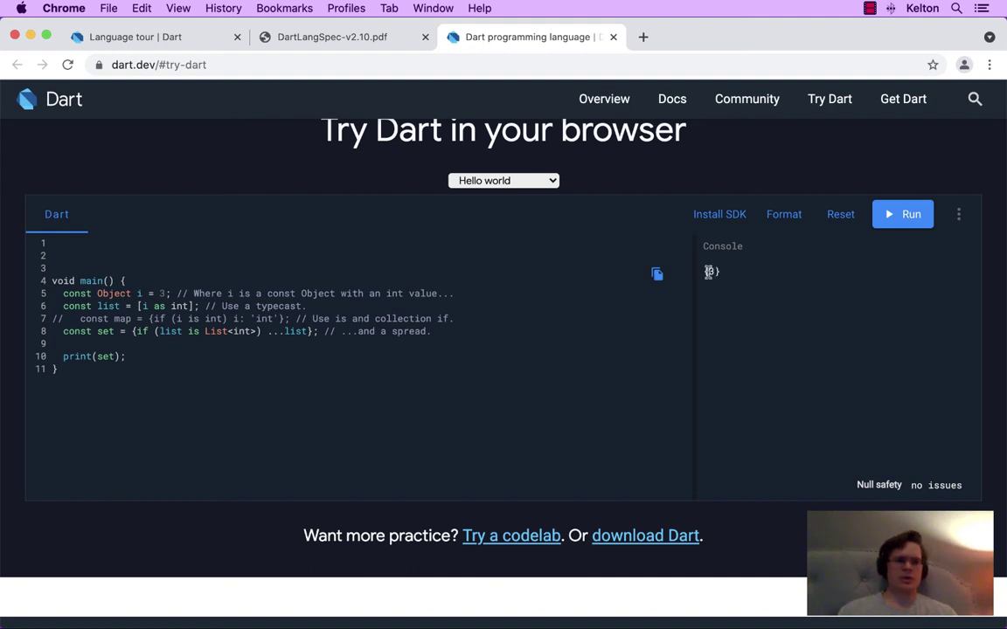
Rename the set constant to foo in its declaration and in the print statement, and run the code.
double_click(106, 331)
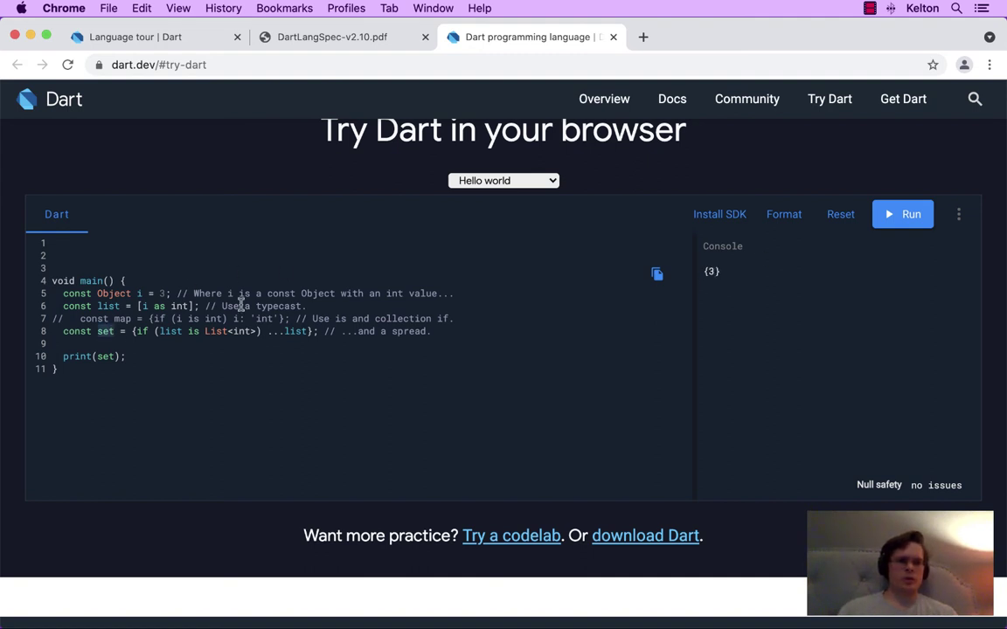
text(foo)
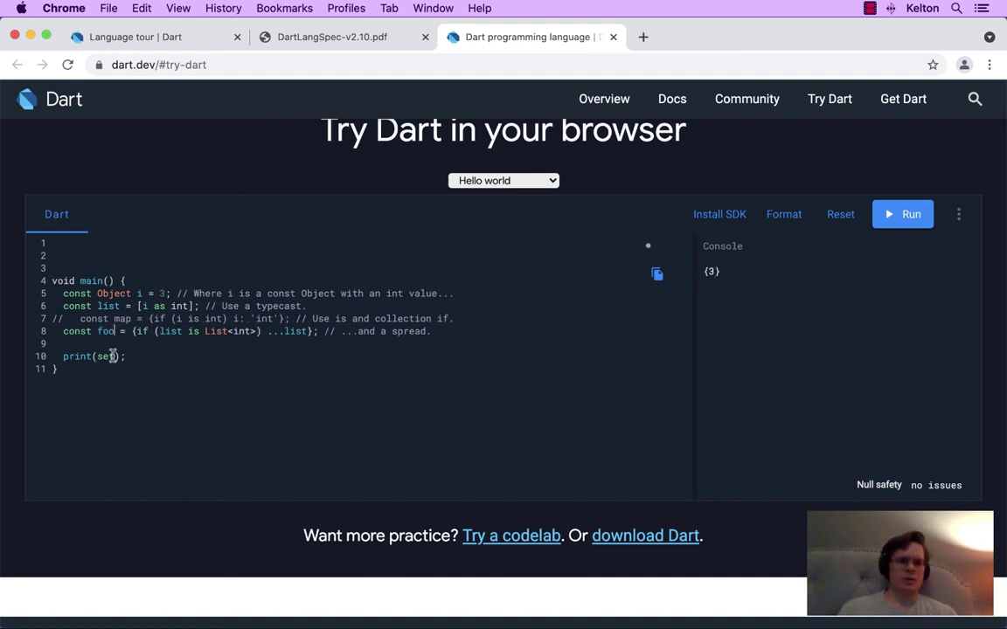
double_click(105, 355)
text(foo)
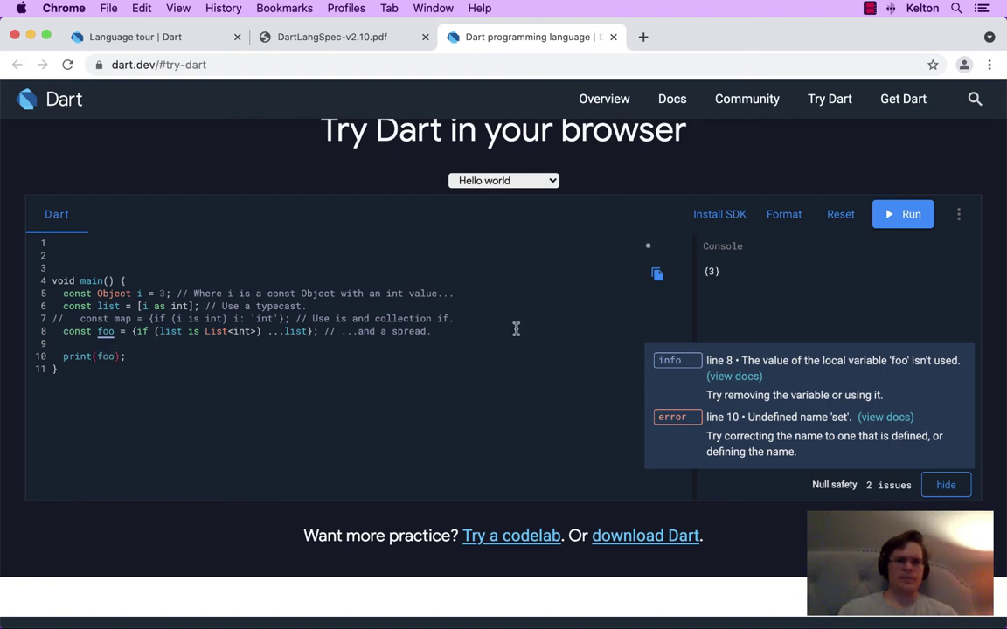
click(901, 214)
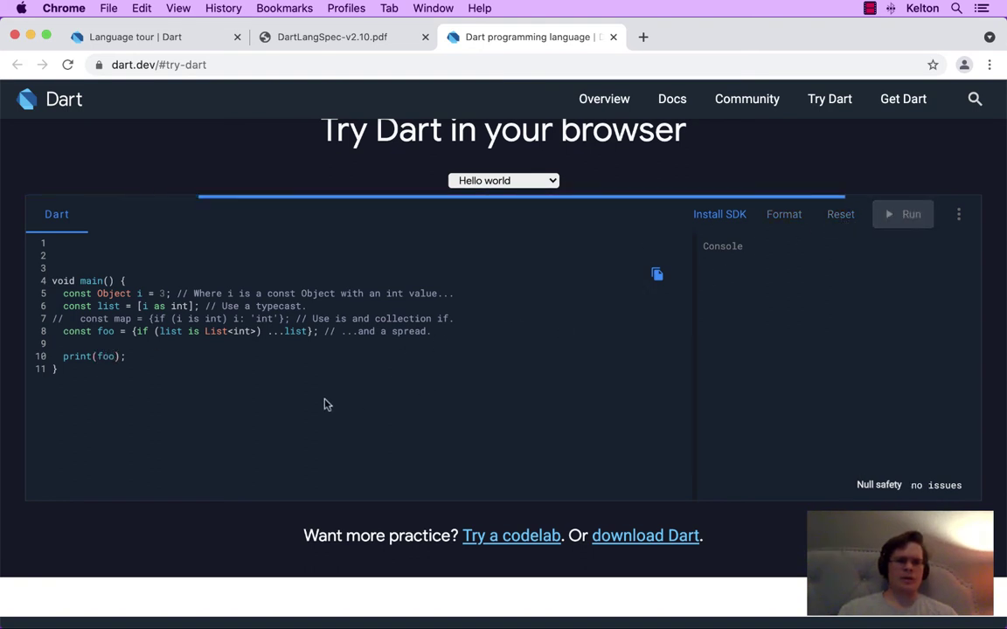
double_click(106, 331)
text(se)
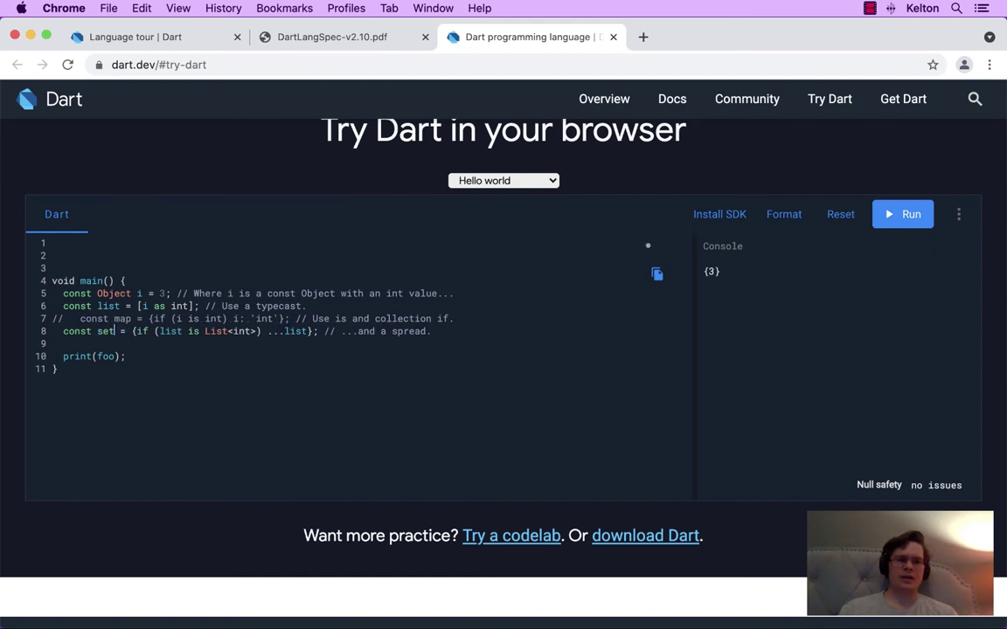
text(t)
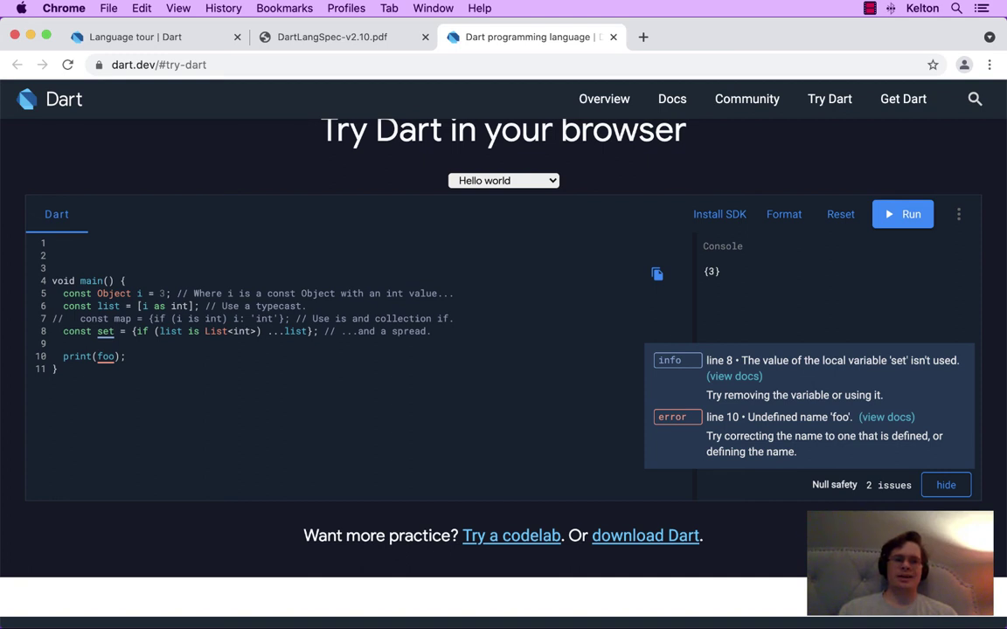
key(BackSpace)
key(BackSpace)
key(BackSpace)
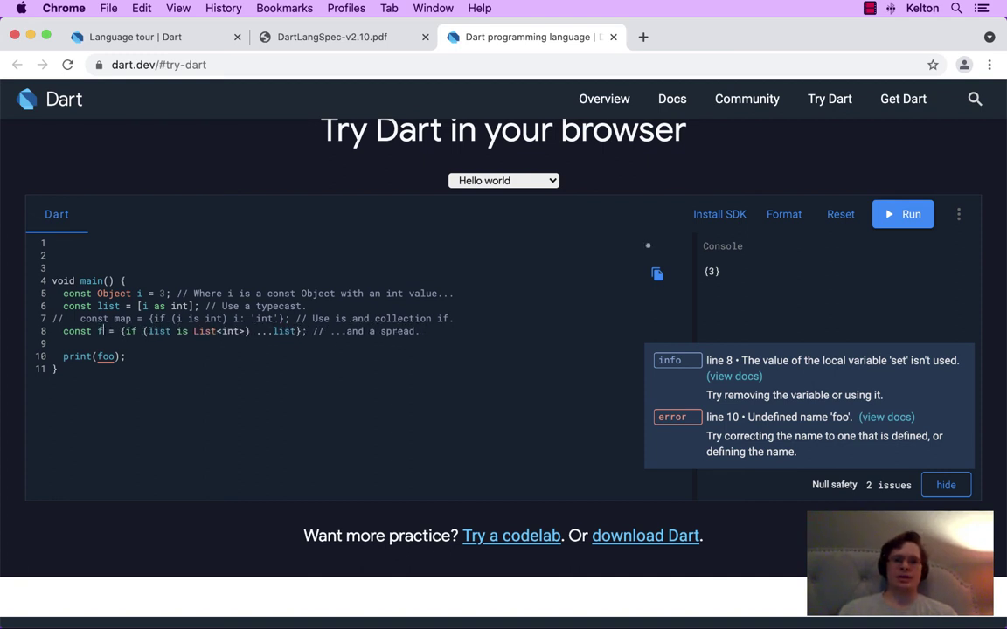
text(foo)
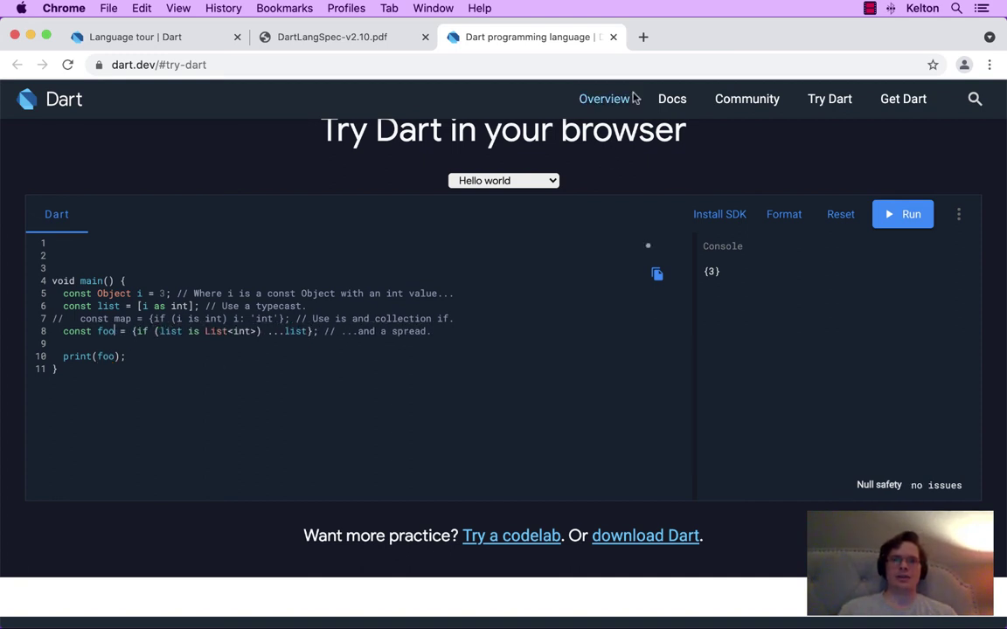
Search the web in a new tab for "dart language set" and open the Set class API documentation.
click(643, 36)
text(dart set)
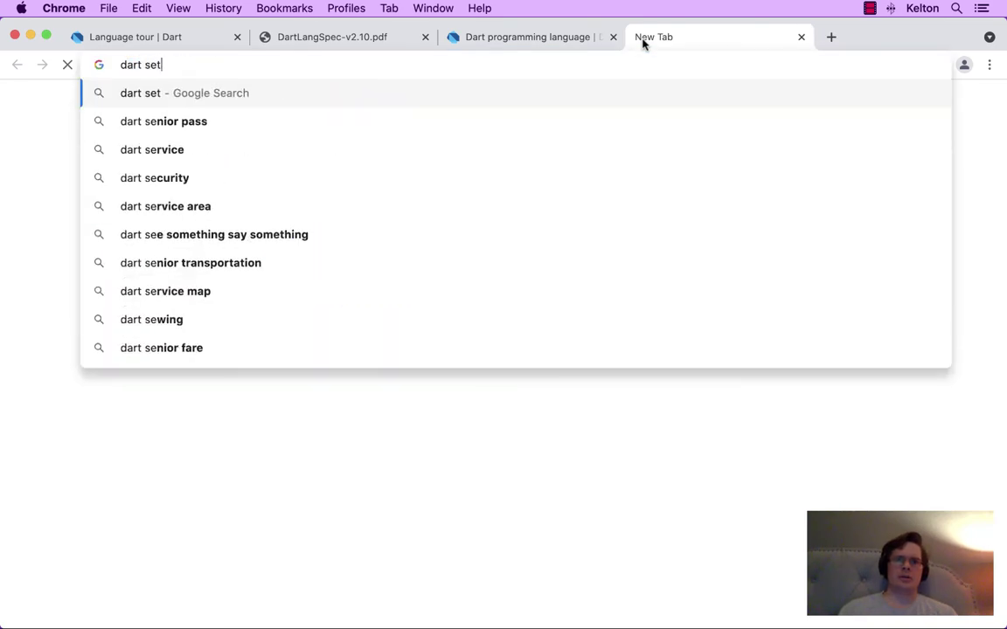
key(Return)
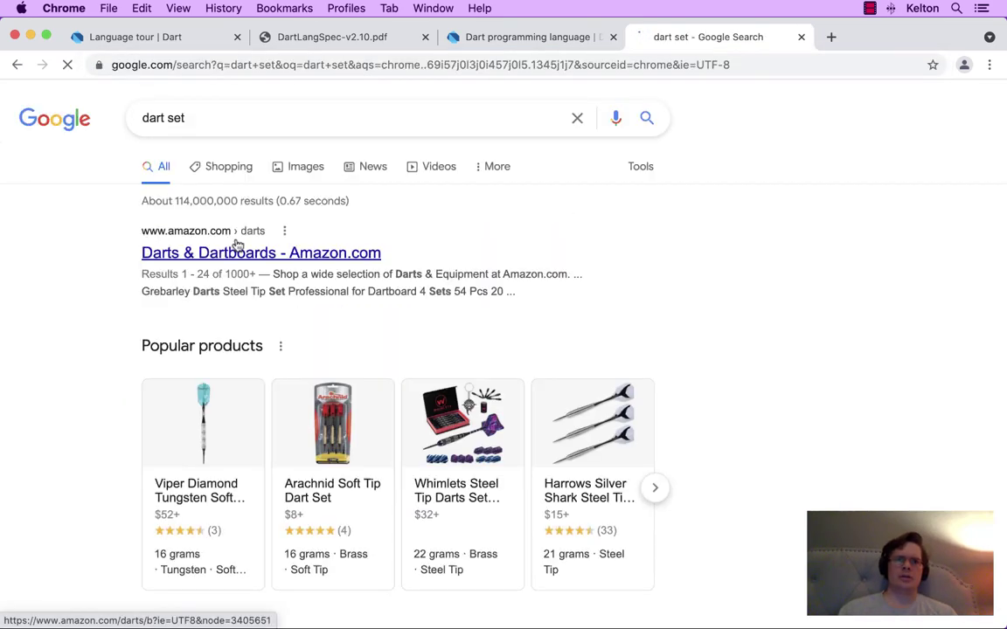
click(219, 114)
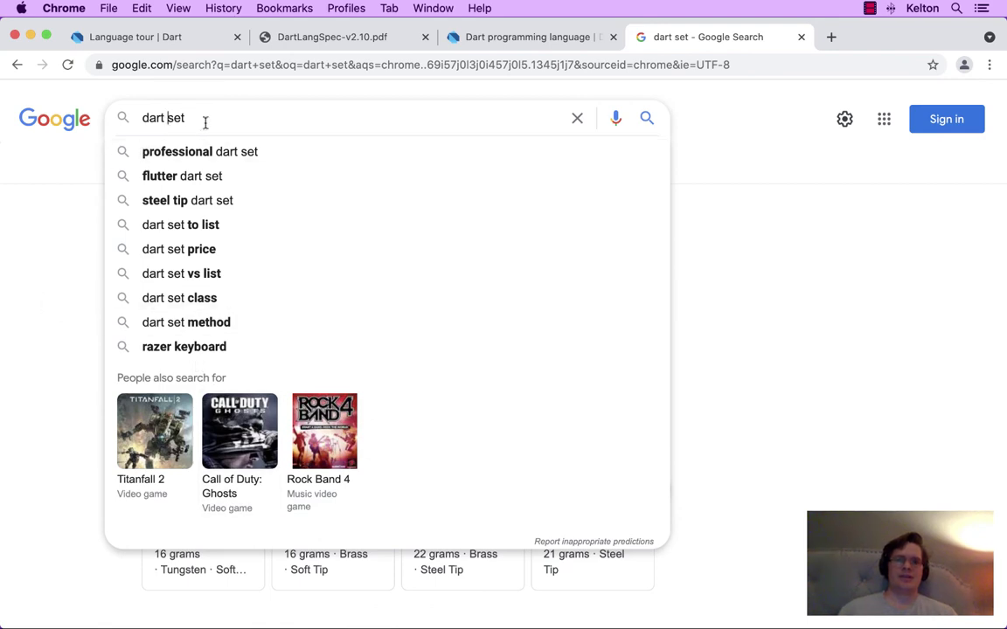
text(language)
key(Return)
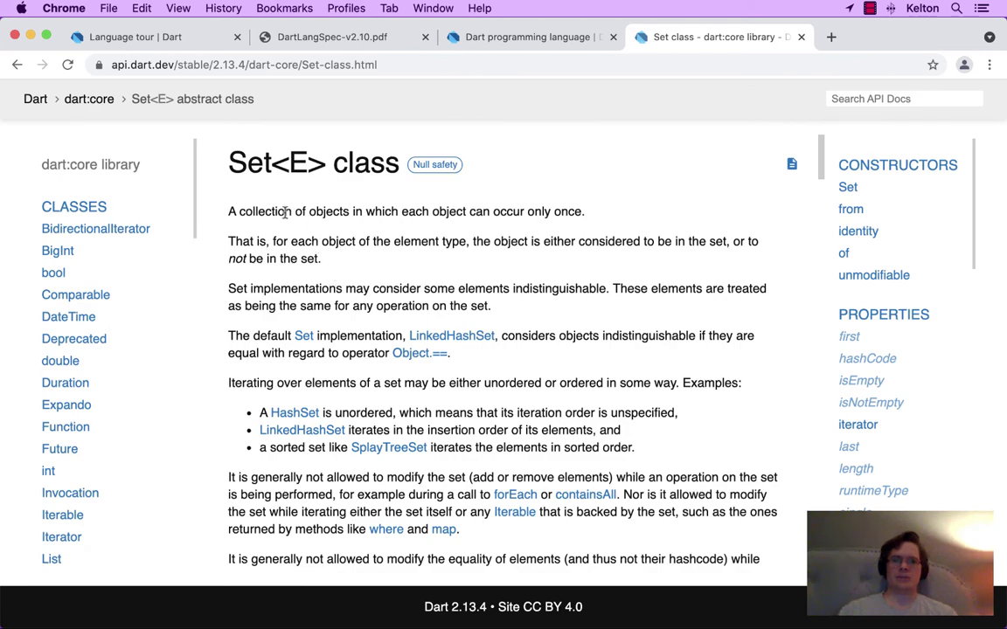
Skim the Set<E> class description and constructors, and close the documentation to return to the code editor.
scroll(647, 254, down, 5)
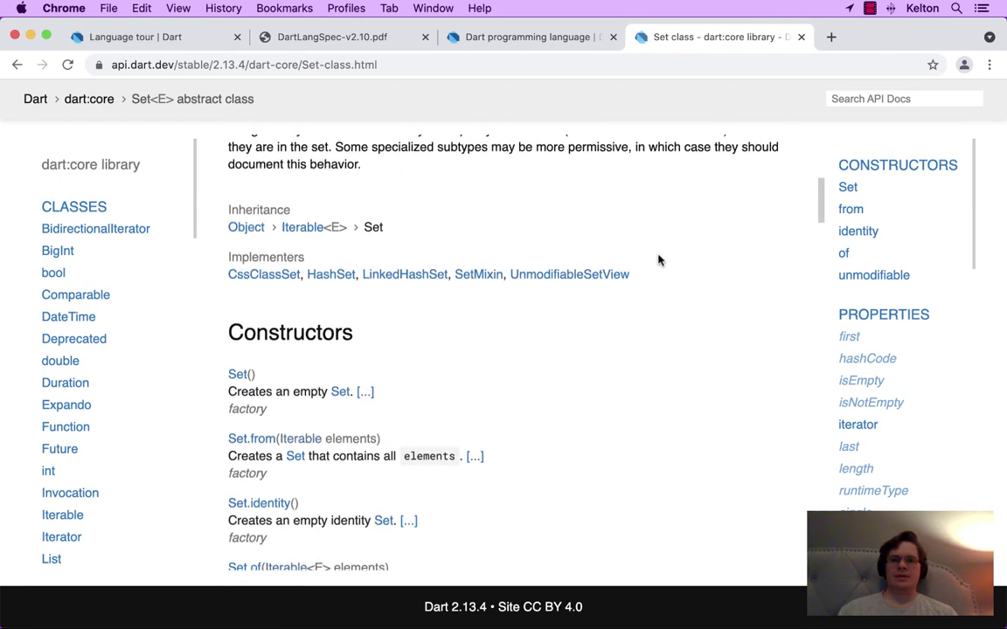
scroll(658, 261, up, 5)
key(super+w)
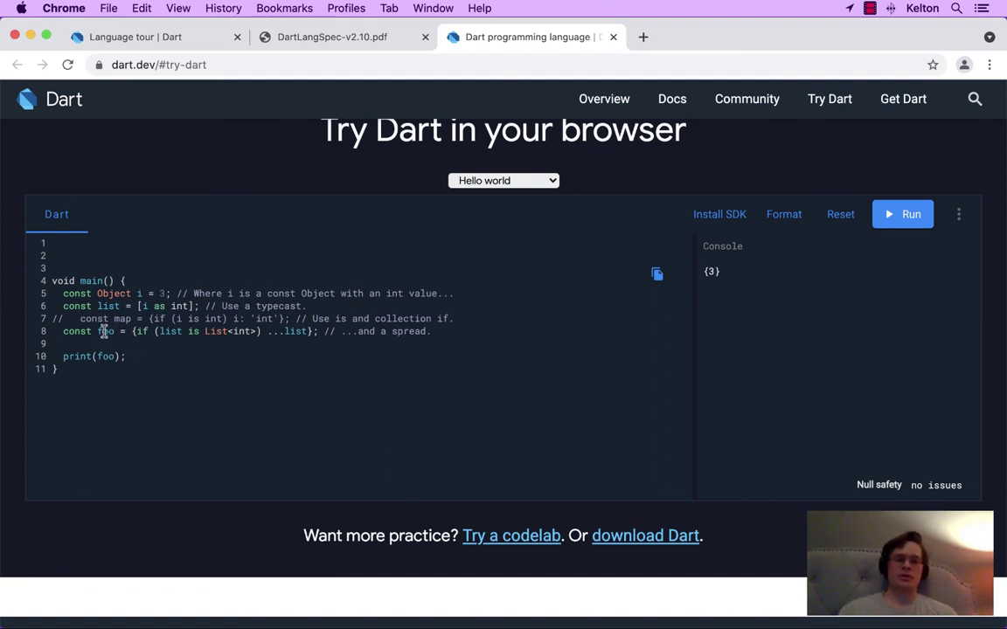
click(104, 364)
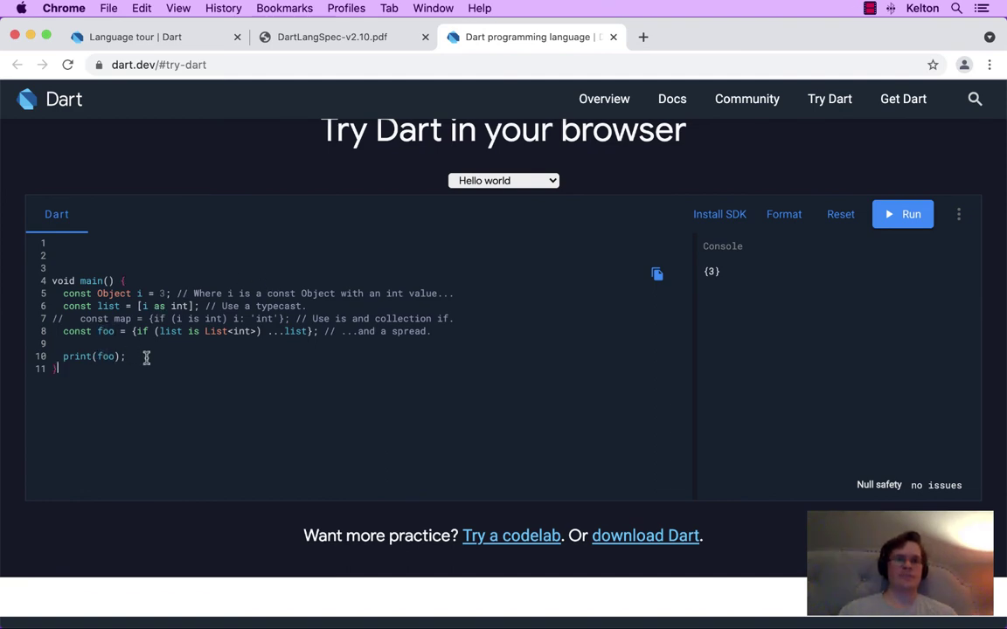
Read the Language tour's note comparing final and const objects, and return to the code editor.
click(147, 41)
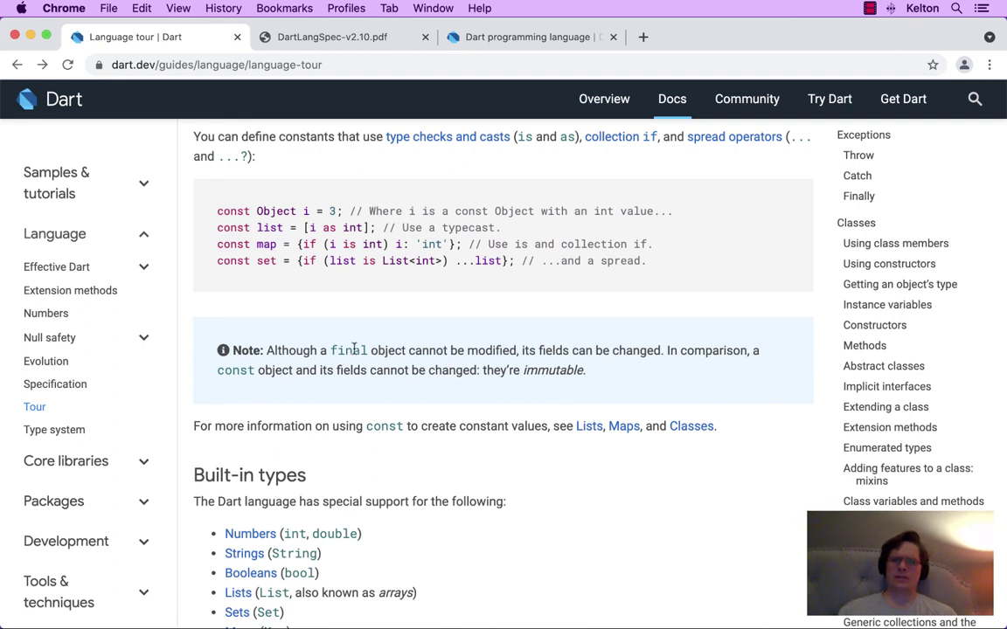
drag(331, 350, 407, 352)
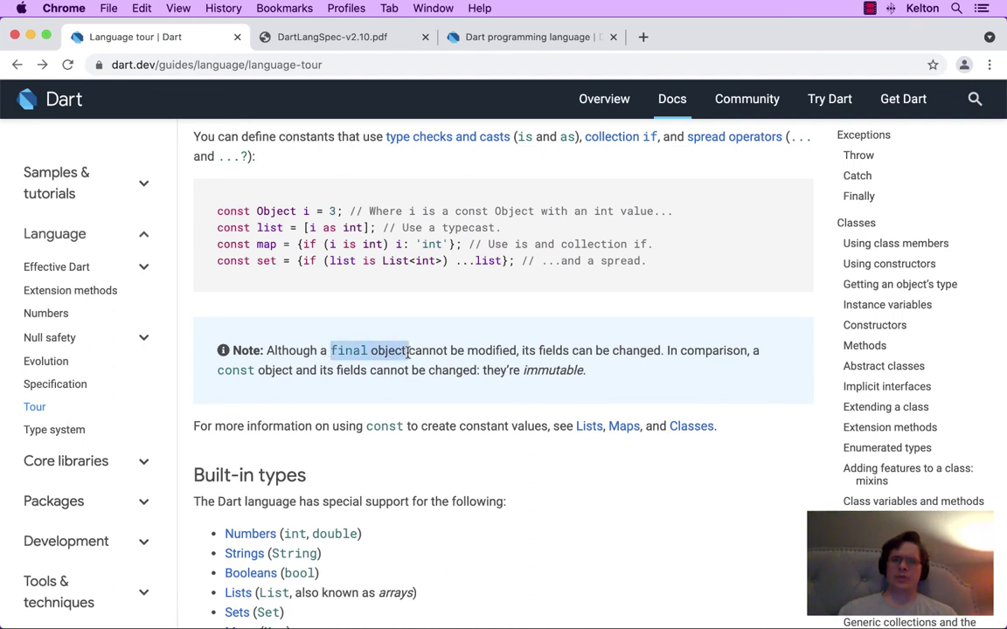
click(506, 39)
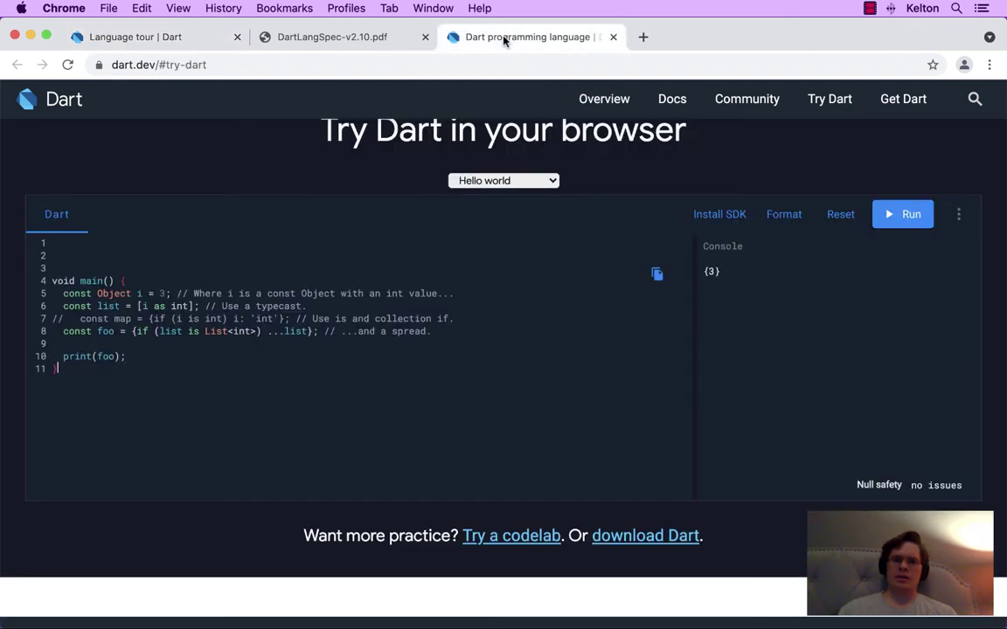
Declare i as final instead of const and delete the list, map and foo declarations.
double_click(70, 294)
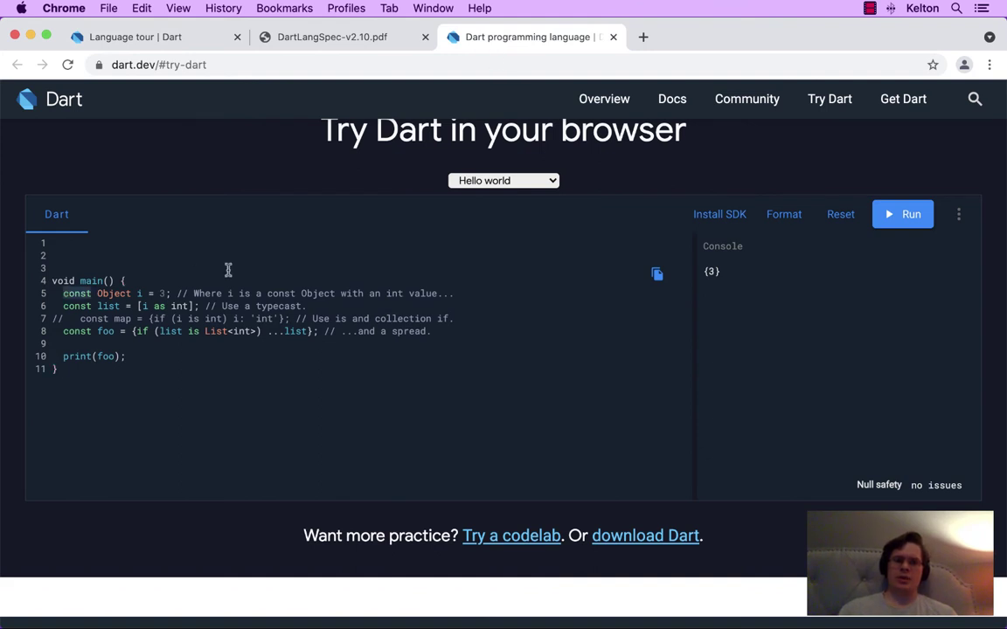
text(final)
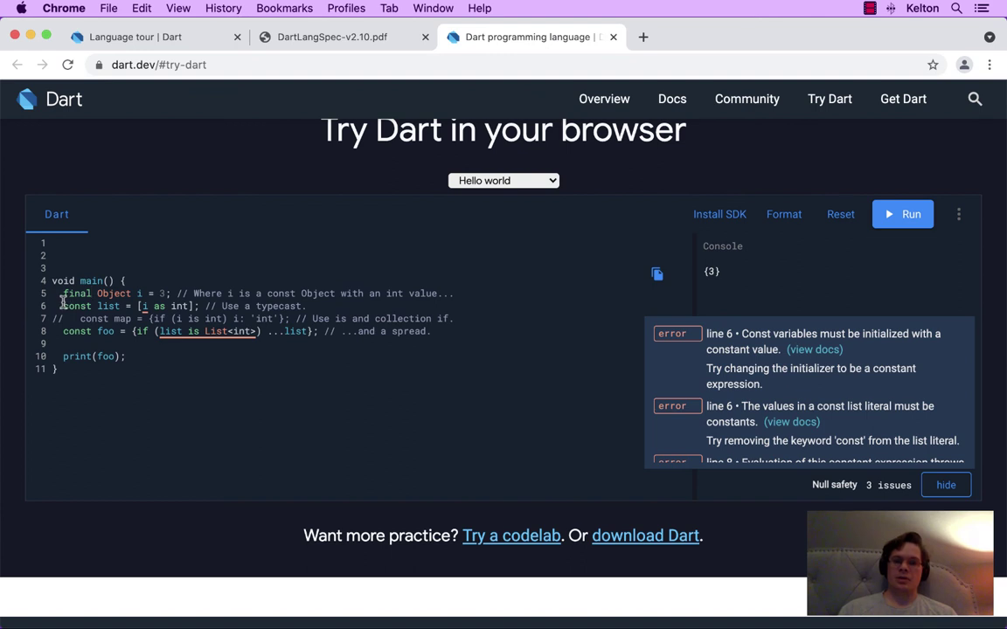
drag(63, 306, 452, 338)
key(BackSpace)
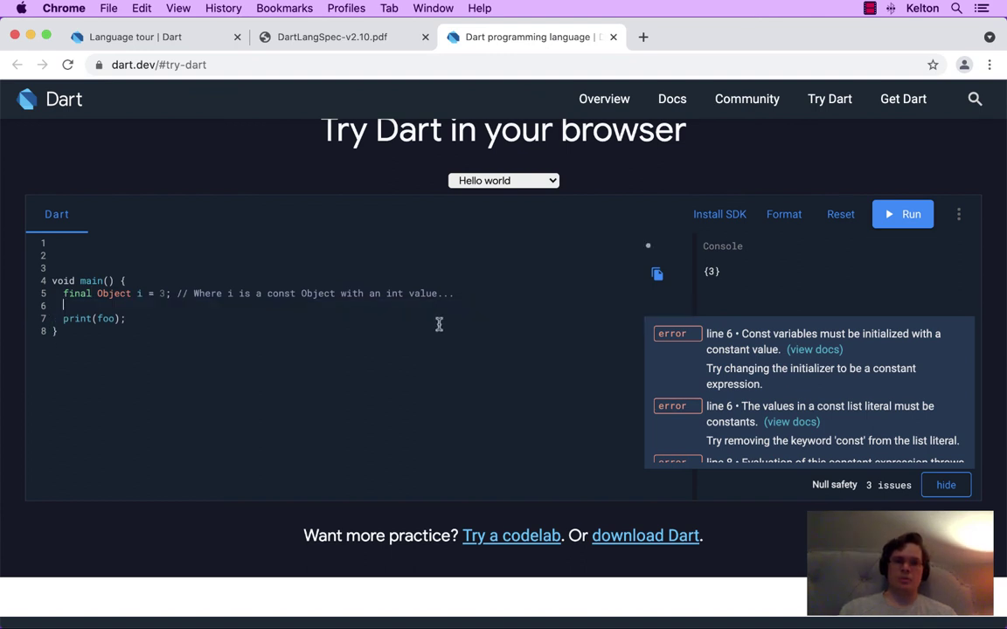
Remove the trailing comment from the final Object i declaration.
click(475, 292)
key(BackSpace)
key(BackSpace)
key(BackSpace)
key(BackSpace)
key(BackSpace)
key(BackSpace)
key(BackSpace)
key(BackSpace)
key(BackSpace)
key(BackSpace)
key(BackSpace)
key(BackSpace)
key(BackSpace)
key(BackSpace)
key(BackSpace)
key(BackSpace)
key(BackSpace)
key(BackSpace)
key(BackSpace)
key(BackSpace)
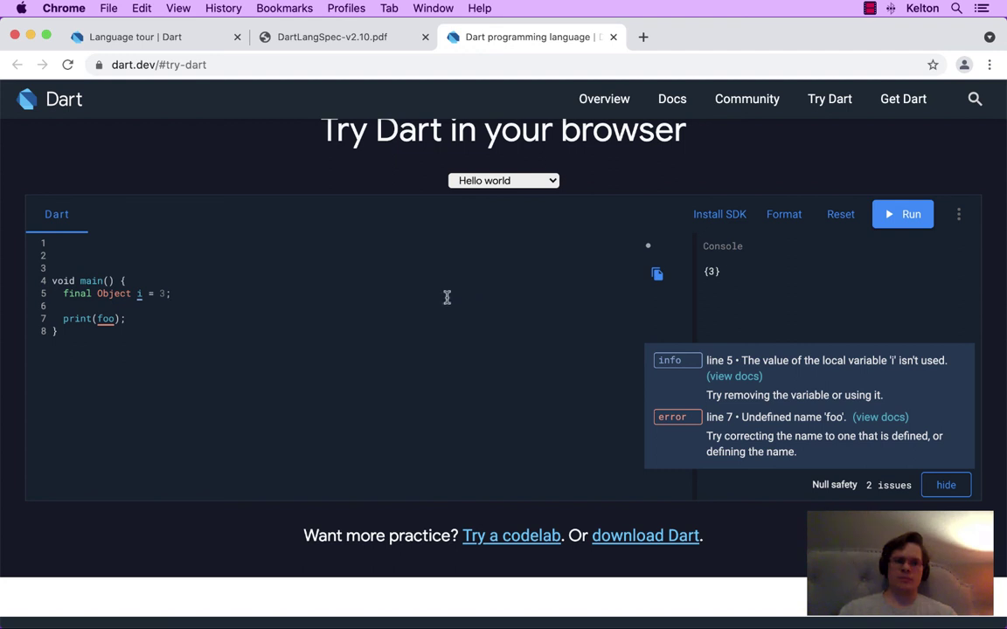
Print i instead of foo and run the code.
double_click(103, 319)
key(BackSpace)
text(i)
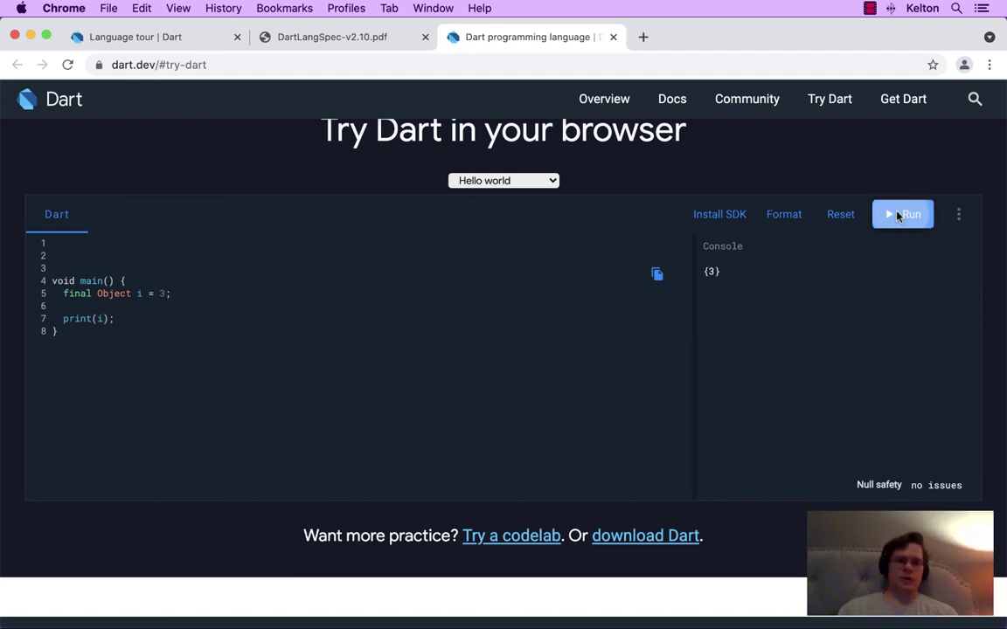
click(898, 216)
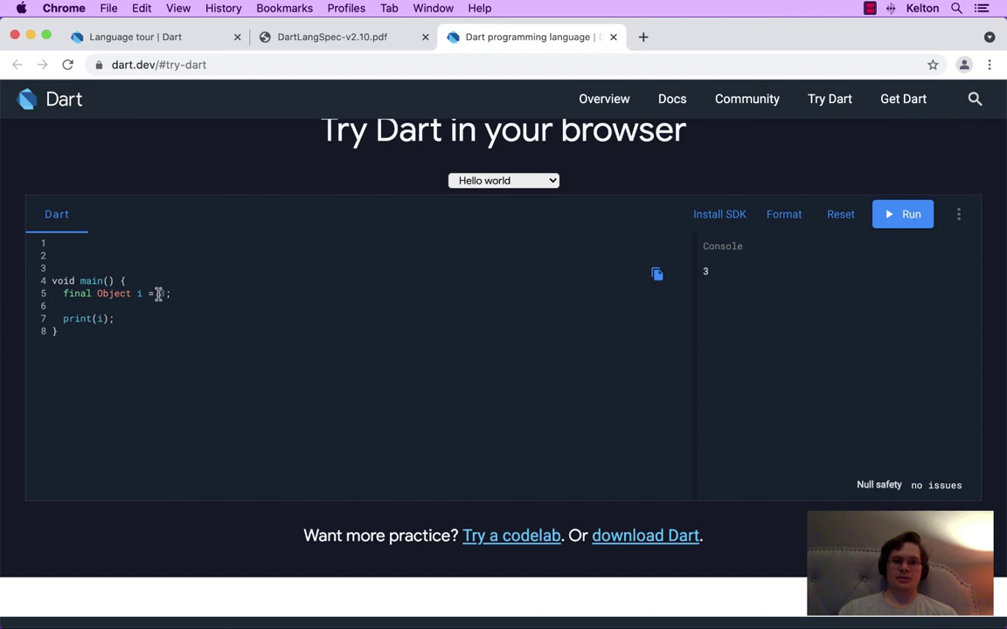
Check the Language tour's note on final objects, reassign the final variable with "i = 5;" before the print statement, and run the code.
click(162, 37)
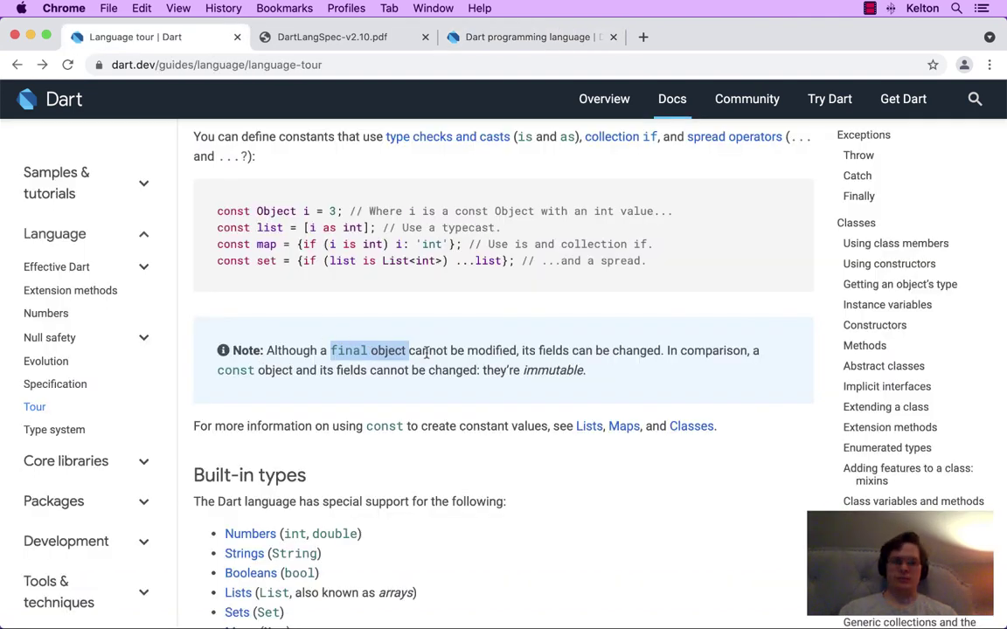
click(472, 38)
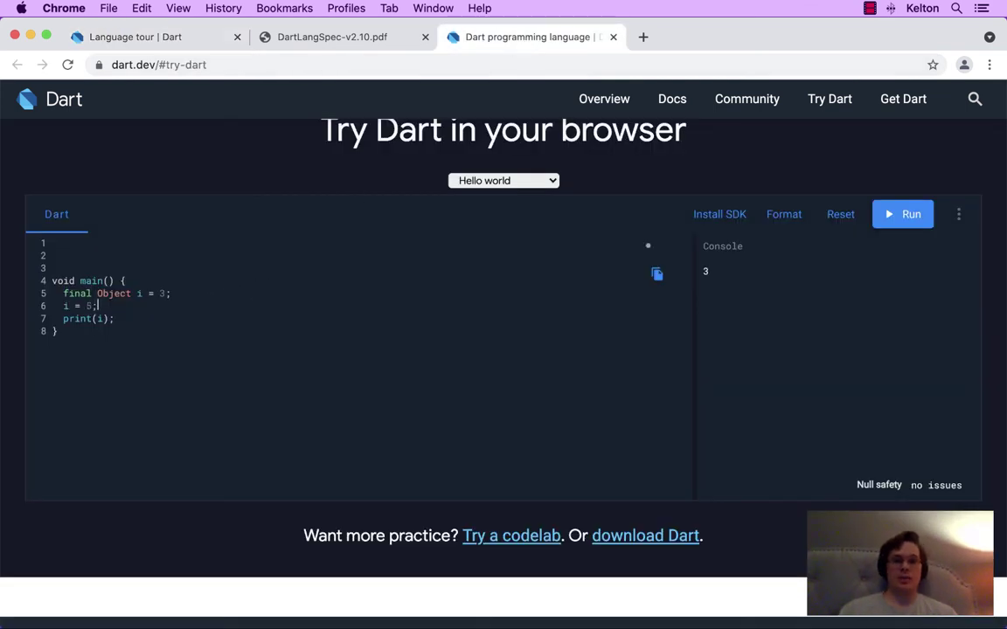
click(909, 214)
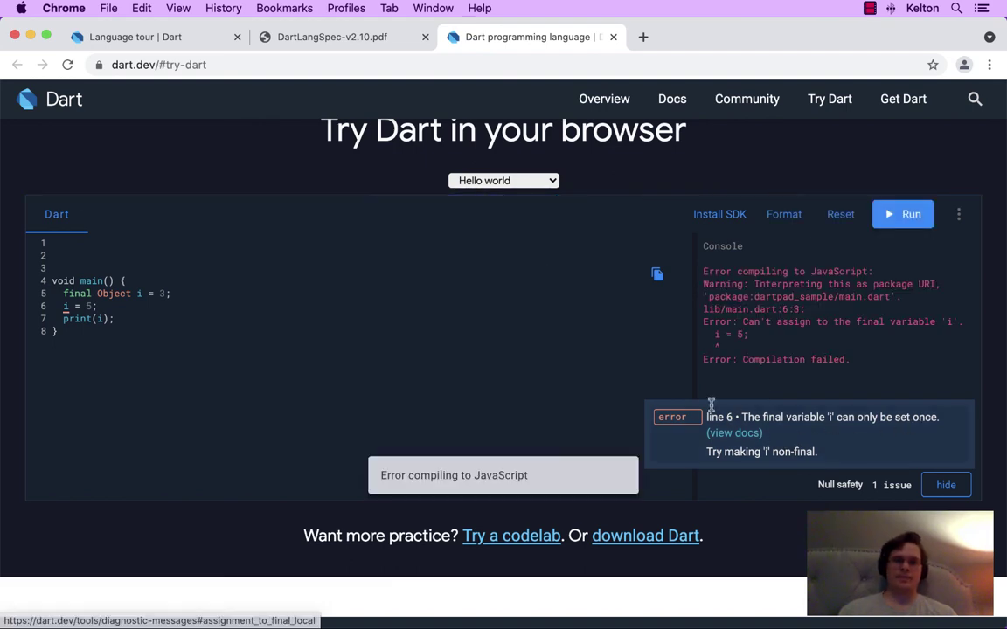
Reread the note on final objects, reduce the "i = 5;" assignment to i, and browse the members suggested for the object.
click(163, 44)
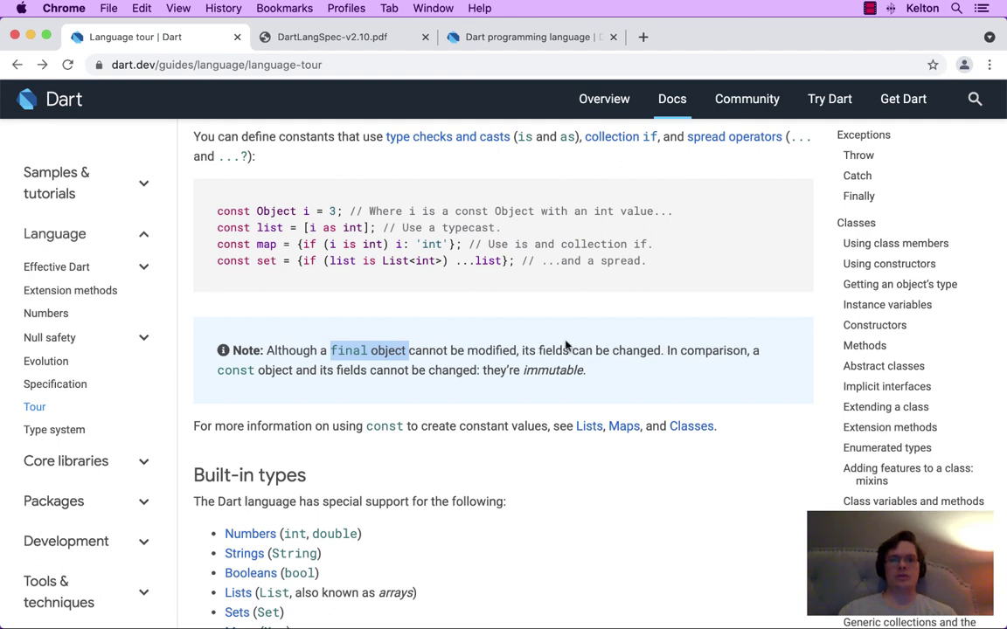
click(499, 37)
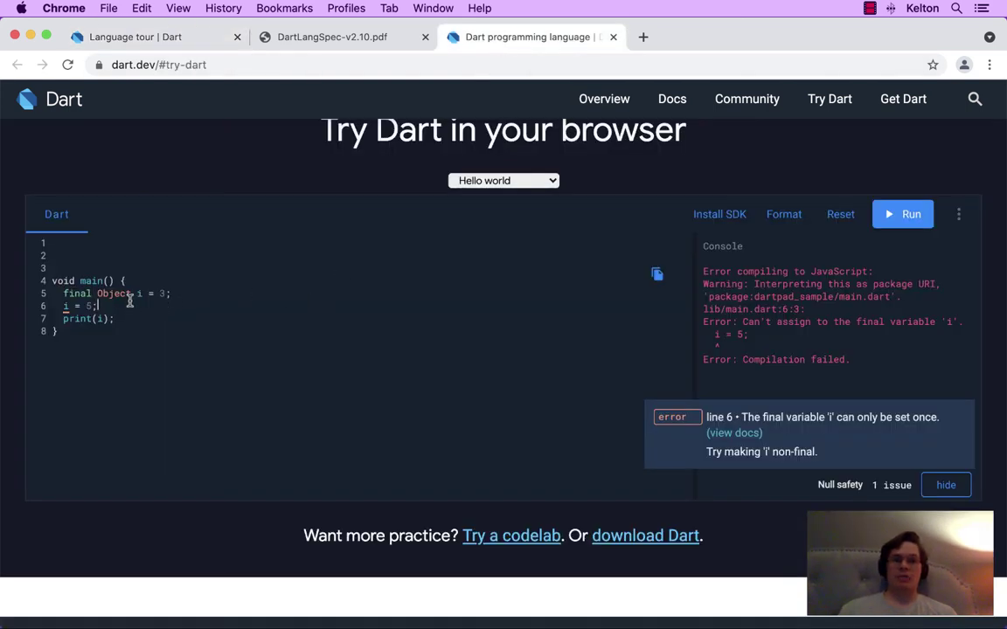
key(BackSpace)
text(.)
key(Down)
key(Down)
key(Down)
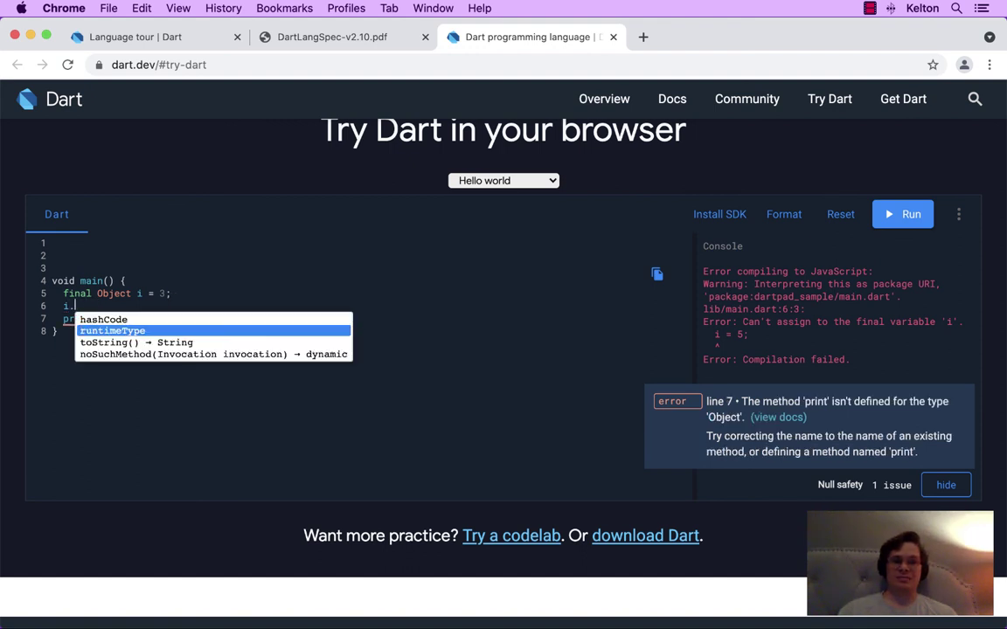
key(Up)
key(Up)
key(Up)
key(Down)
key(Down)
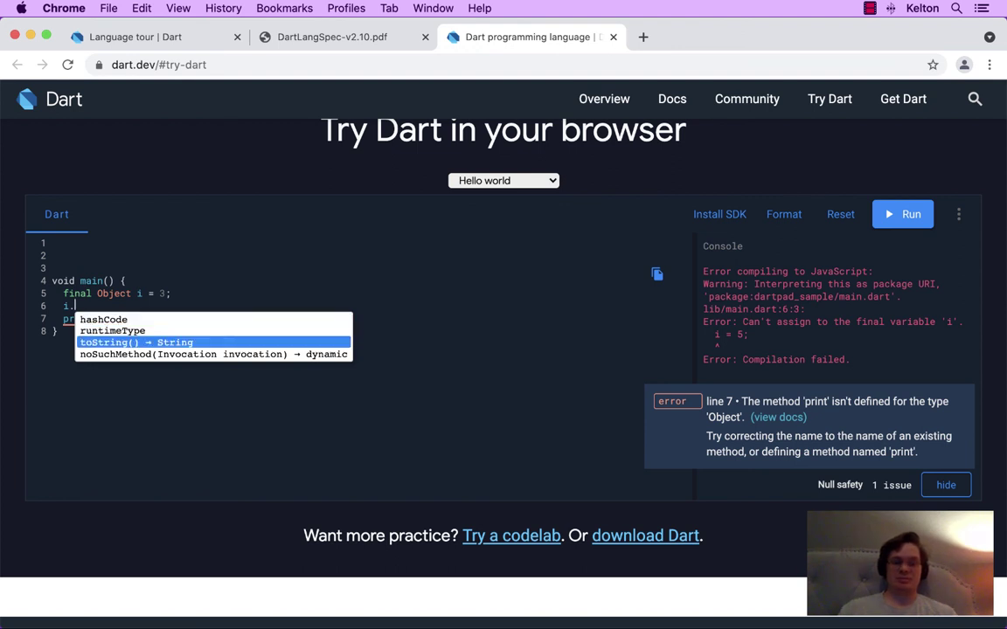
key(Escape)
key(BackSpace)
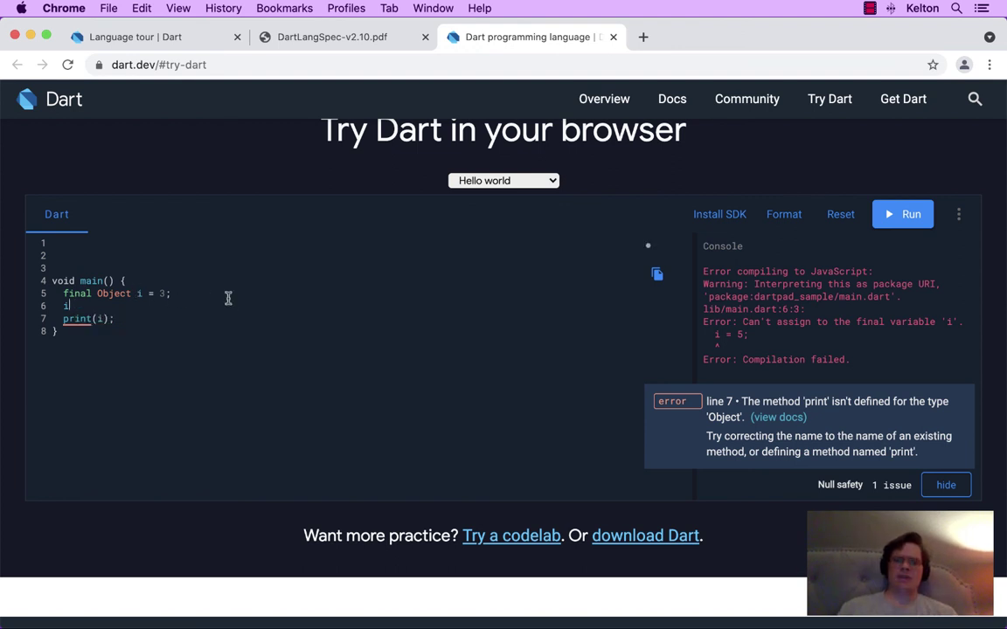
Search the web in a new tab for "dart object fields" and open the Object class API documentation.
click(642, 37)
text(dar)
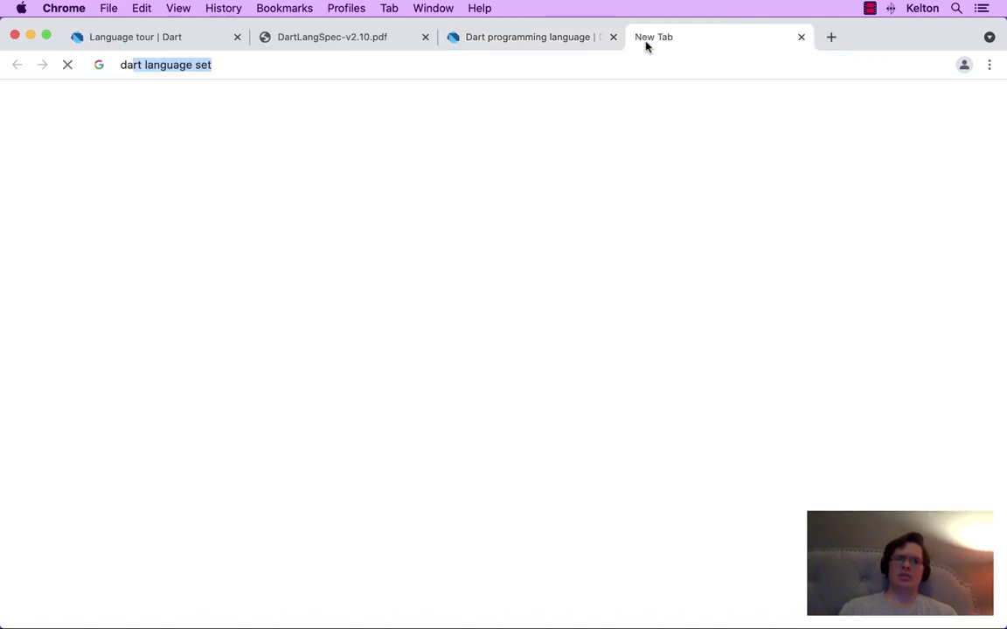
text(t object fields)
key(Return)
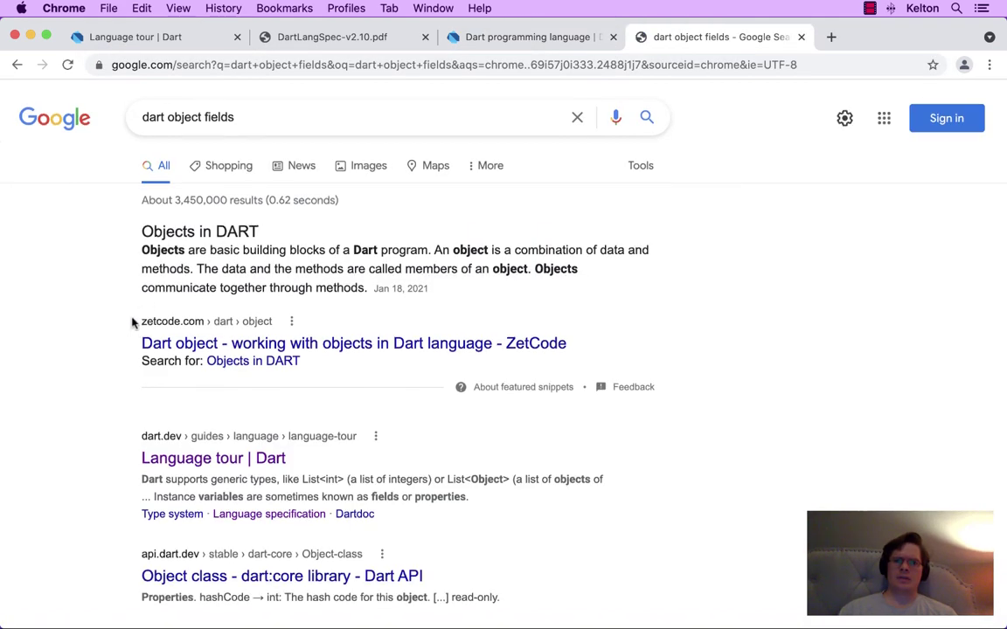
scroll(132, 323, down, 3)
scroll(132, 323, down, 1)
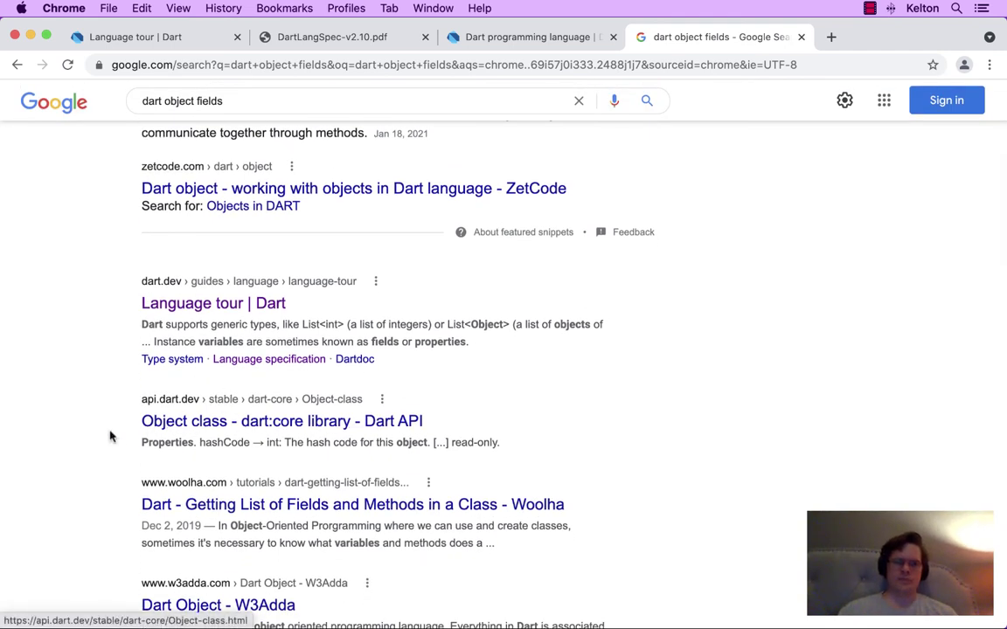
click(240, 425)
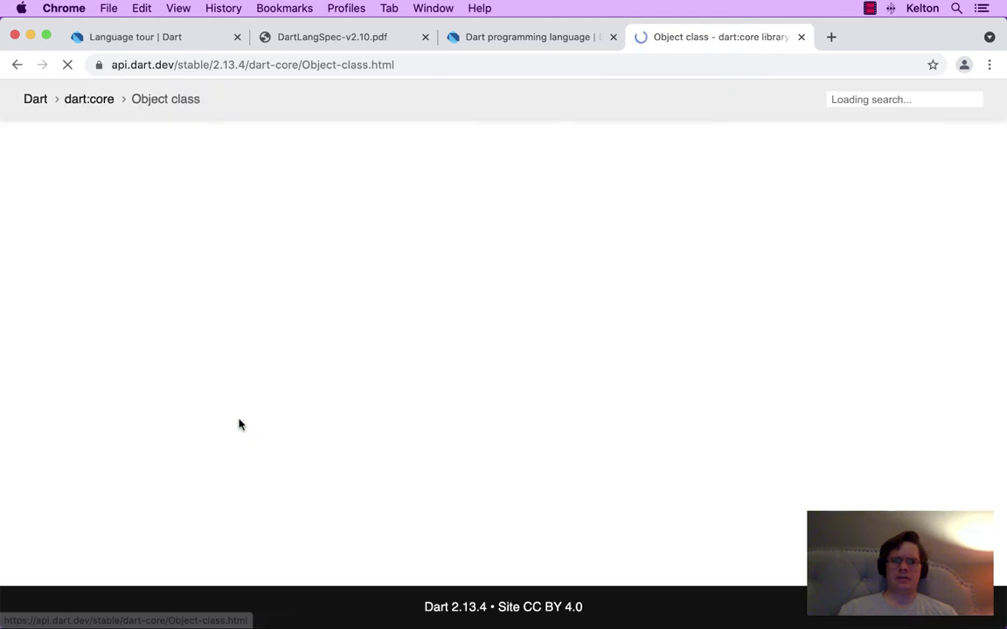
Search the Object class page for "field", examine its Properties section, and close the documentation tab.
key(super+f)
text(field)
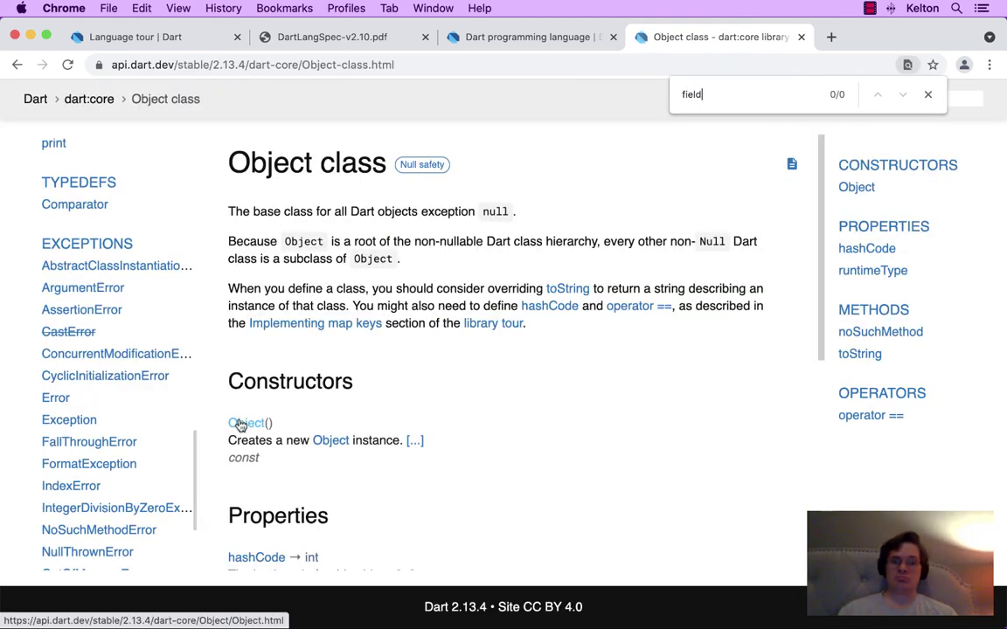
key(Escape)
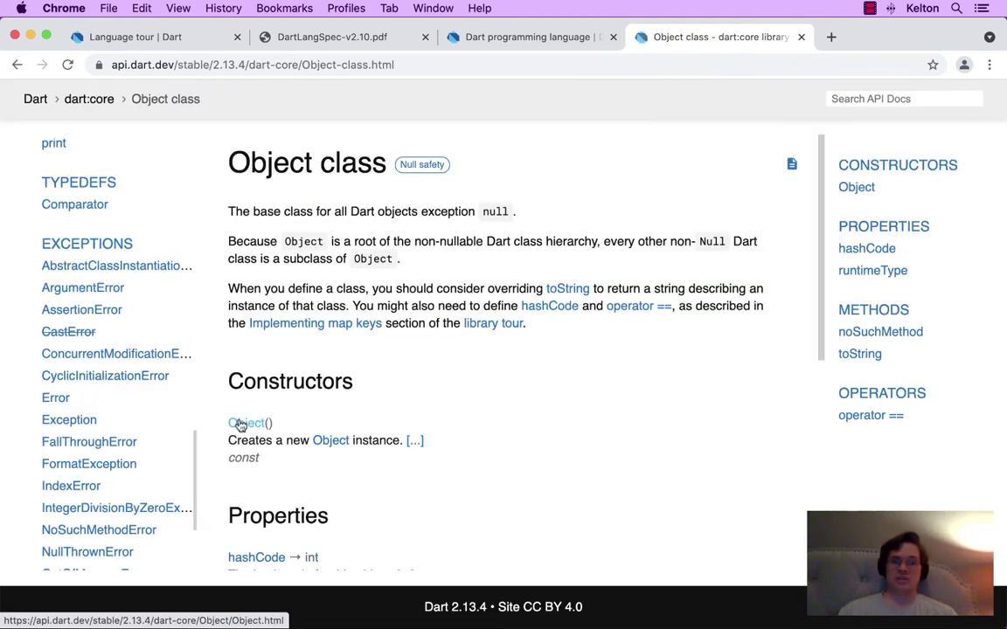
scroll(454, 327, down, 5)
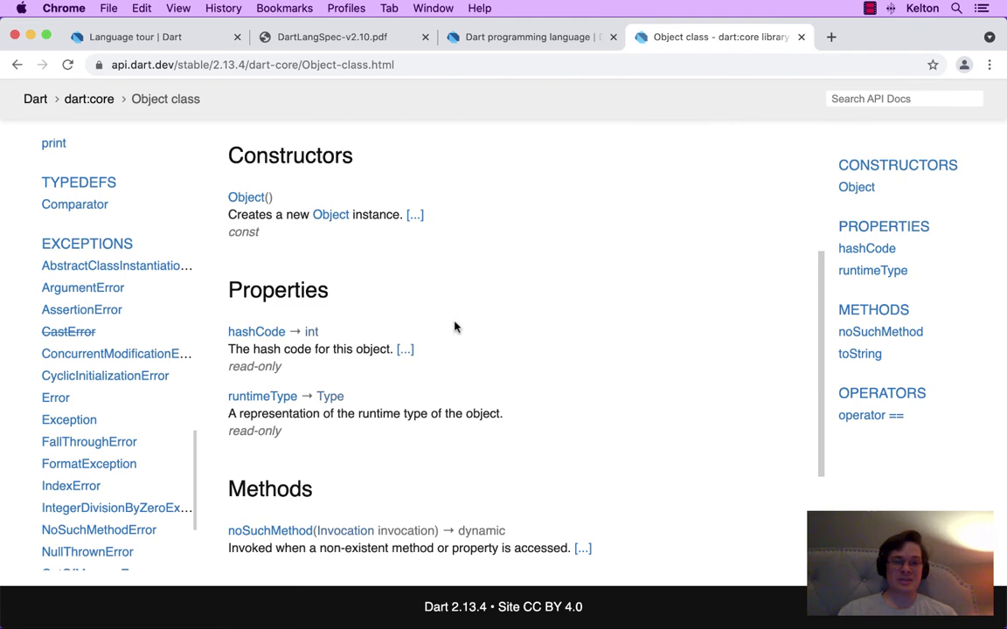
double_click(280, 293)
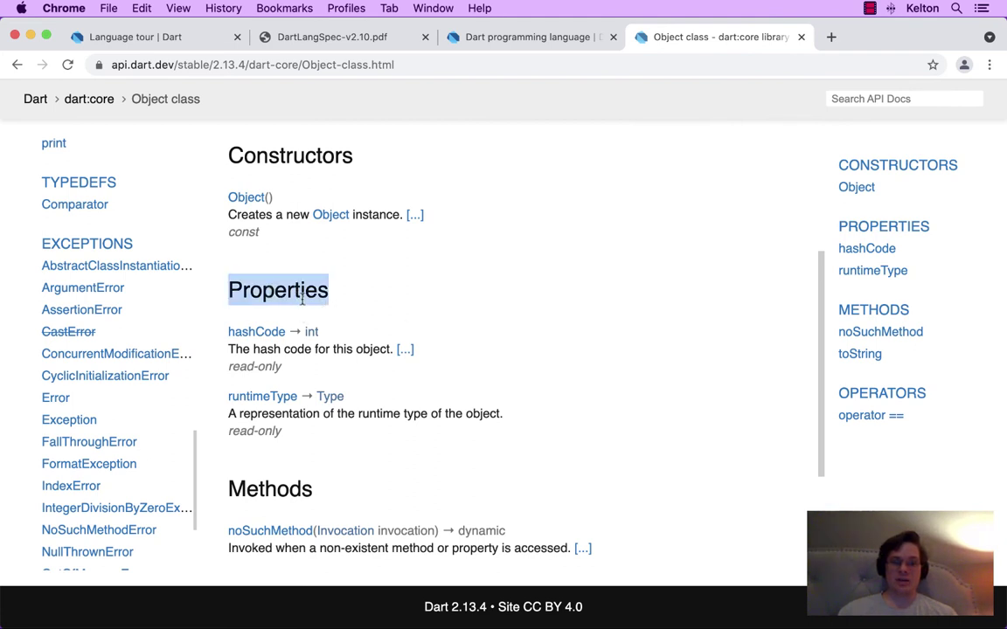
click(295, 331)
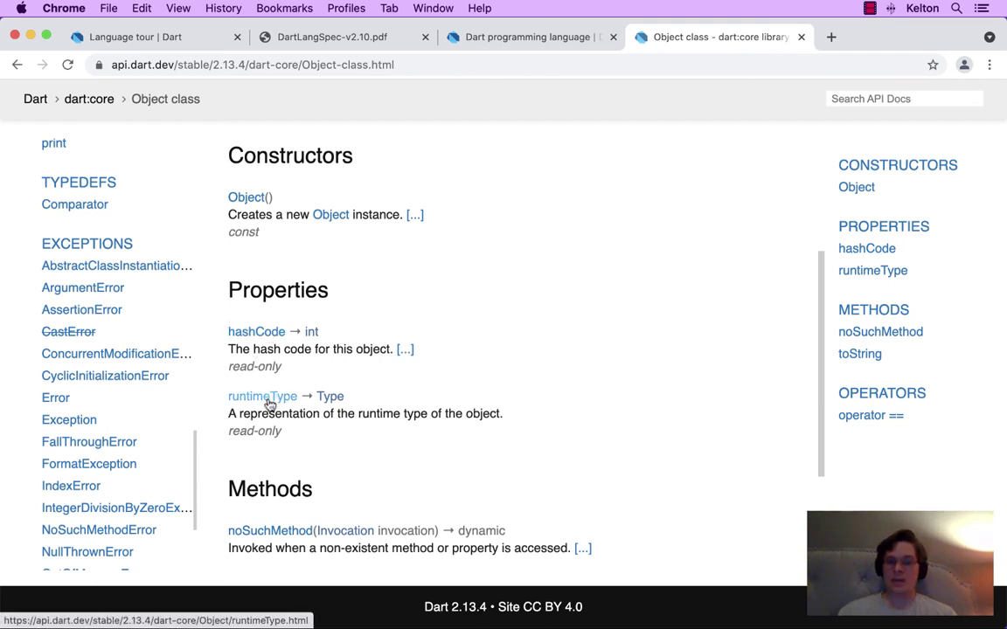
double_click(416, 415)
click(415, 415)
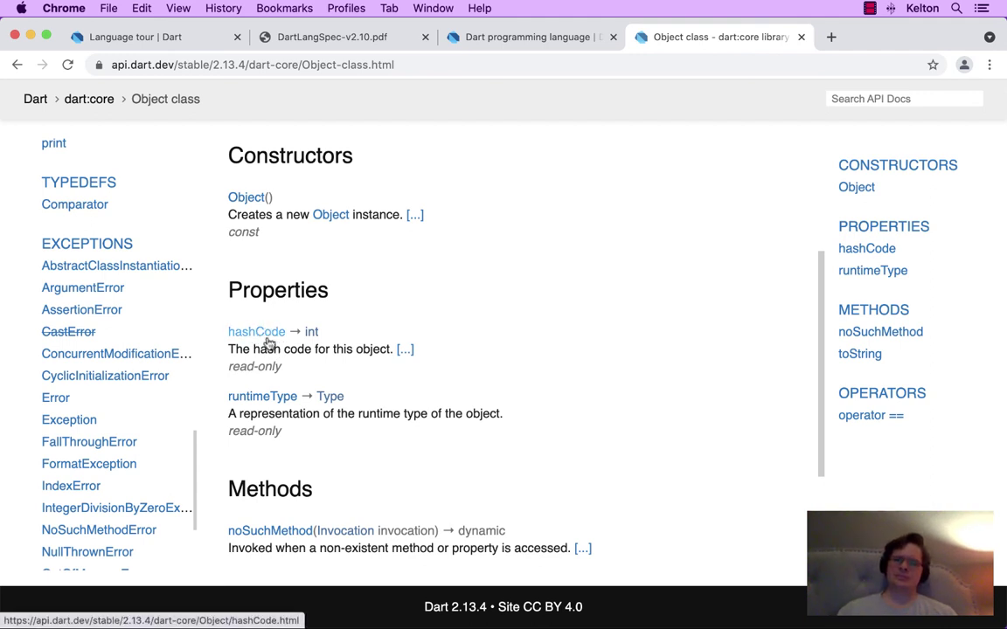
click(17, 65)
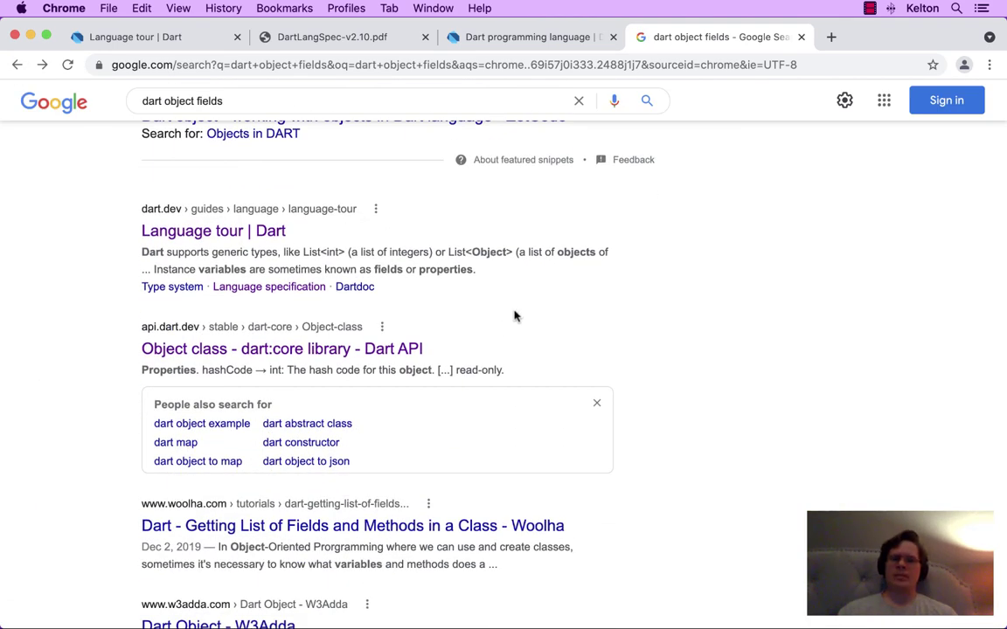
scroll(515, 317, up, 1)
key(super+w)
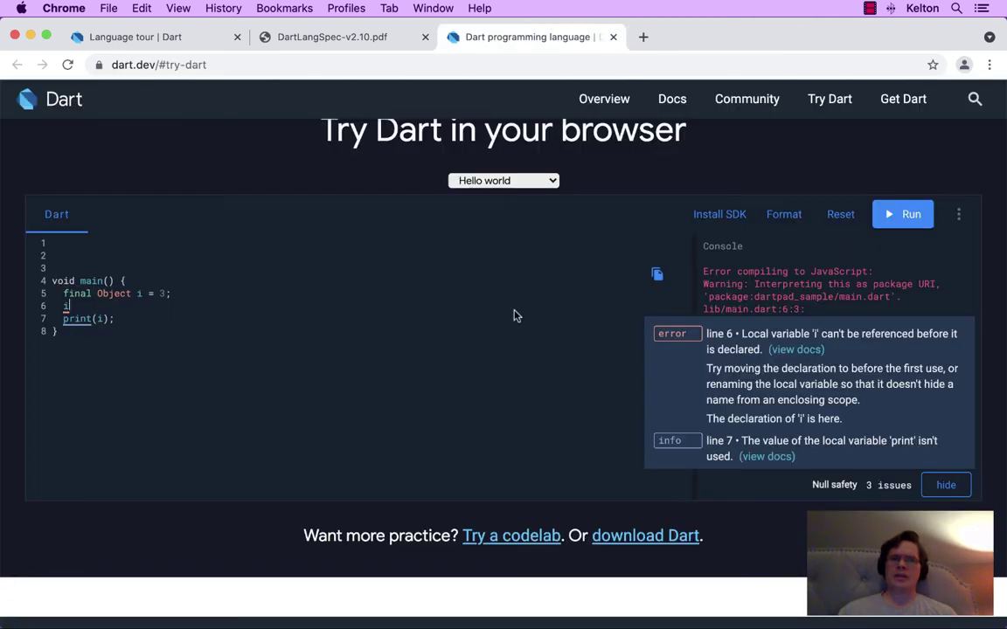
Reread the Language tour's note comparing final and const objects, and review the final and const explanations and examples above it.
click(160, 39)
click(380, 352)
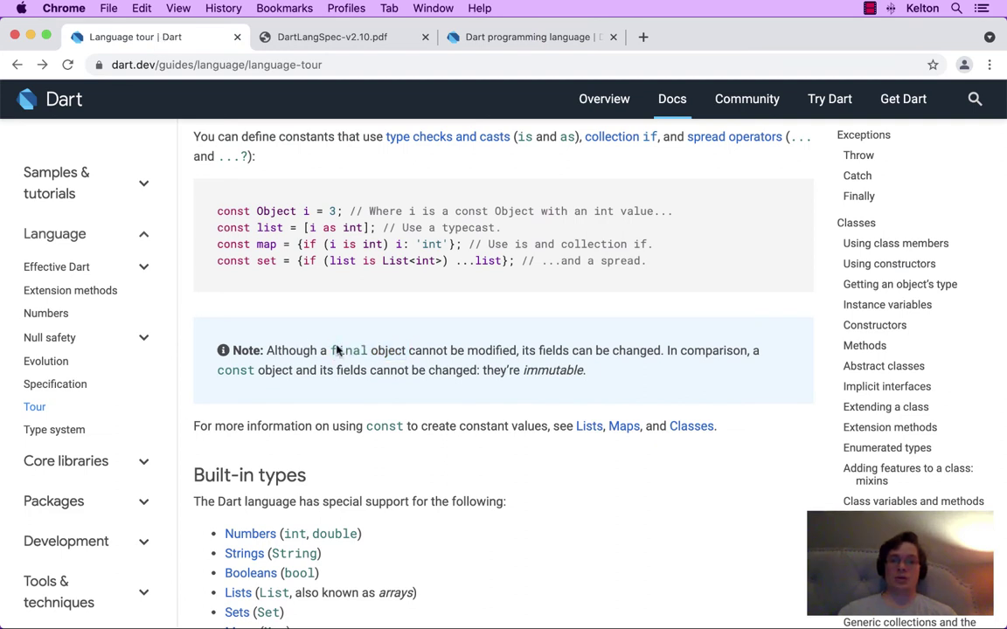
drag(267, 349, 591, 379)
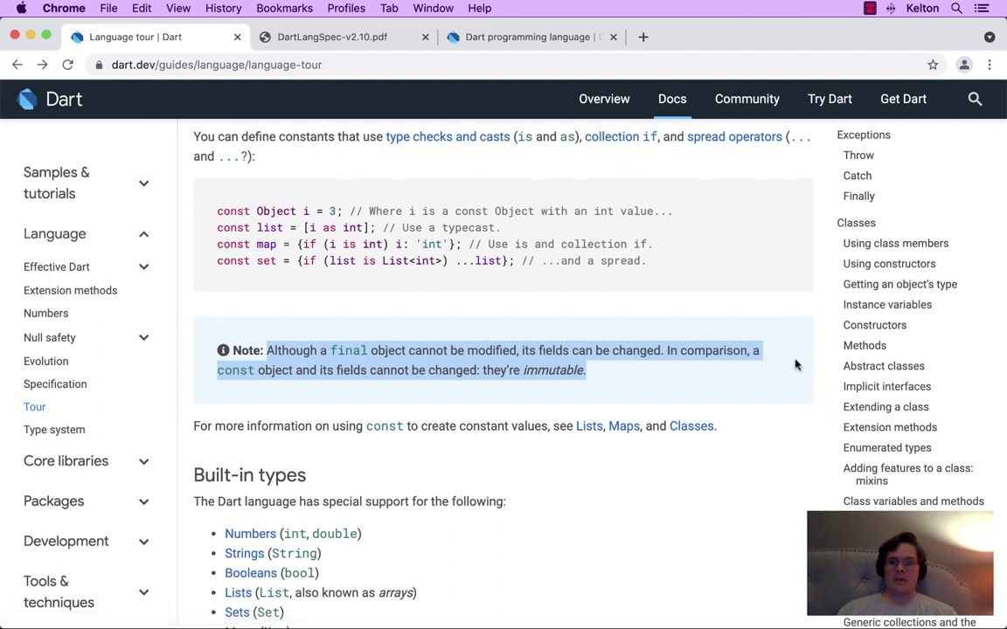
click(759, 365)
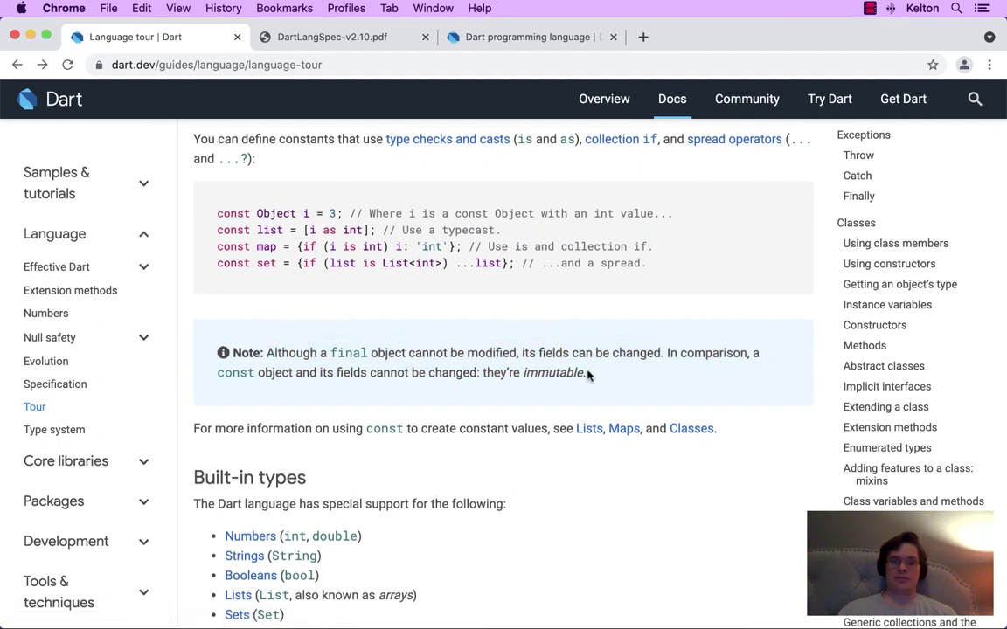
scroll(587, 374, up, 1)
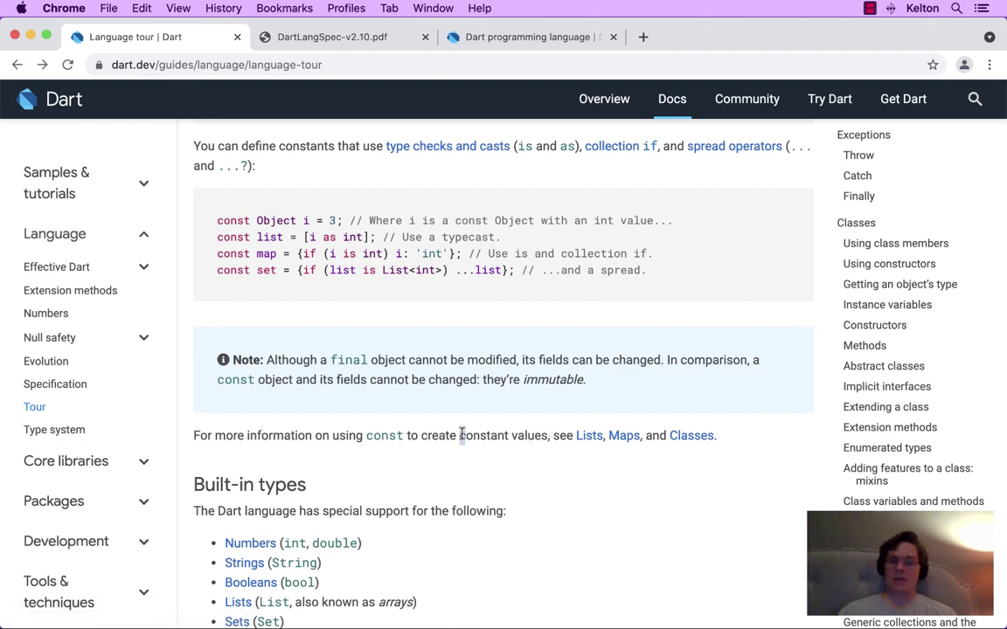
drag(460, 435, 719, 436)
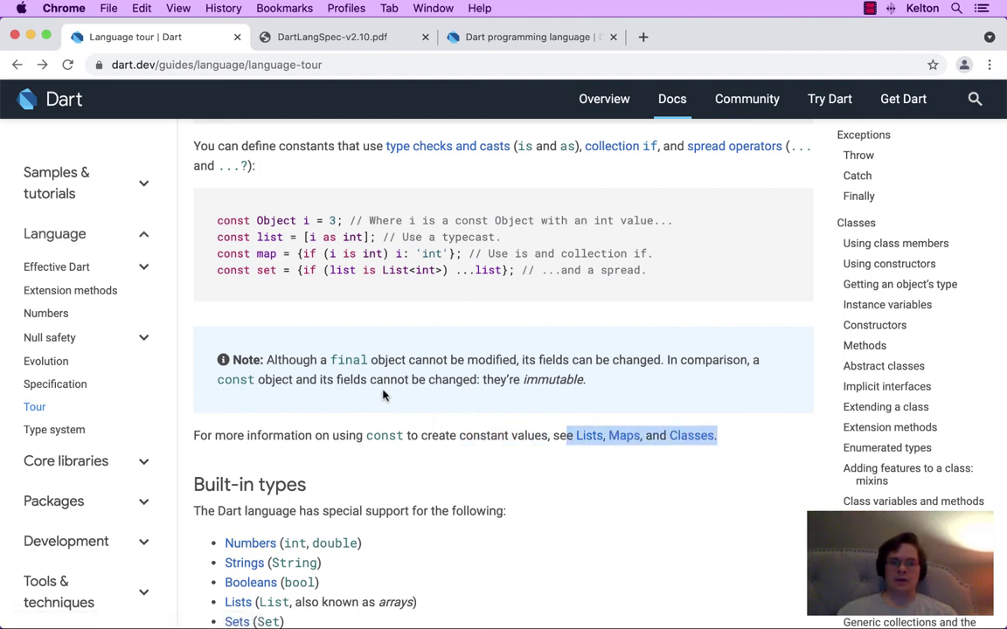
scroll(382, 395, up, 4)
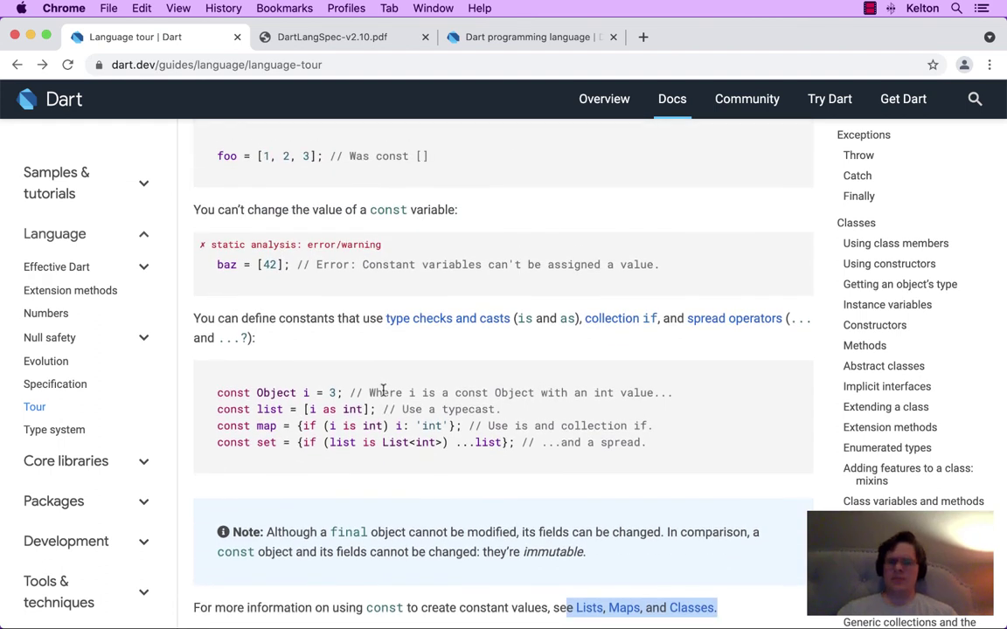
click(743, 435)
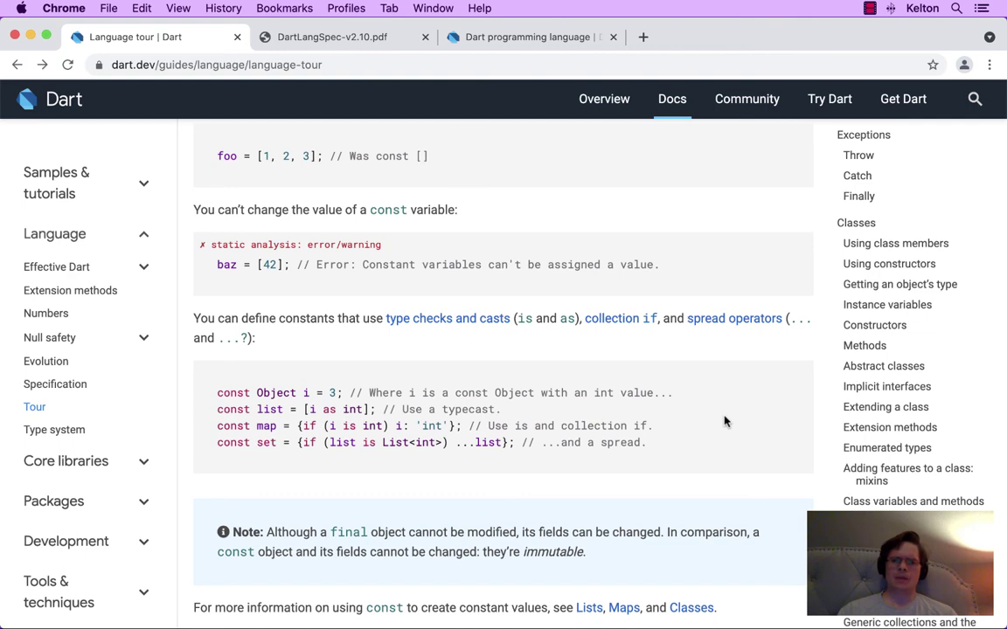
scroll(723, 421, up, 10)
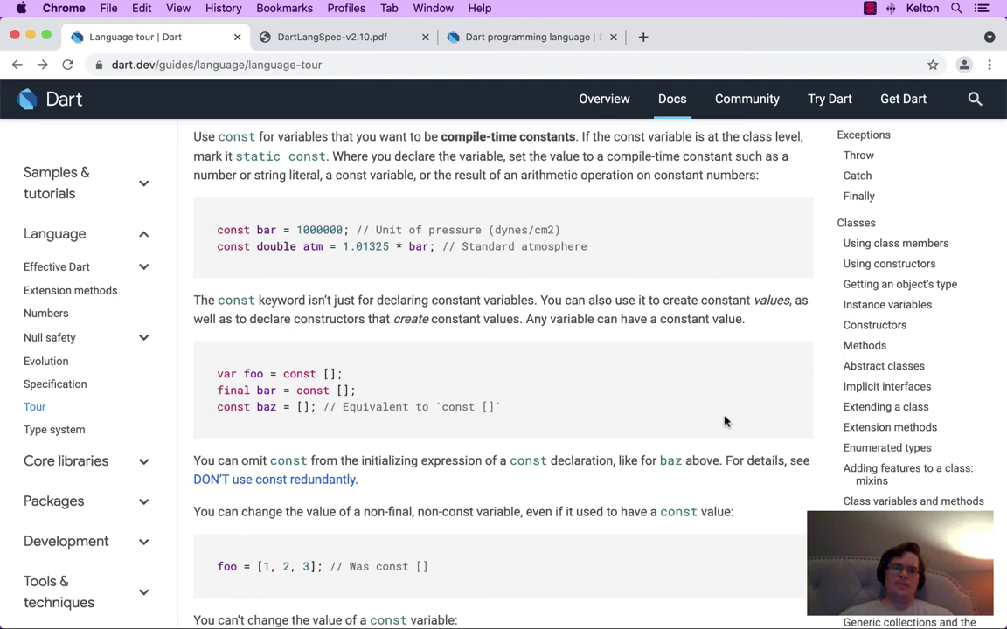
scroll(724, 421, up, 5)
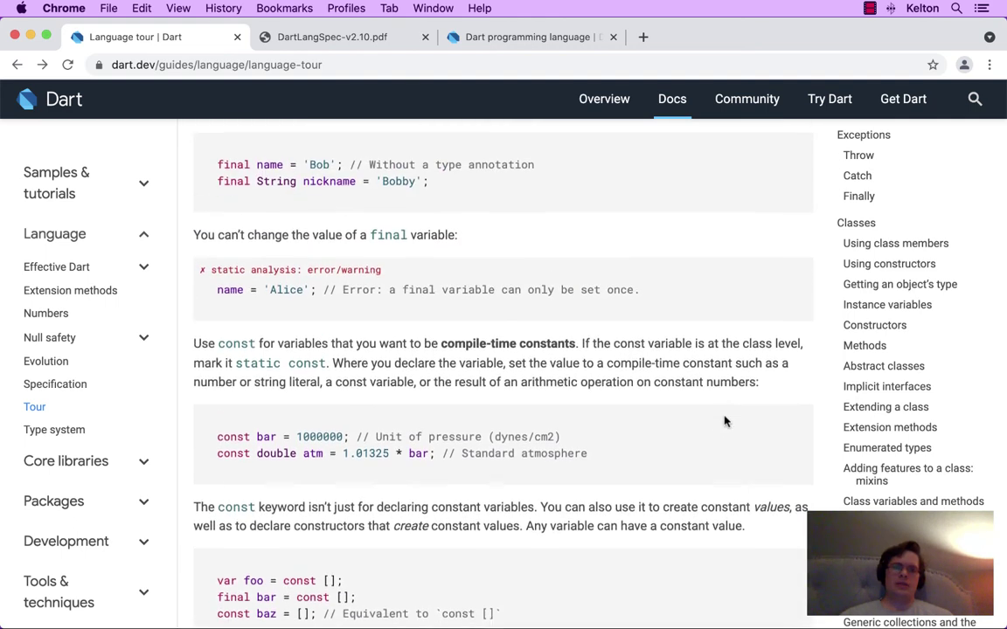
Reread the opening of the Final and const section, highlighting the introduction, the instance variables note and the final variable example.
scroll(723, 421, up, 3)
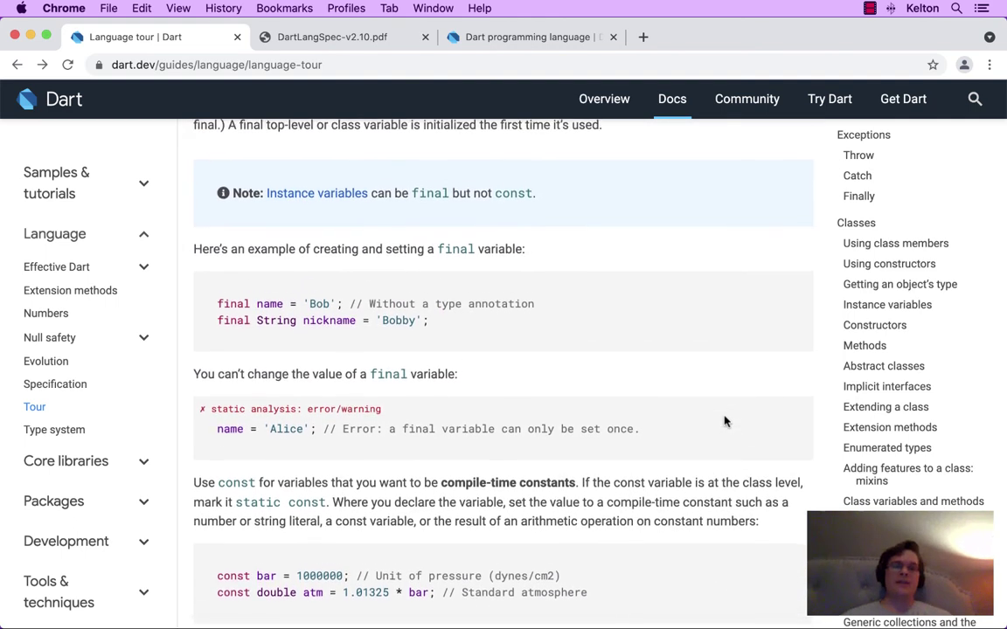
scroll(723, 421, up, 1)
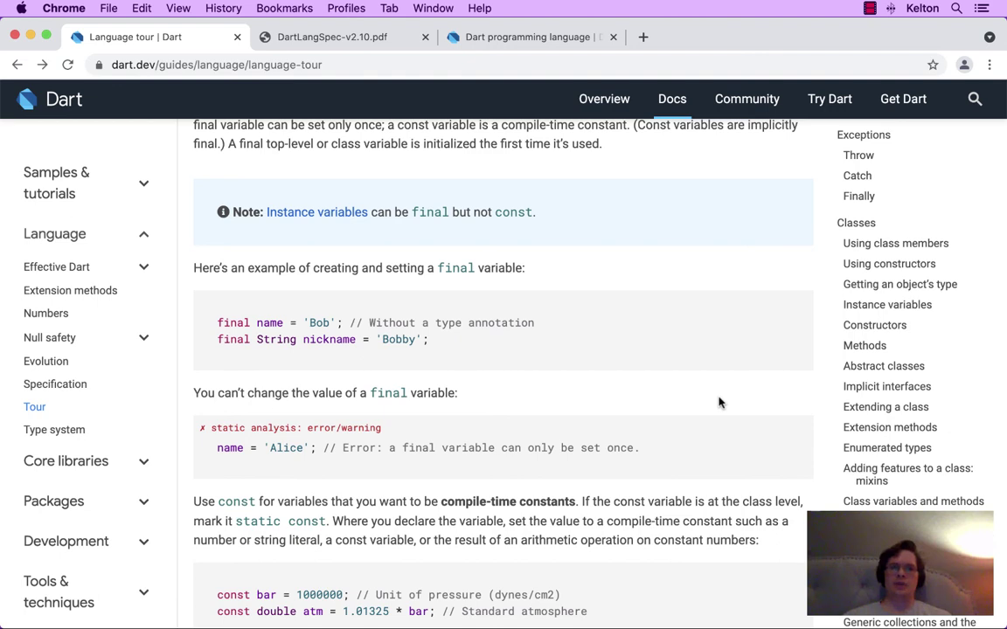
scroll(718, 402, up, 2)
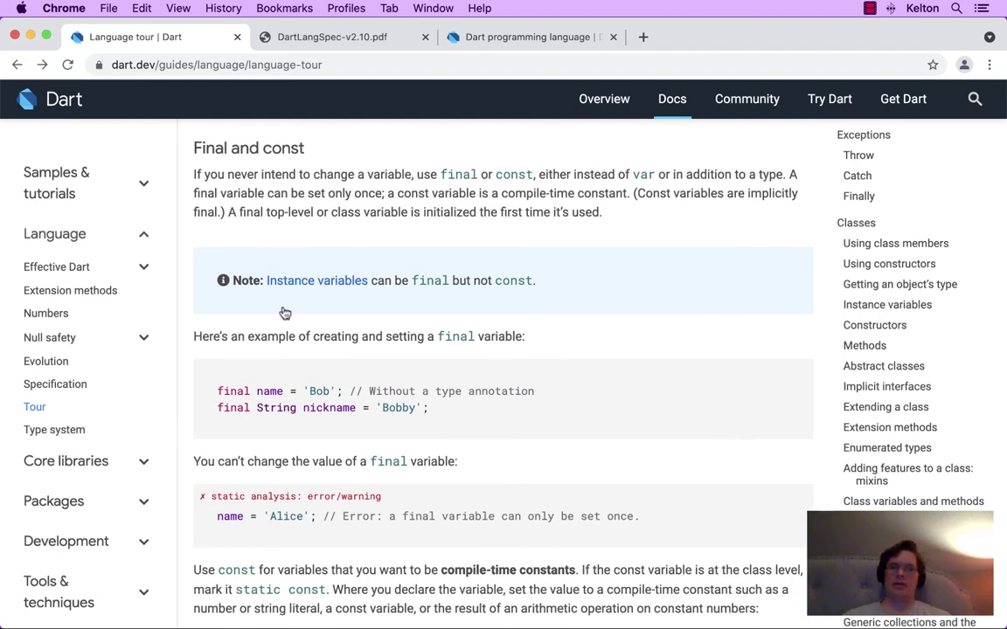
drag(191, 174, 515, 465)
click(542, 468)
scroll(669, 365, up, 1)
scroll(670, 364, down, 1)
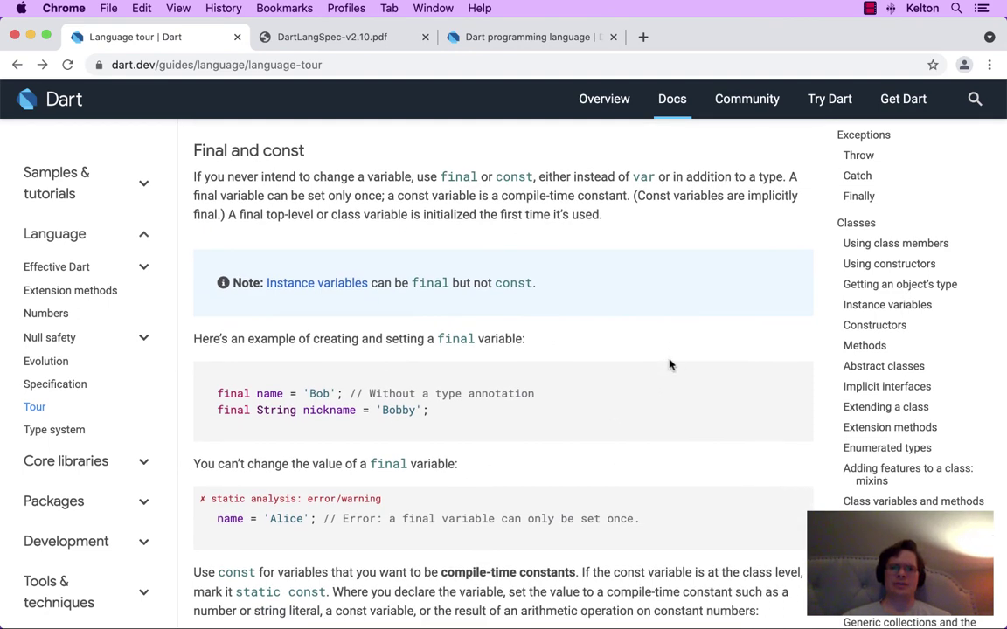
Review the compile-time constants explanation and the constant value examples, highlighting "const [];" in the foo declaration.
scroll(669, 364, down, 5)
scroll(669, 366, down, 3)
scroll(670, 366, up, 2)
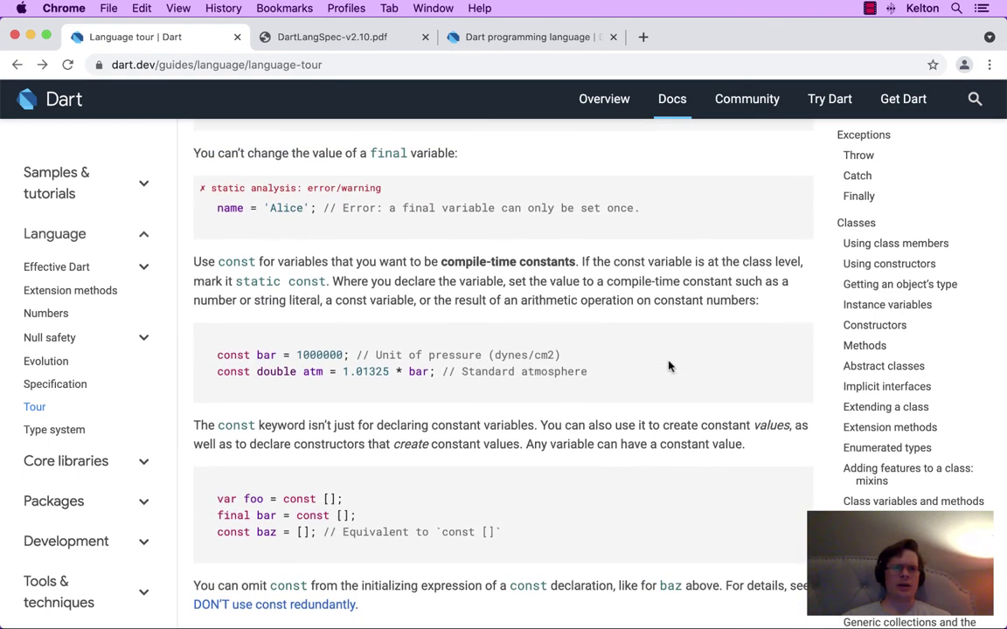
scroll(670, 366, down, 1)
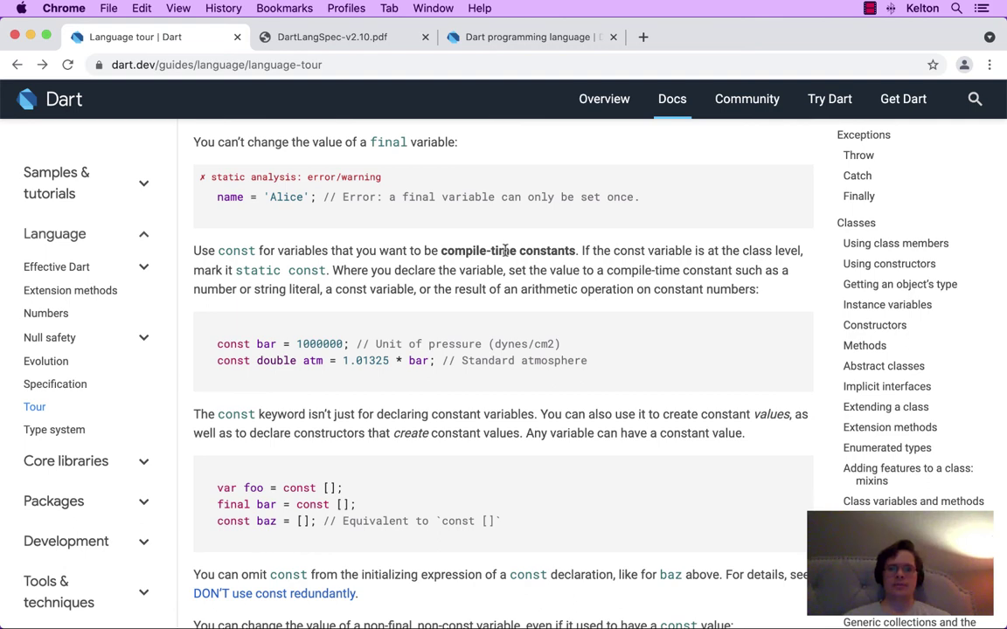
scroll(723, 322, down, 3)
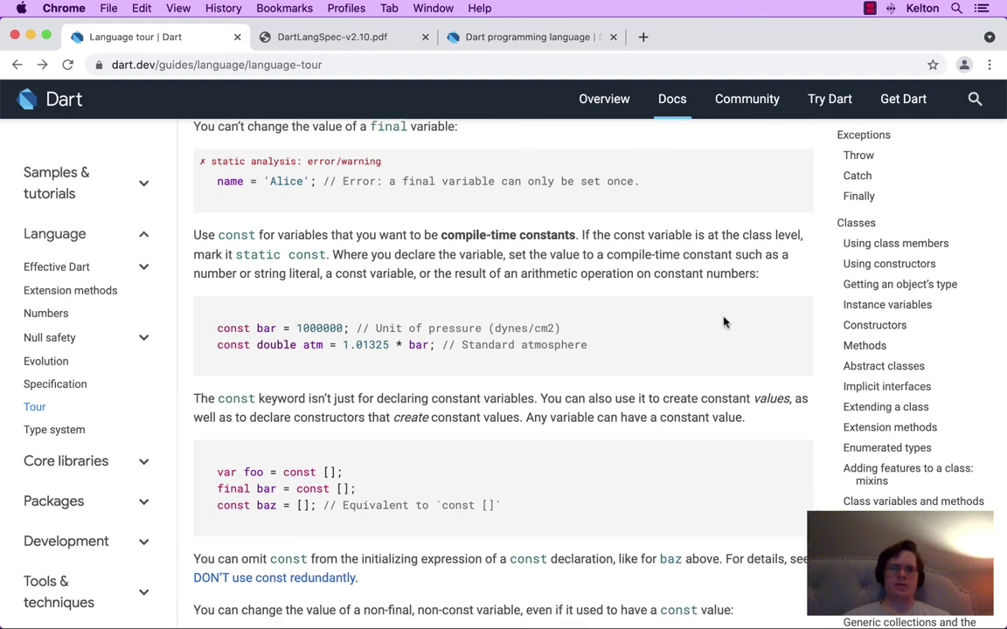
scroll(723, 323, down, 3)
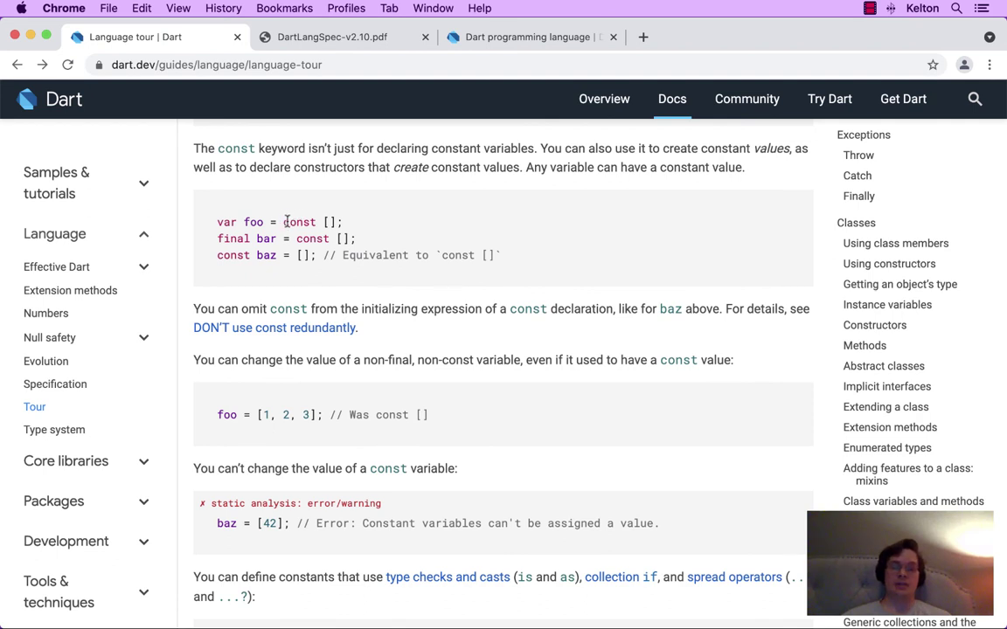
drag(286, 222, 343, 224)
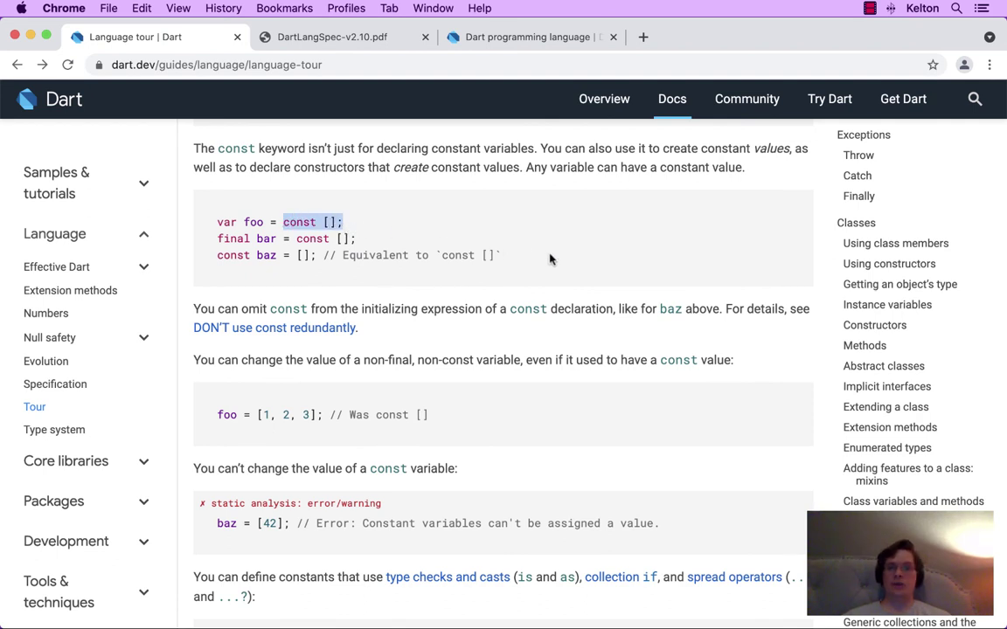
click(583, 264)
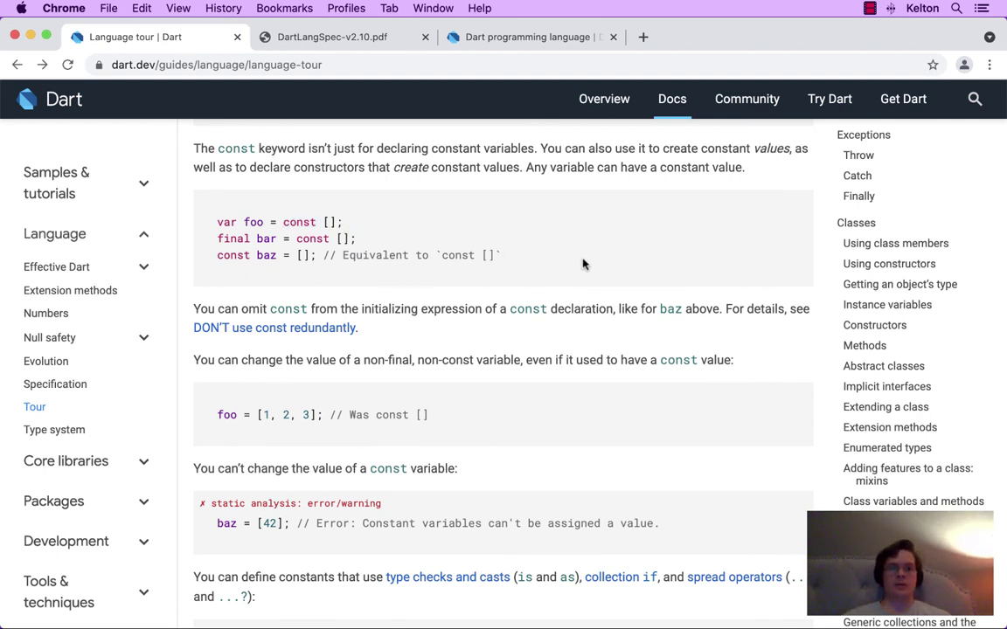
Examine the foo and baz reassignment examples and the constants using typecasts, collection if and spread, highlighting the list and map lines.
scroll(583, 264, down, 5)
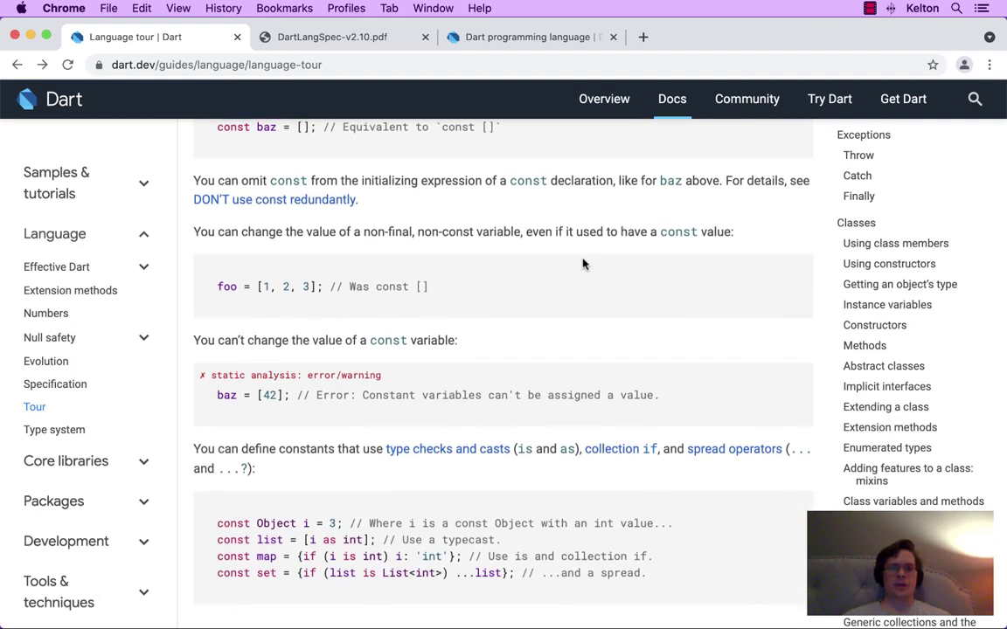
scroll(584, 264, down, 2)
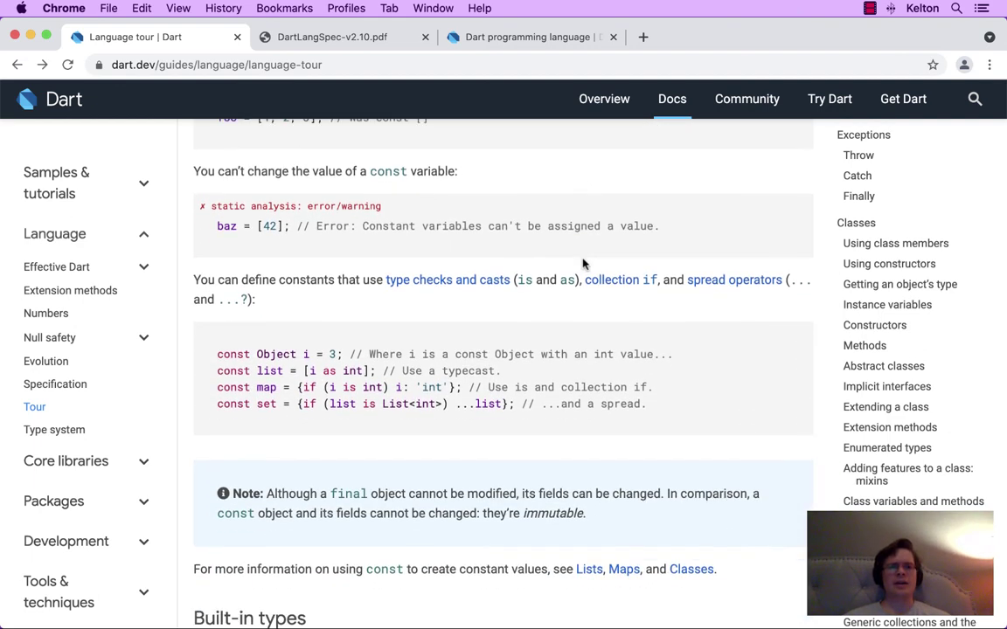
scroll(584, 264, up, 1)
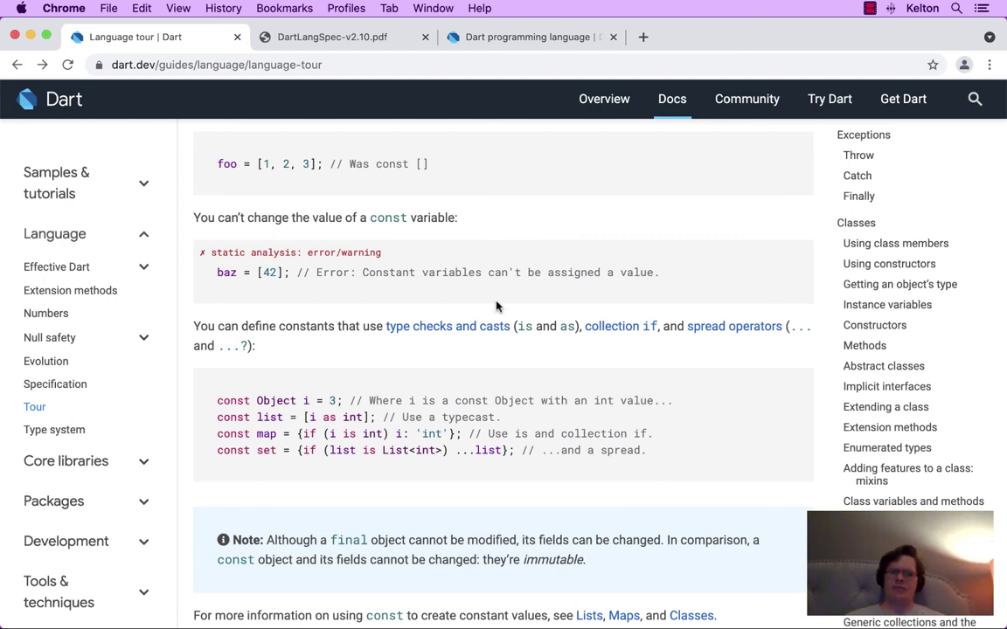
scroll(288, 379, down, 1)
drag(217, 382, 479, 443)
click(673, 441)
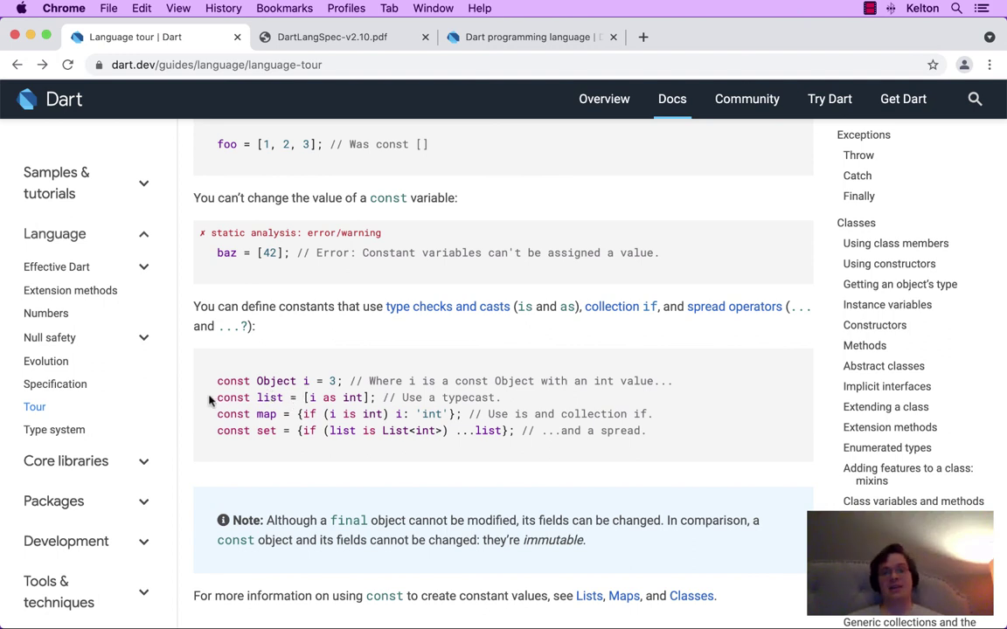
drag(216, 398, 668, 412)
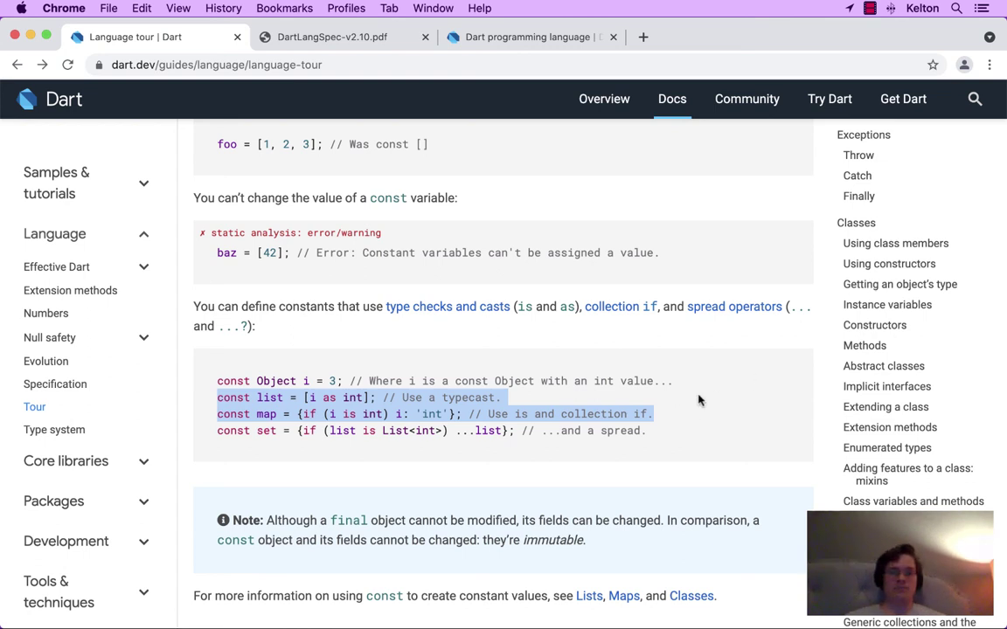
click(696, 400)
Glance over the end of the Final and const section and return to the Variables topics in the page's table of contents.
scroll(697, 401, down, 3)
scroll(698, 400, up, 3)
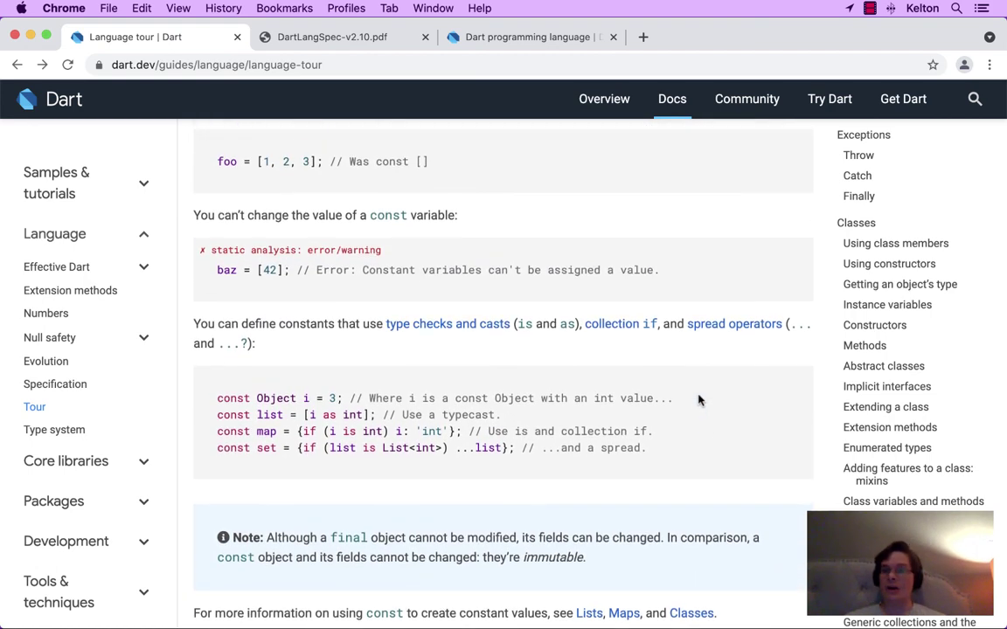
scroll(920, 326, up, 10)
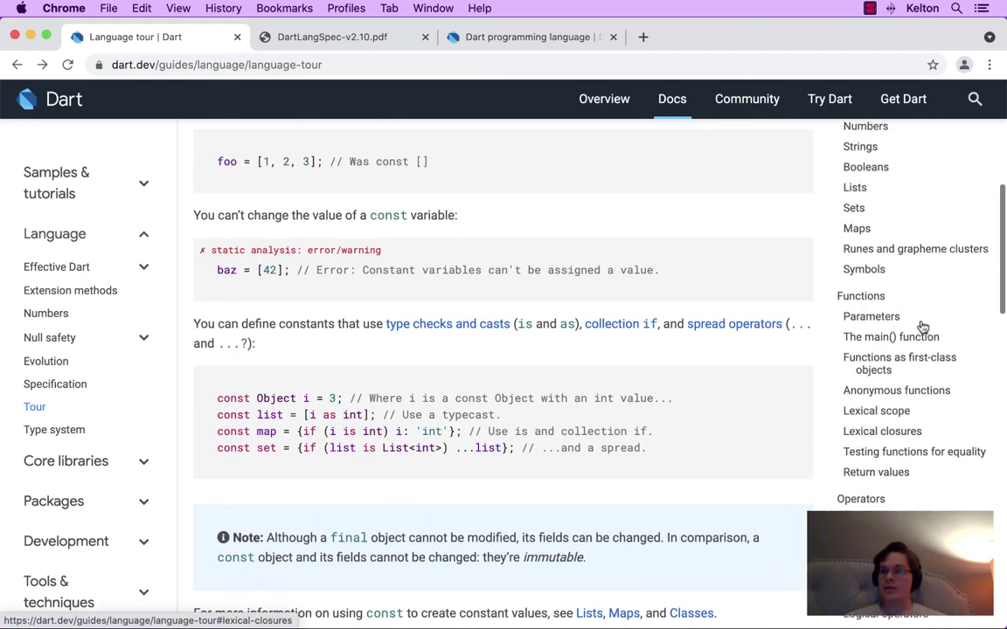
scroll(920, 326, up, 5)
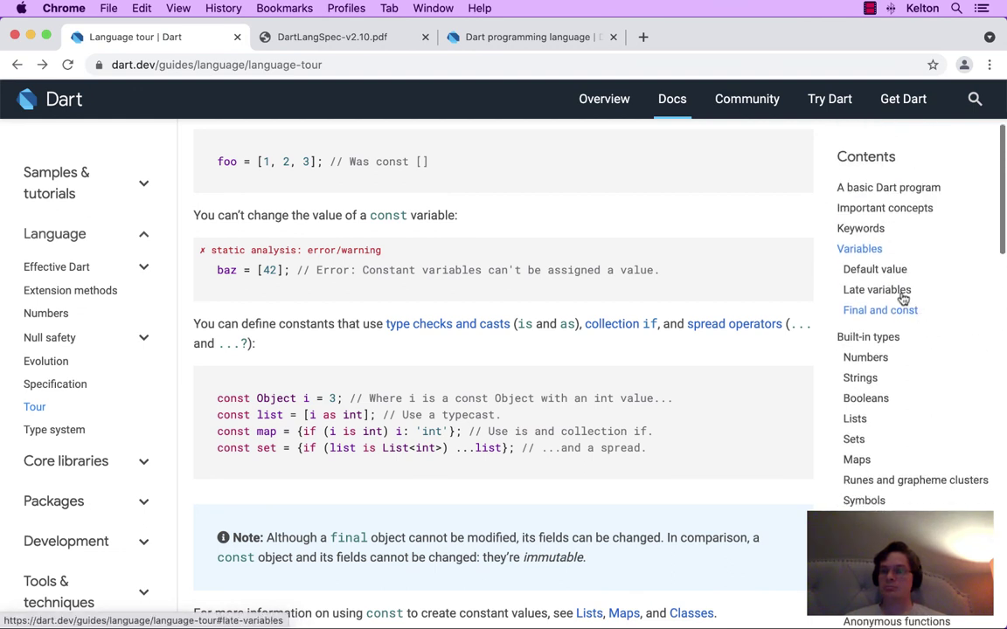